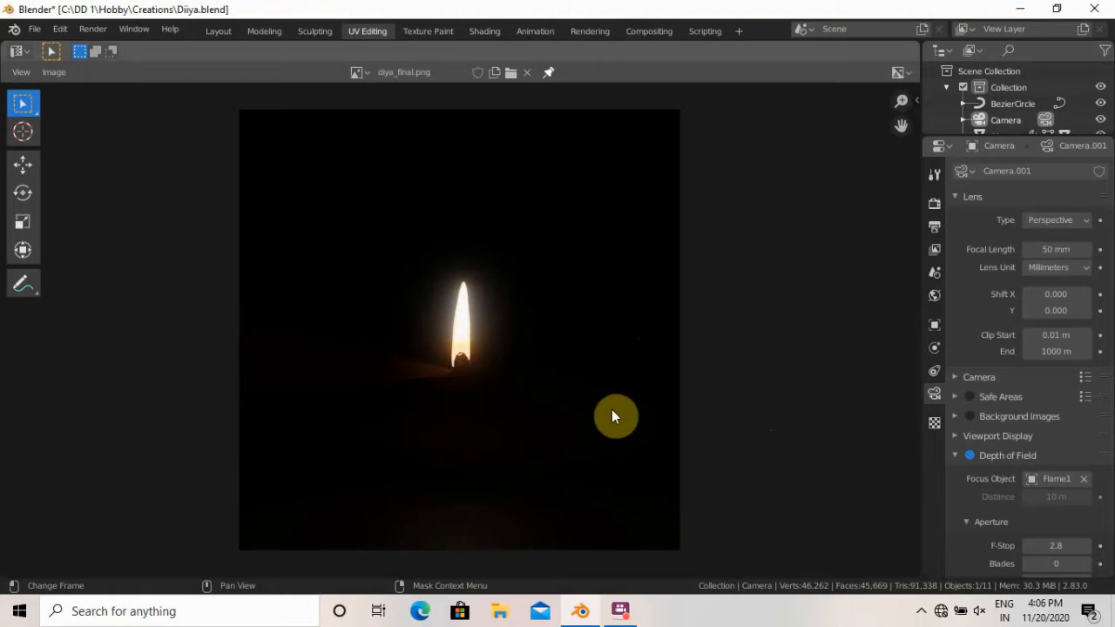
Start a new General file without saving the current scene, and delete all of the default objects.
left_click(35, 29)
mouse_move(70, 54)
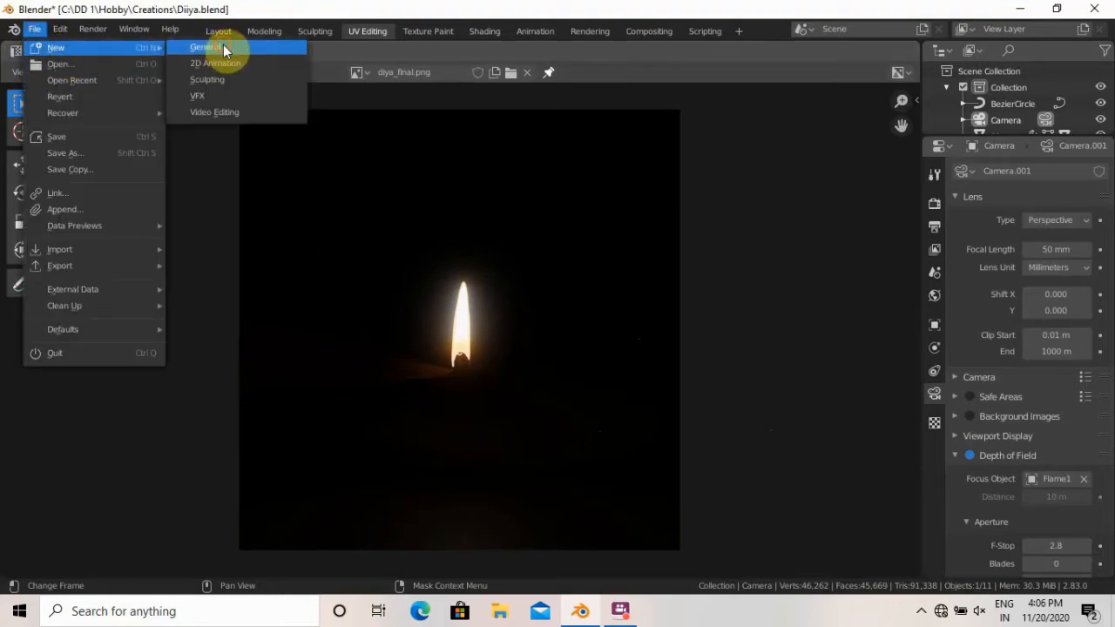
left_click(222, 47)
left_click(508, 328)
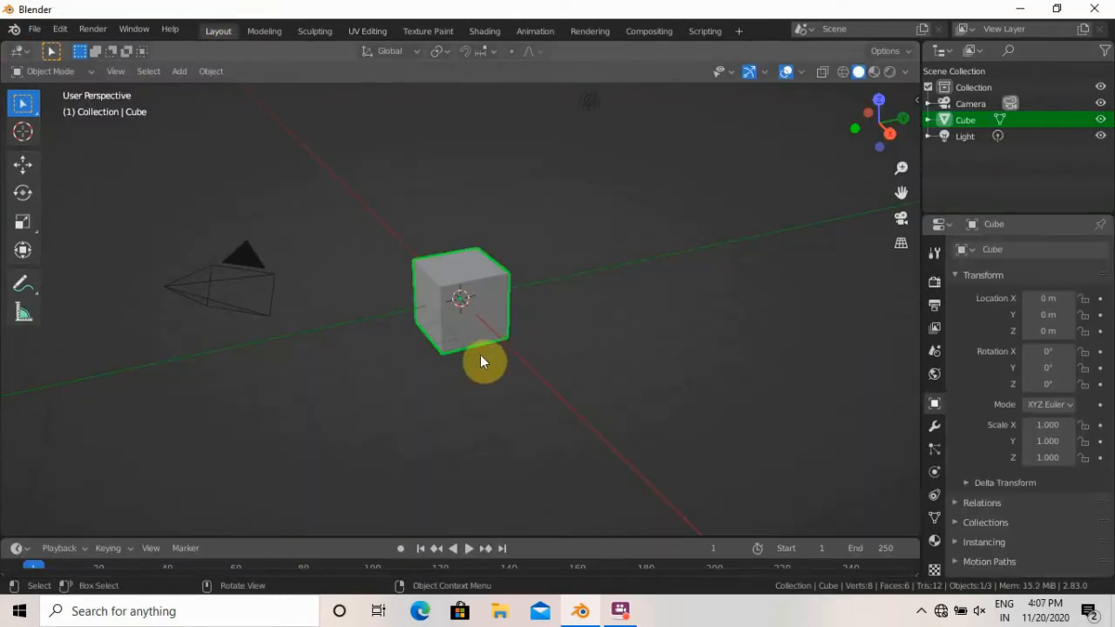
key("a")
key("Delete")
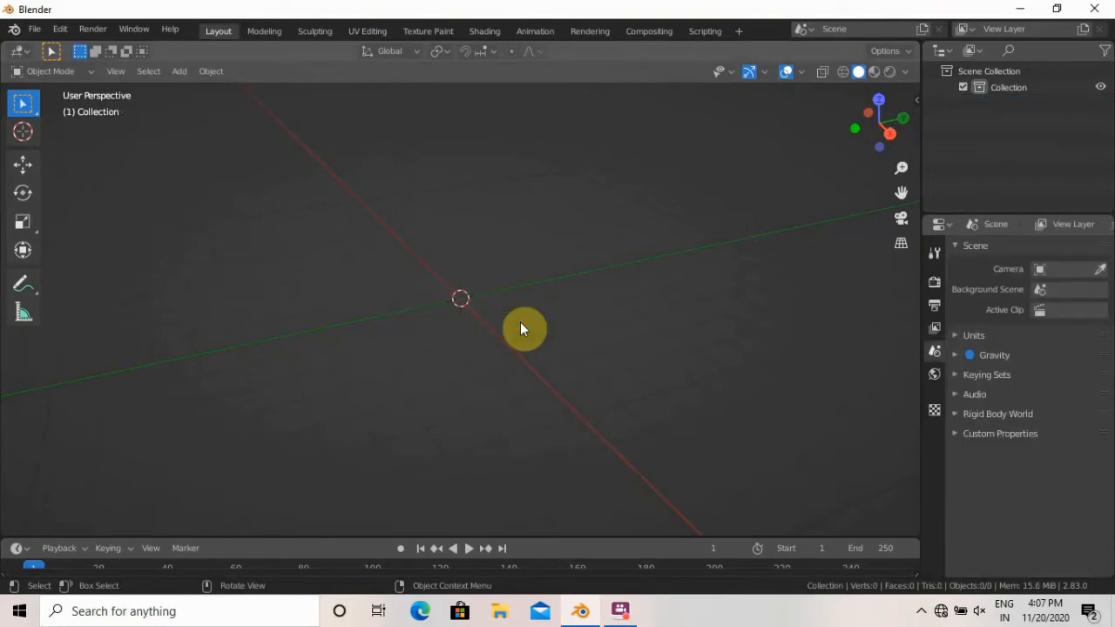
Add a UV sphere at the origin and open its mesh for editing in front view.
key("shift+a")
mouse_move(488, 244)
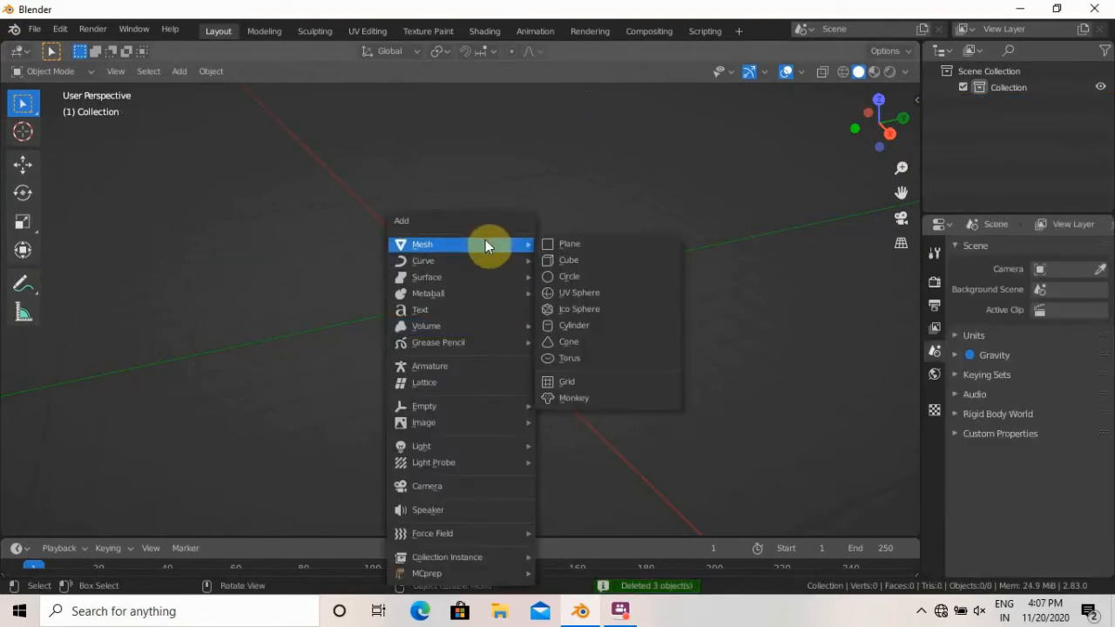
left_click(586, 293)
key("KP_1")
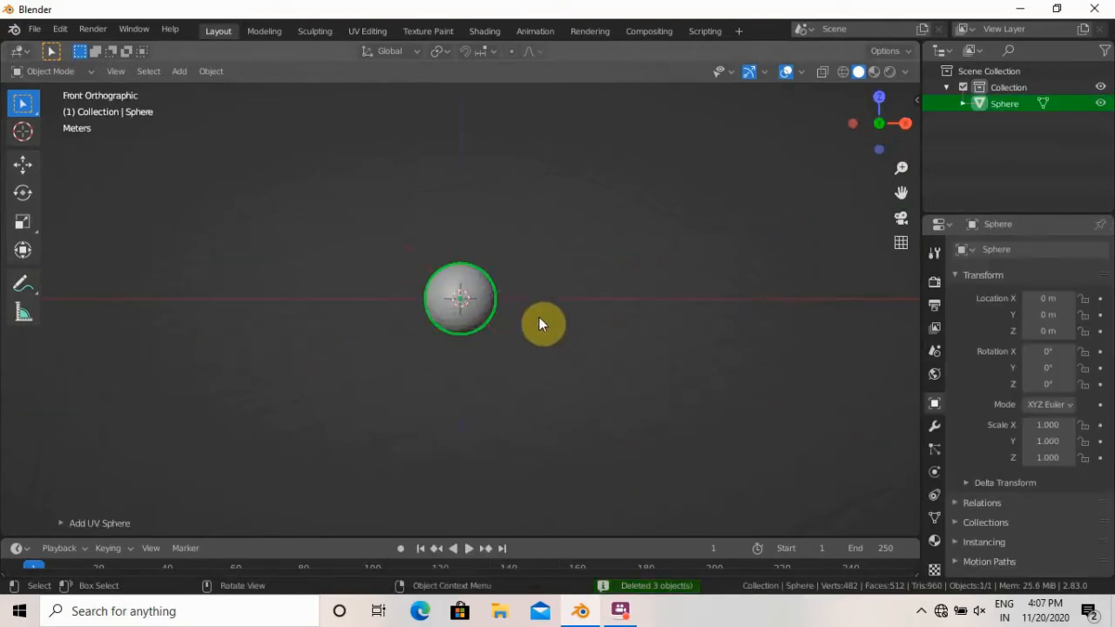
key("Tab")
scroll(505, 305, "up", 8)
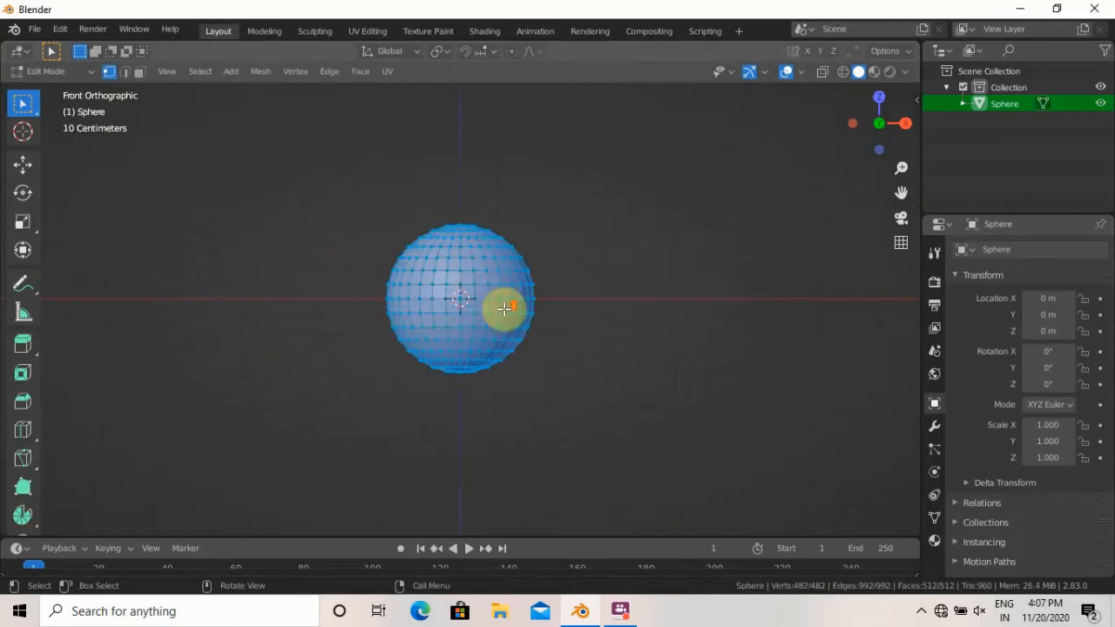
In wireframe display, delete the sphere's vertices from the top down through the first ring below the equator.
key("n")
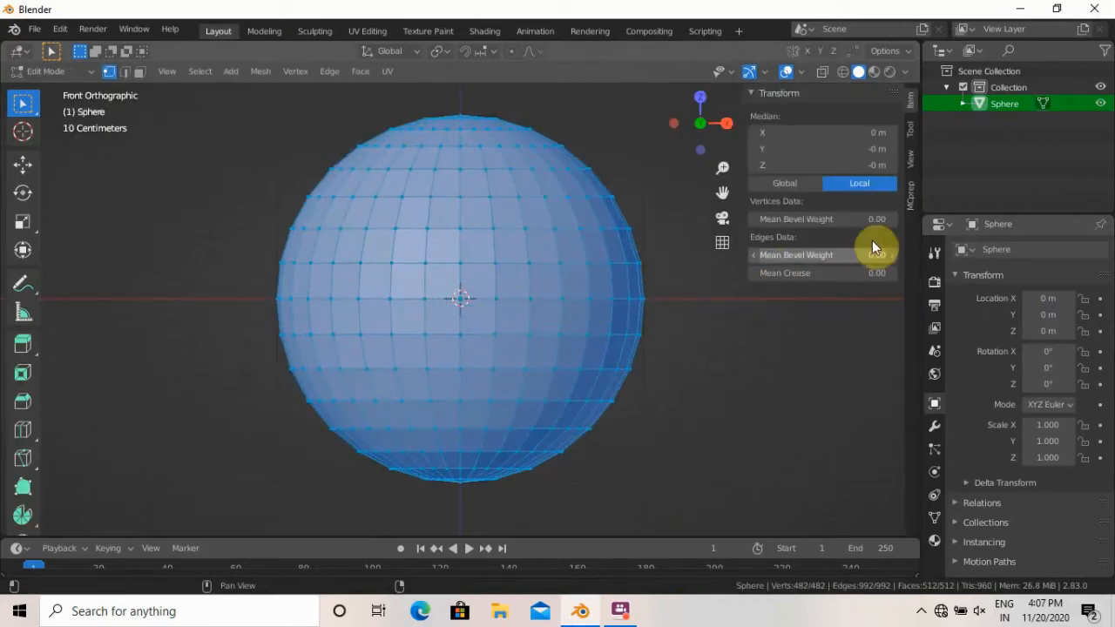
key("n")
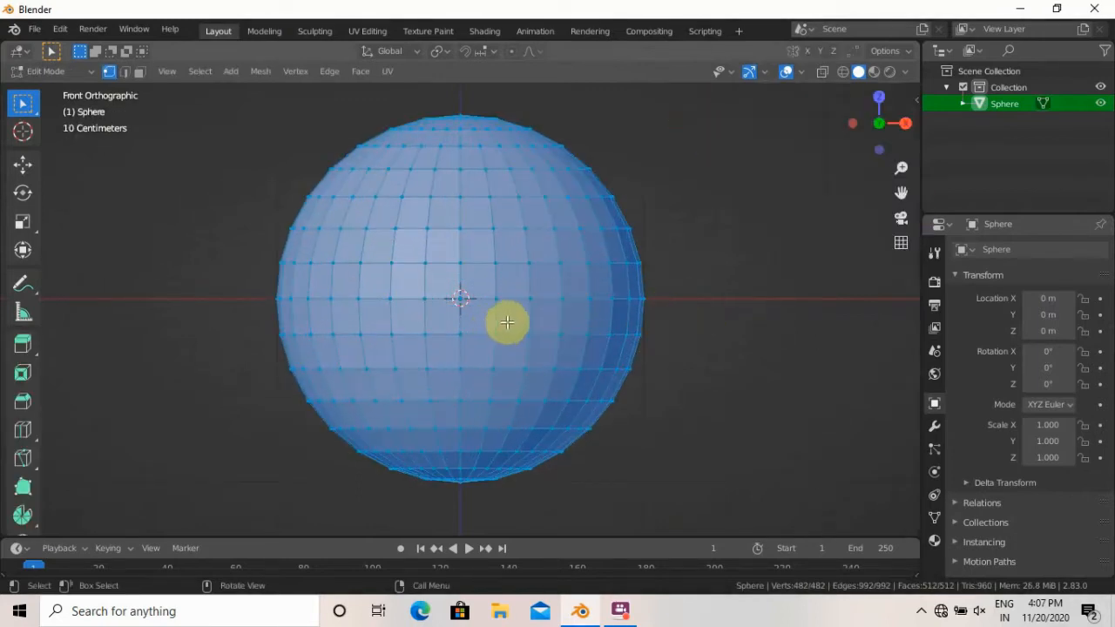
key("shift+z")
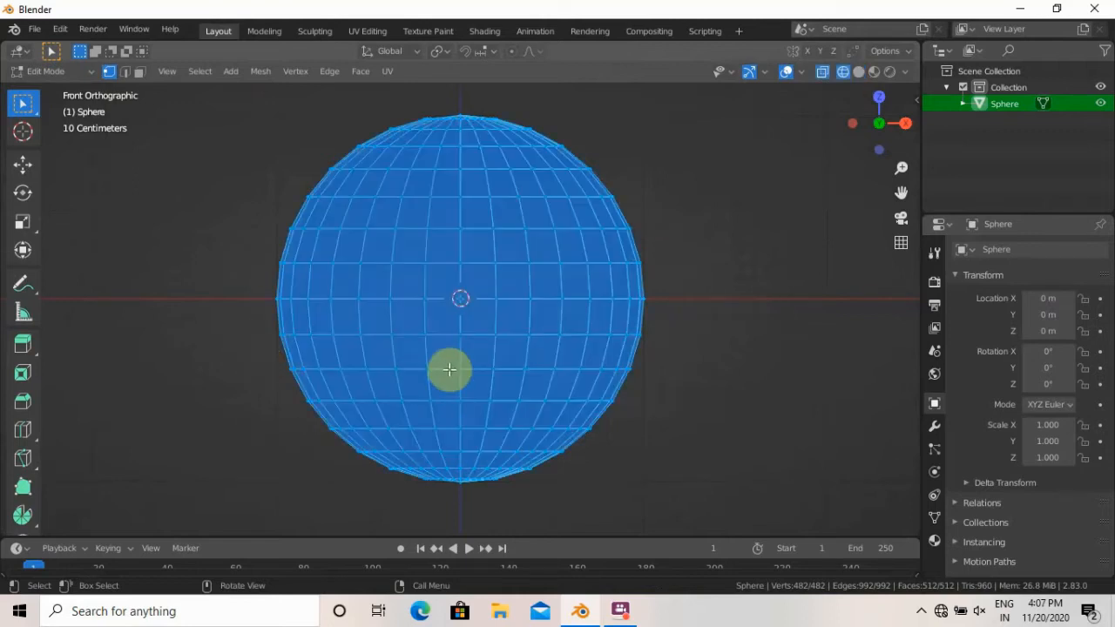
key("alt+a")
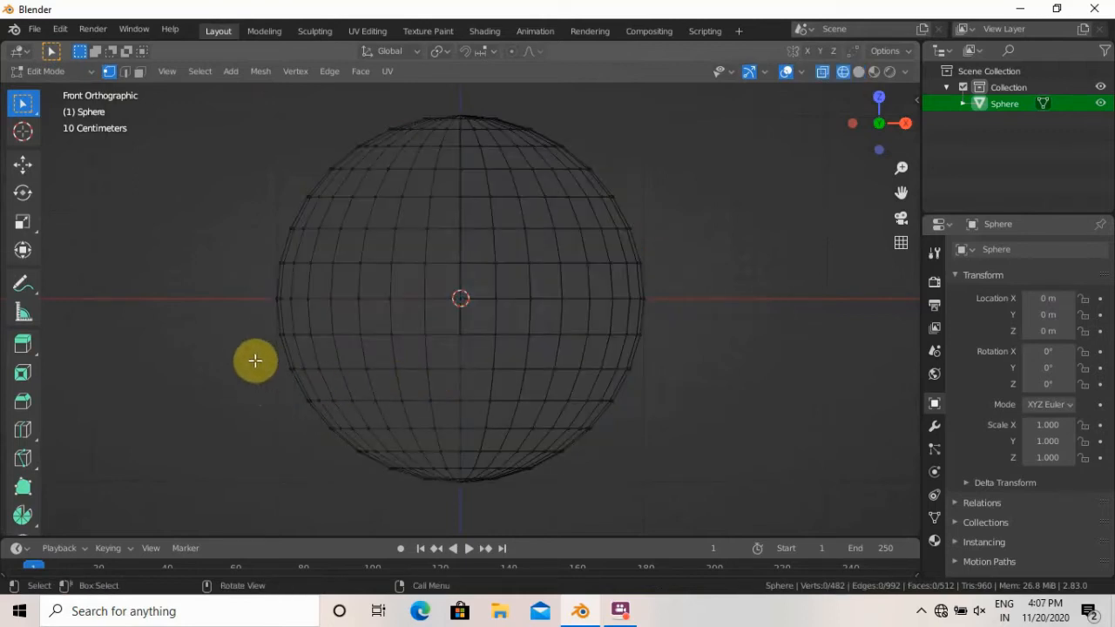
left_click_drag(232, 351, 693, 101)
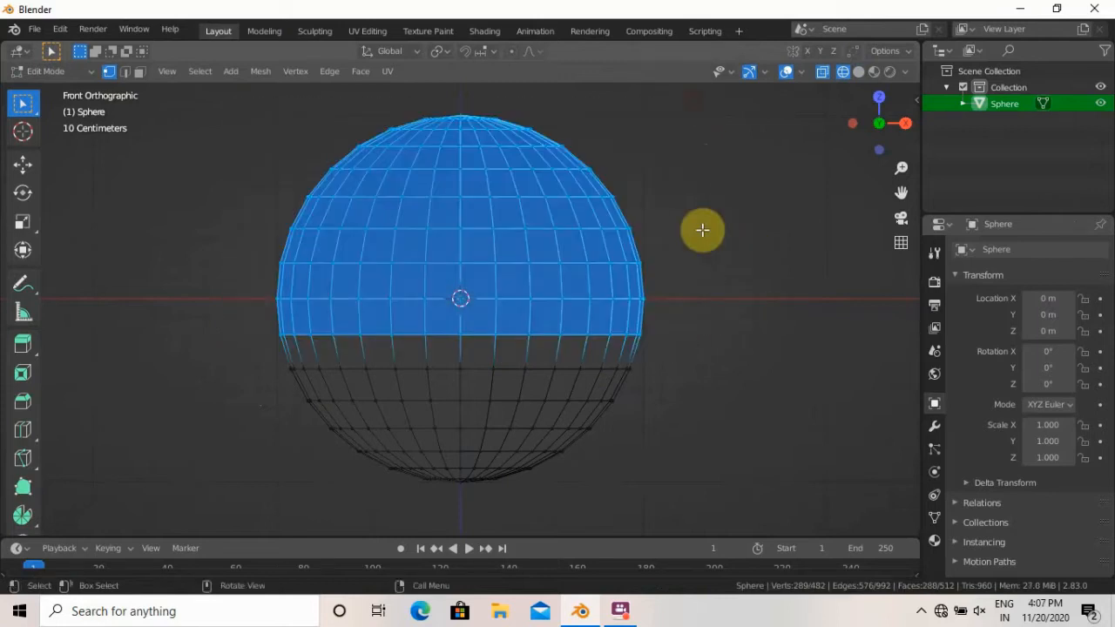
key("x")
left_click(696, 357)
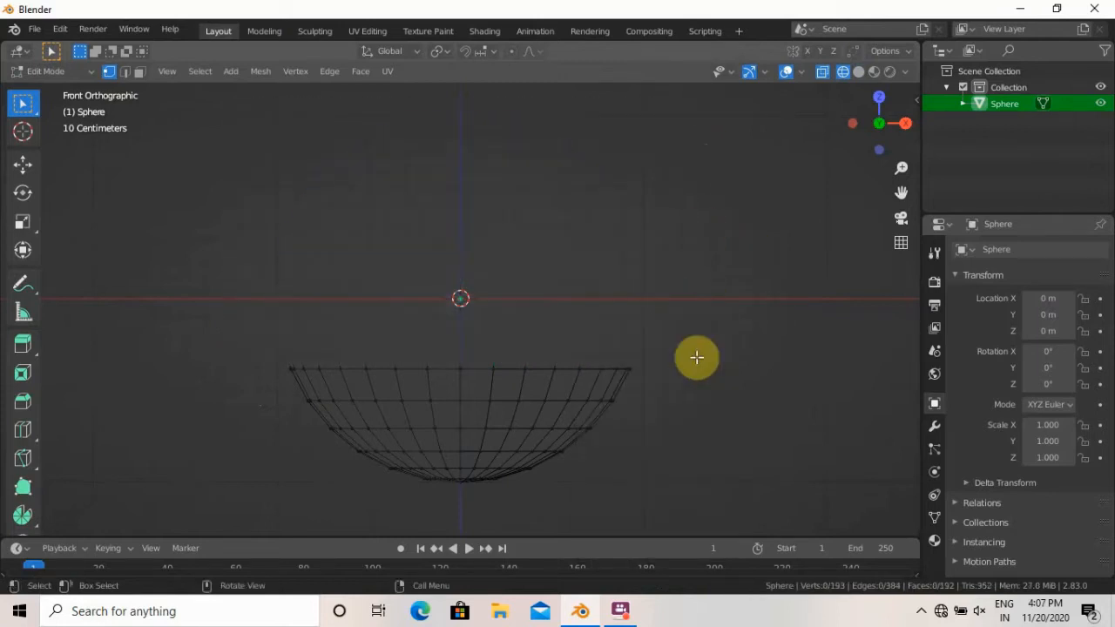
Select the edge line from the bowl's rim to its bottom centre on the positive X side, and enable proportional editing.
middle_click_drag(684, 361, 710, 450)
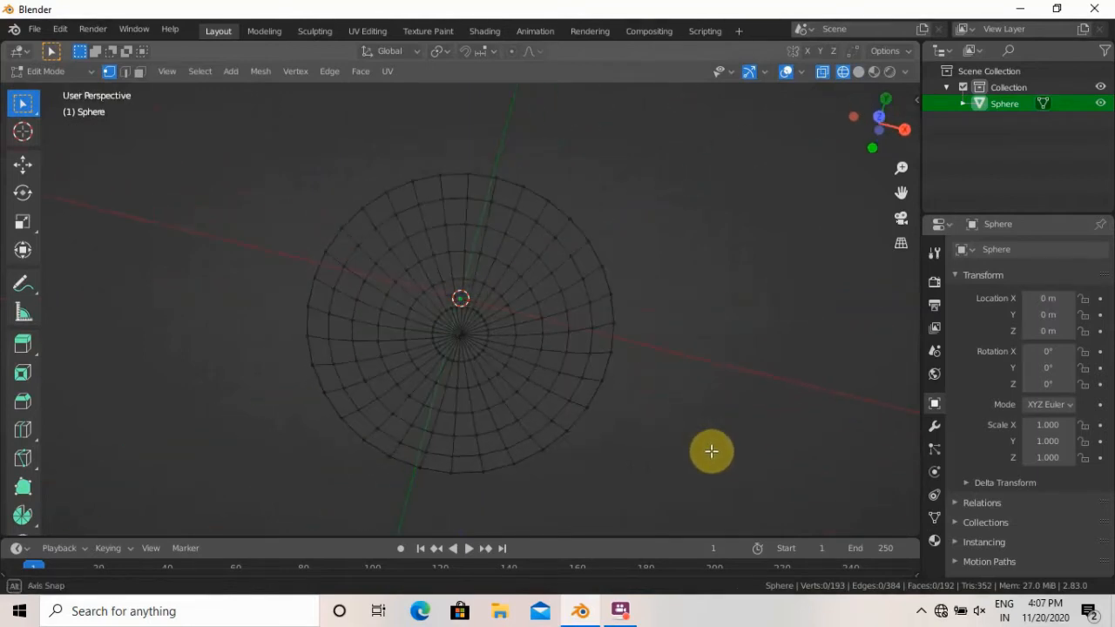
key("KP_7")
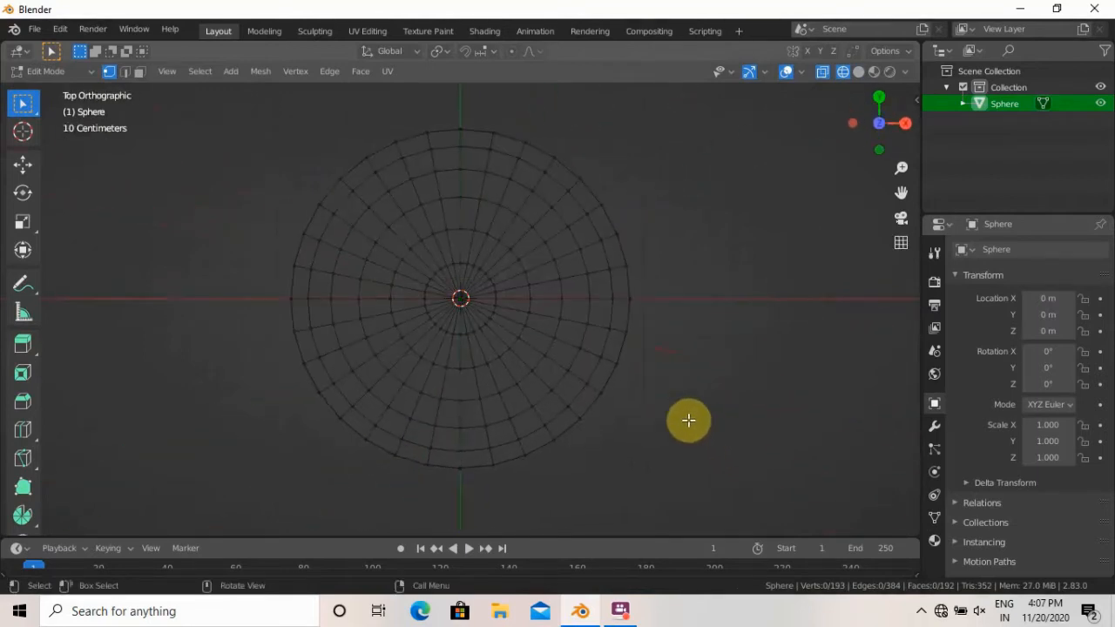
left_click(621, 303)
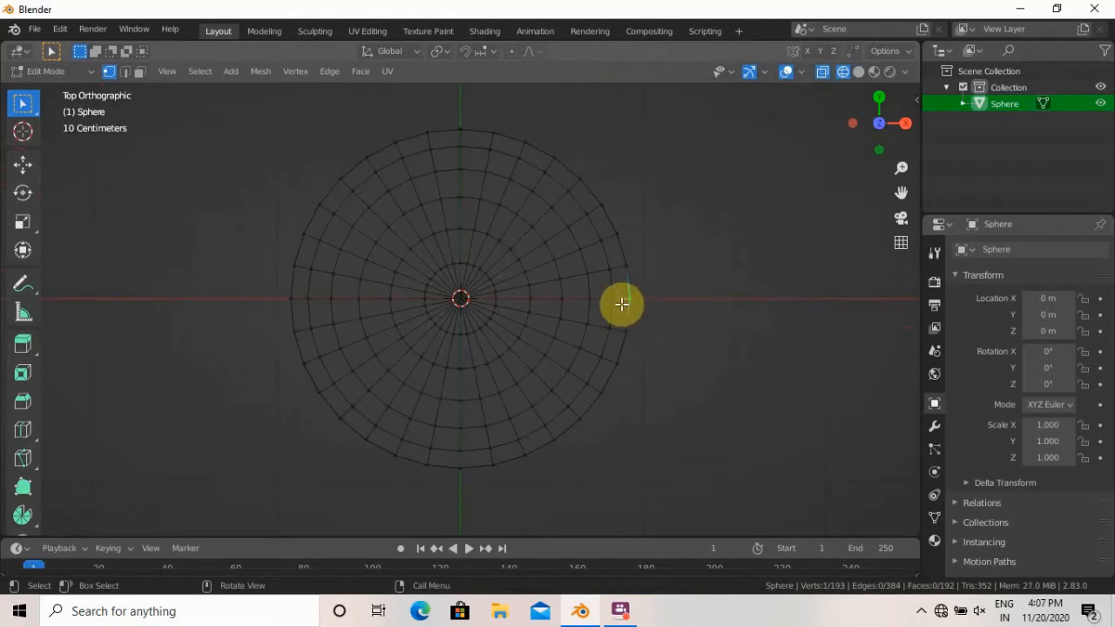
left_click(620, 300, "alt")
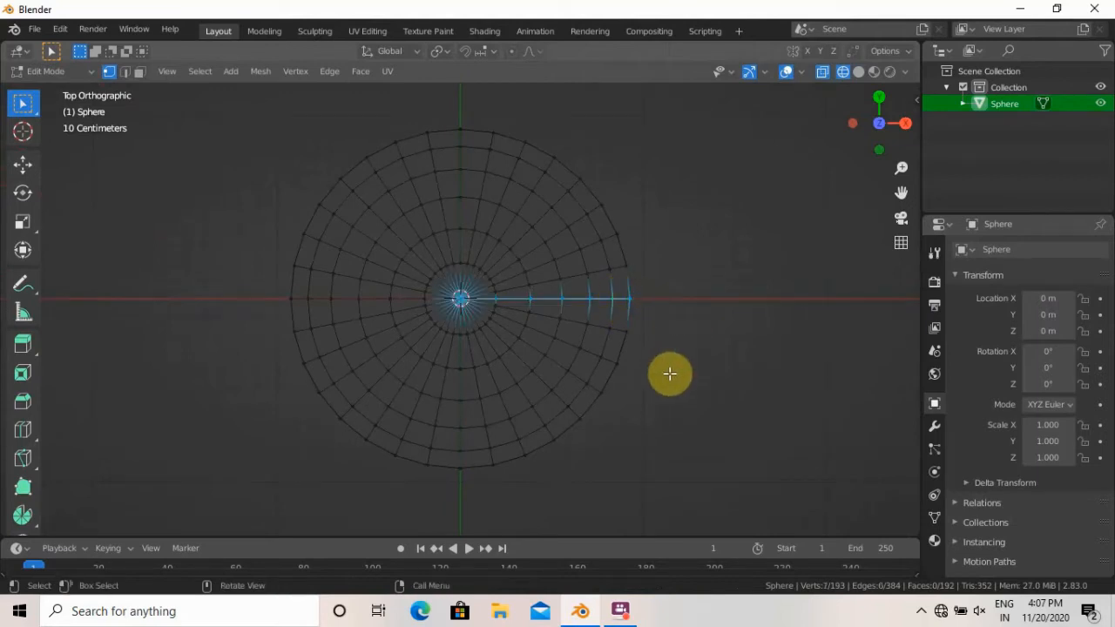
key("KP_1")
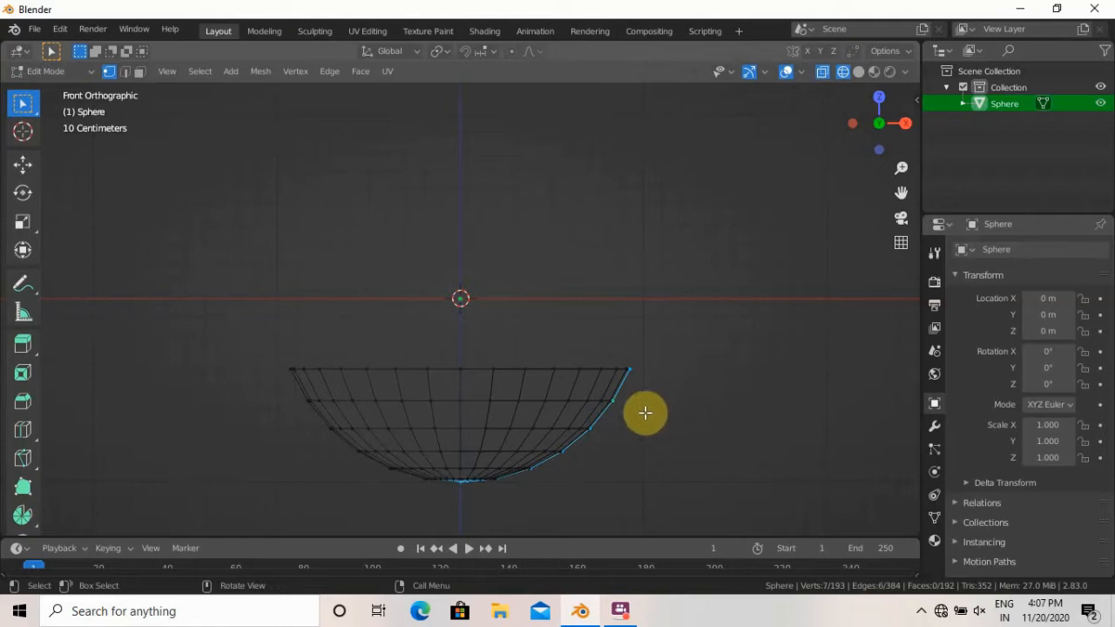
middle_click_drag(621, 391, 598, 345, "shift")
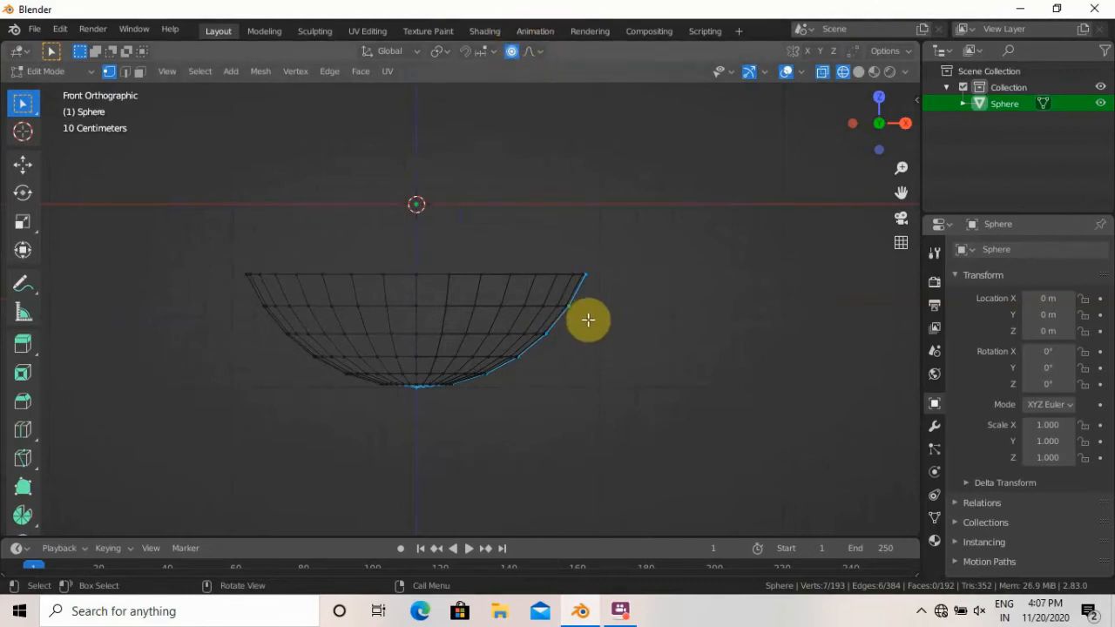
key("g")
key("x")
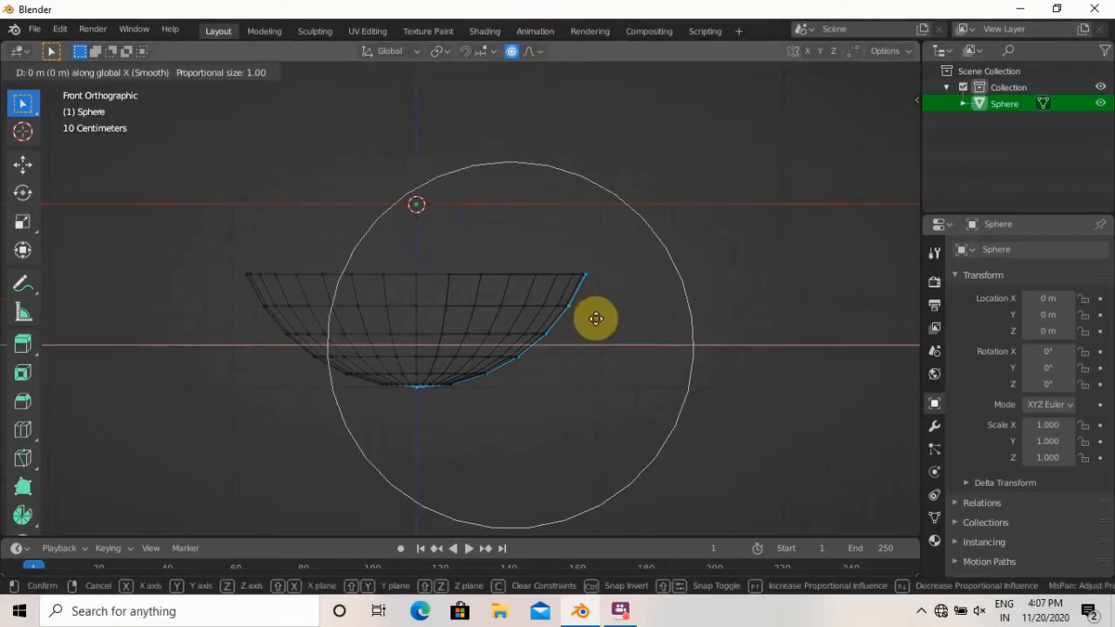
scroll(607, 319, "up", 1)
scroll(607, 319, "up", 8)
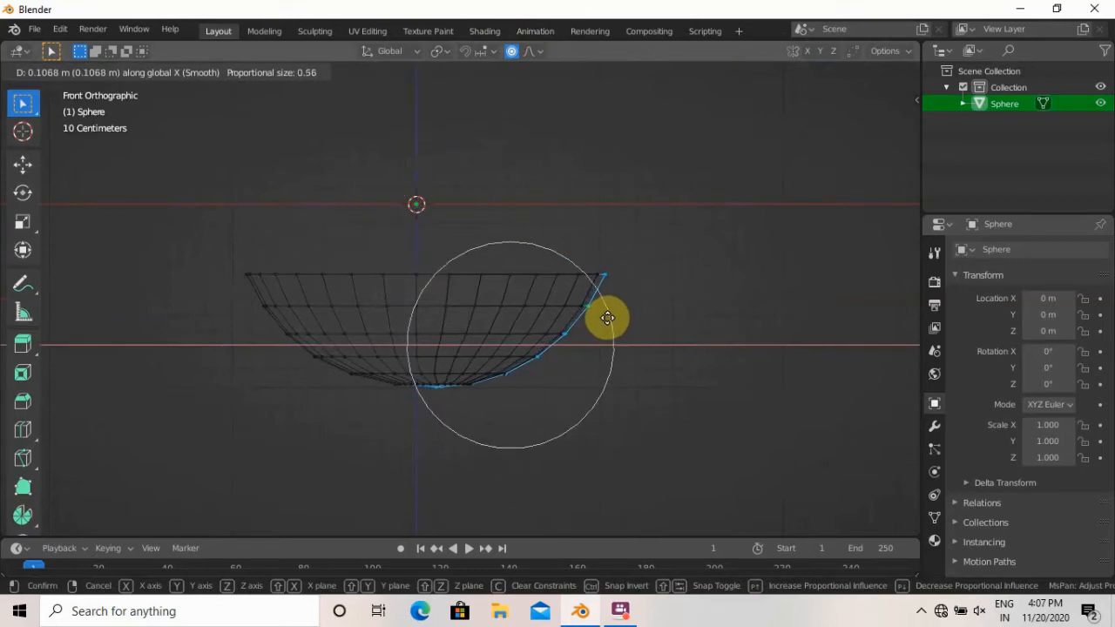
right_click(611, 315)
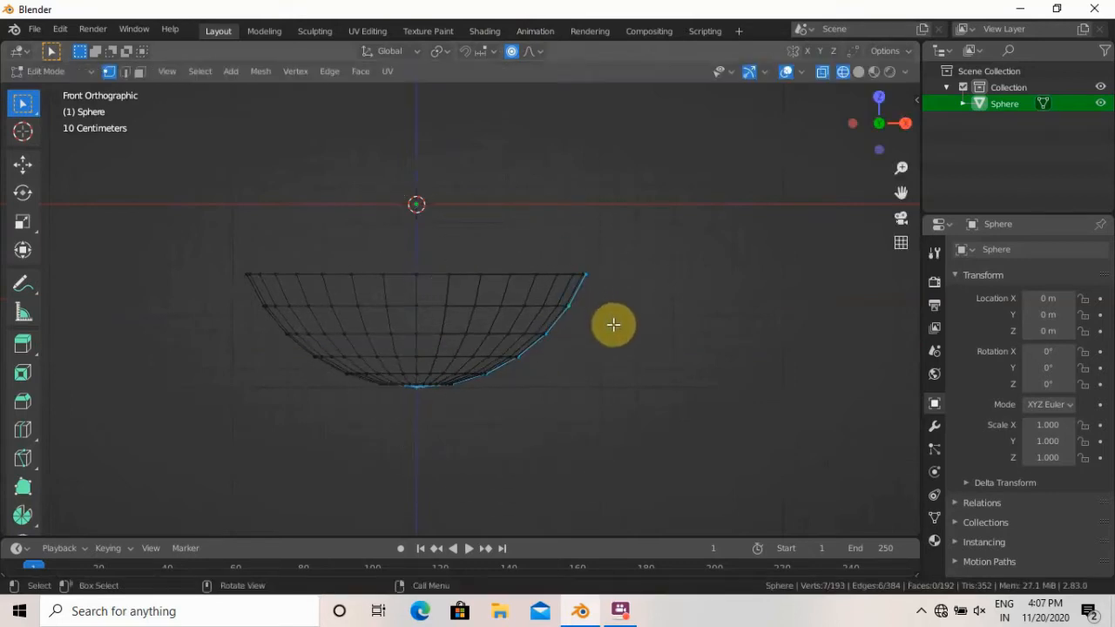
Move the selected edge line about 0.62 m outward along X, using proportional editing with Sharp falloff and size 1.10.
key("KP_7")
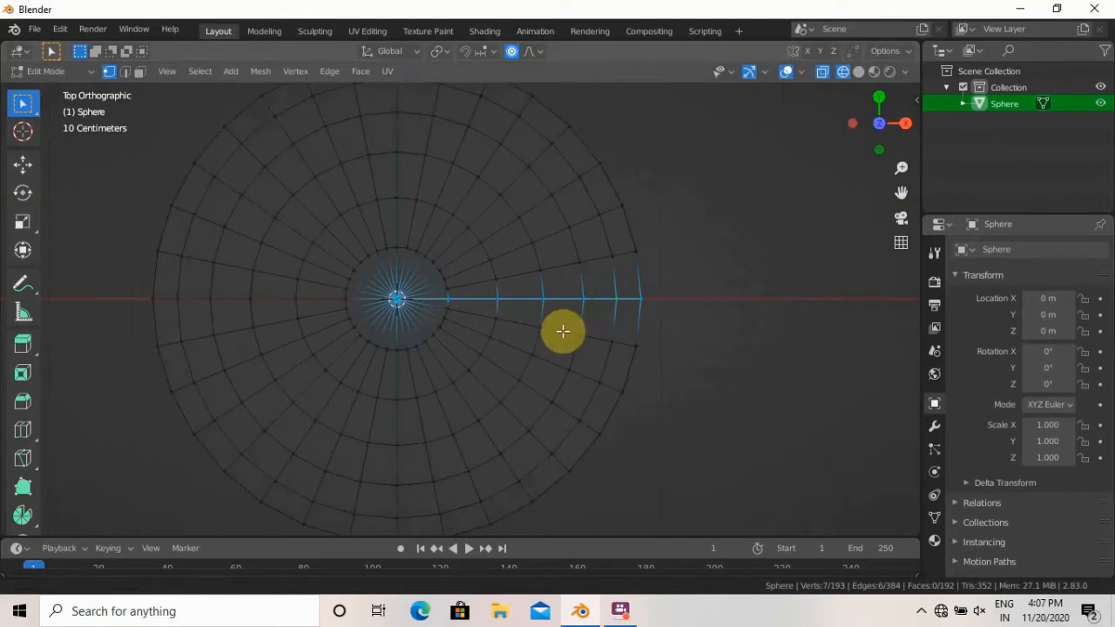
middle_click_drag(562, 331, 497, 369, "shift")
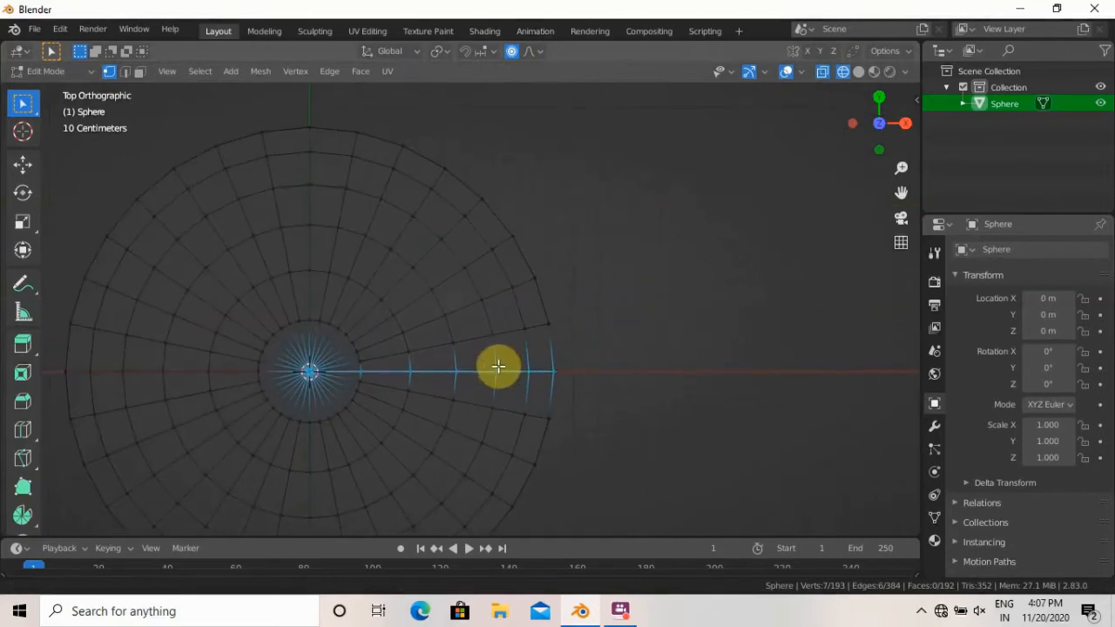
left_click(532, 55)
left_click(524, 193)
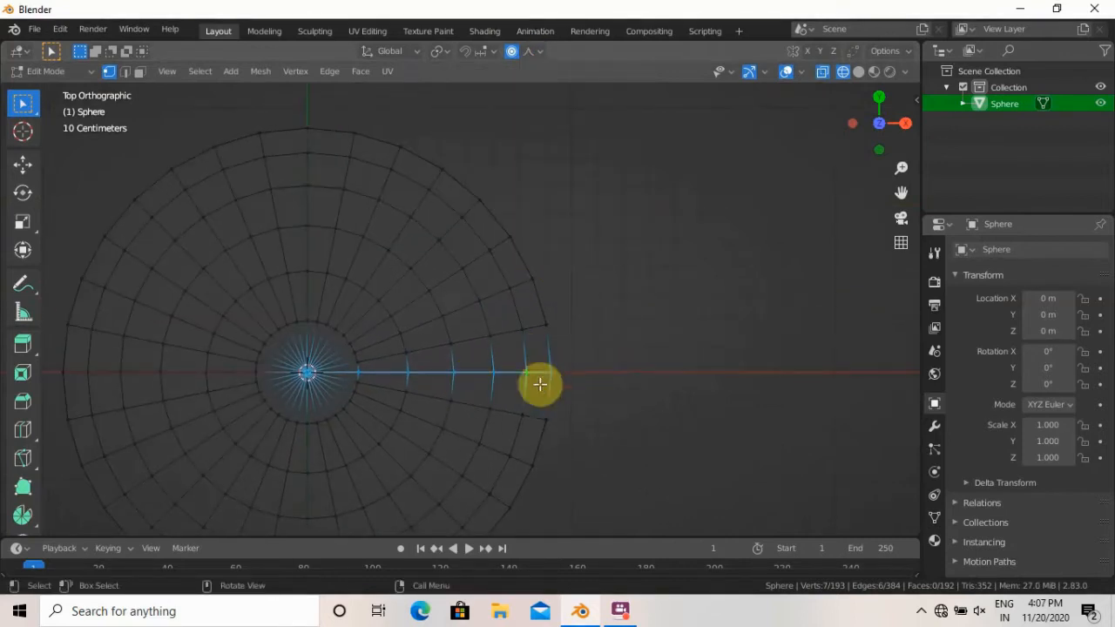
key("g")
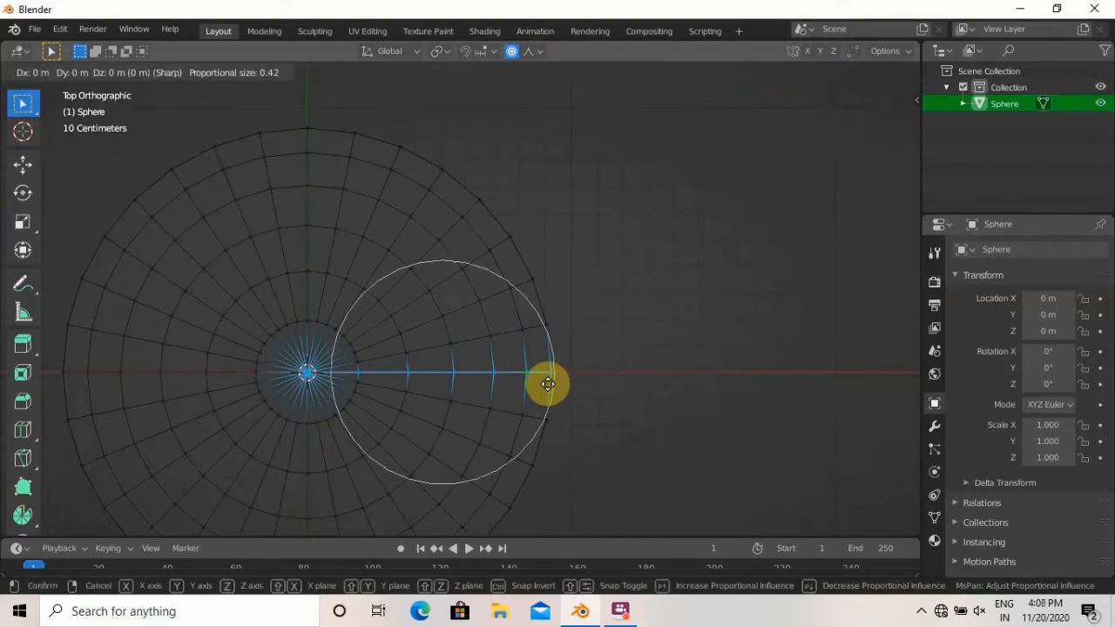
key("x")
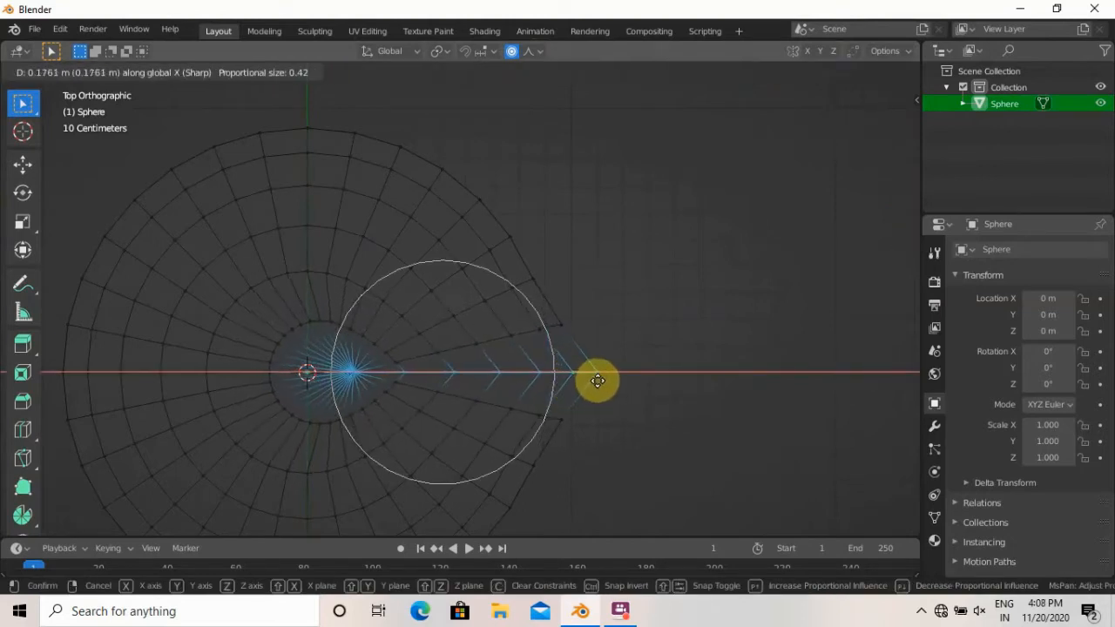
scroll(618, 377, "down", 2)
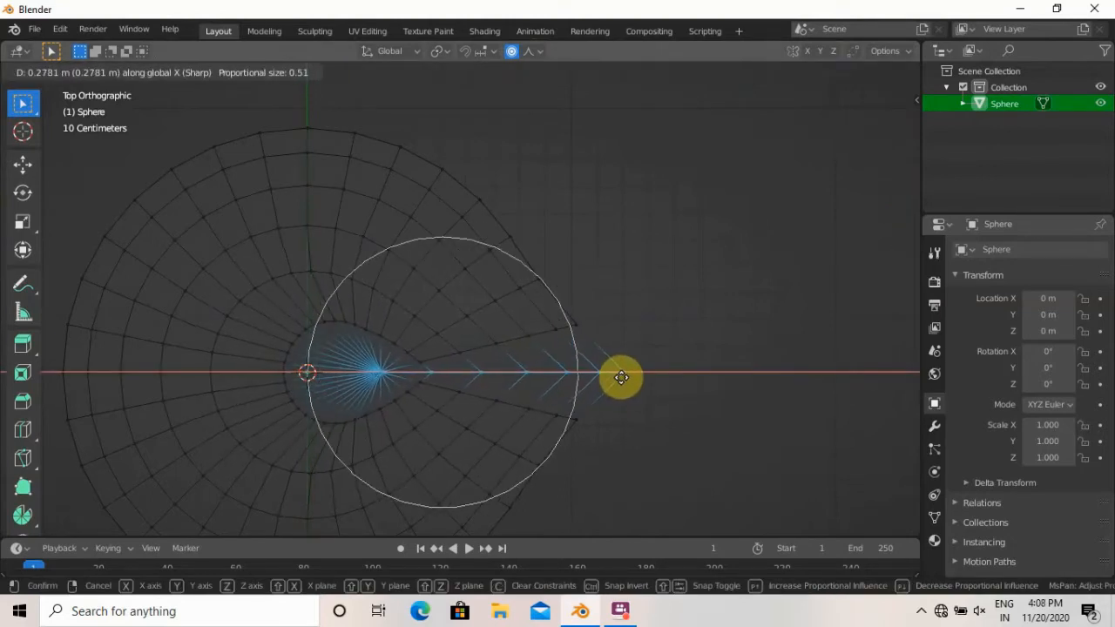
scroll(621, 377, "down", 3)
scroll(621, 377, "up", 2)
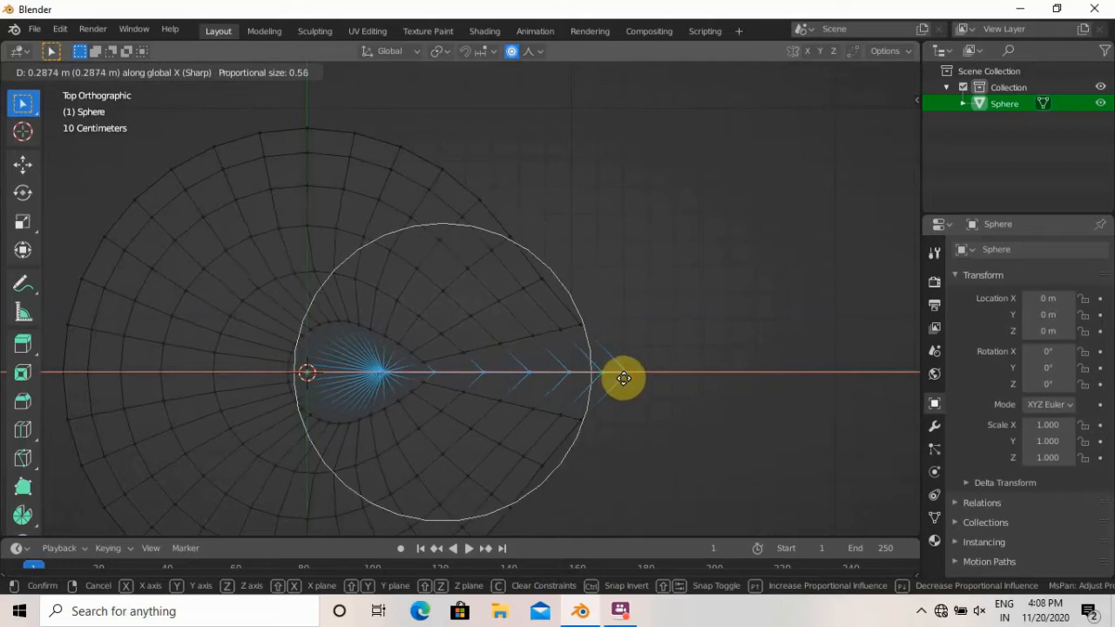
scroll(677, 378, "down", 3)
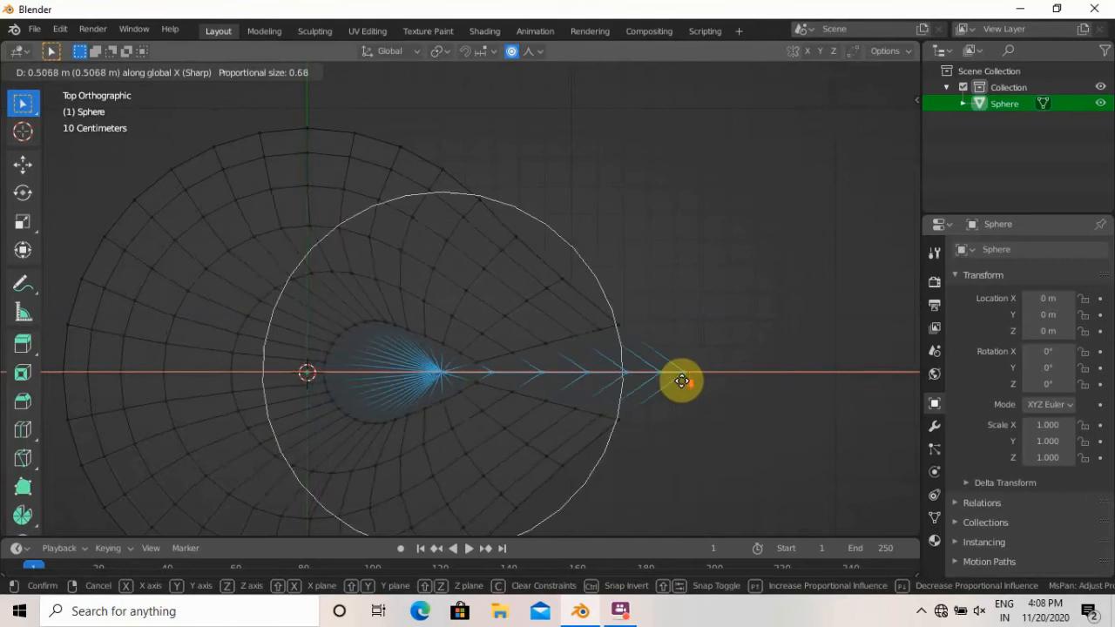
scroll(699, 380, "down", 3)
scroll(702, 381, "down", 1)
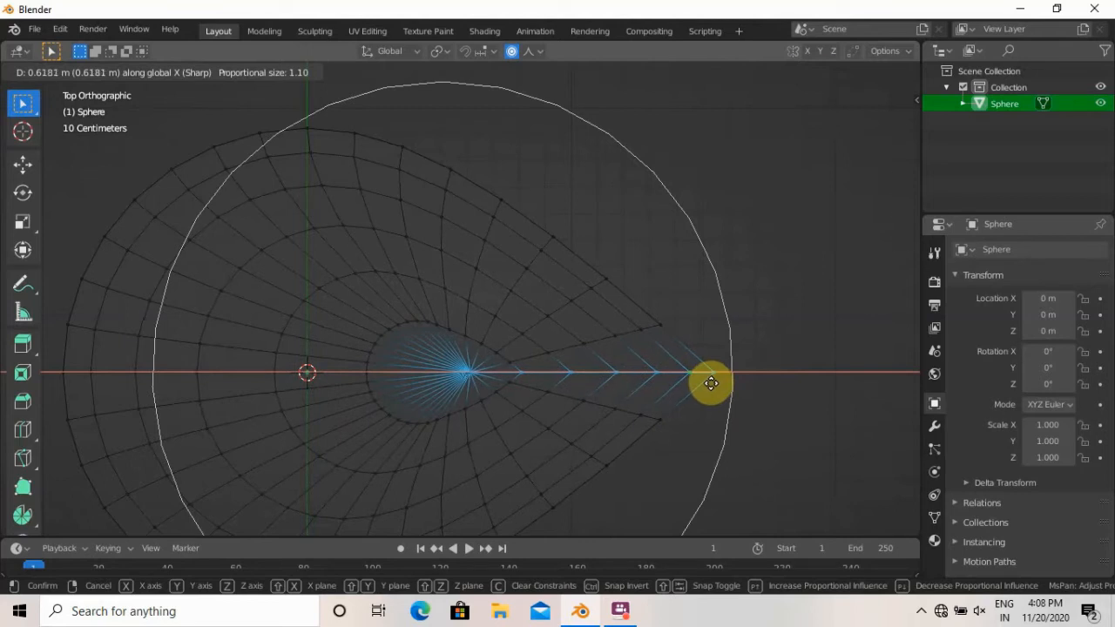
left_click(711, 383)
Circle-deselect the inner vertices of the edge line, keeping only the three vertices nearest the pointed tip selected in top view.
scroll(605, 390, "down", 2)
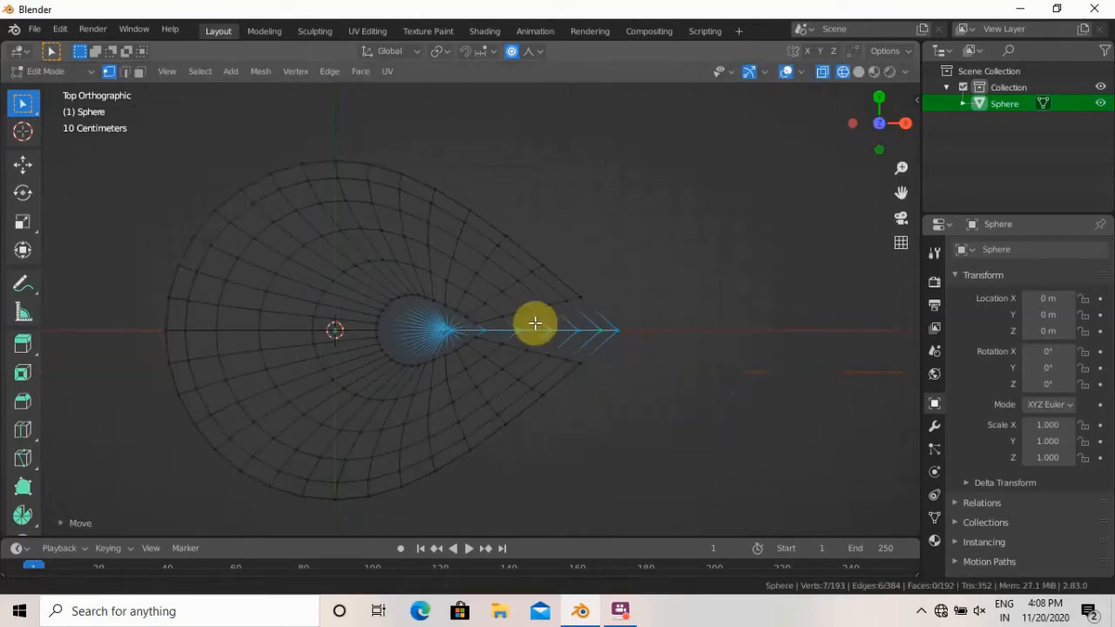
middle_click_drag(535, 323, 479, 265, "shift")
key("c")
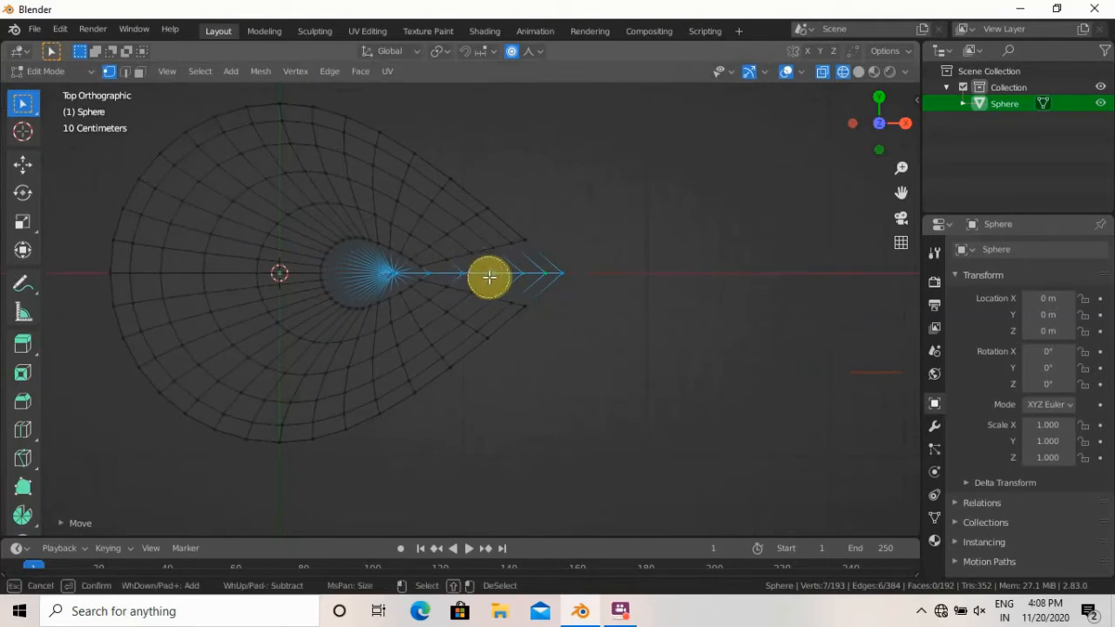
key("Escape")
key("c")
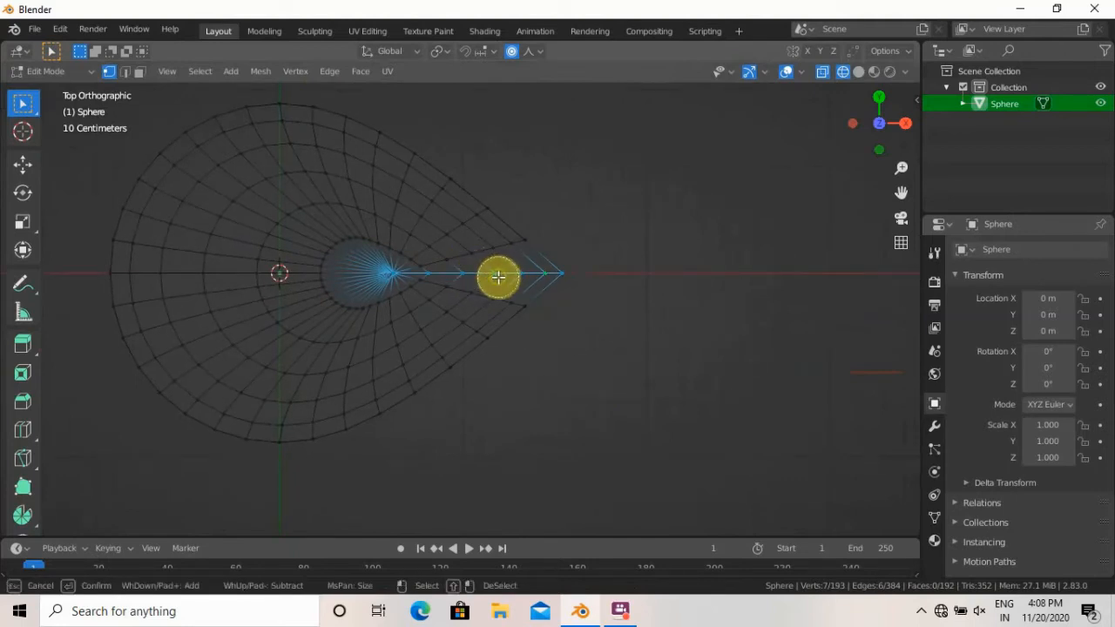
middle_click_drag(497, 277, 396, 277)
key("Escape")
middle_click_drag(509, 280, 432, 289)
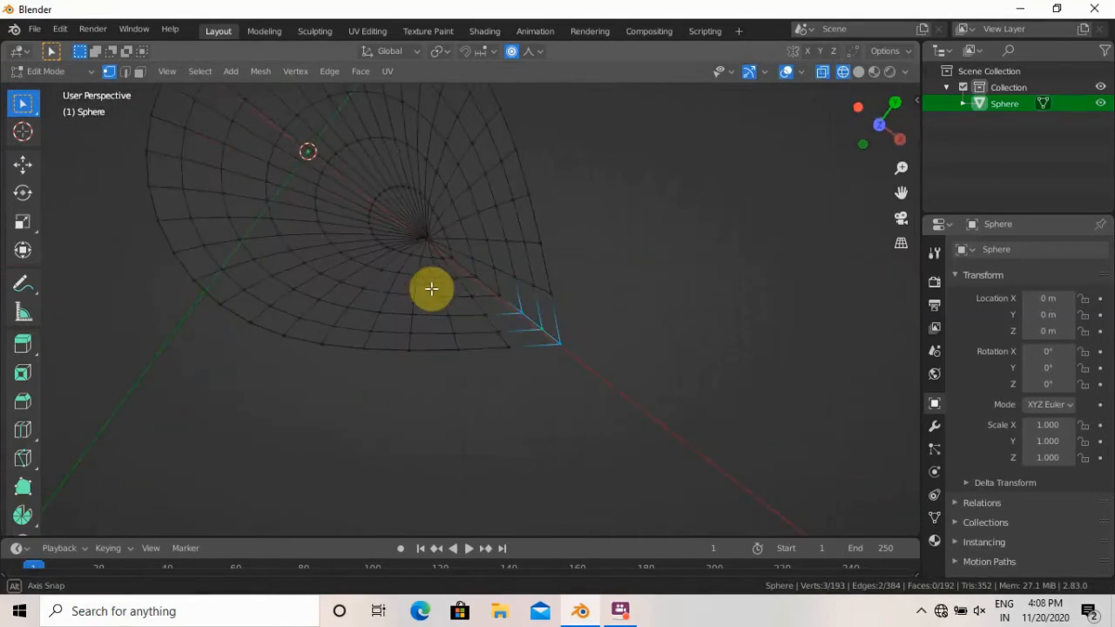
key("KP_7")
scroll(552, 291, "up", 3)
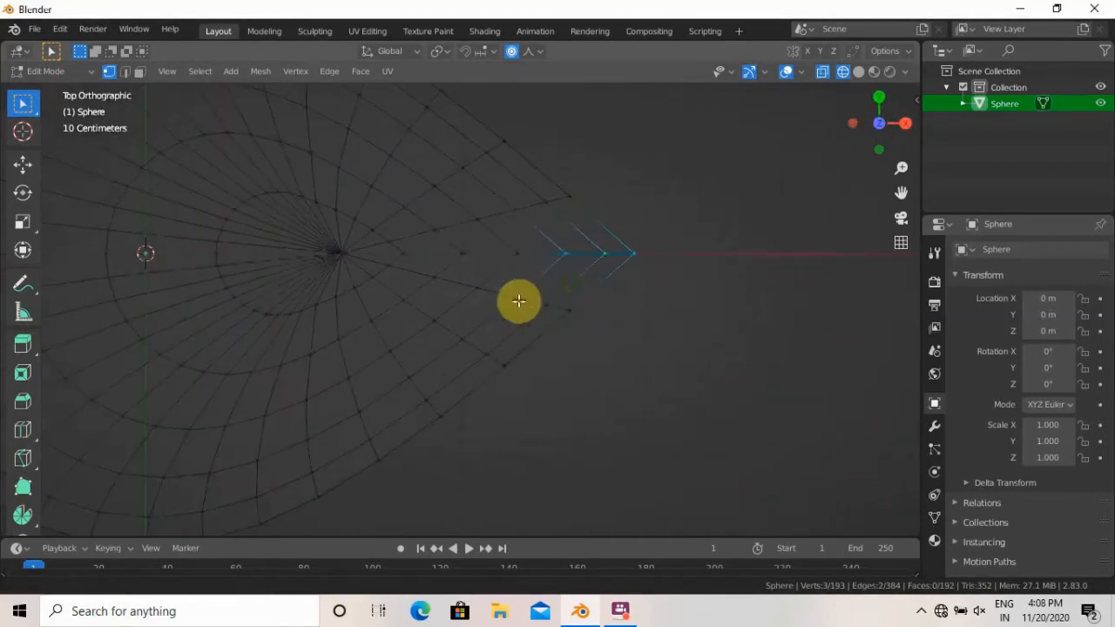
In front view, circle-deselect the two lower vertices at the pointed tip, keeping only the rim vertex selected.
middle_click_drag(519, 301, 379, 357, "shift")
key("KP_1")
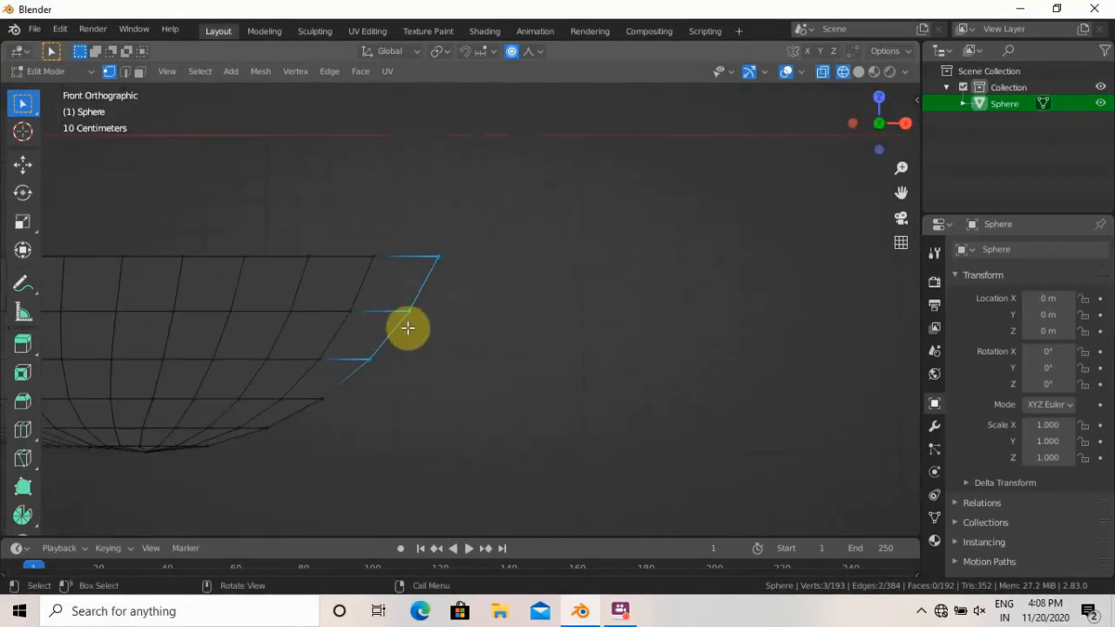
key("c")
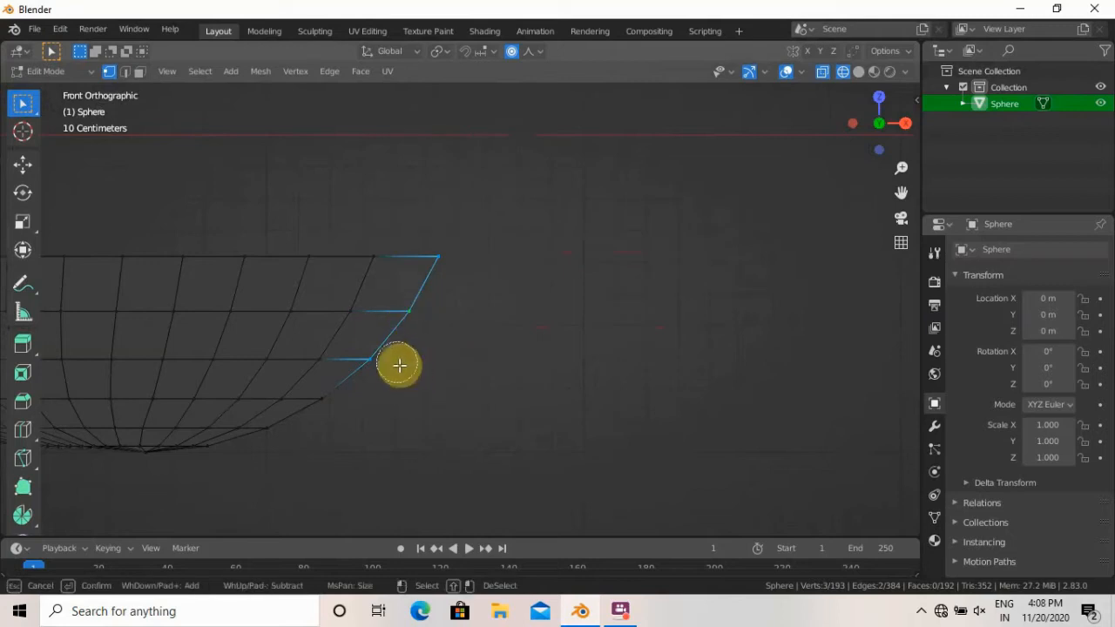
middle_click(408, 310)
middle_click(368, 356)
key("Escape")
Move the tip's rim vertex about 0.11 m outward along X, using Sharp proportional falloff with size 0.32.
key("g")
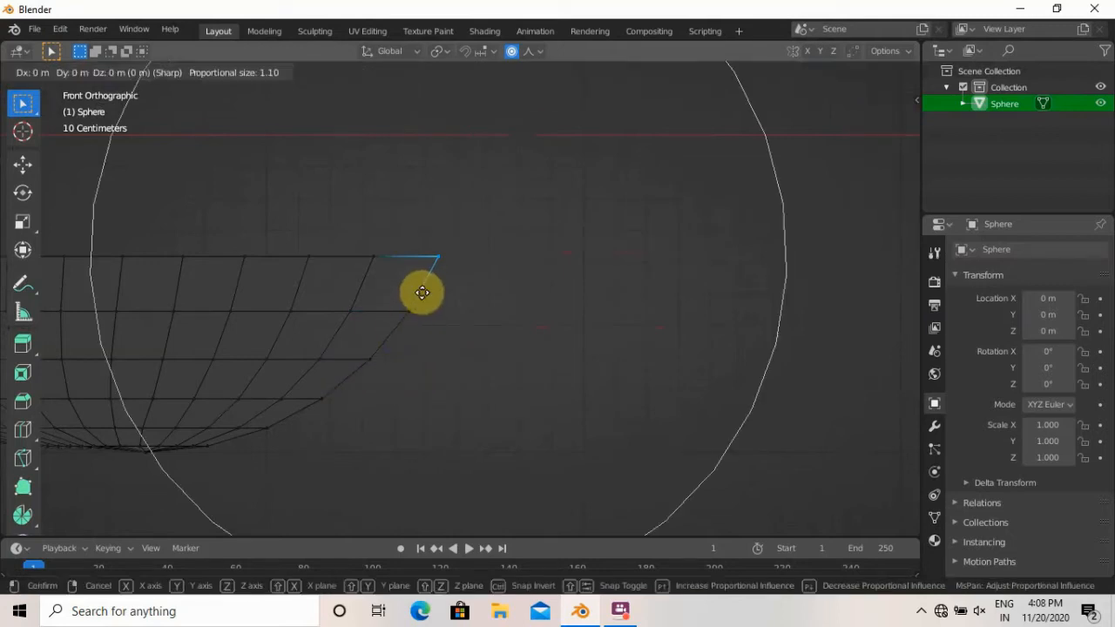
key("x")
scroll(445, 291, "up", 14)
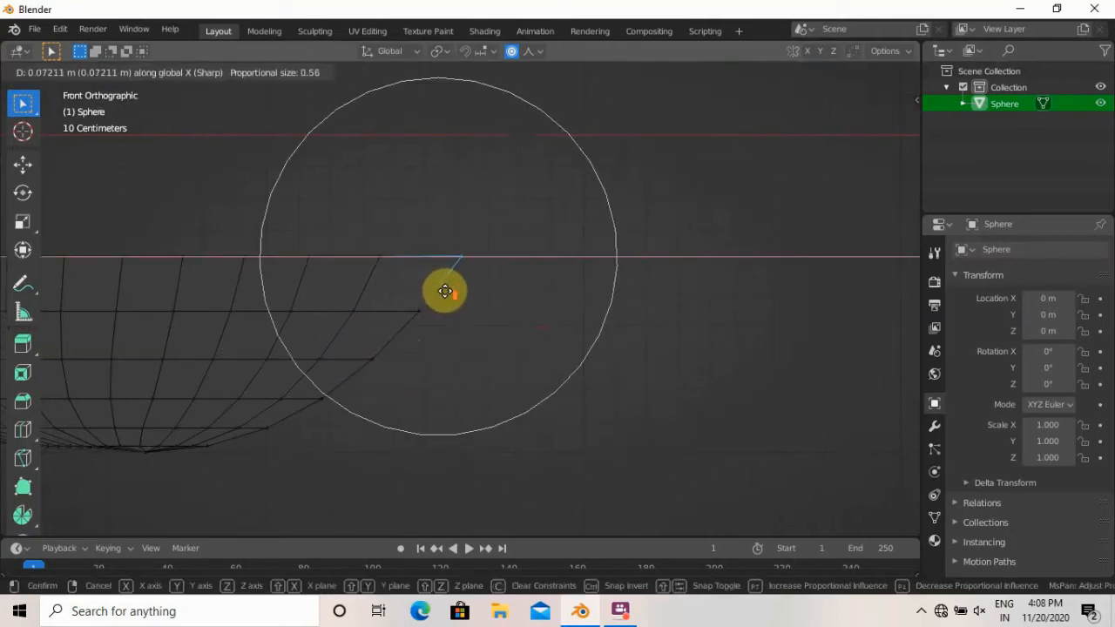
scroll(461, 287, "up", 1)
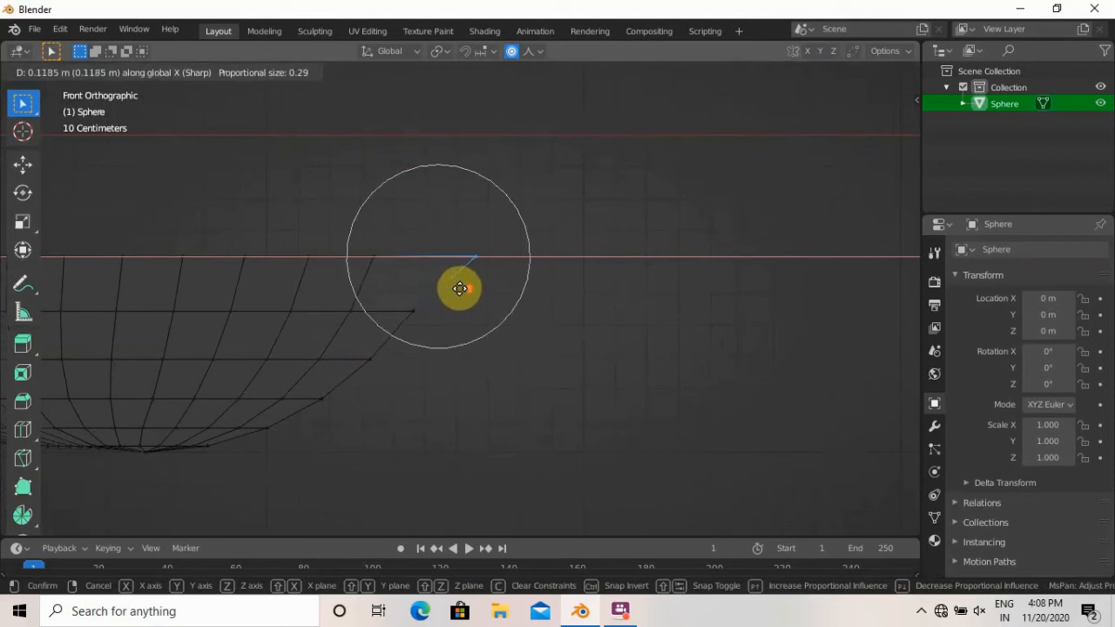
scroll(458, 290, "down", 2)
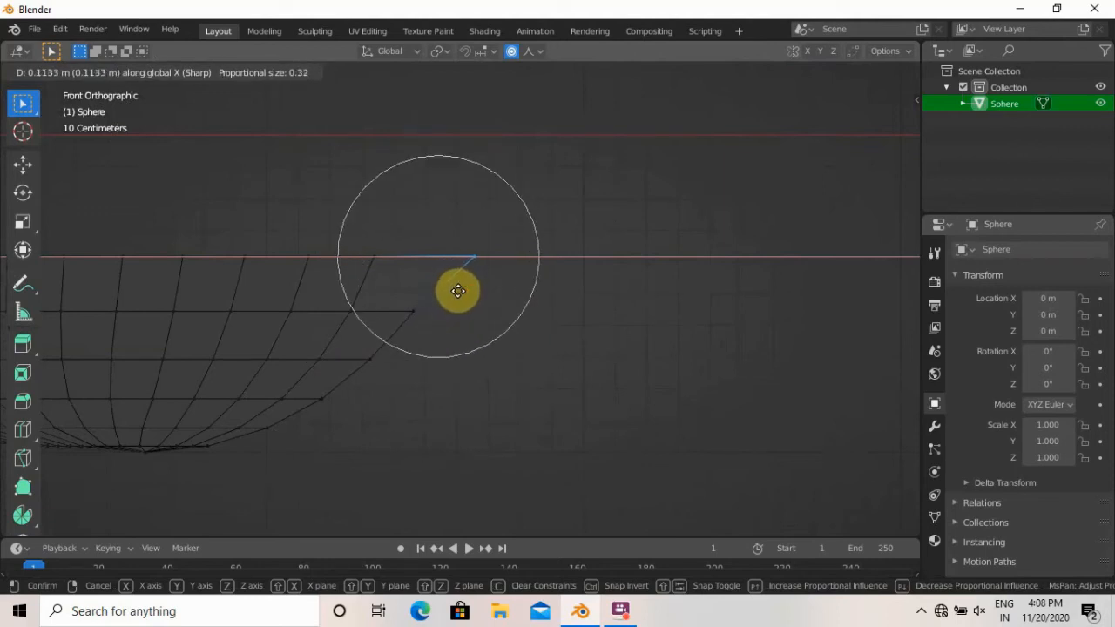
left_click(458, 291)
Switch the viewport to solid shading and return to mesh editing with an angled view into the bowl.
key("KP_7")
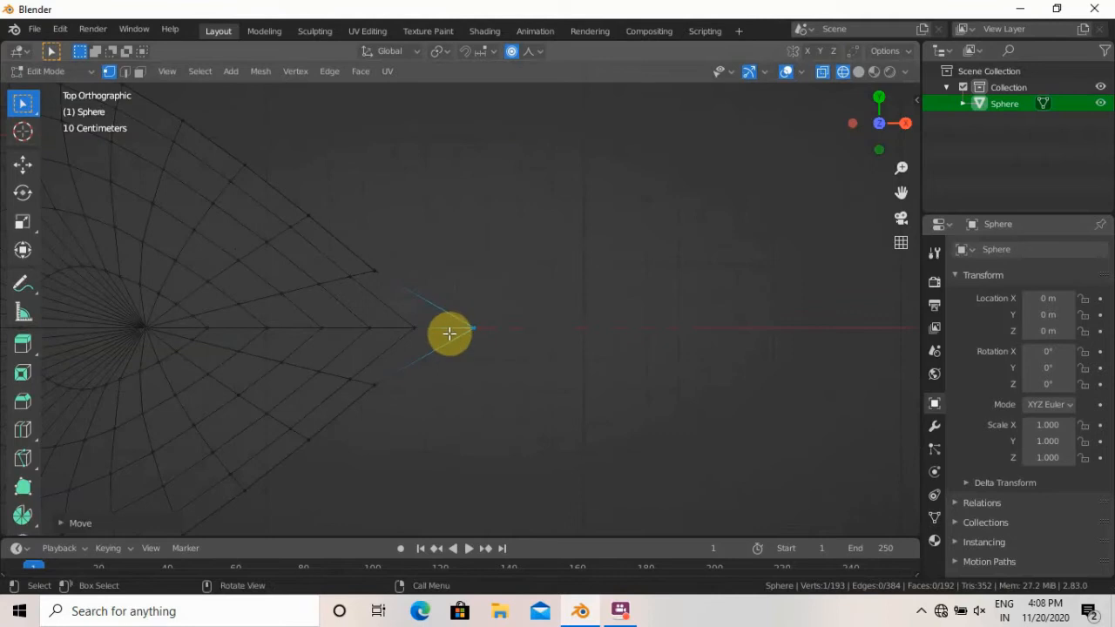
middle_click_drag(299, 328, 392, 311, "shift")
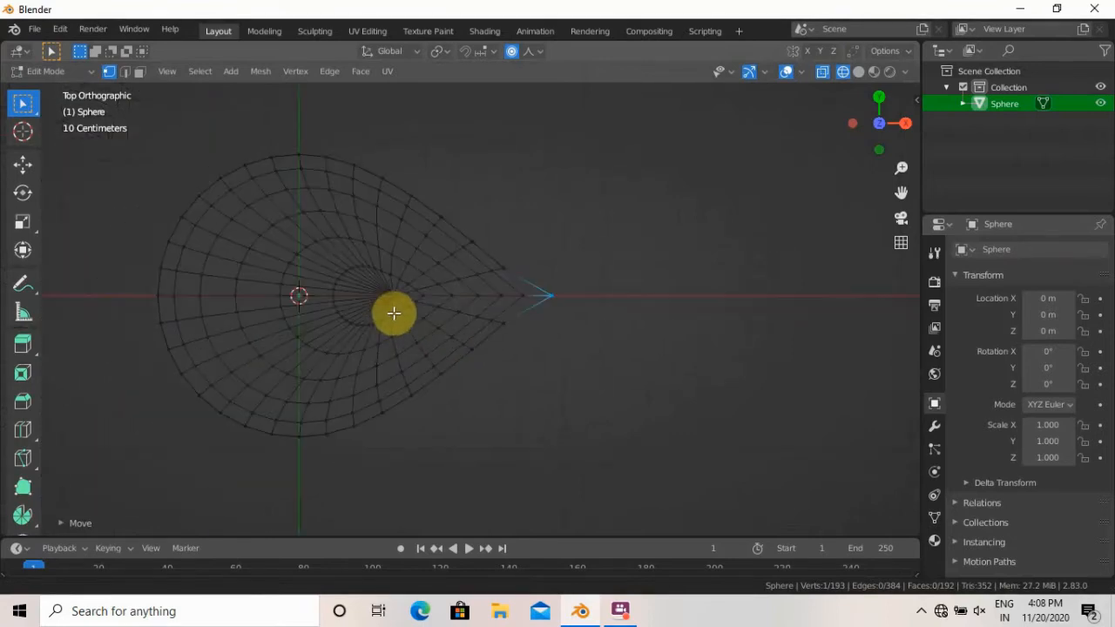
key("Tab")
key("z")
left_click(609, 412)
mouse_move(477, 366)
middle_mouse_down()
mouse_move(431, 351)
mouse_move(407, 223)
middle_mouse_up()
mouse_move(406, 316)
middle_mouse_down()
mouse_move(575, 376)
mouse_move(396, 162)
mouse_move(410, 256)
mouse_move(489, 324)
mouse_move(410, 225)
mouse_move(436, 367)
mouse_move(473, 302)
middle_mouse_up()
key("Tab")
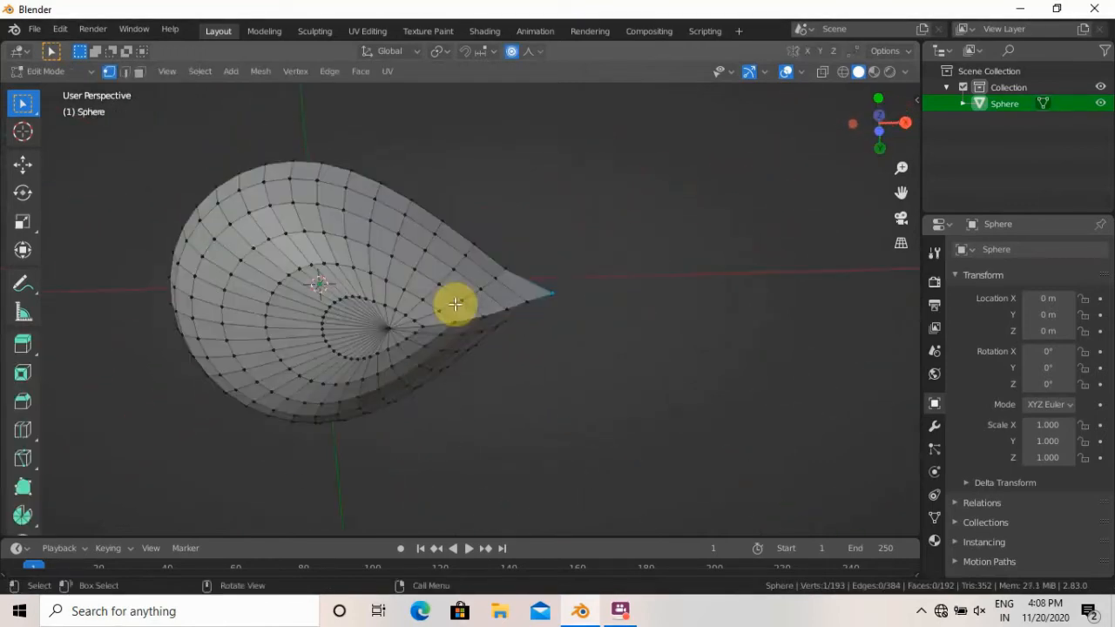
Dissolve the vertex at the bottom centre of the bowl, where the radial edges meet.
left_click(385, 330)
key("x")
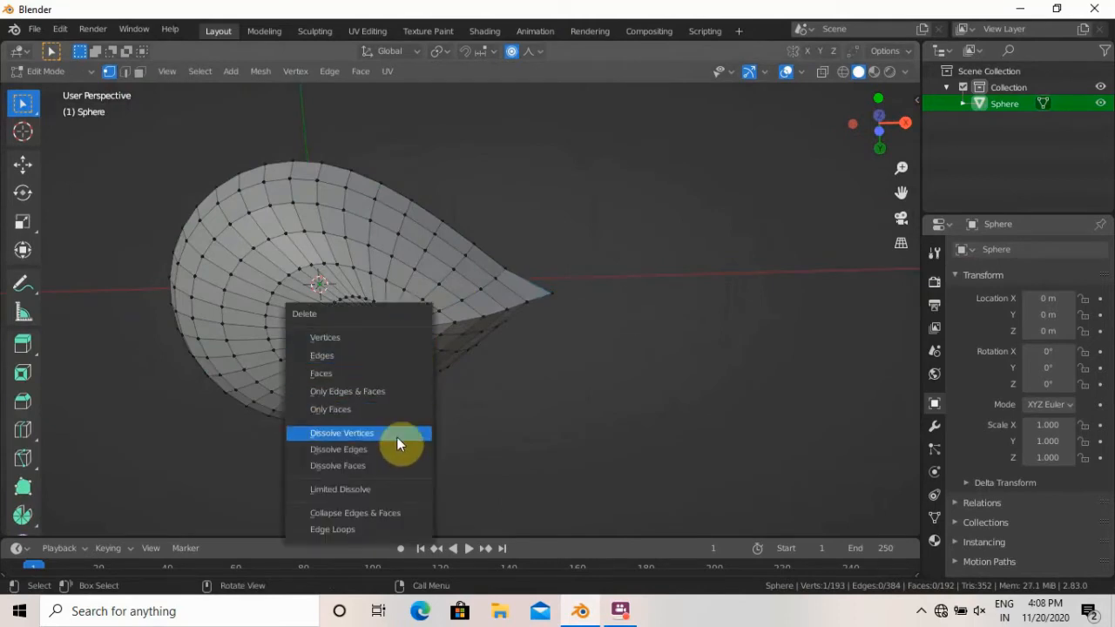
left_click(397, 442)
scroll(391, 388, "up", 3)
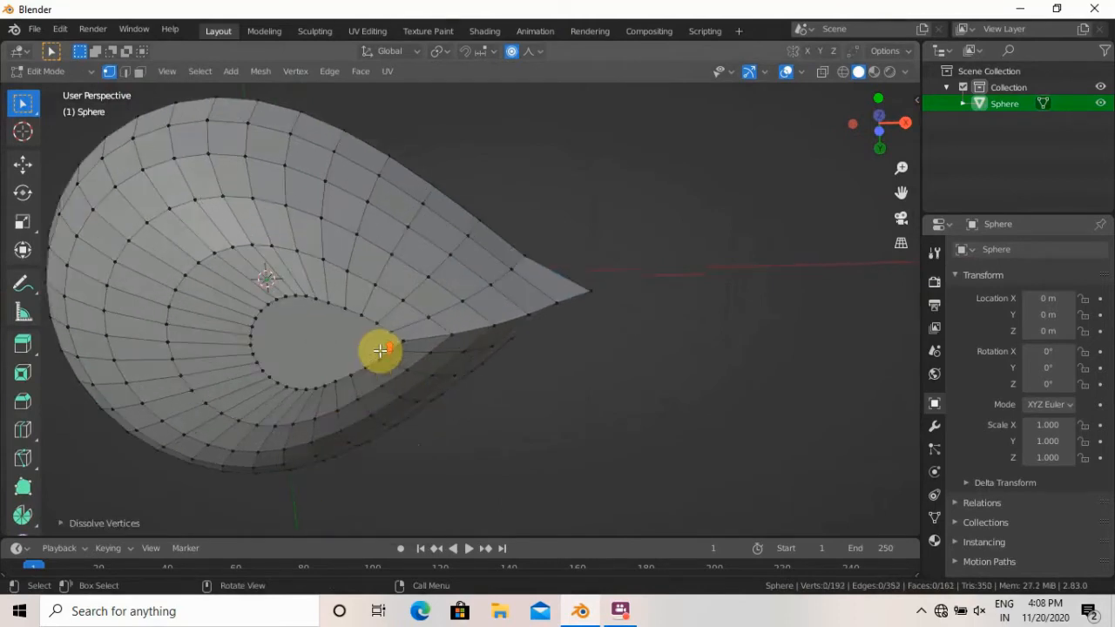
middle_click_drag(378, 348, 358, 367)
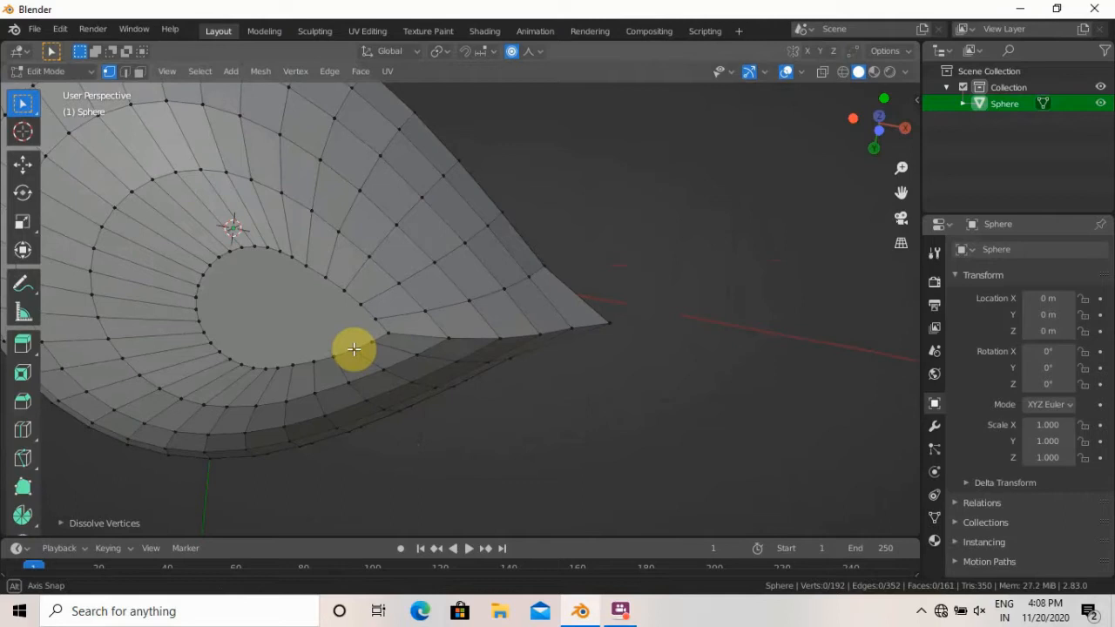
left_click(340, 342)
Shade the bowl smooth in Object Mode and enable Auto Smooth for its normals.
key("Tab")
right_click(297, 210)
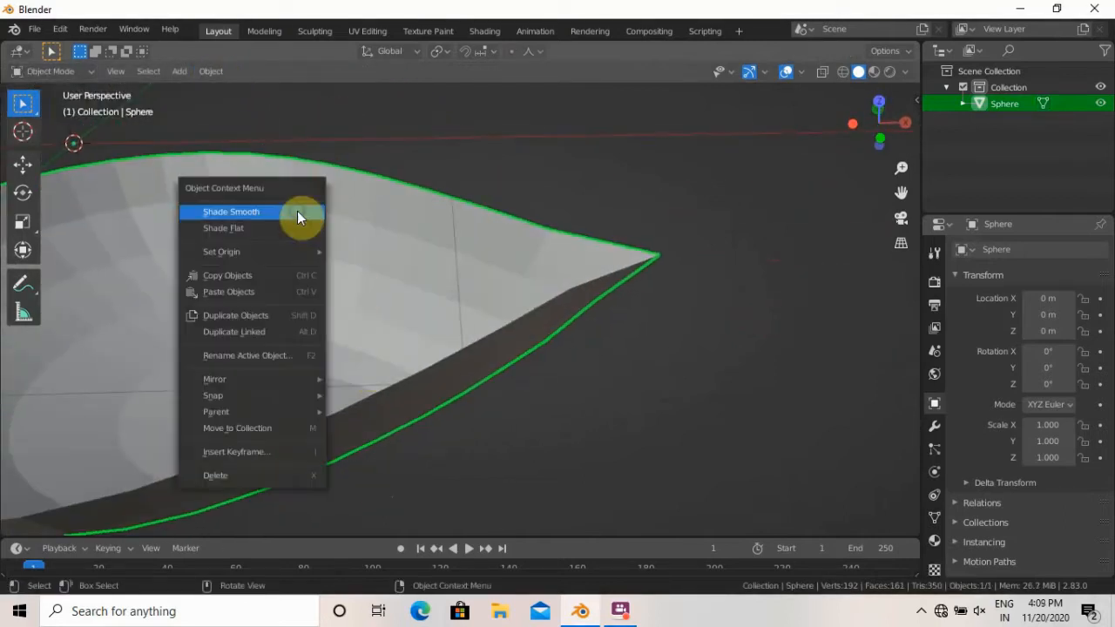
left_click(297, 211)
middle_click_drag(311, 263, 540, 252, "shift")
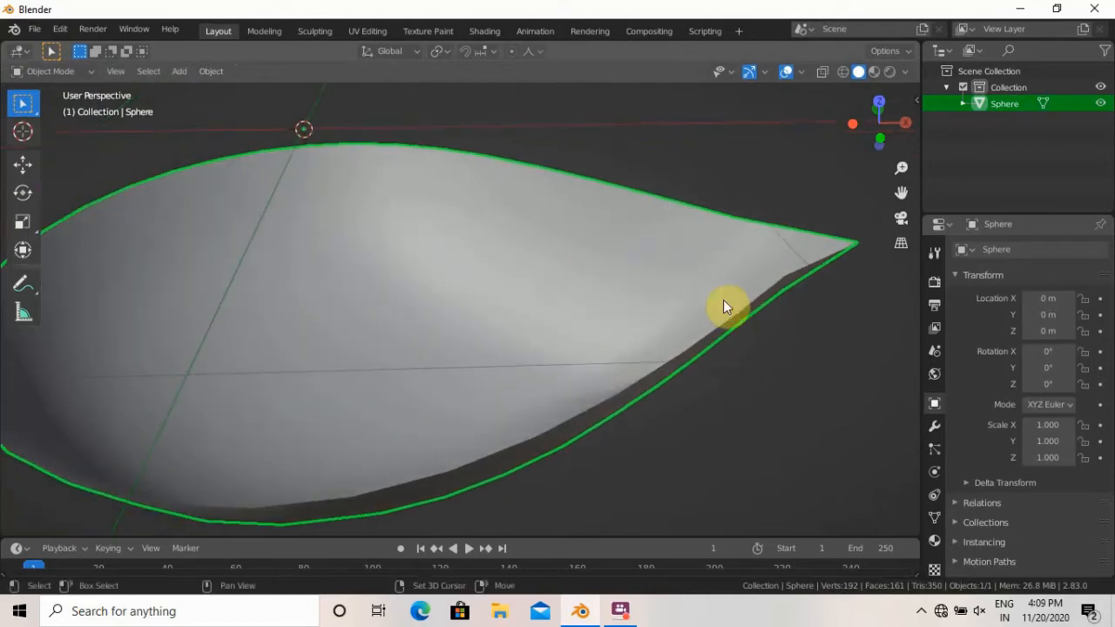
left_click(935, 518)
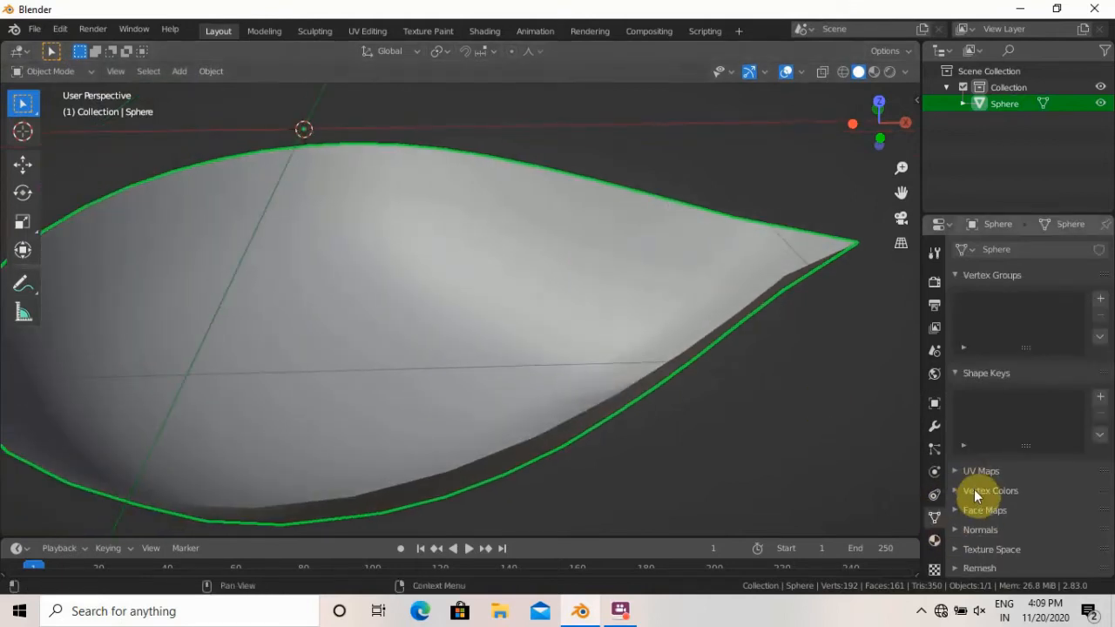
left_click(977, 528)
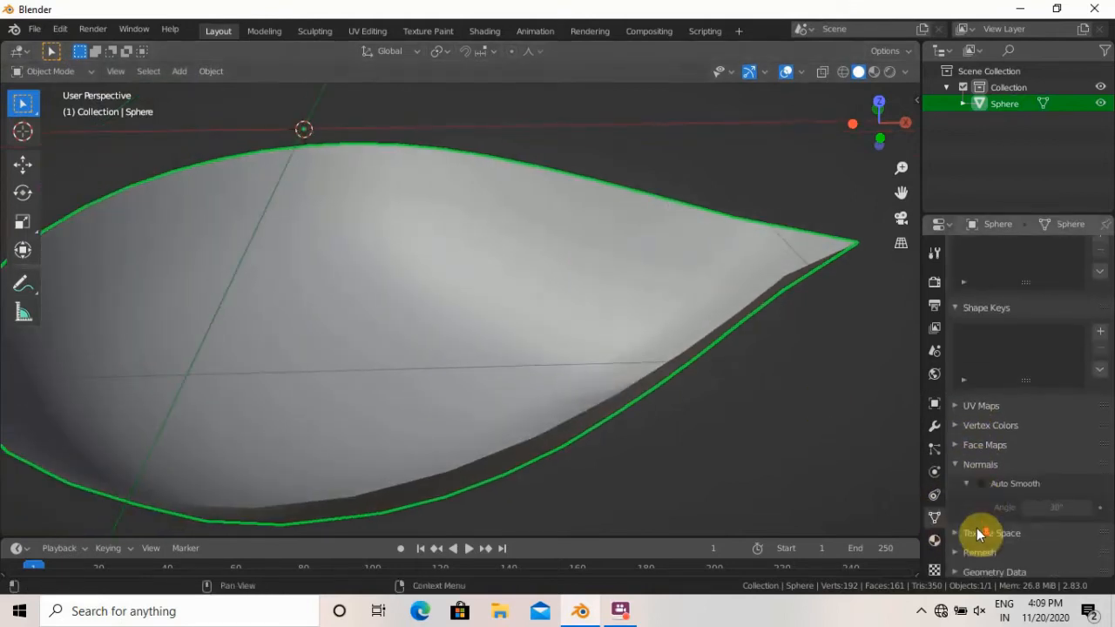
left_click(980, 483)
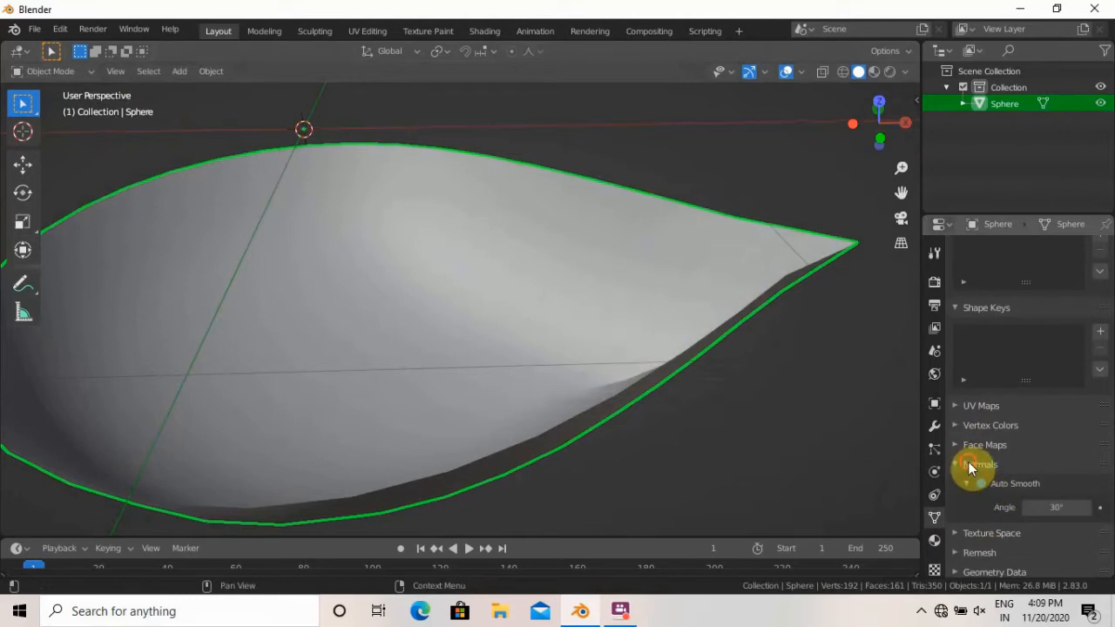
left_click(967, 464)
Add a Subdivision Surface modifier to the bowl with viewport and render subdivisions both set to 3.
left_click(934, 426)
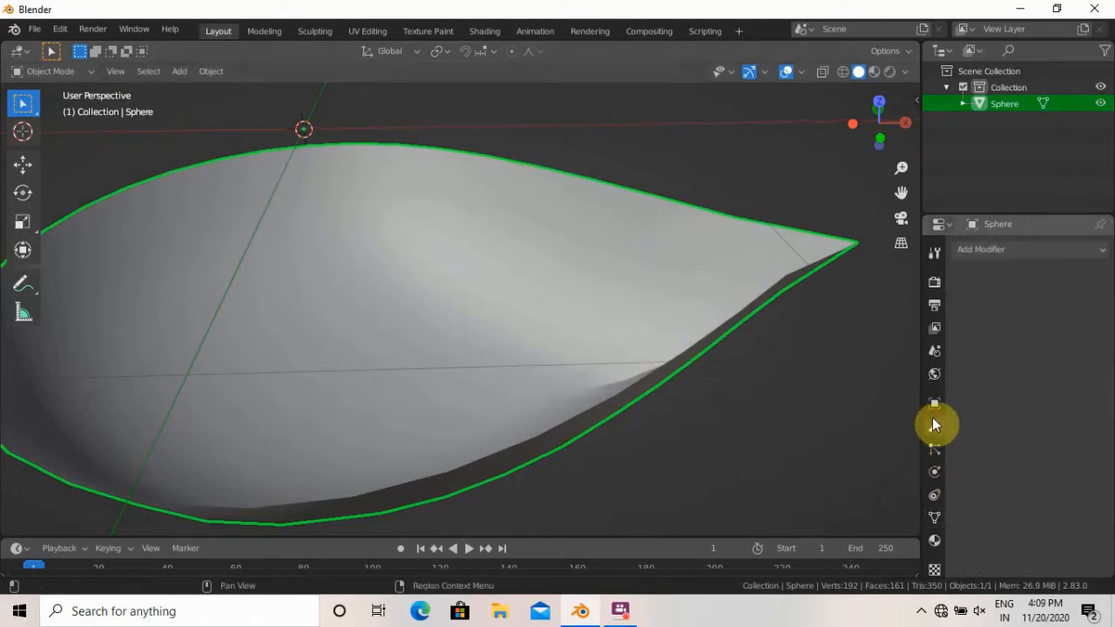
left_click(987, 250)
left_click(836, 520)
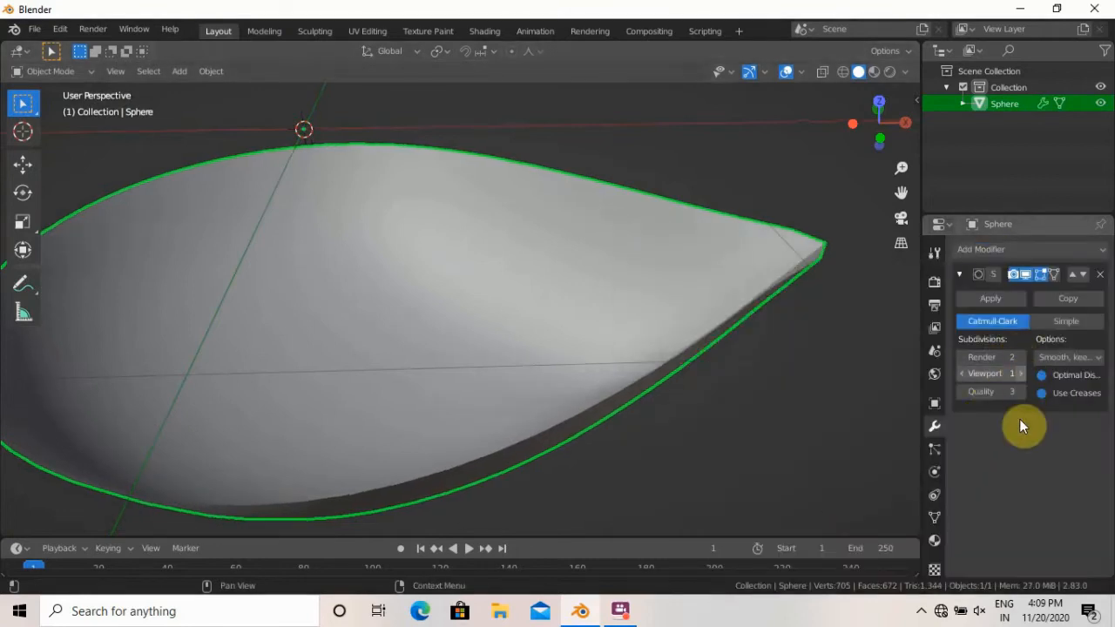
left_click(1020, 370)
left_click(1021, 369)
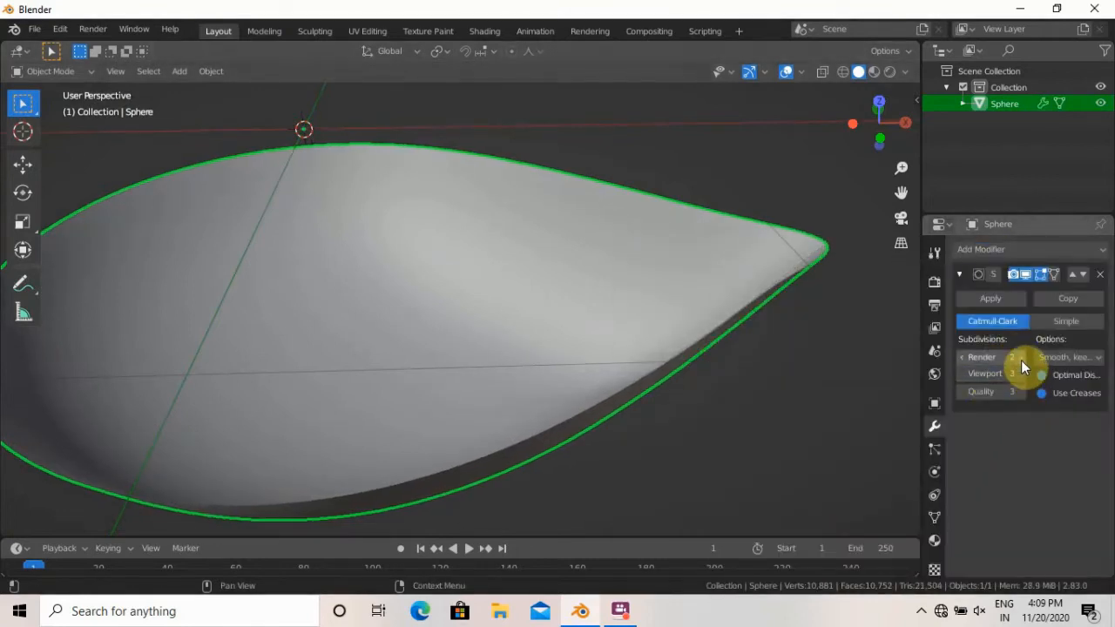
left_click(1020, 359)
middle_click_drag(769, 361, 828, 330)
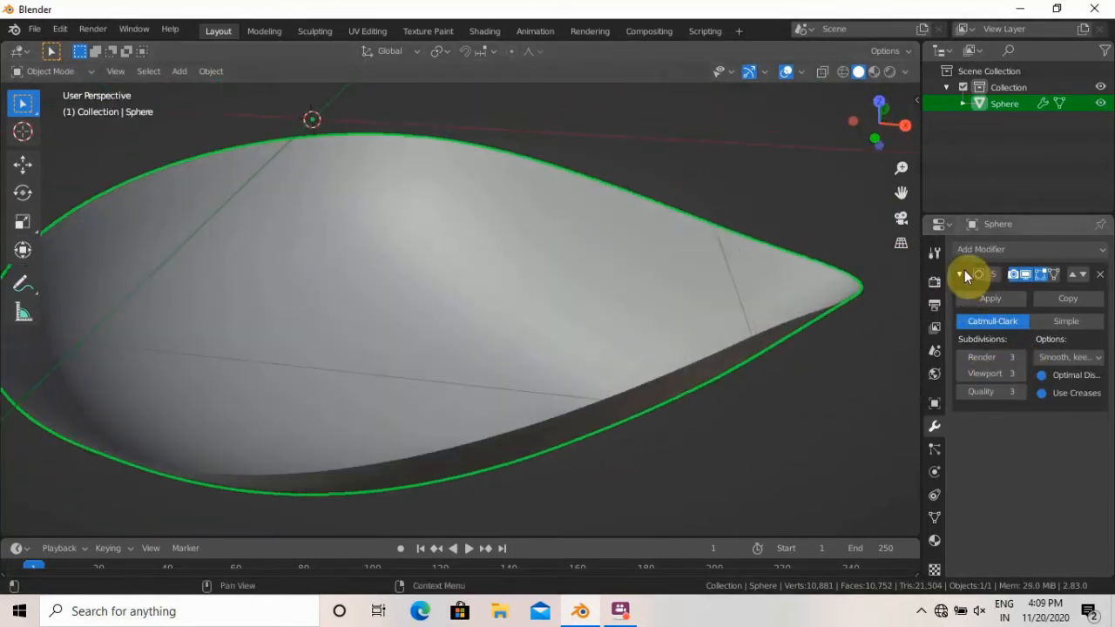
left_click(964, 275)
Add a Solidify modifier to the bowl with a thickness of 0.02 m and inspect the walls all around.
left_click(974, 249)
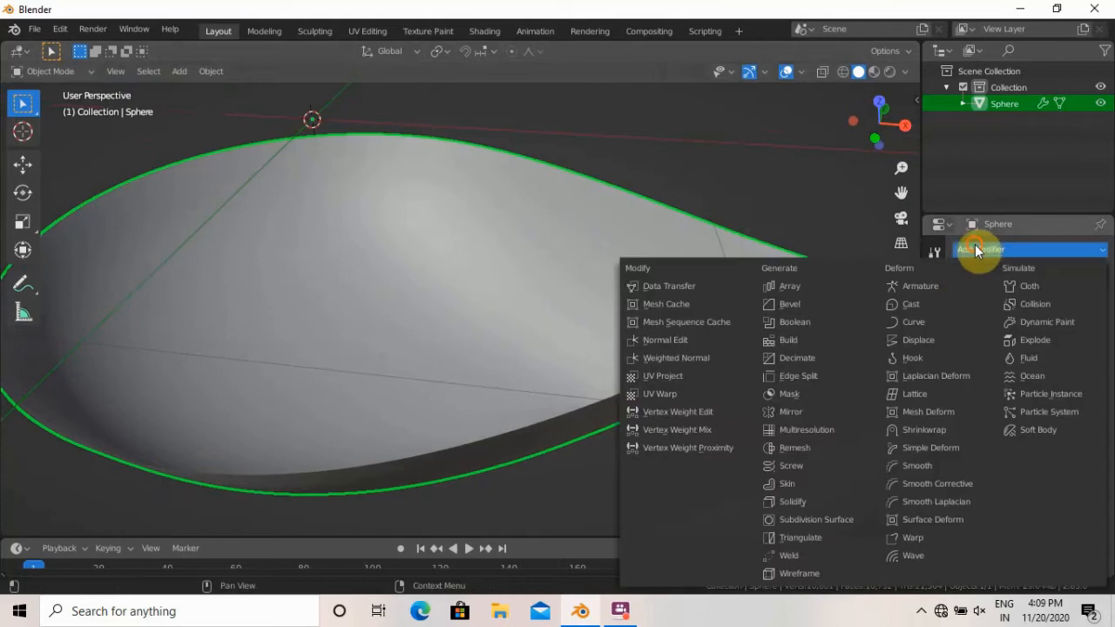
left_click(827, 499)
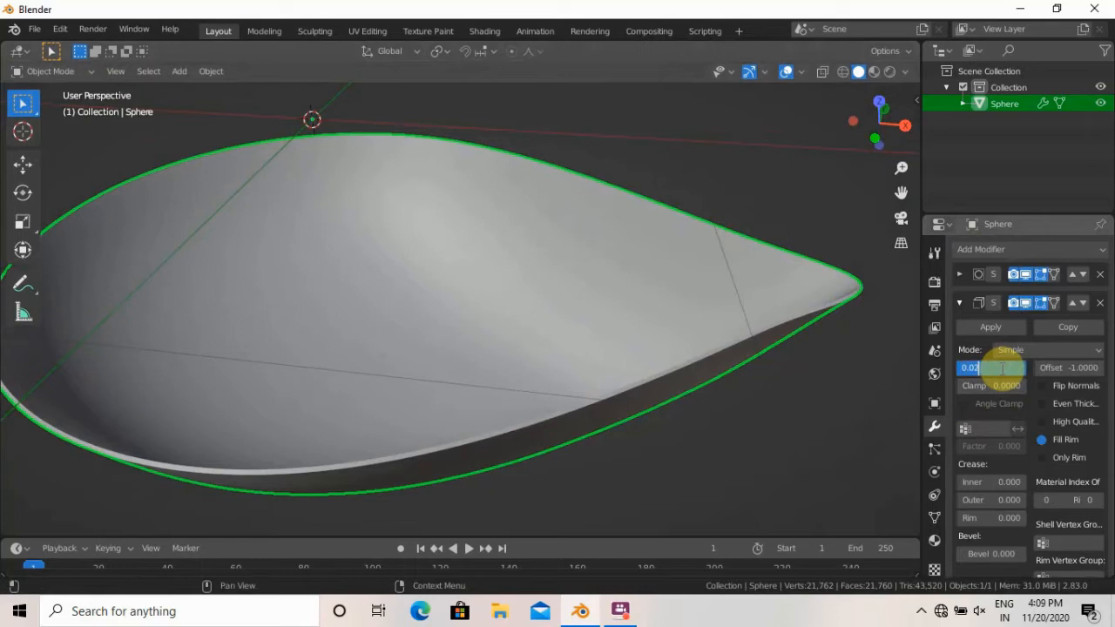
key("Return")
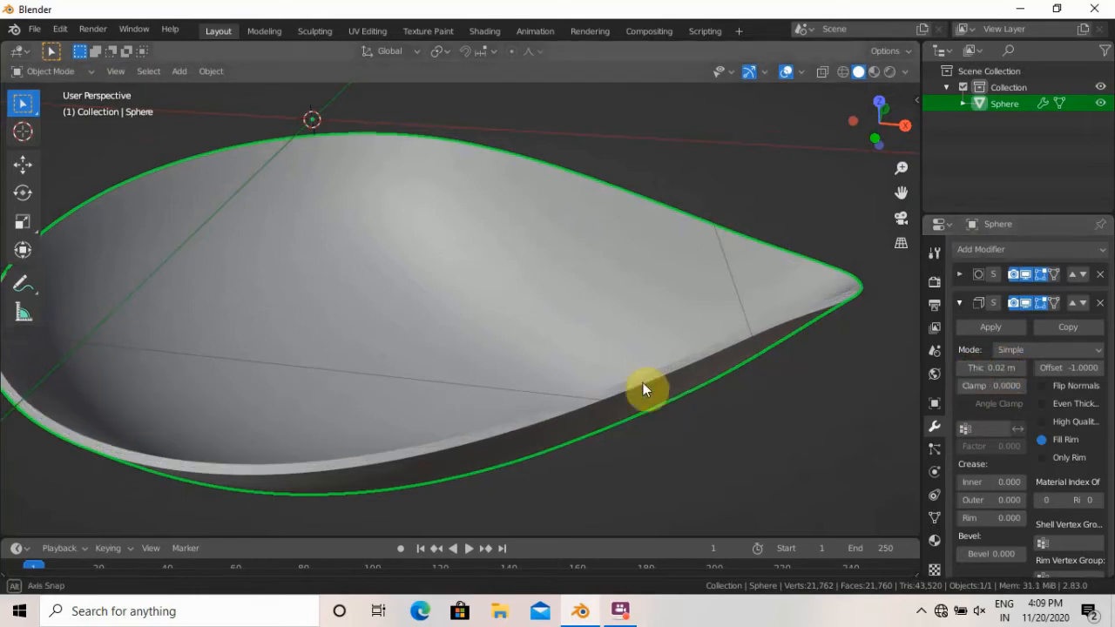
middle_click_drag(643, 382, 505, 211)
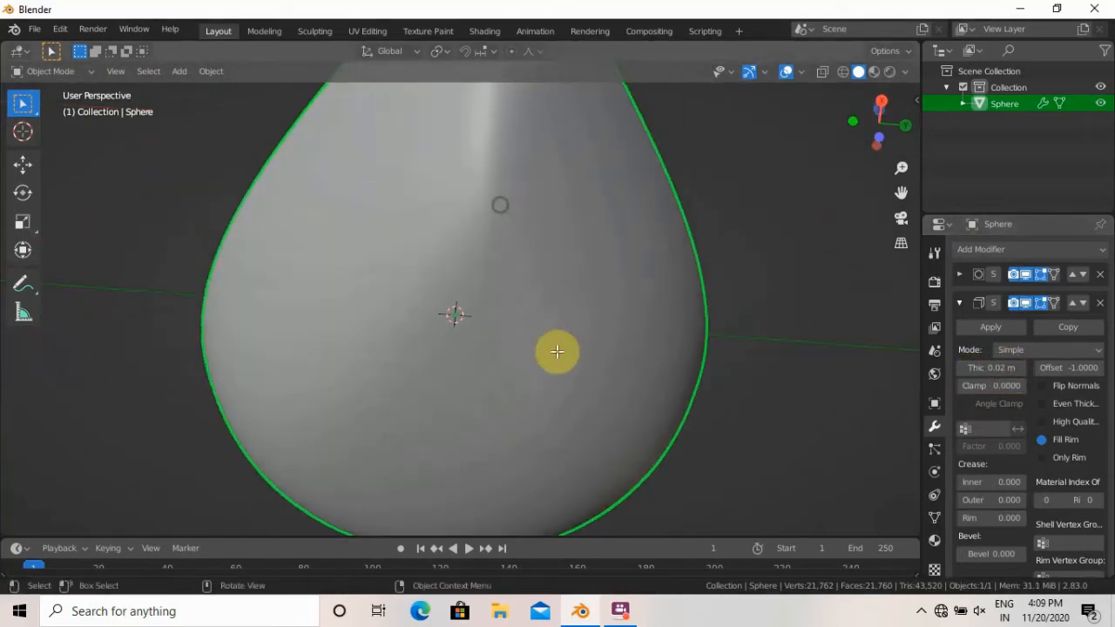
key("Tab")
middle_click_drag(616, 332, 492, 366)
key("Tab")
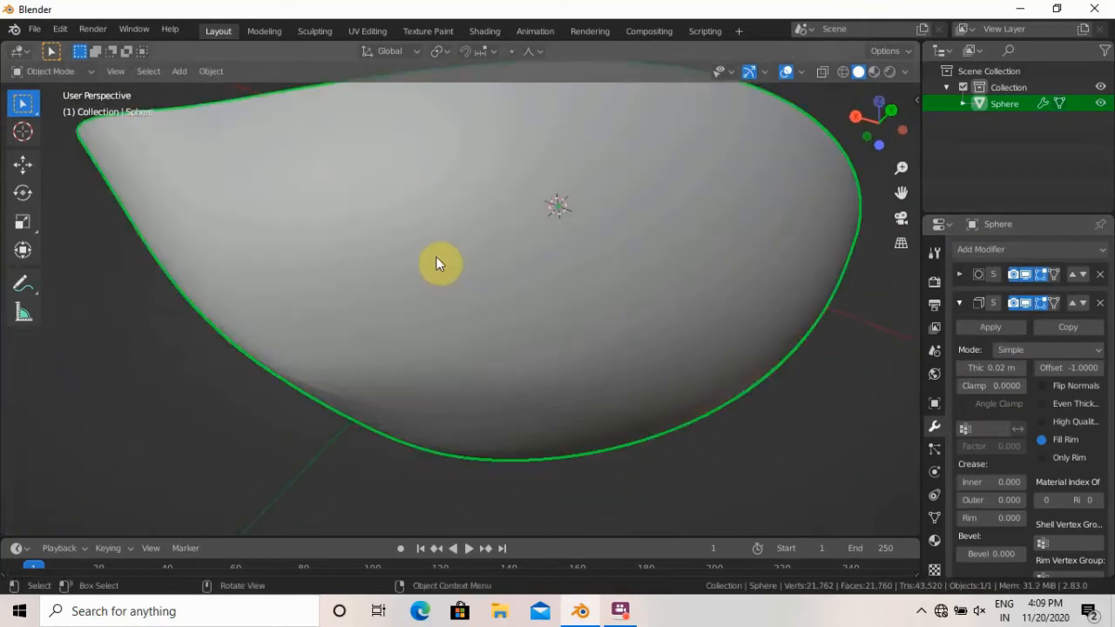
middle_click_drag(438, 264, 917, 348)
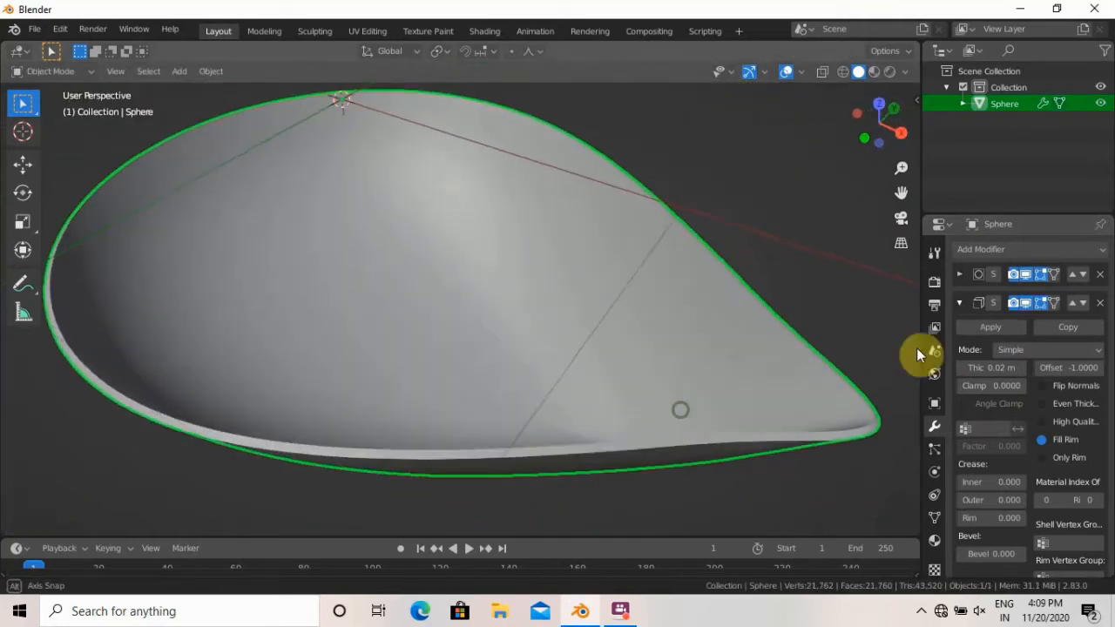
Move the Solidify modifier above Subdivision Surface in the stack and apply it.
left_click(959, 303)
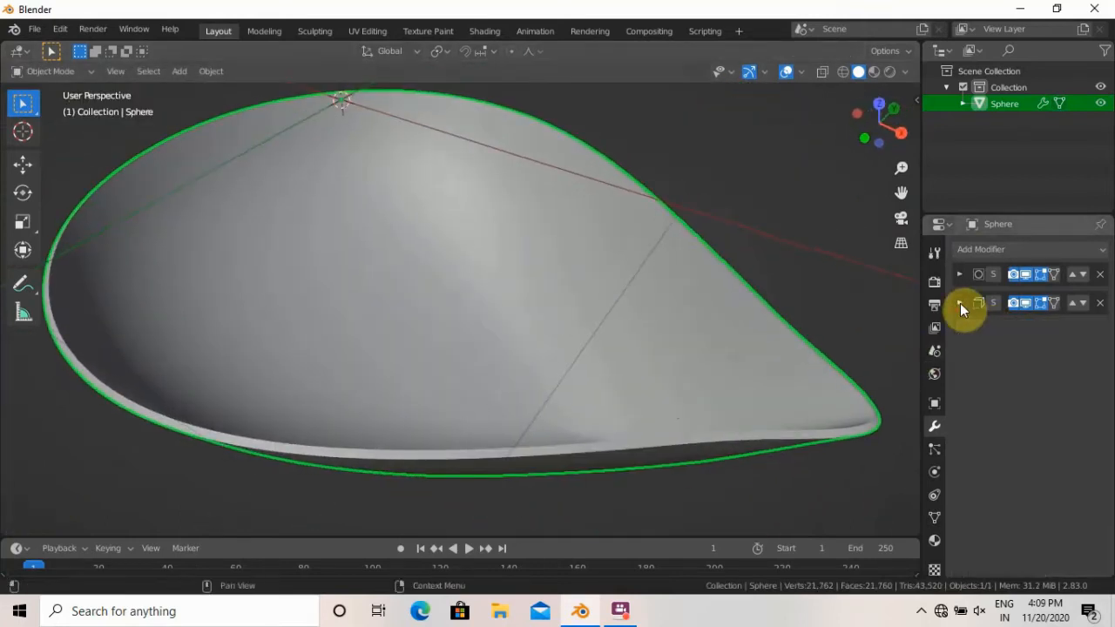
left_click(1070, 305)
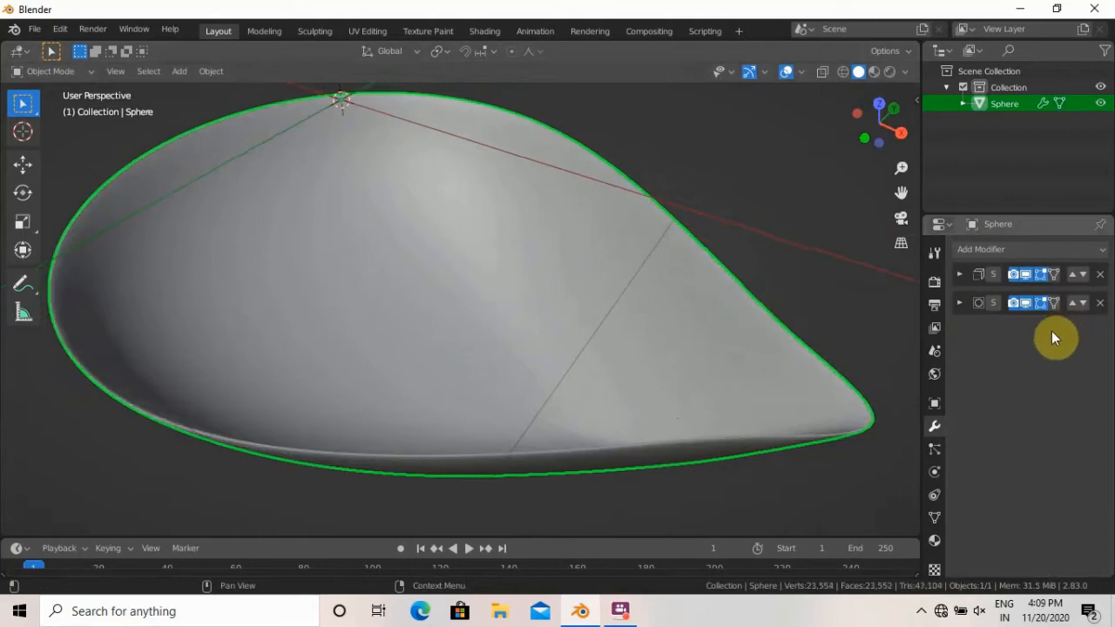
left_click(959, 302)
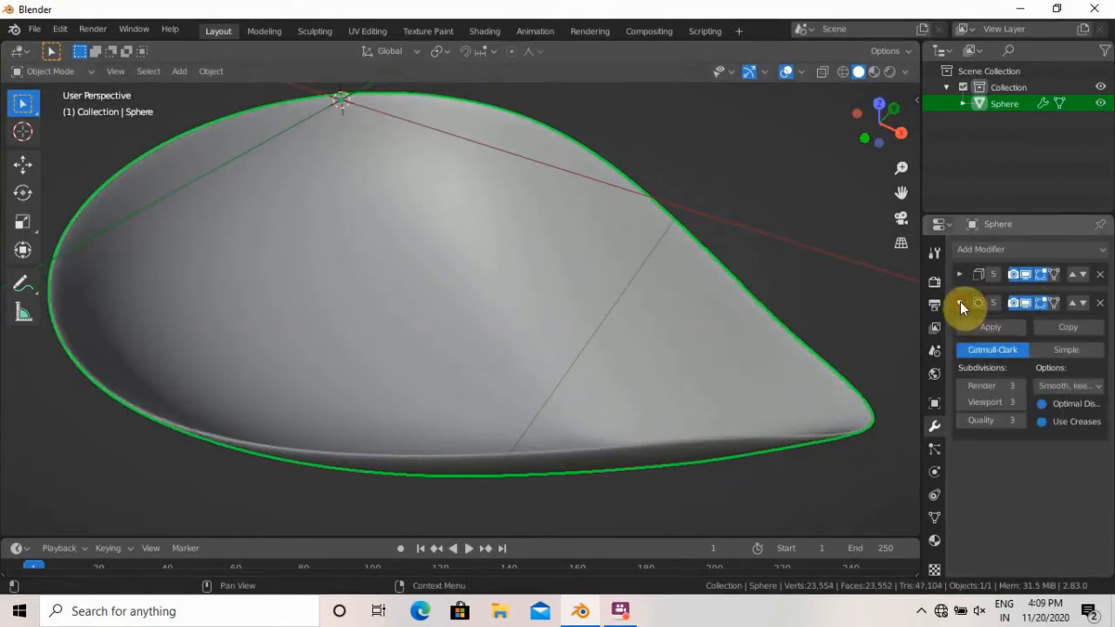
left_click(958, 303)
left_click(958, 275)
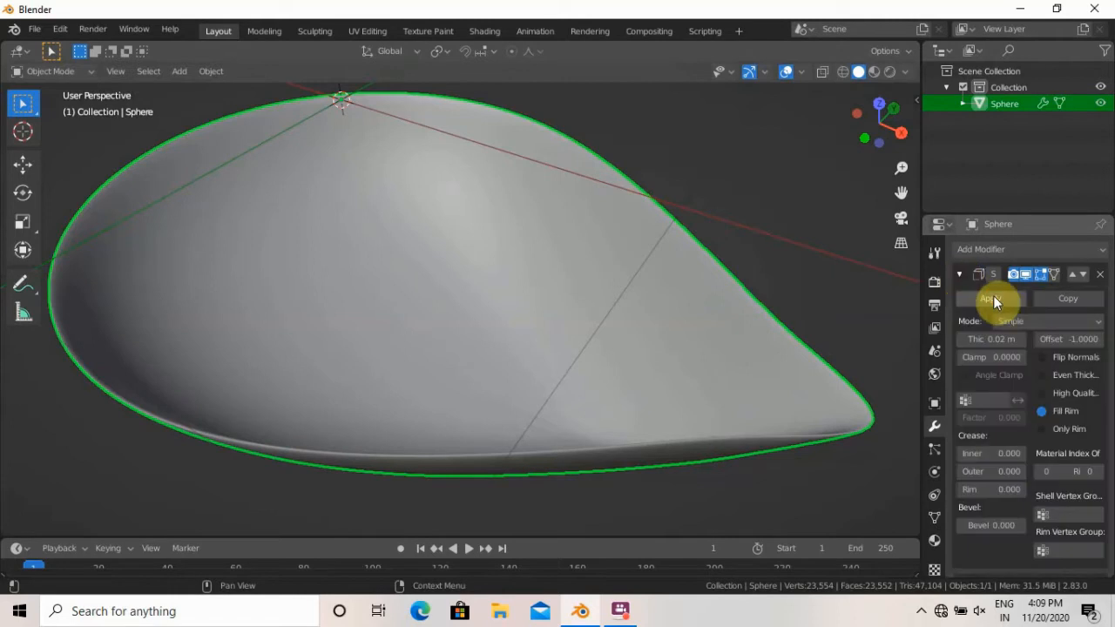
left_click(991, 298)
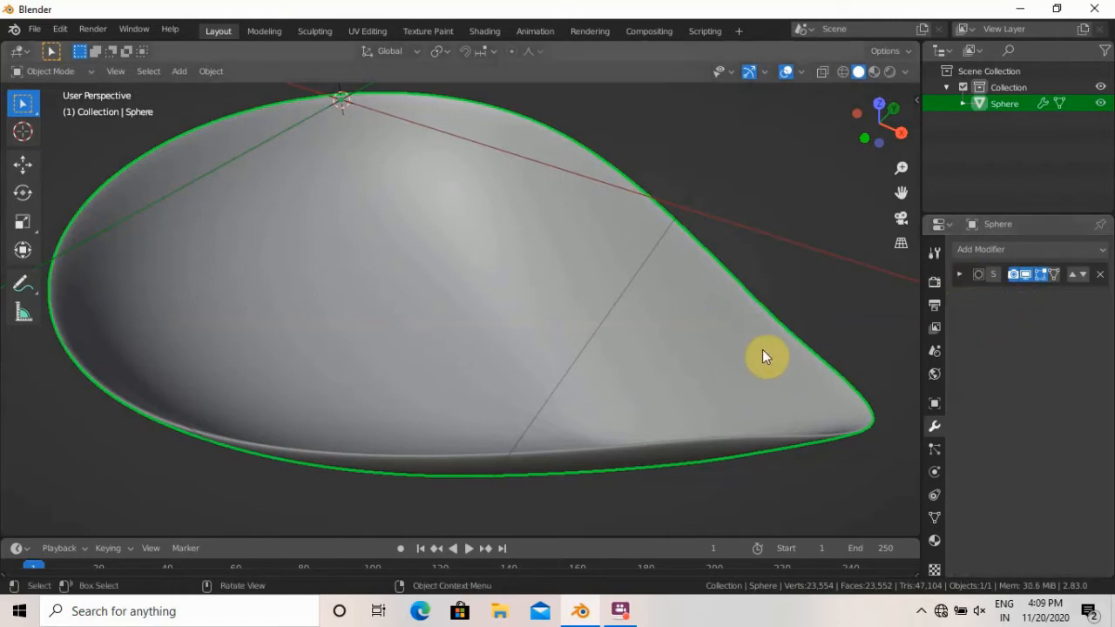
Enter Edit Mode and select the teardrop-shaped face on the underside of the bowl.
key("Tab")
middle_click_drag(734, 391, 535, 346, "shift")
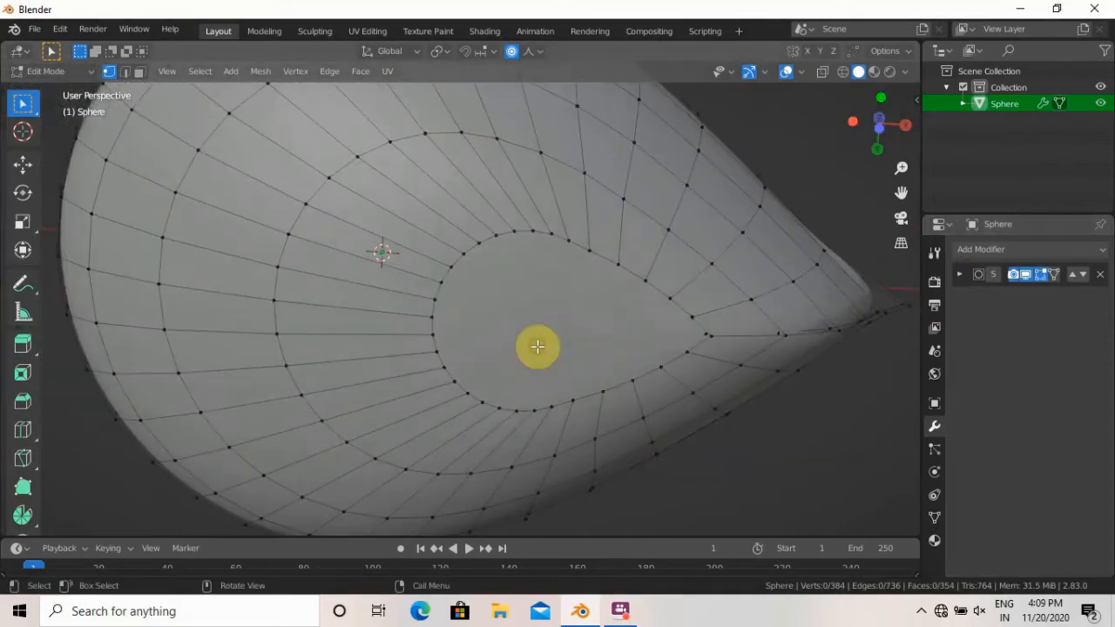
left_click(598, 253, "alt")
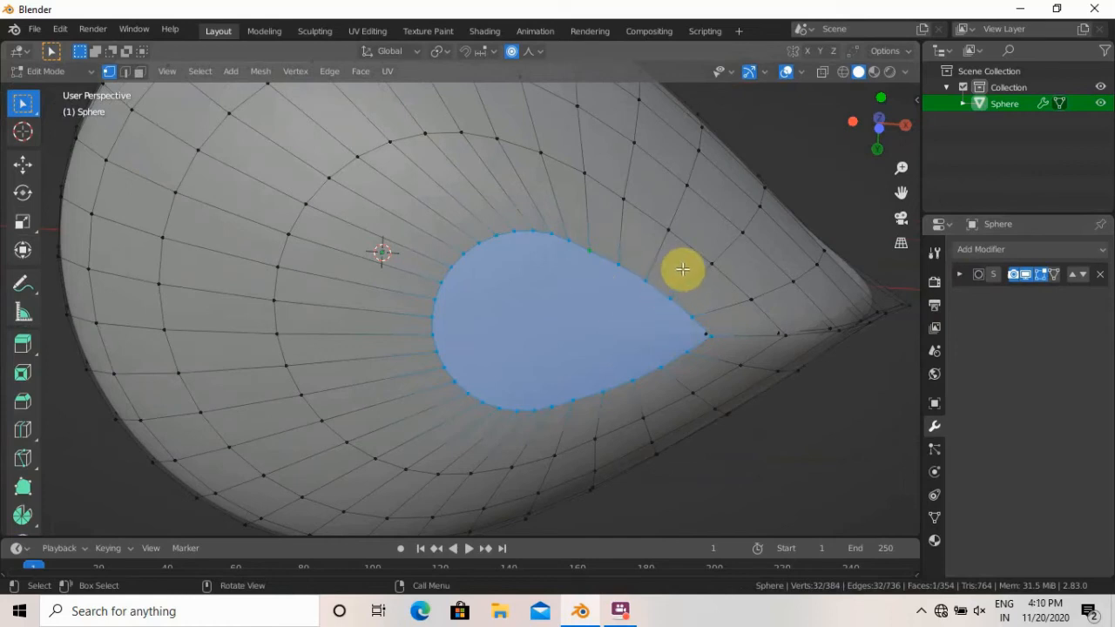
Try to inset the bottom face by about 0.05 m, inspect its pointed corner, and undo the inset.
key("i")
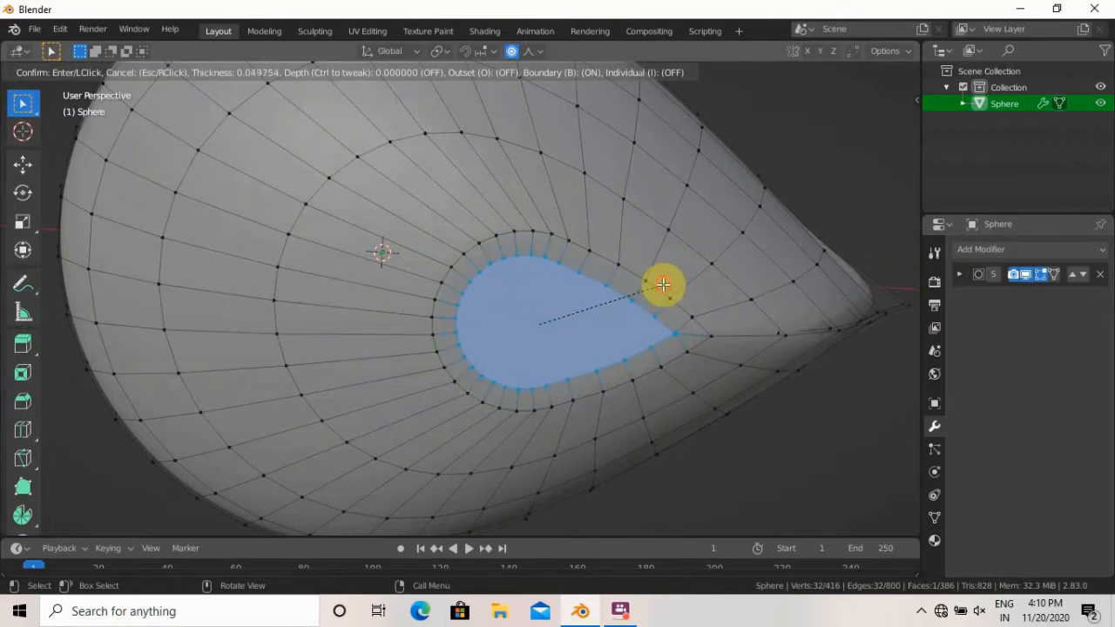
left_click(662, 286)
scroll(679, 324, "up", 6)
middle_click_drag(711, 324, 373, 264)
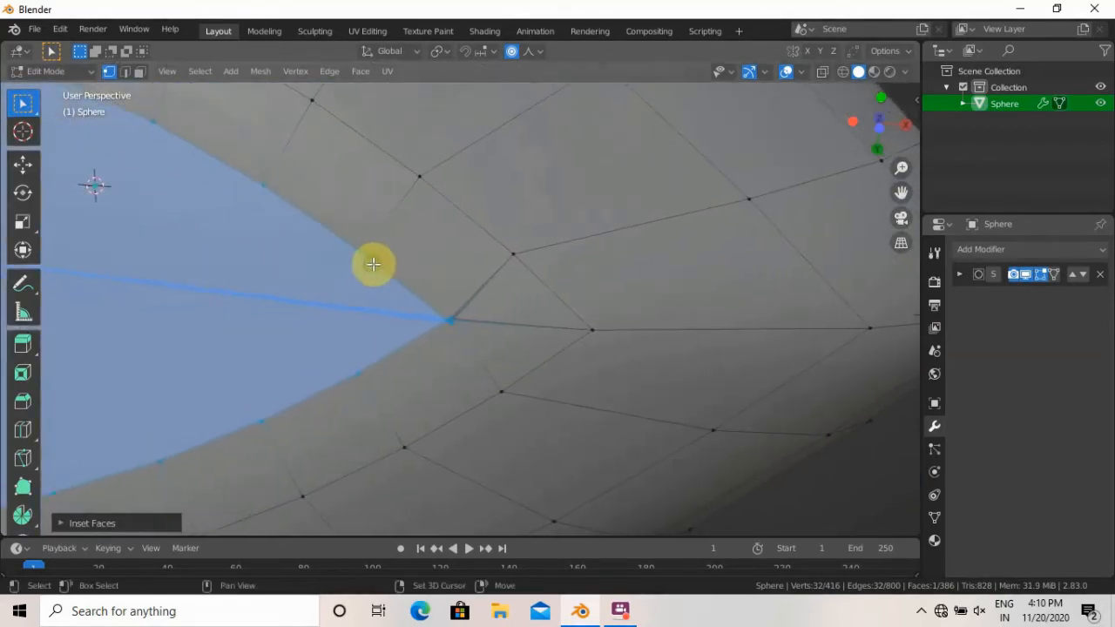
left_click(410, 316, "alt")
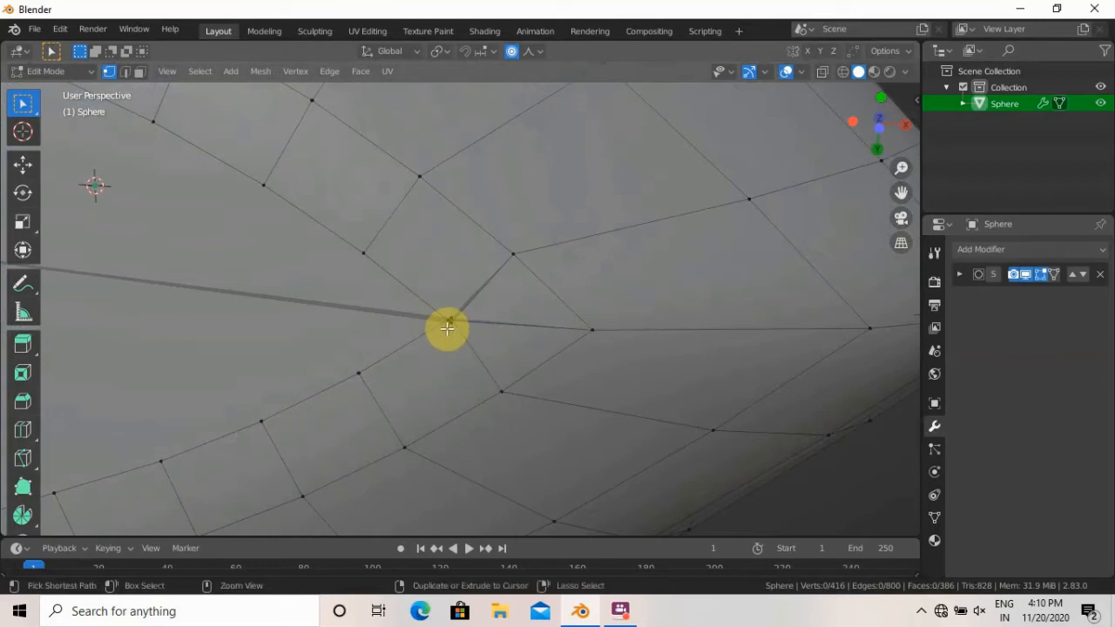
key("ctrl+z")
key("ctrl+z")
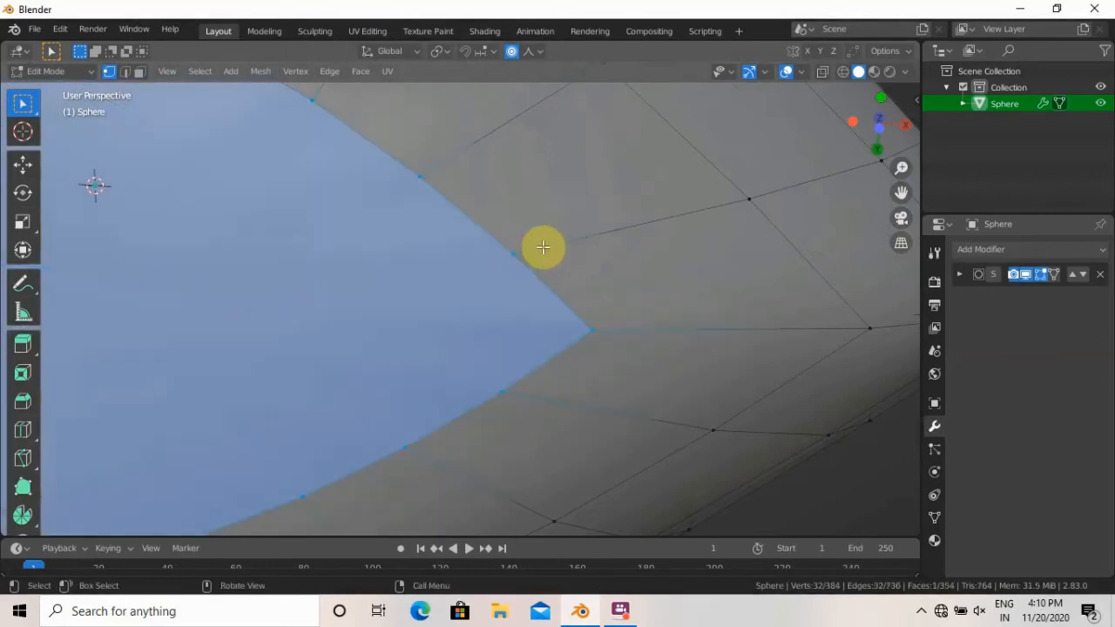
Inset the bottom face by a little over 0.04 m, keeping the vertices at its pointed end from crossing.
key("i")
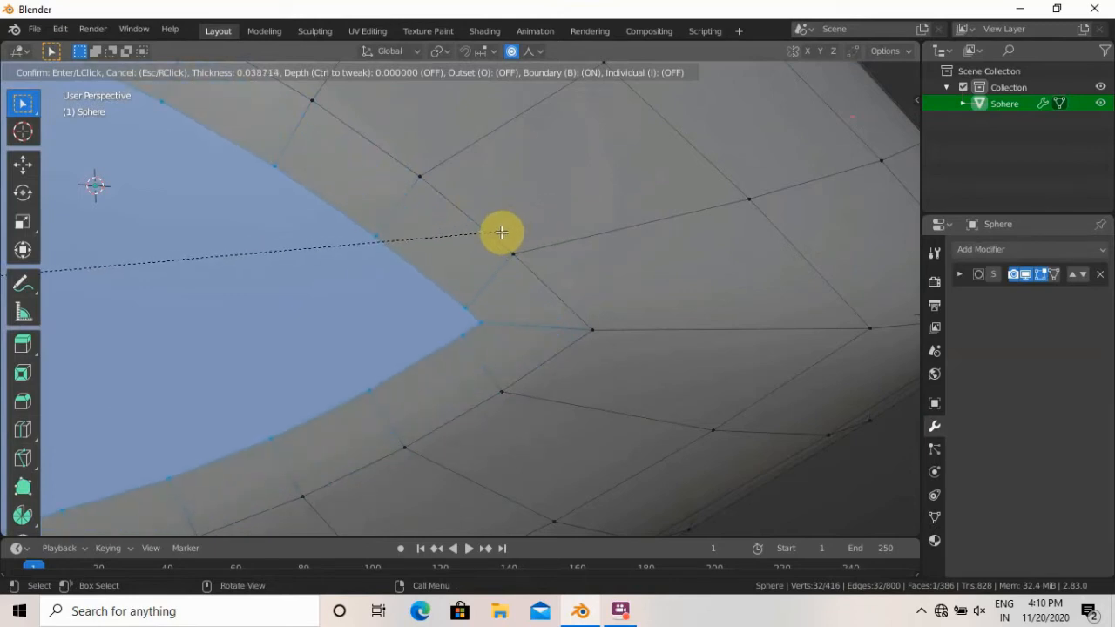
left_click(489, 240)
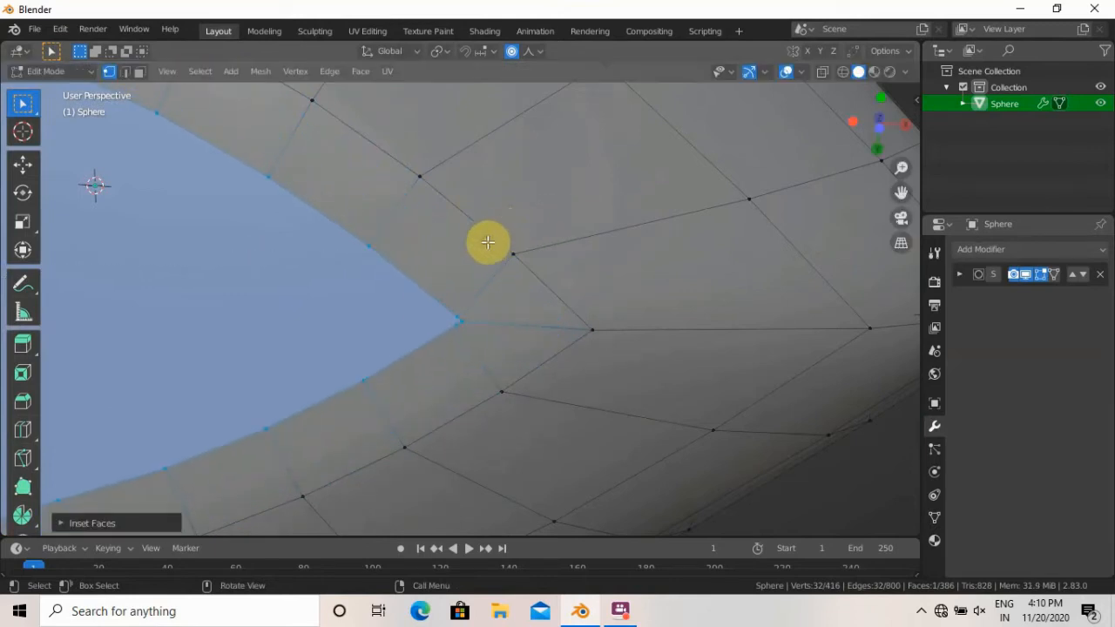
scroll(488, 242, "down", 6)
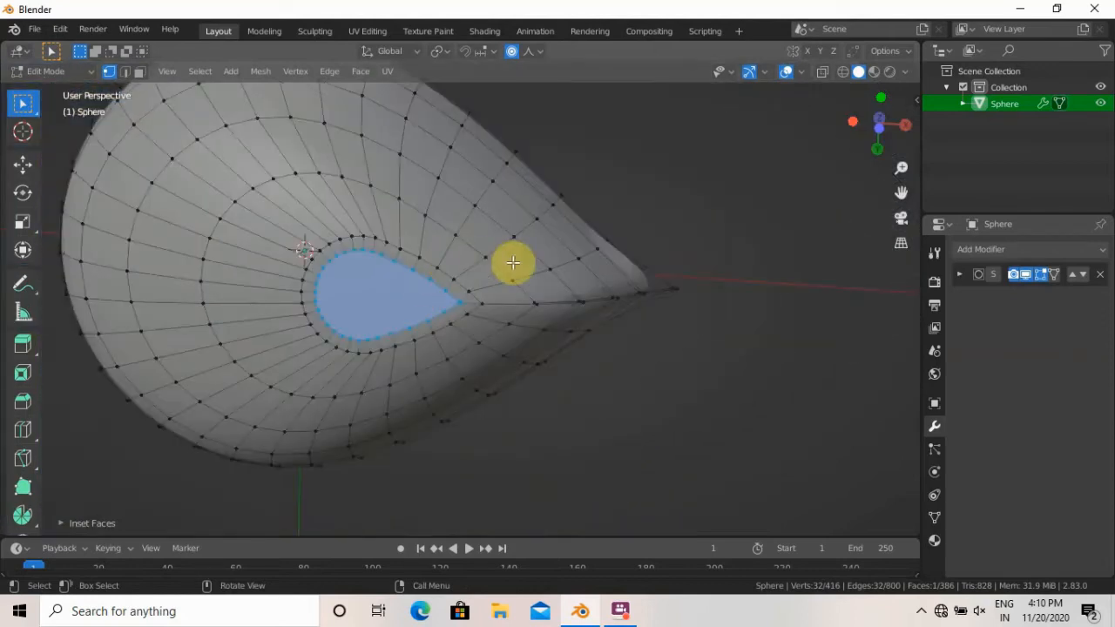
In front view, extrude the inset bottom face about 0.01 m downward to form a low base.
key("KP_1")
scroll(435, 355, "up", 5)
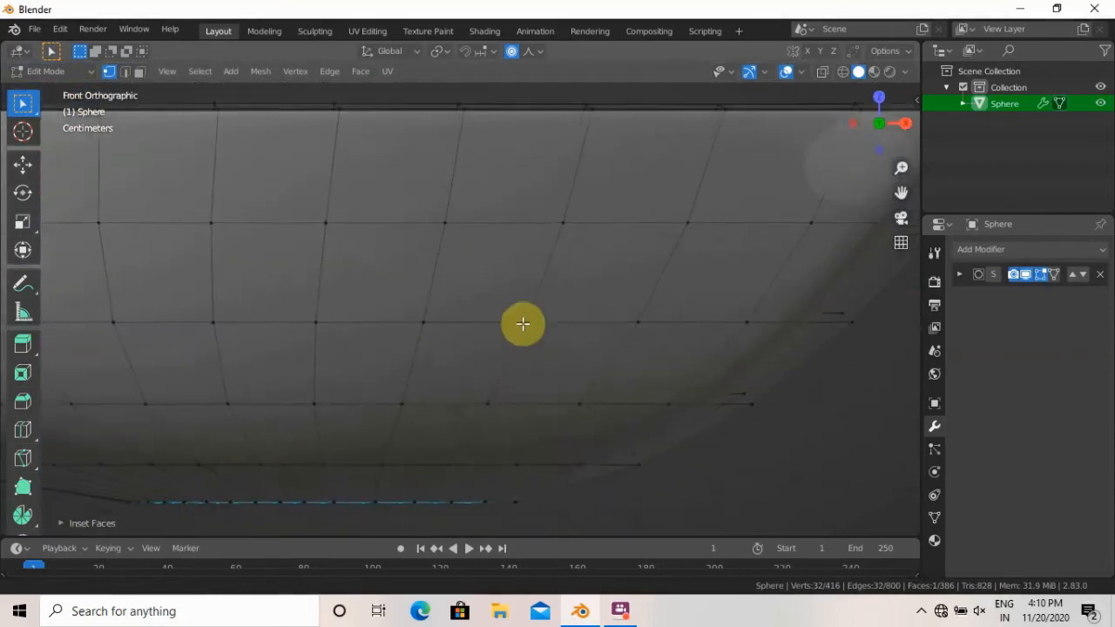
middle_click_drag(523, 323, 617, 258, "shift")
scroll(615, 261, "up", 2)
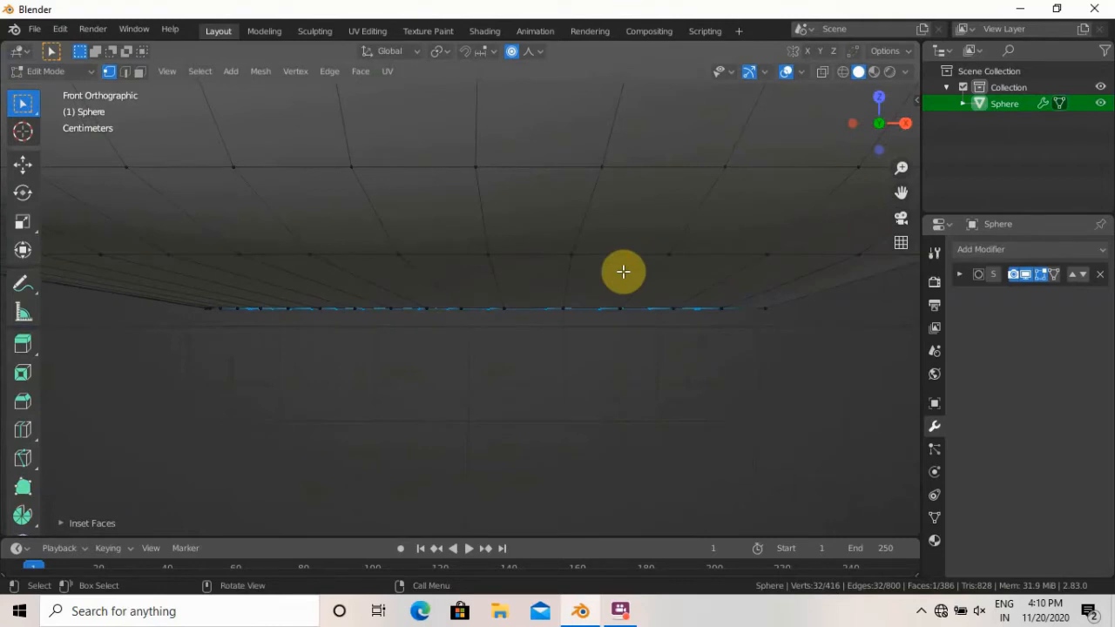
key("e")
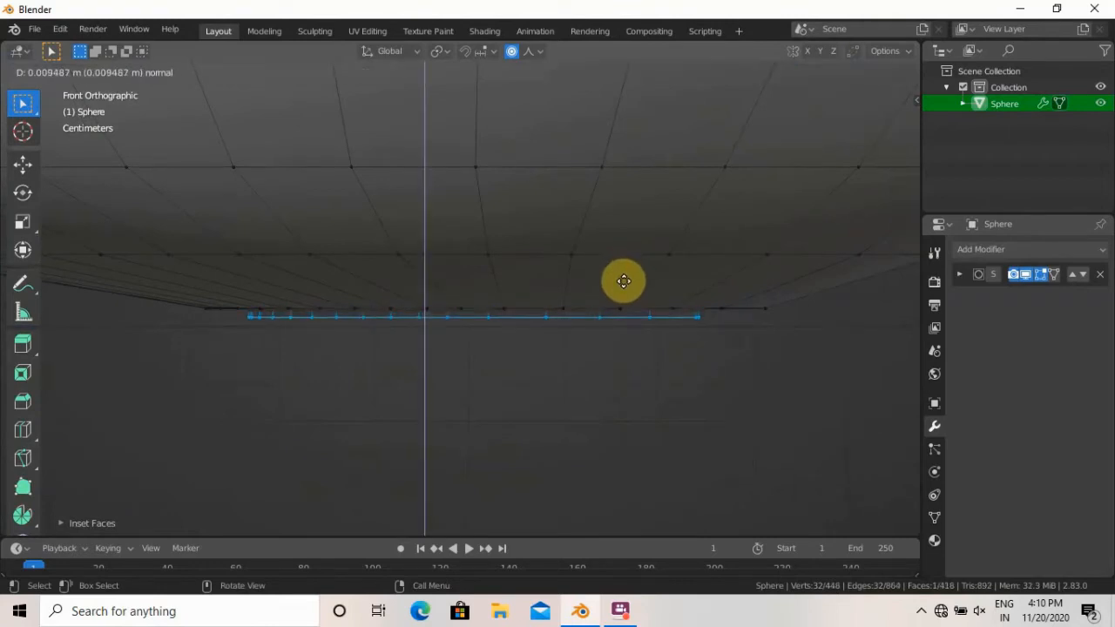
left_click(623, 282)
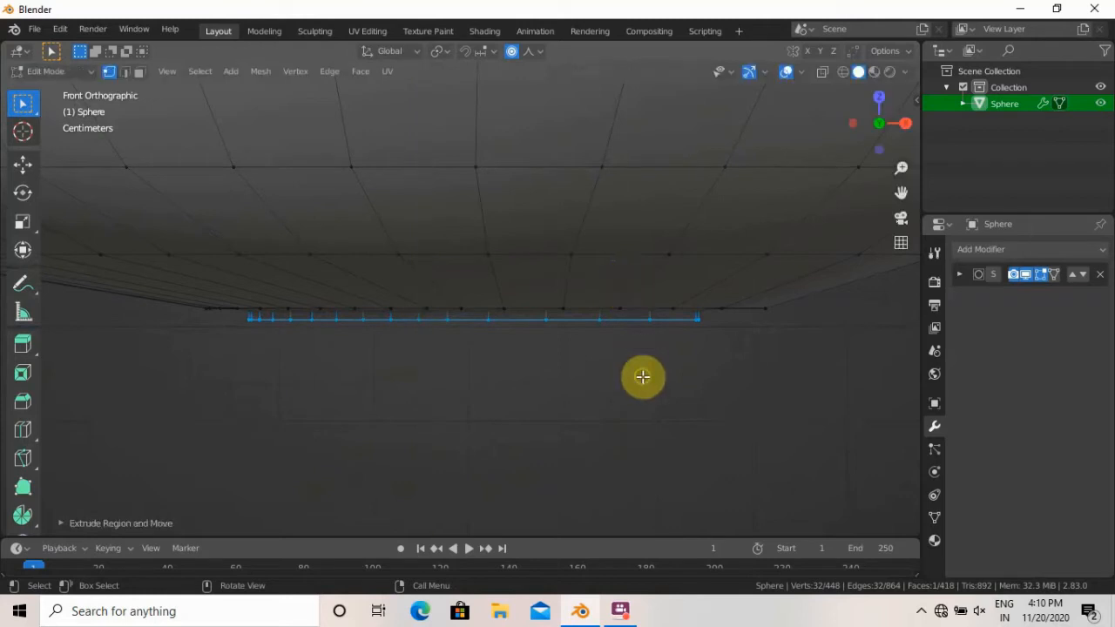
Crease the edges of the extruded base face to 1.000 and check the sharpened edge.
middle_click_drag(642, 376, 598, 281)
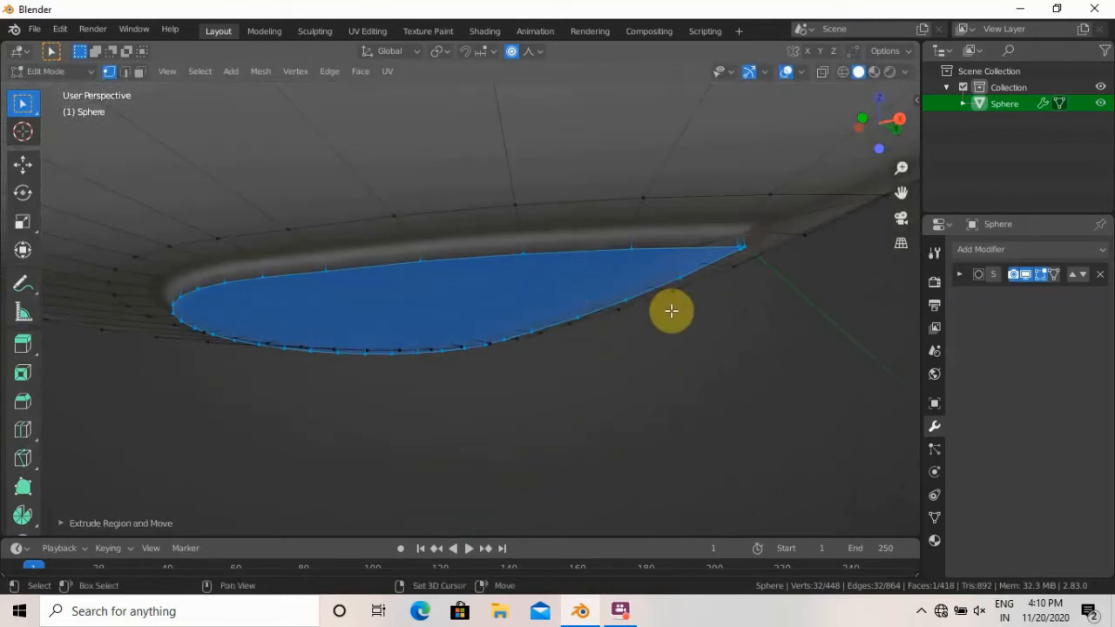
key("shift+e")
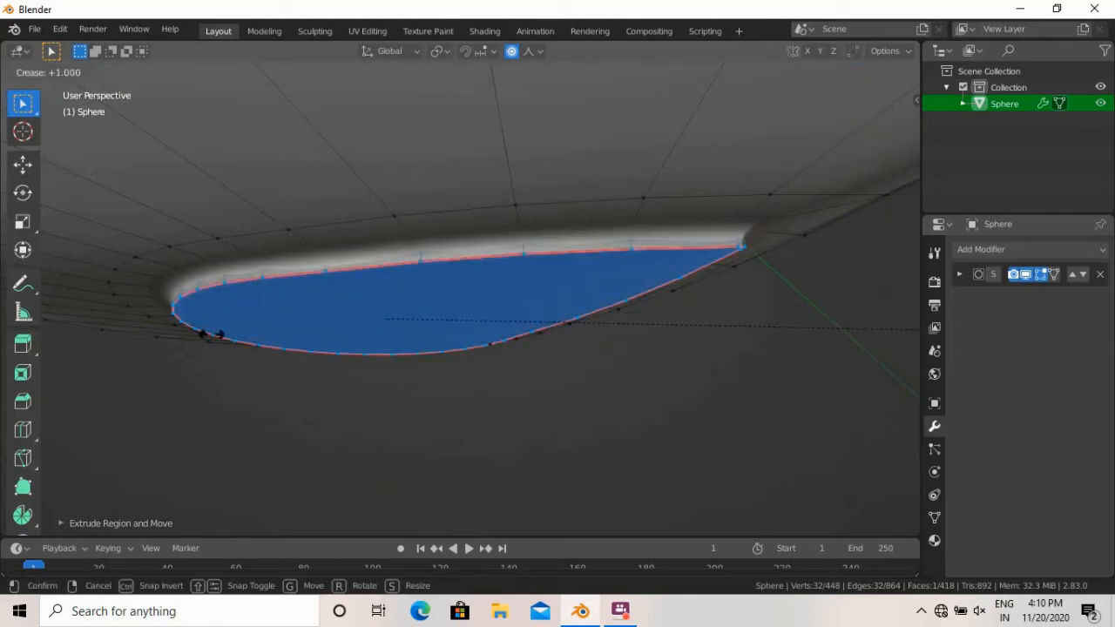
left_click(212, 335)
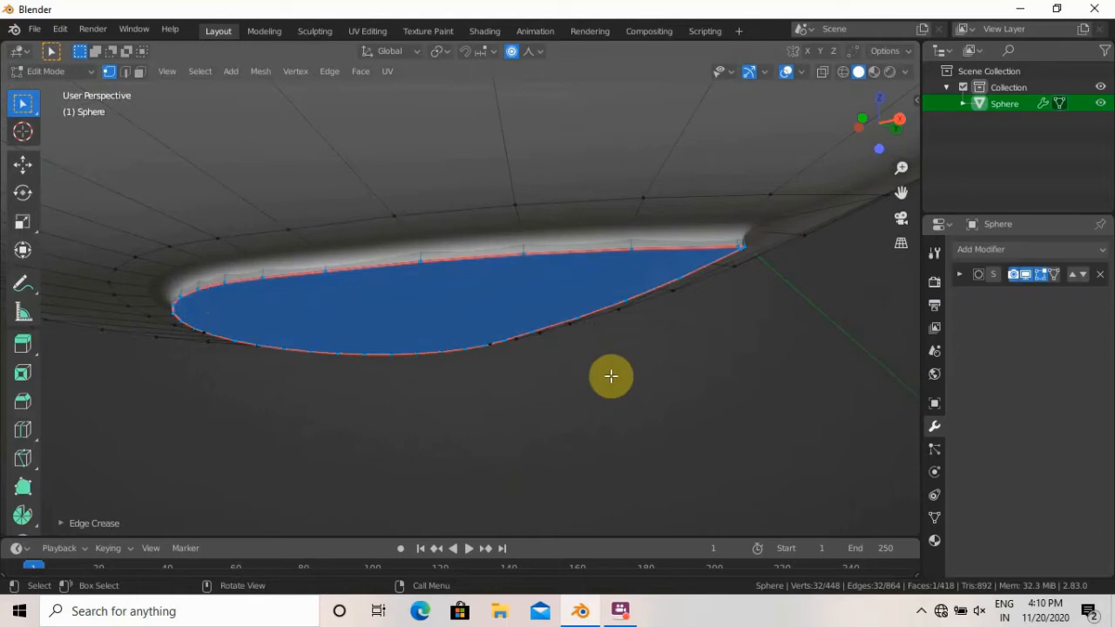
key("Tab")
key("Tab")
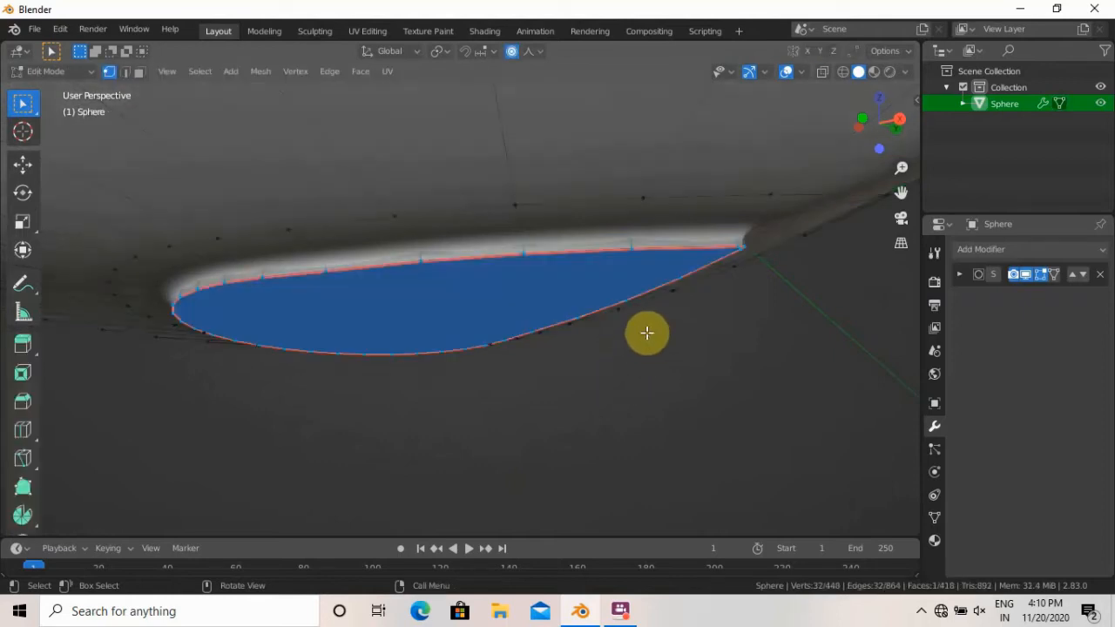
Add a loop cut in the ring around the base, slide it toward the base, and check the shading in Object Mode.
key("alt+a")
middle_click_drag(593, 243, 446, 270)
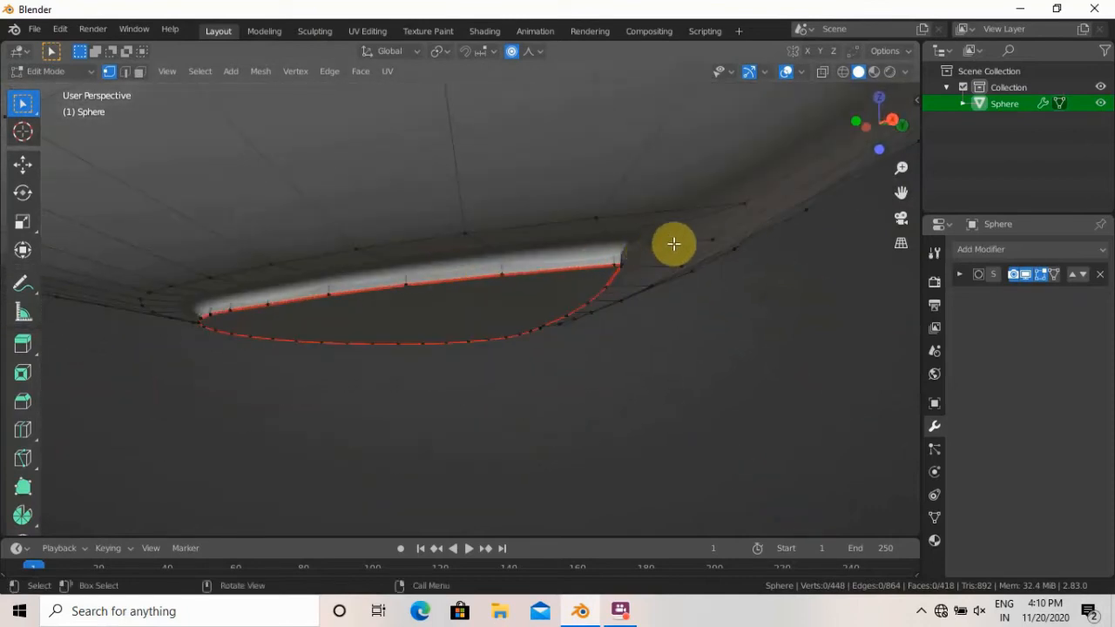
key("ctrl+r")
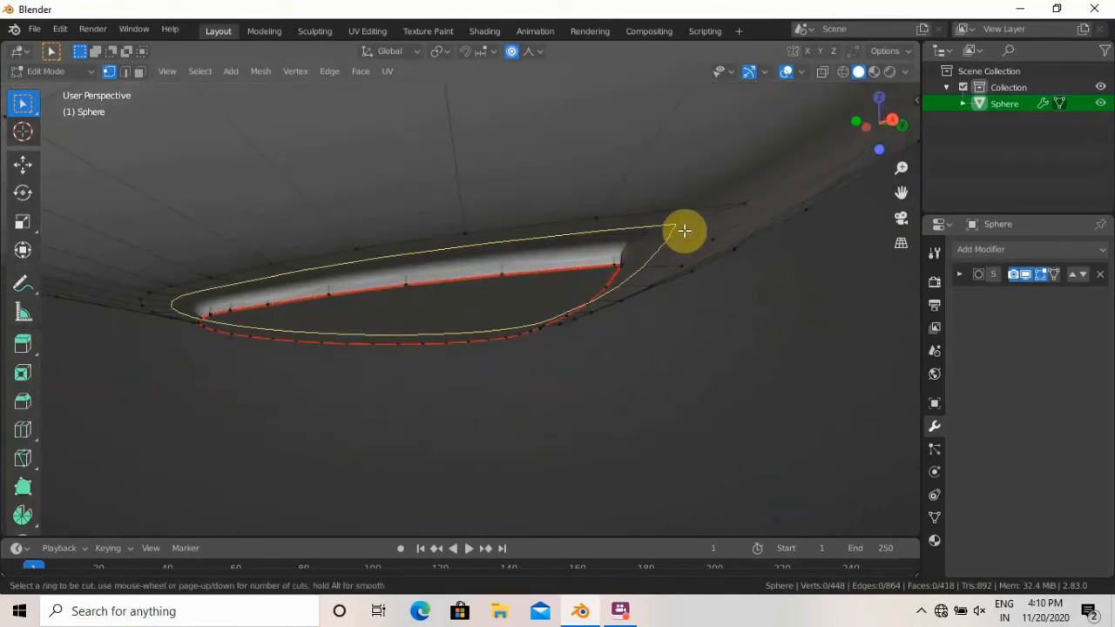
left_click(685, 231)
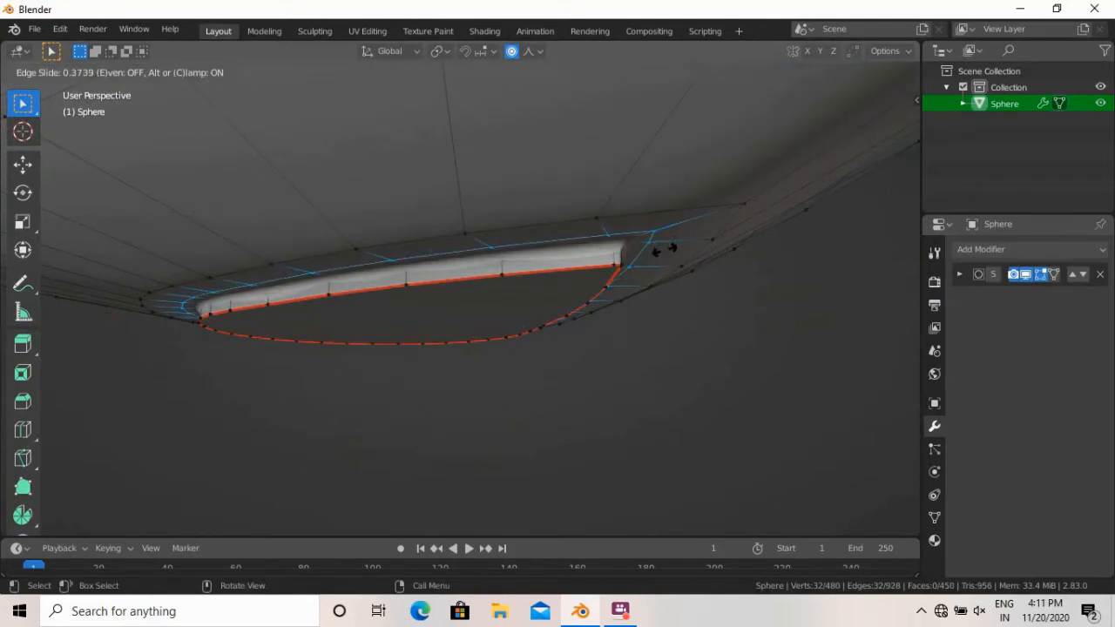
left_click(480, 251)
mouse_move(481, 252)
middle_mouse_down()
mouse_move(468, 227)
mouse_move(469, 251)
middle_mouse_up()
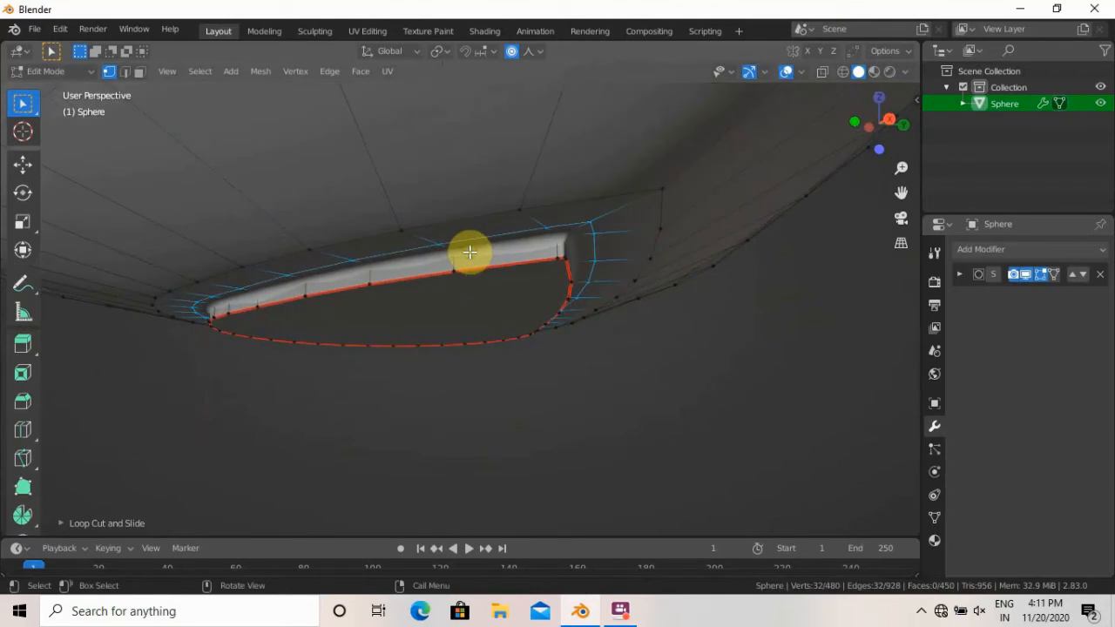
key("Tab")
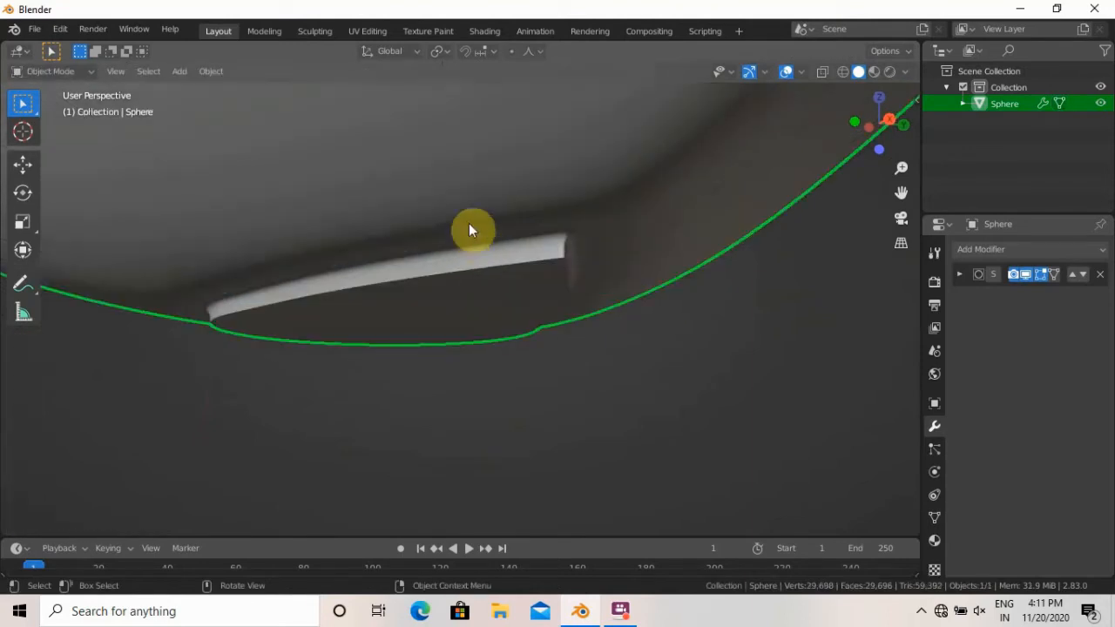
middle_click_drag(433, 196, 681, 362)
Back in Edit Mode, add a loop cut along the middle of the bowl's rim.
key("Tab")
key("o")
key("ctrl+r")
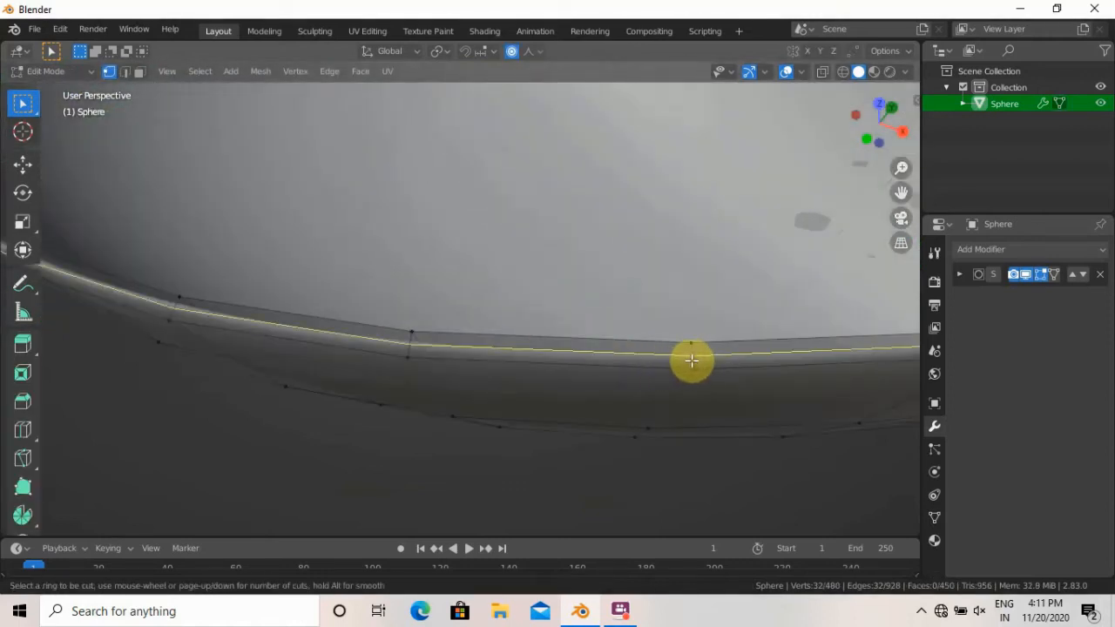
left_click(691, 359)
left_click(691, 360)
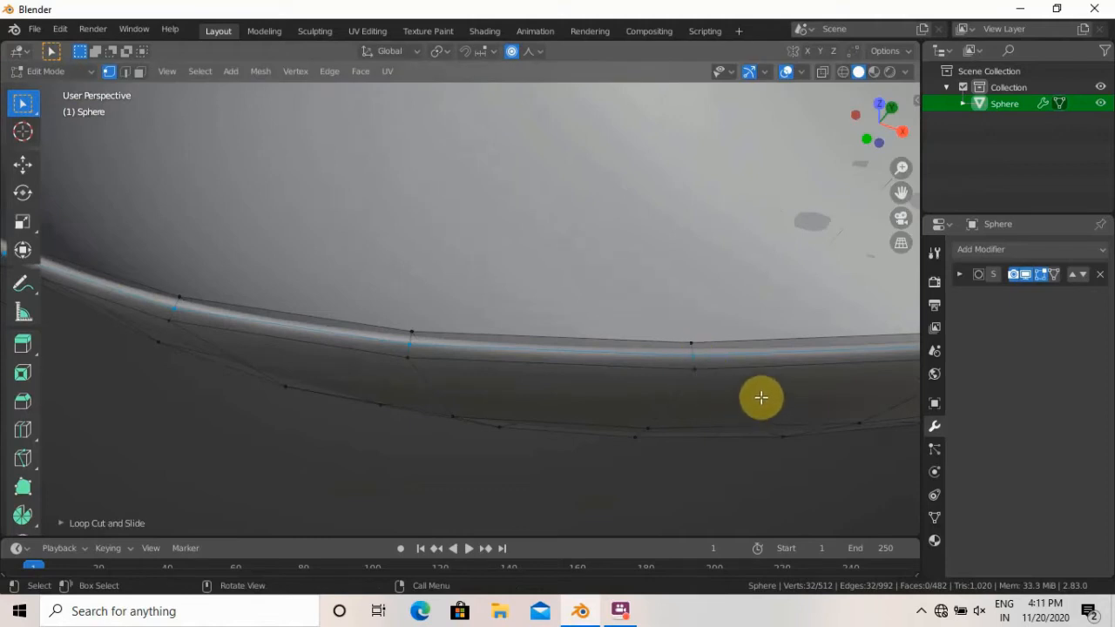
Select the rim's inner edge loop without the vertex at the pointed tip, and crease it.
left_click(707, 341, "alt")
middle_click_drag(776, 401, 633, 378)
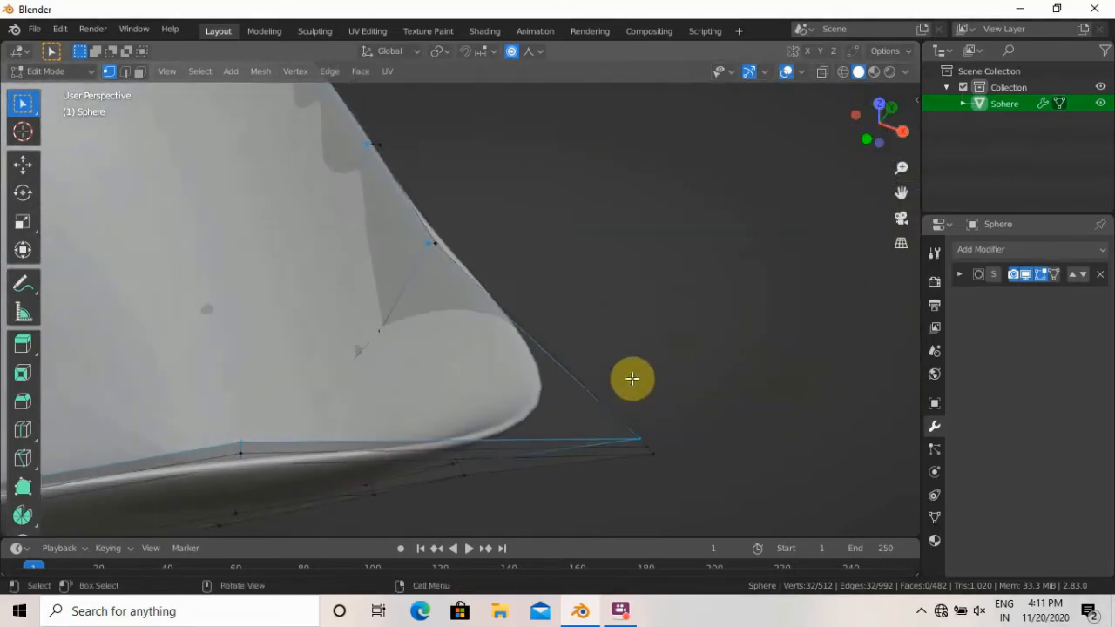
key("c")
middle_click(645, 429)
key("Escape")
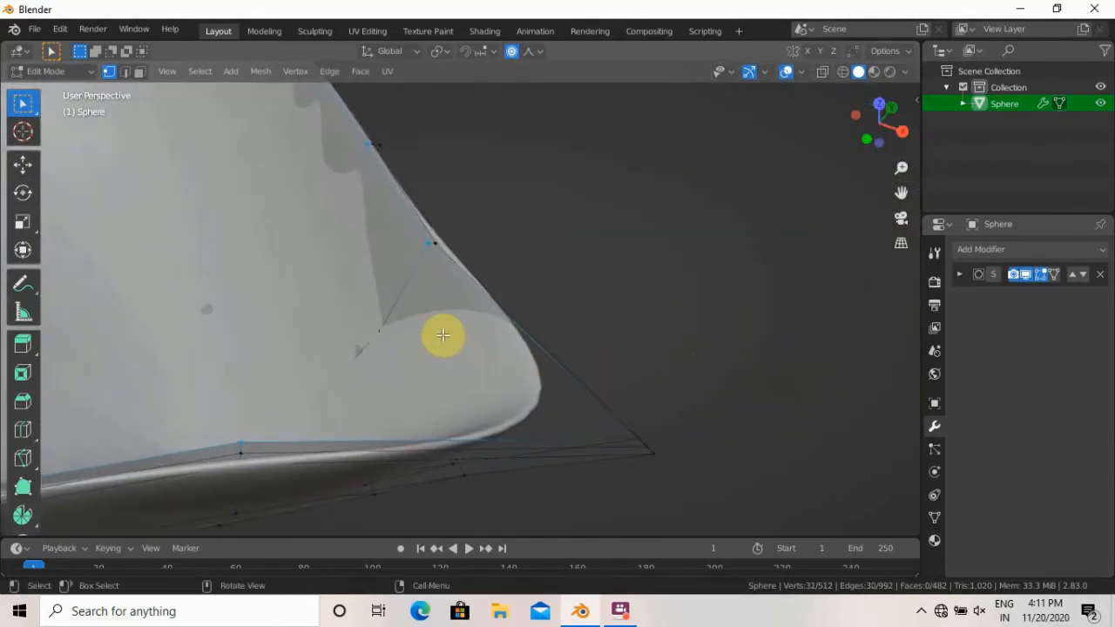
key("shift+e")
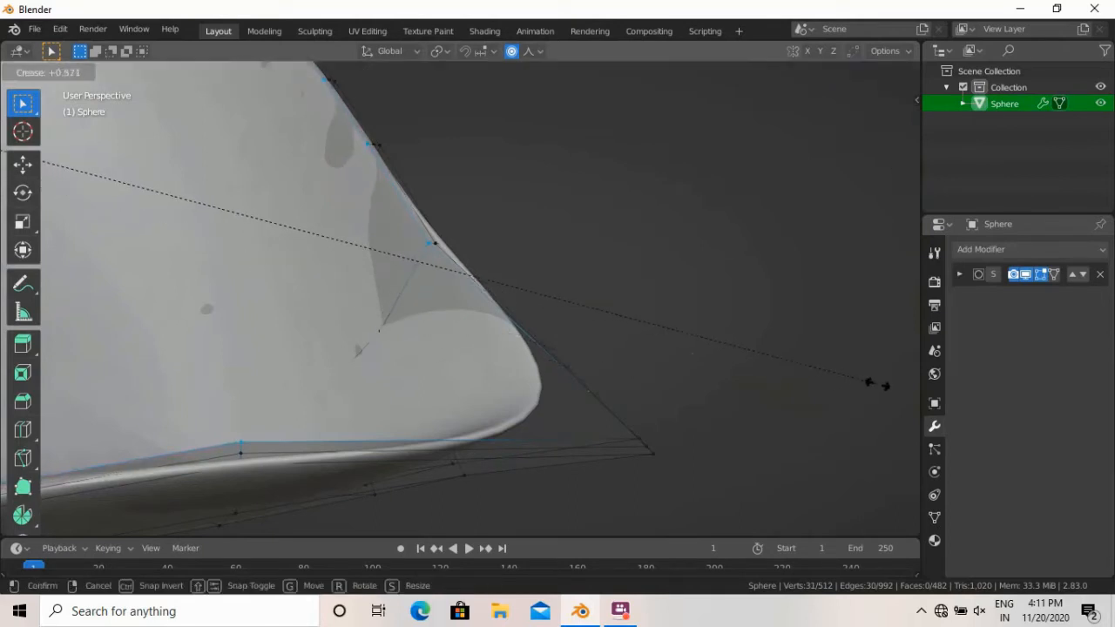
left_click(24, 401)
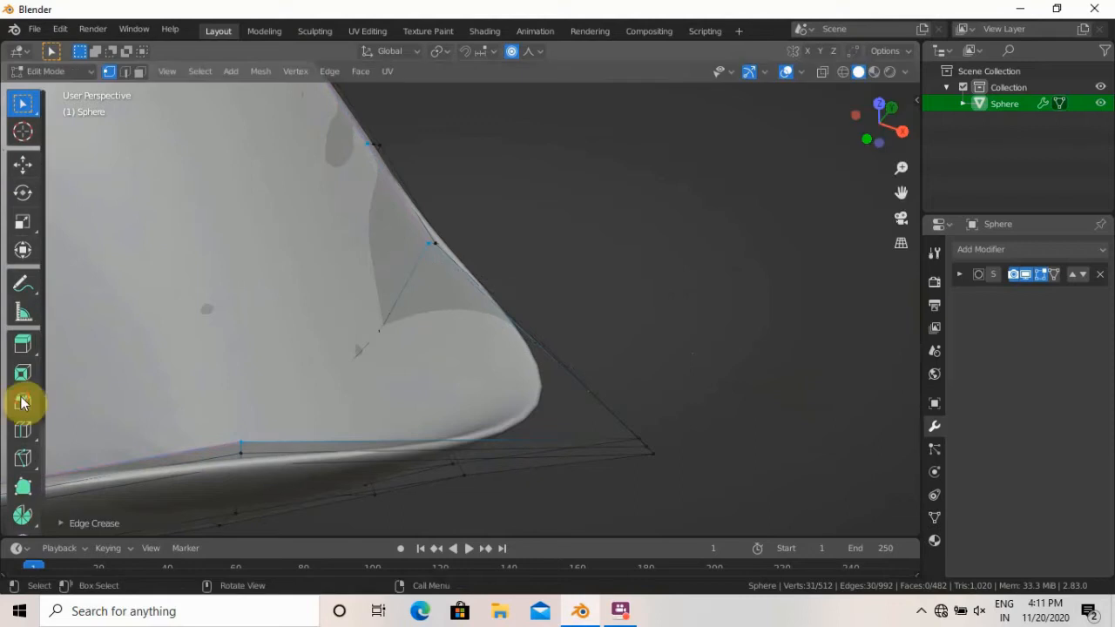
Add a vertical loop cut on one side of the bowl's pointed end, sliding it about 0.7 toward the tip.
middle_click_drag(410, 430, 403, 460)
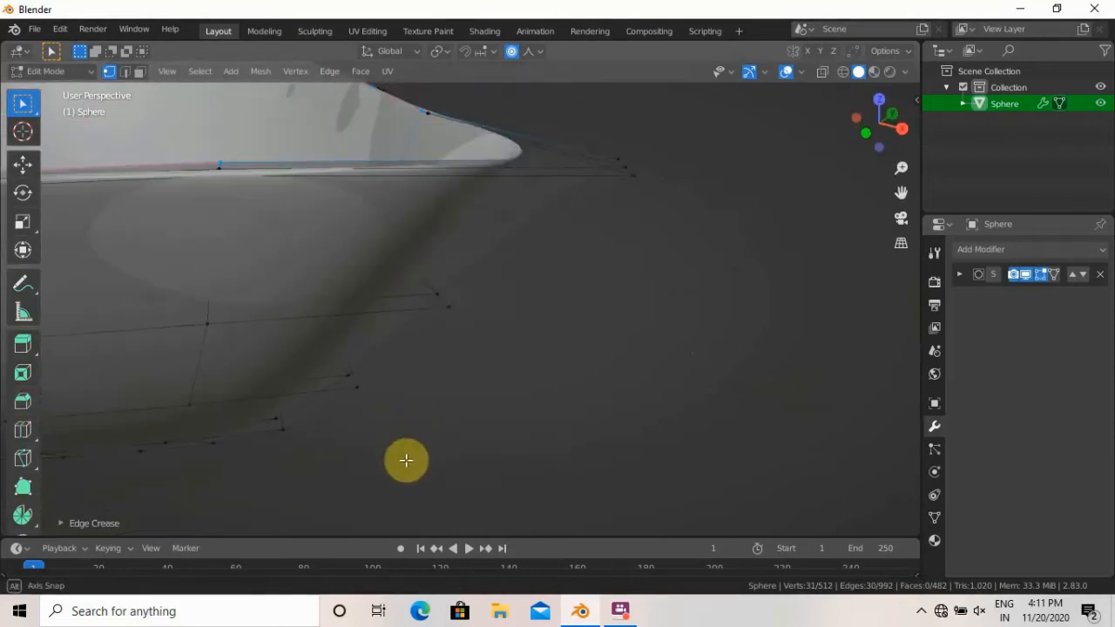
key("ctrl+r")
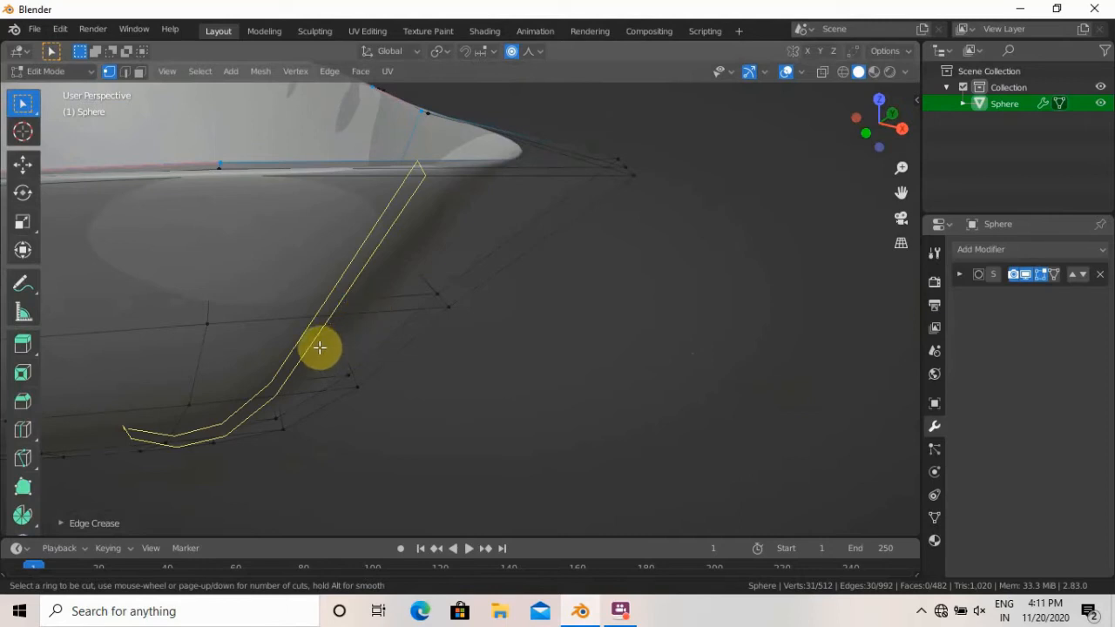
left_click(319, 347)
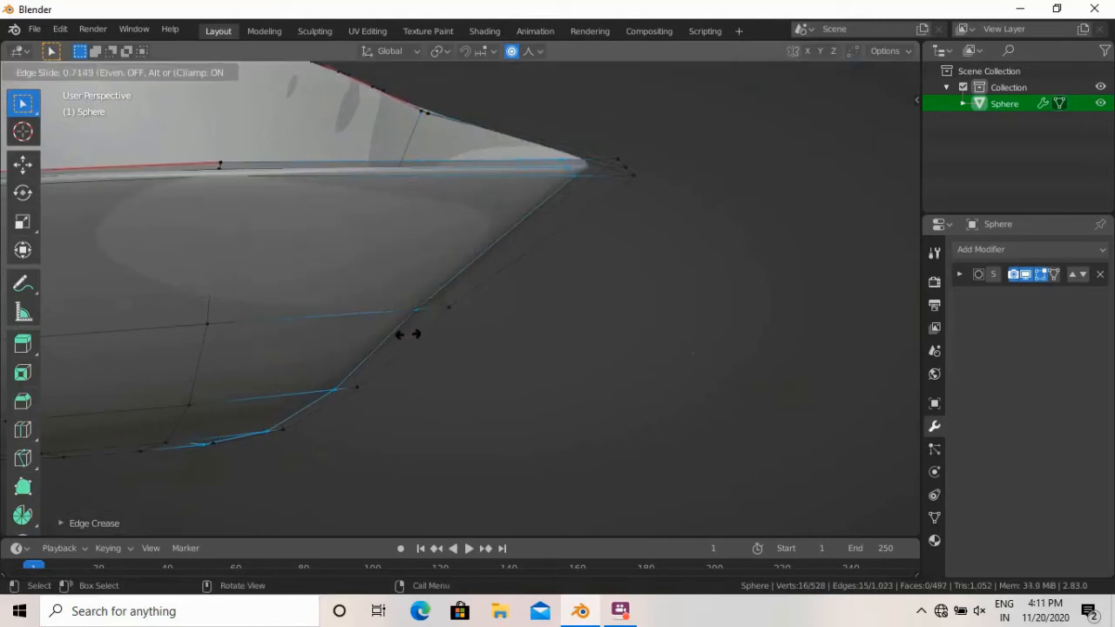
left_click(463, 236)
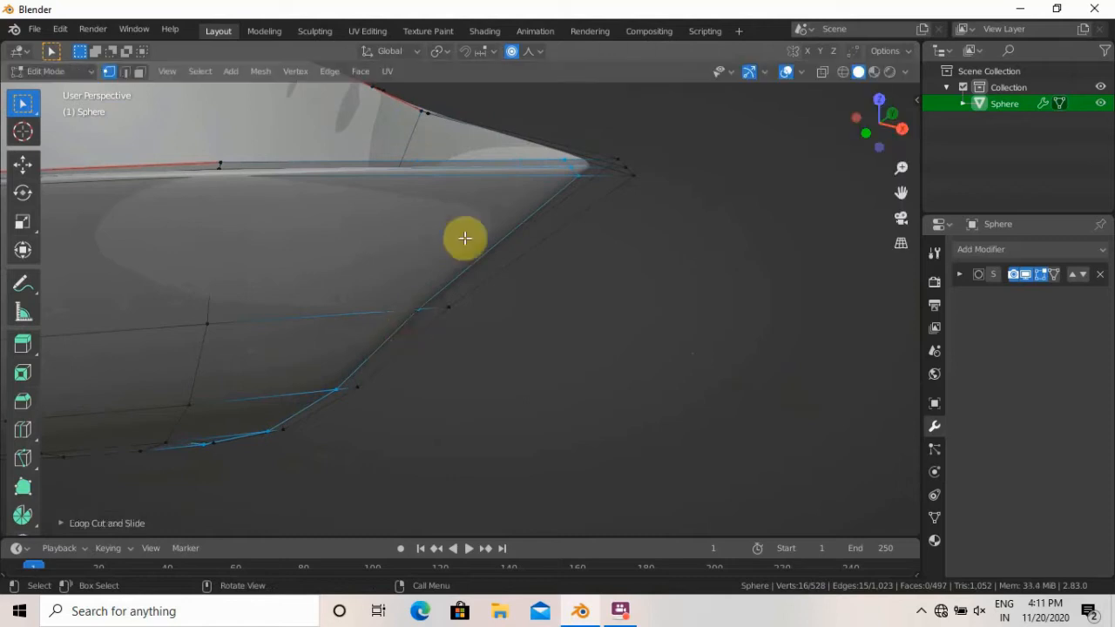
Add a vertical loop cut on the opposite side of the pointed end, slid about 0.9 toward the tip, and check it in Object Mode.
middle_click_drag(462, 236, 443, 210)
middle_click_drag(493, 297, 450, 282)
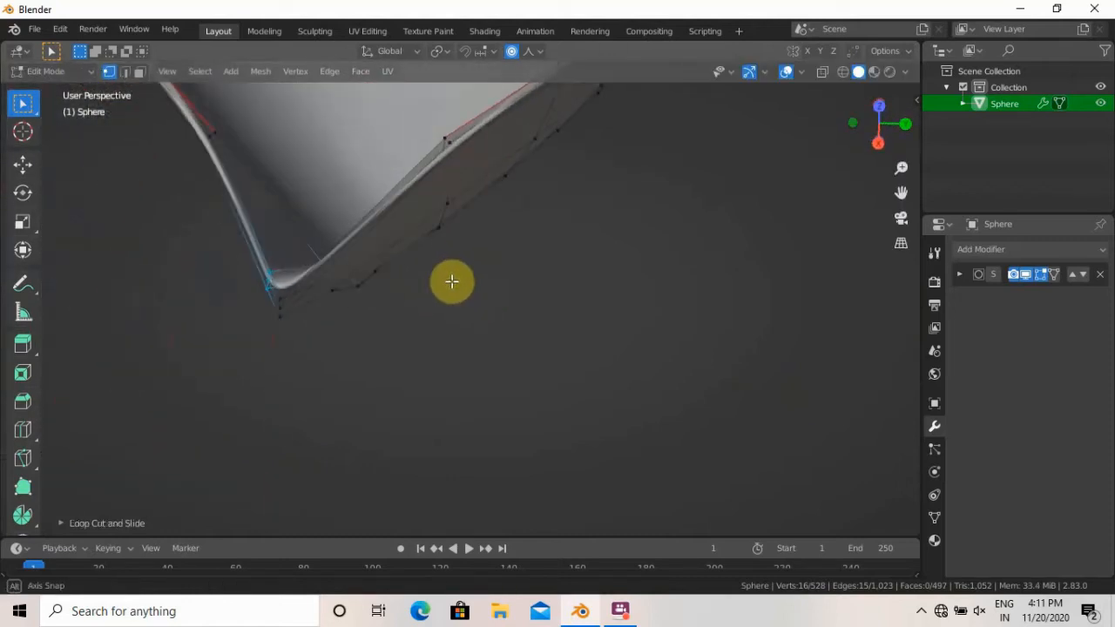
key("ctrl+r")
left_click(388, 230)
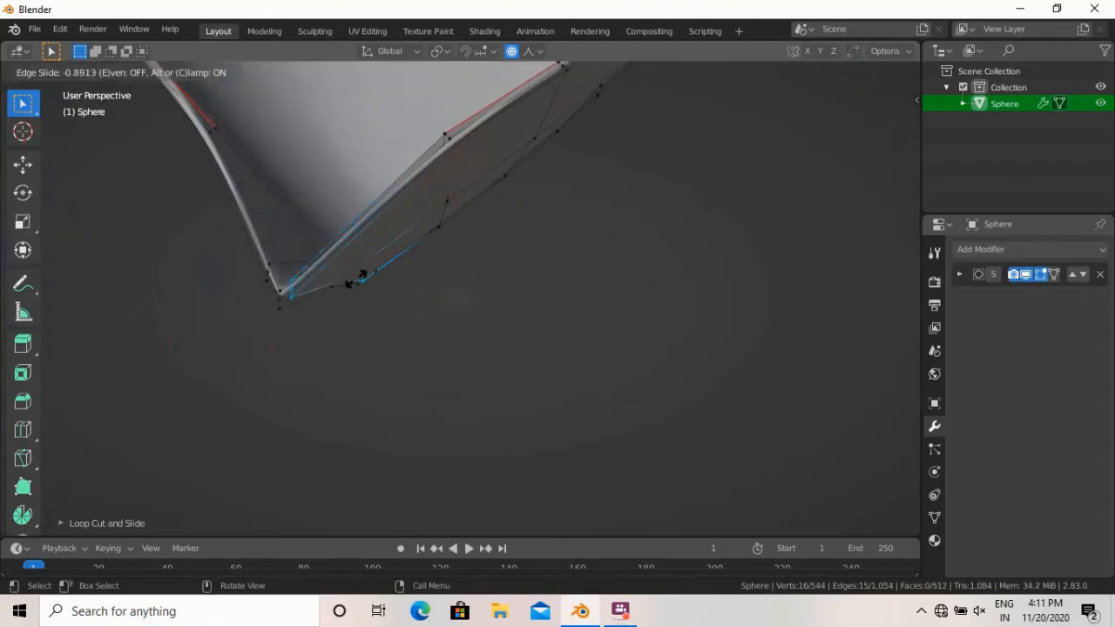
left_click(291, 249)
middle_click_drag(291, 249, 418, 270)
key("Tab")
middle_click_drag(509, 243, 567, 331)
scroll(600, 243, "down", 5)
key("Tab")
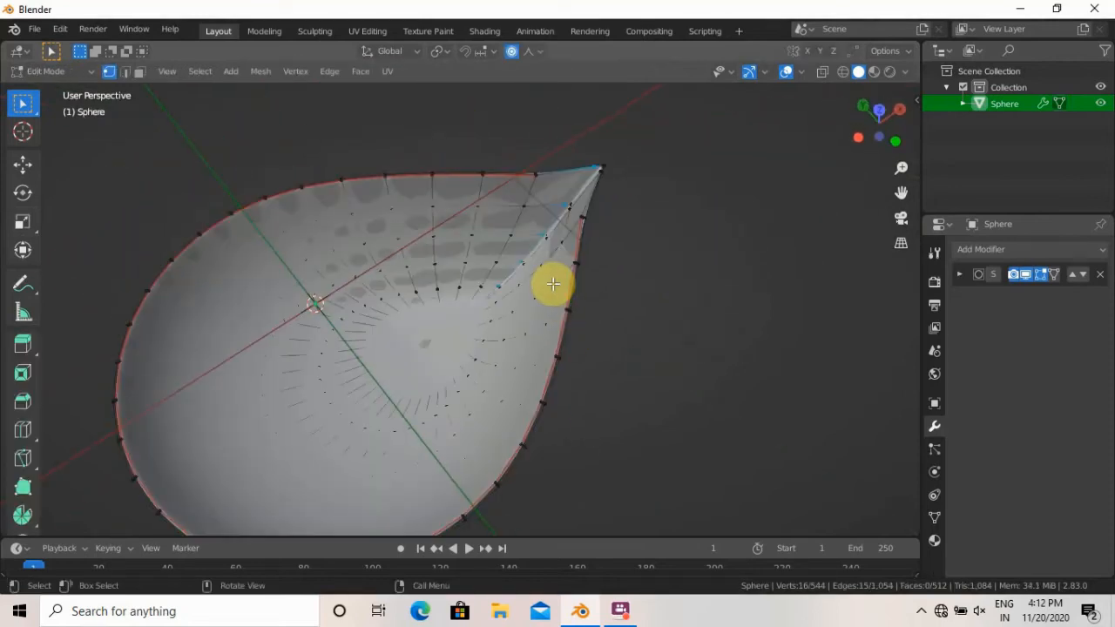
Clear the selection and switch the viewport to wireframe shading around the bowl's inner floor.
scroll(554, 284, "up", 1)
key("alt+a")
scroll(567, 264, "up", 2)
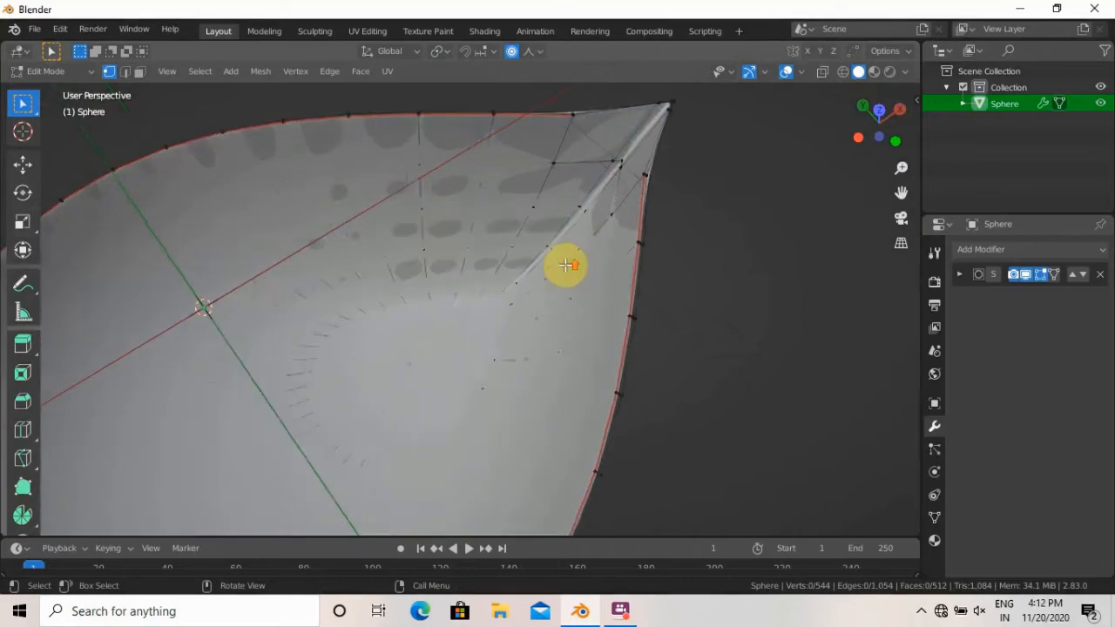
middle_click_drag(618, 242, 506, 384, "shift")
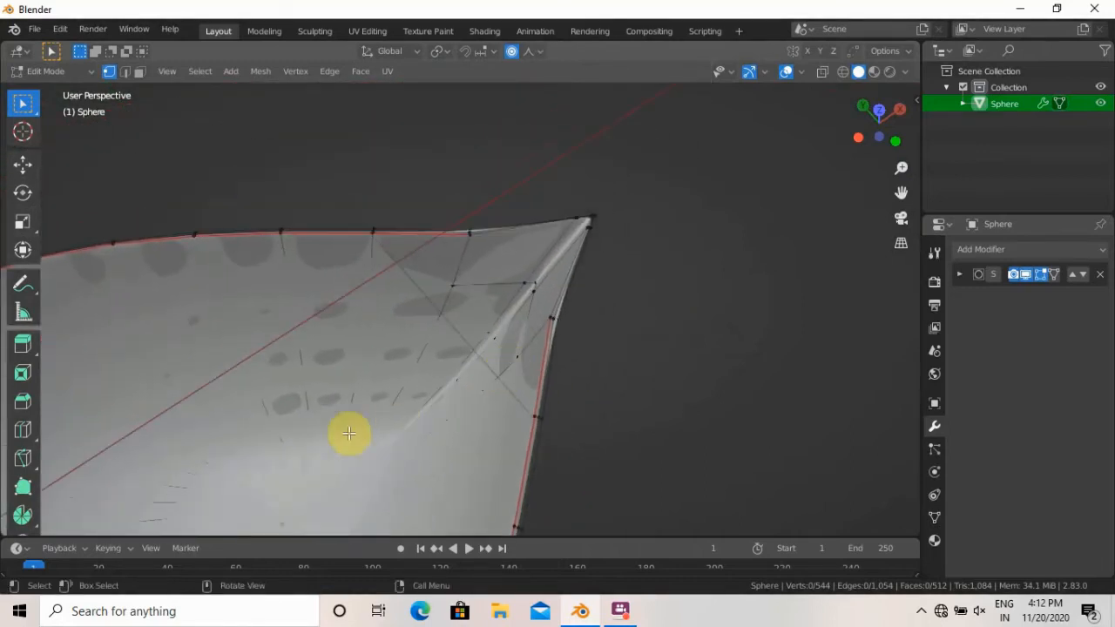
middle_click_drag(273, 446, 450, 293, "shift")
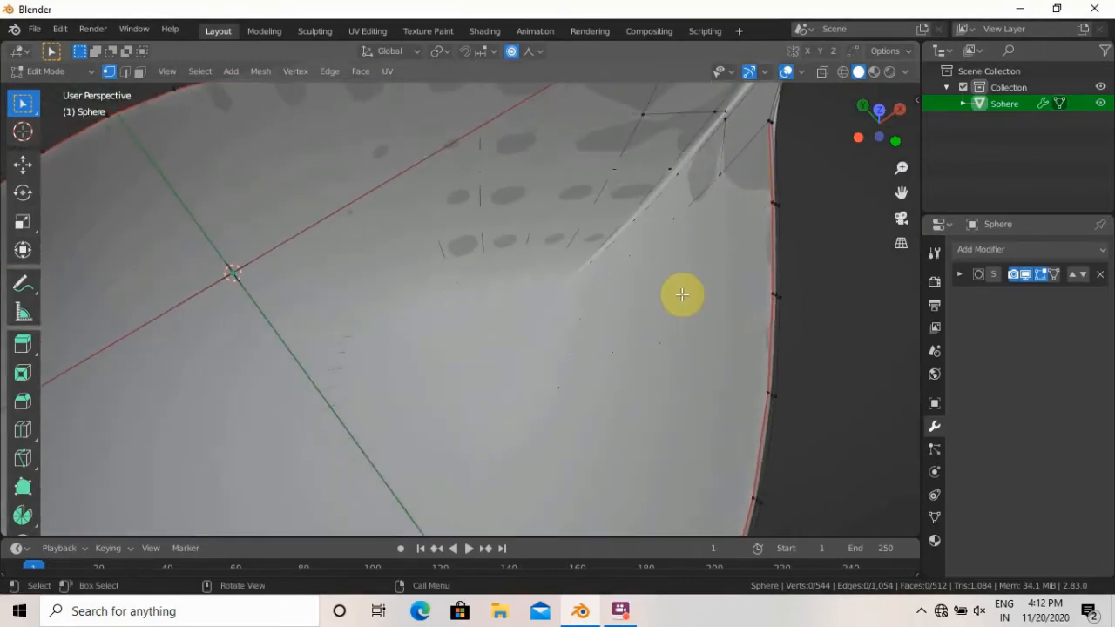
key("z")
left_click(423, 310)
scroll(522, 351, "up", 2)
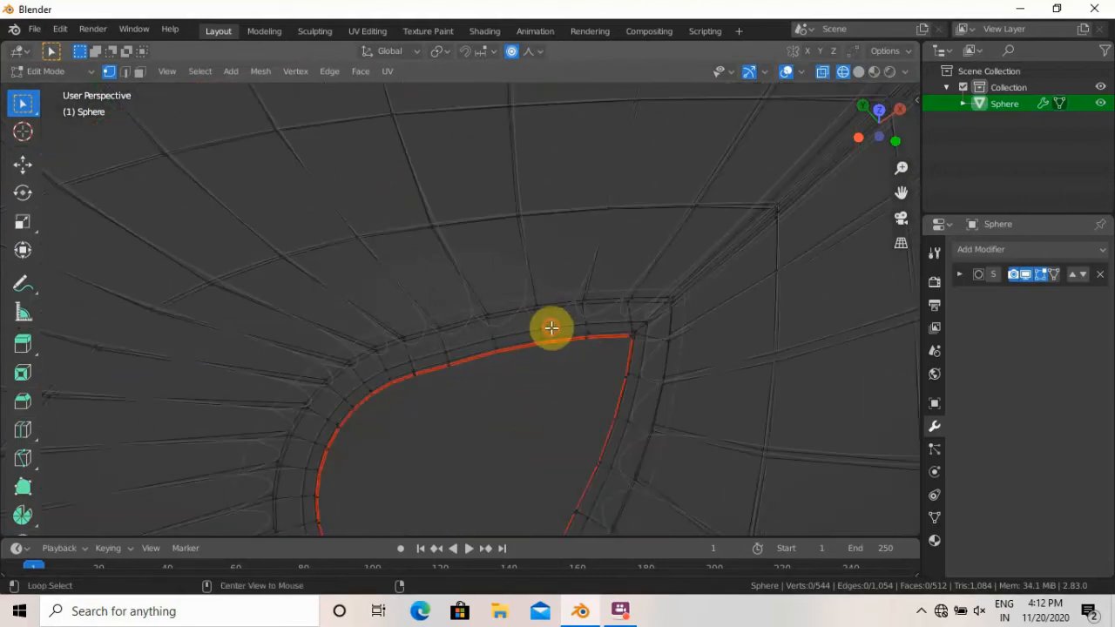
Select the face forming the bowl's inner floor, inset it very slightly, and clear the selection.
left_click(551, 327, "alt")
middle_click_drag(549, 326, 473, 432)
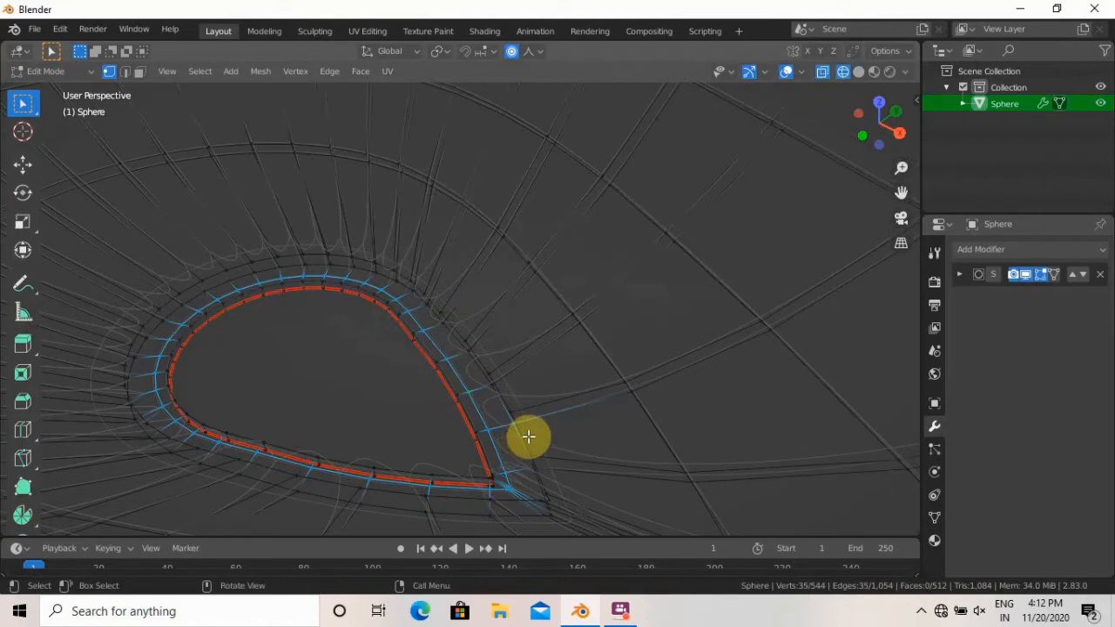
key("alt+a")
left_click(525, 437, "alt")
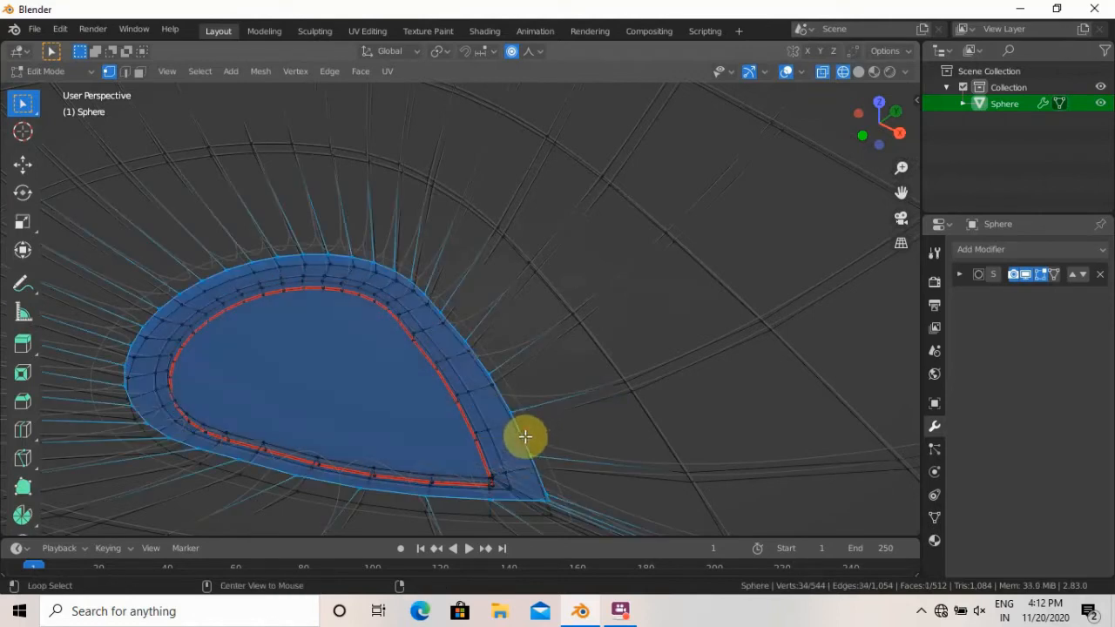
mouse_move(517, 445)
middle_mouse_down()
mouse_move(497, 438)
mouse_move(537, 447)
middle_mouse_up()
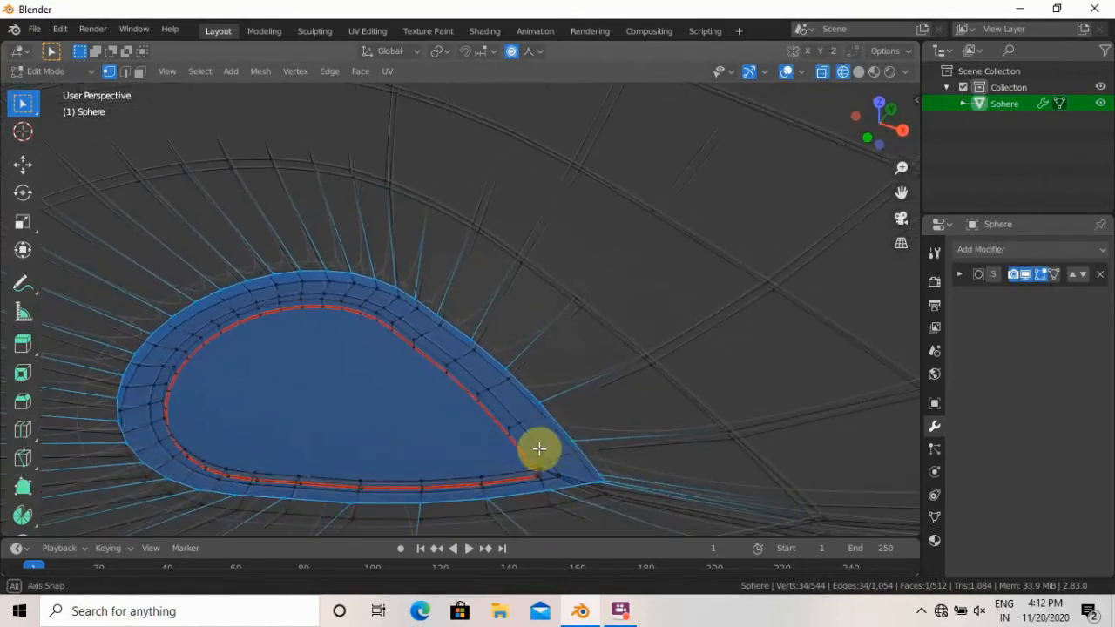
key("i")
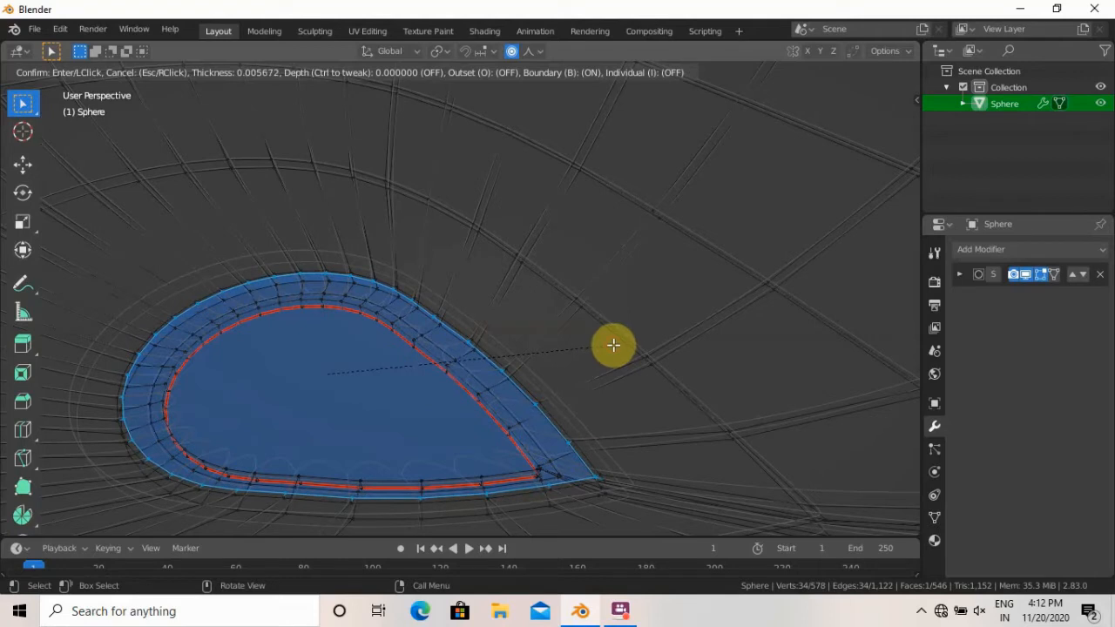
left_click(610, 450)
key("alt+a")
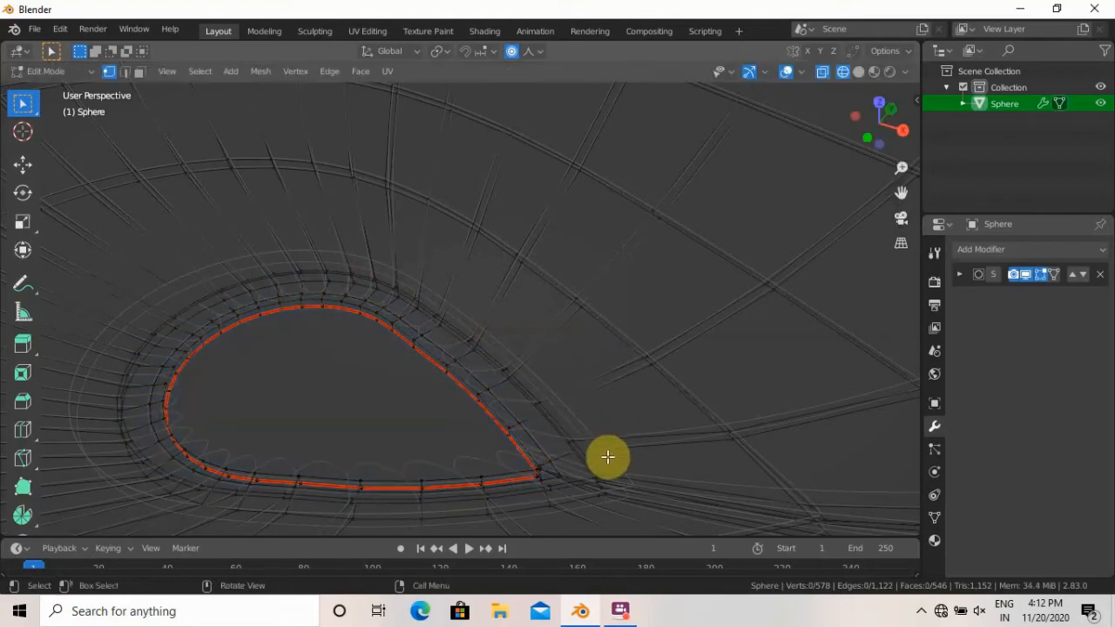
Select the inner floor face again near its pointed corner and set the viewport's clip start to 0.01 m.
scroll(614, 457, "up", 2)
middle_click_drag(647, 470, 540, 217, "shift")
scroll(492, 164, "up", 2)
left_click(532, 192, "alt")
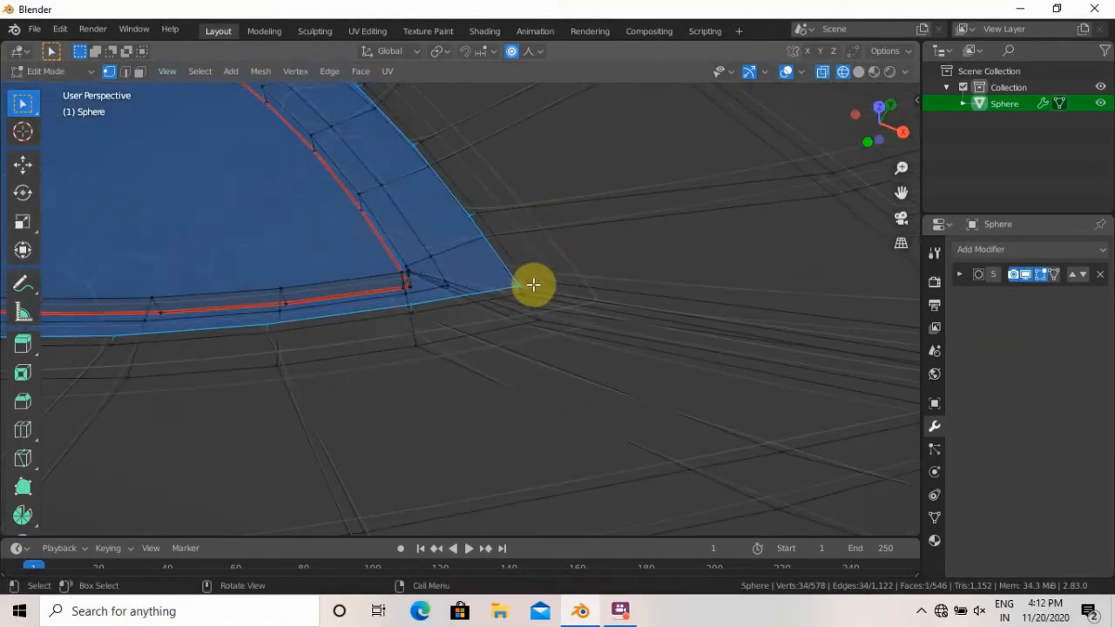
scroll(517, 289, "up", 2)
scroll(566, 231, "down", 2)
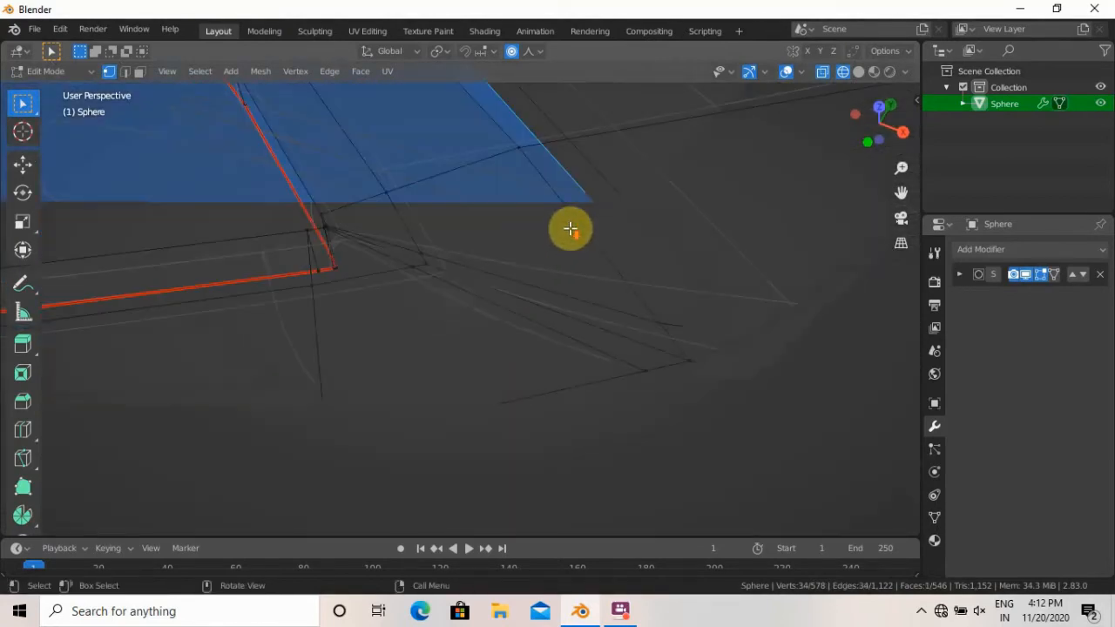
scroll(571, 229, "down", 1)
key("n")
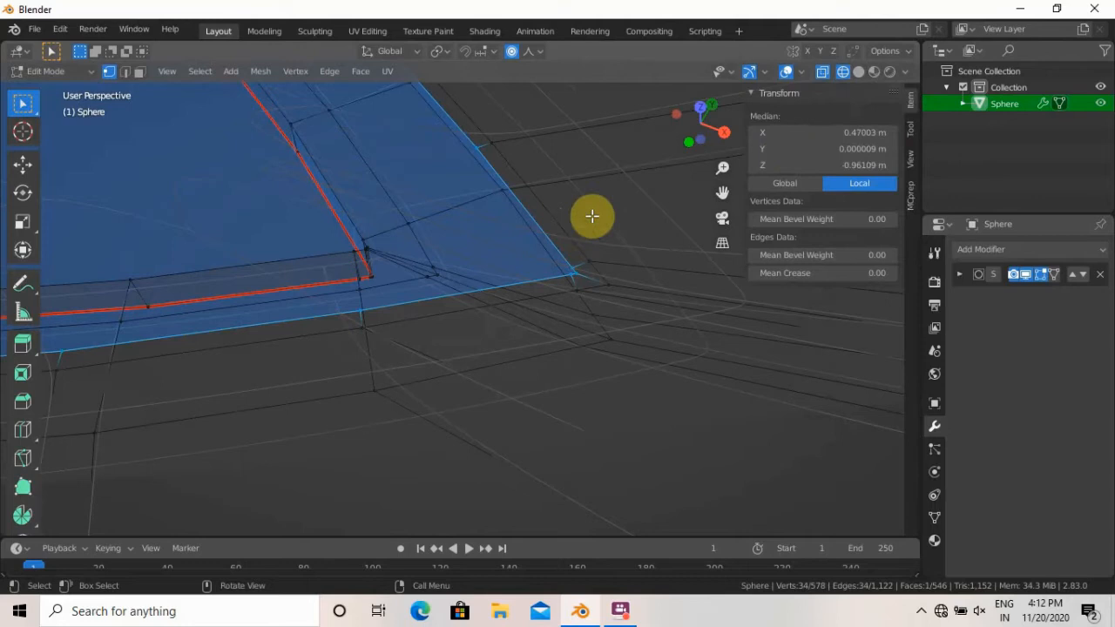
left_click(910, 155)
left_click(853, 134)
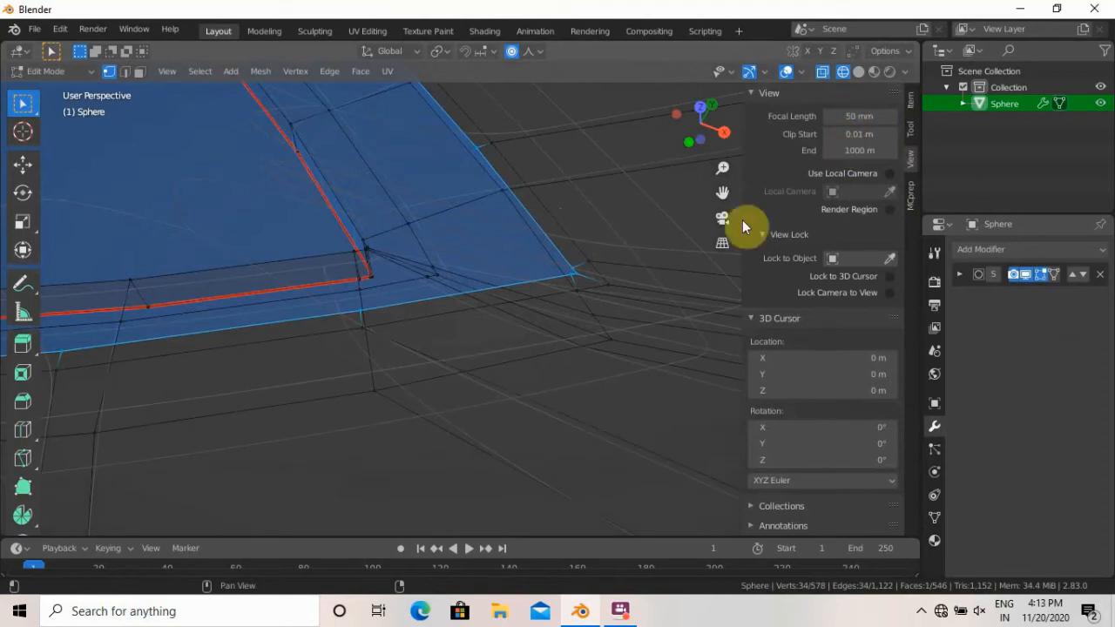
key("n")
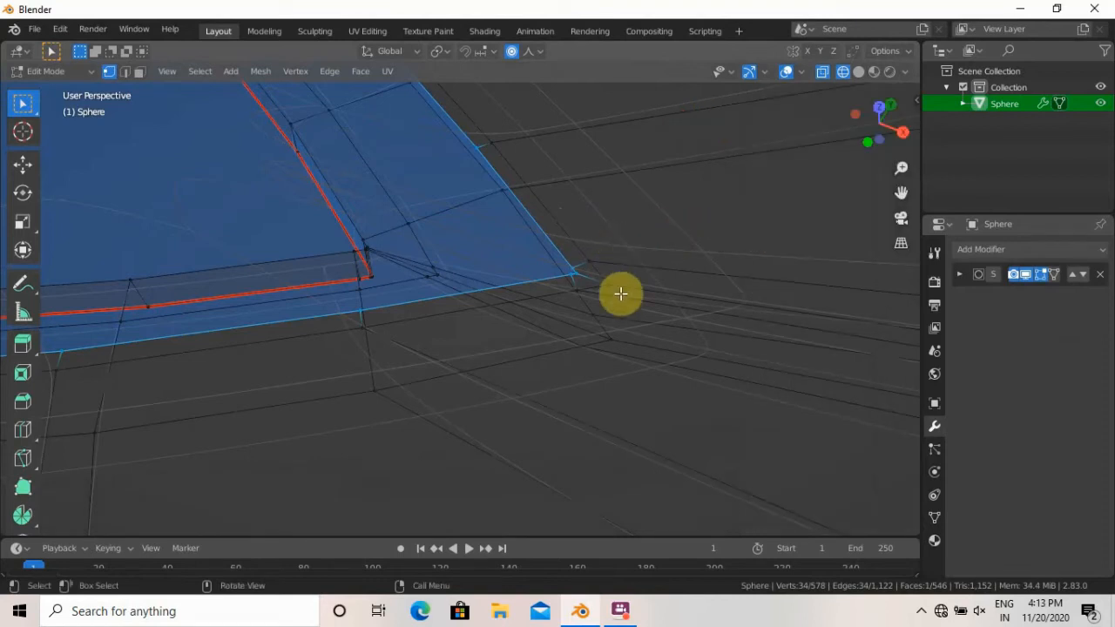
Circle-select the three crowded vertices at the pointed corner of the inner floor and merge them into one.
key("c")
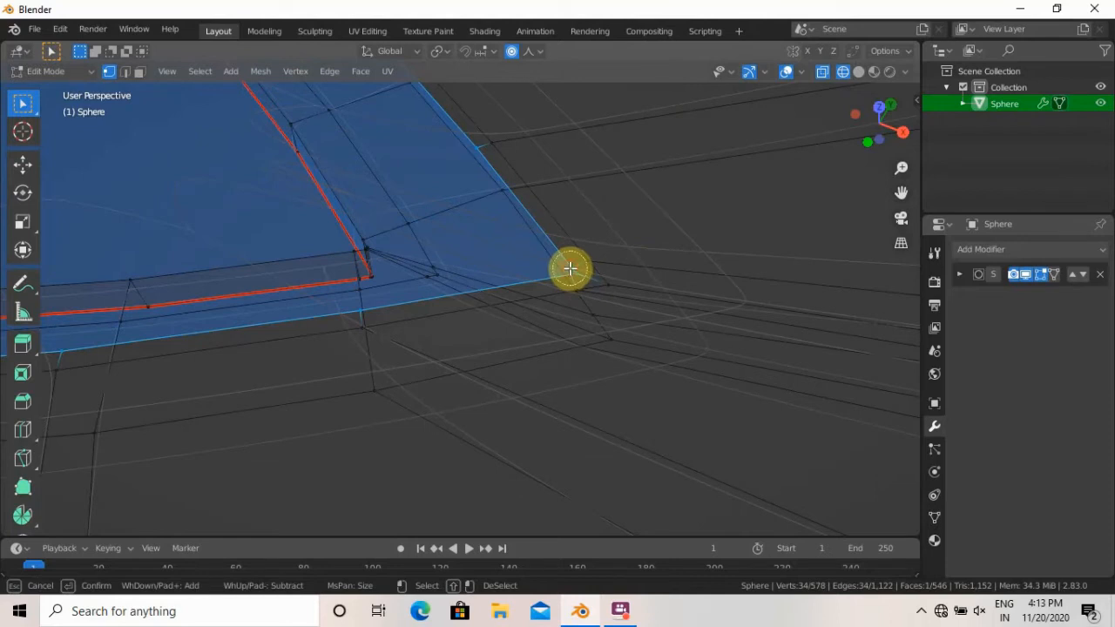
key("Escape")
left_click(570, 269, "alt")
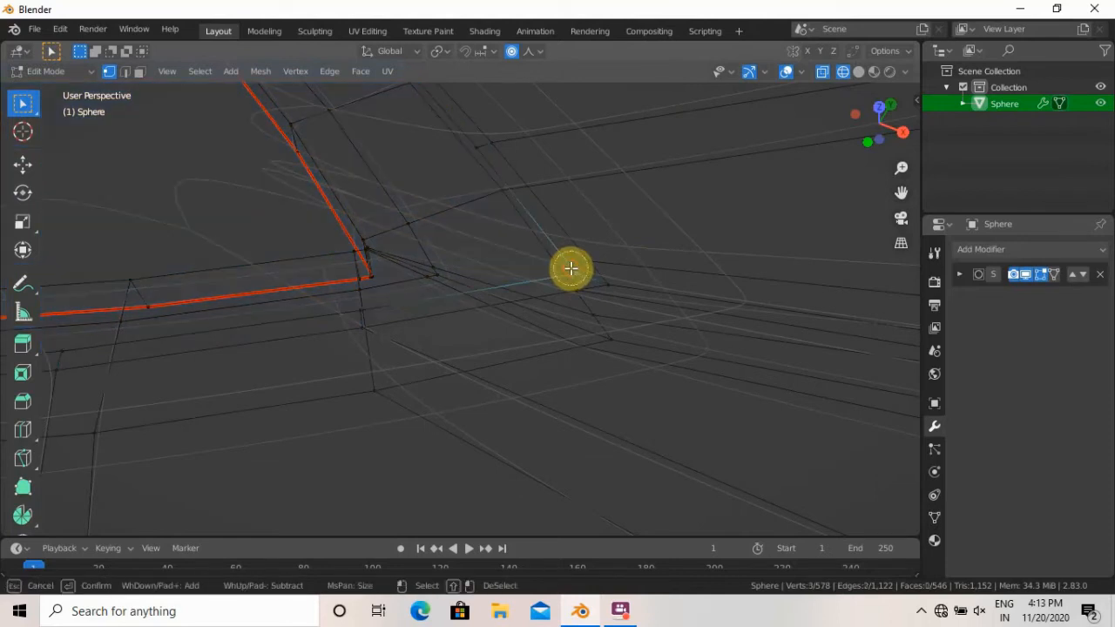
key("m")
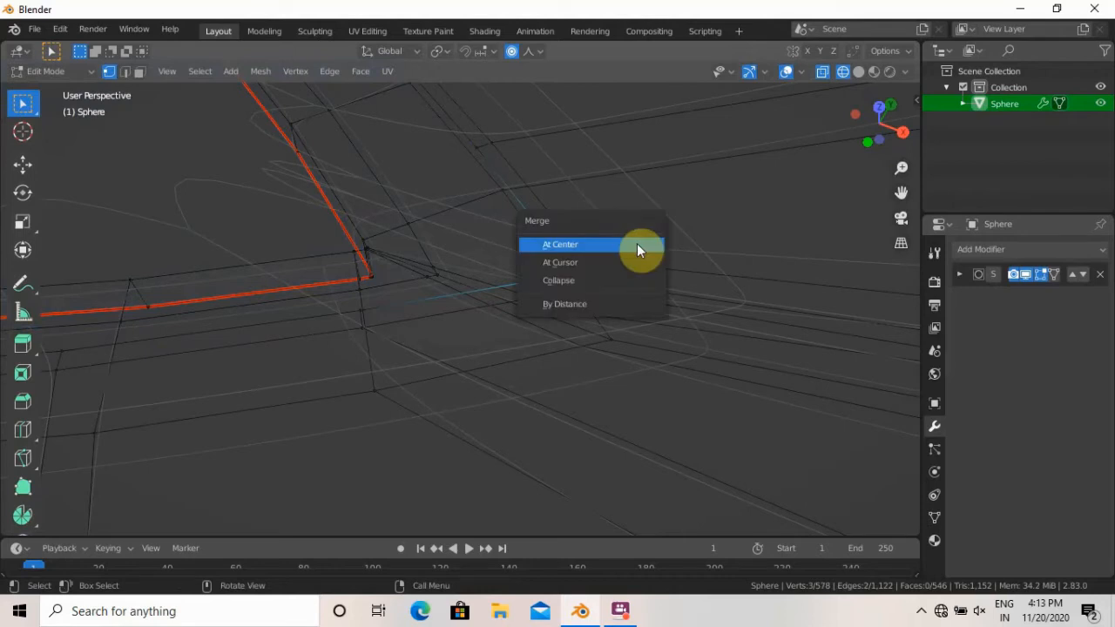
left_click(619, 300)
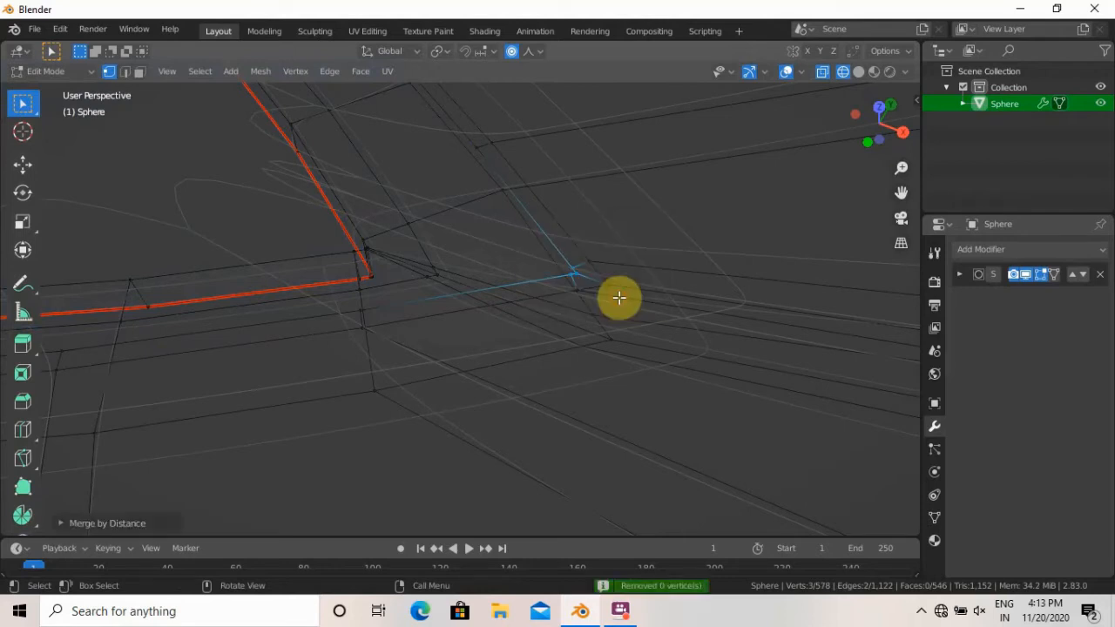
key("m")
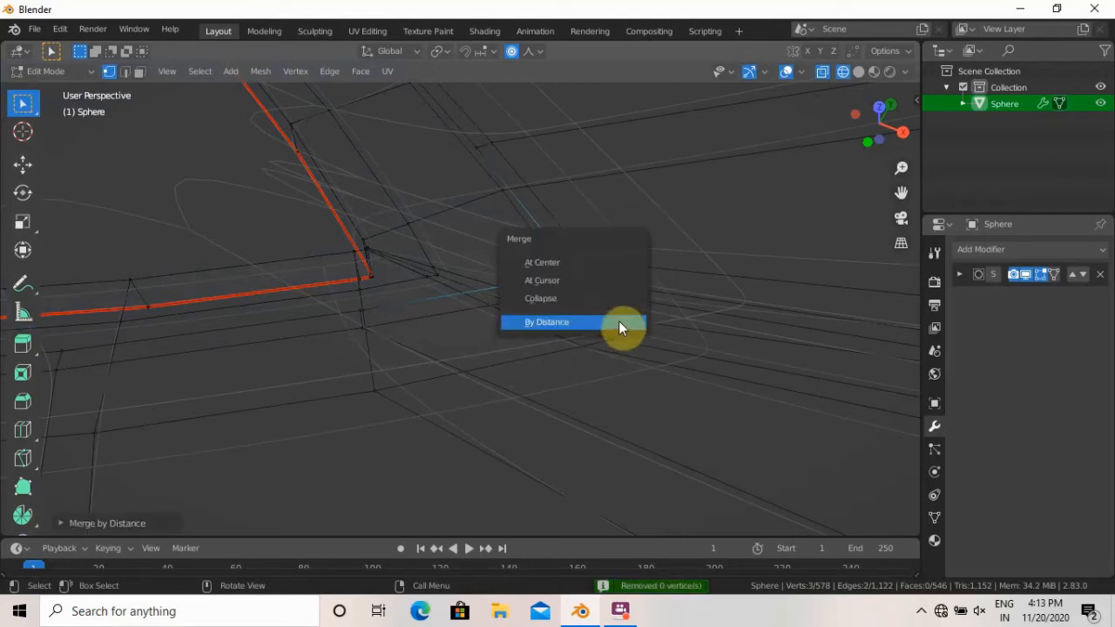
left_click(595, 280)
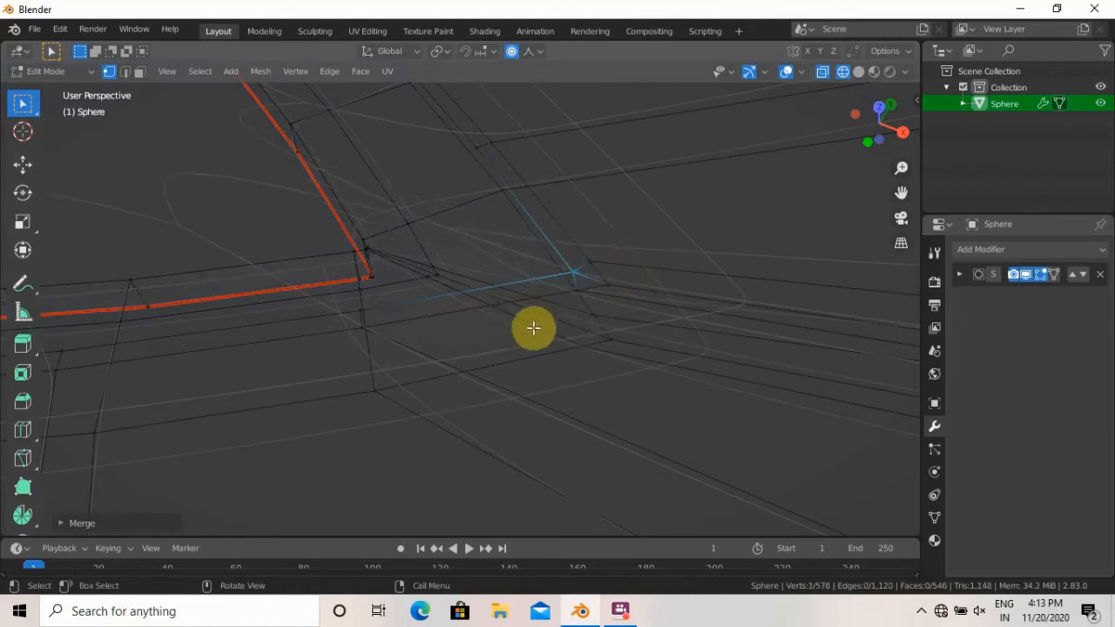
Select the inner floor face bounded by the cleaned-up edge loop and inset it by about 0.026.
scroll(415, 328, "up", 3)
scroll(414, 326, "up", 1)
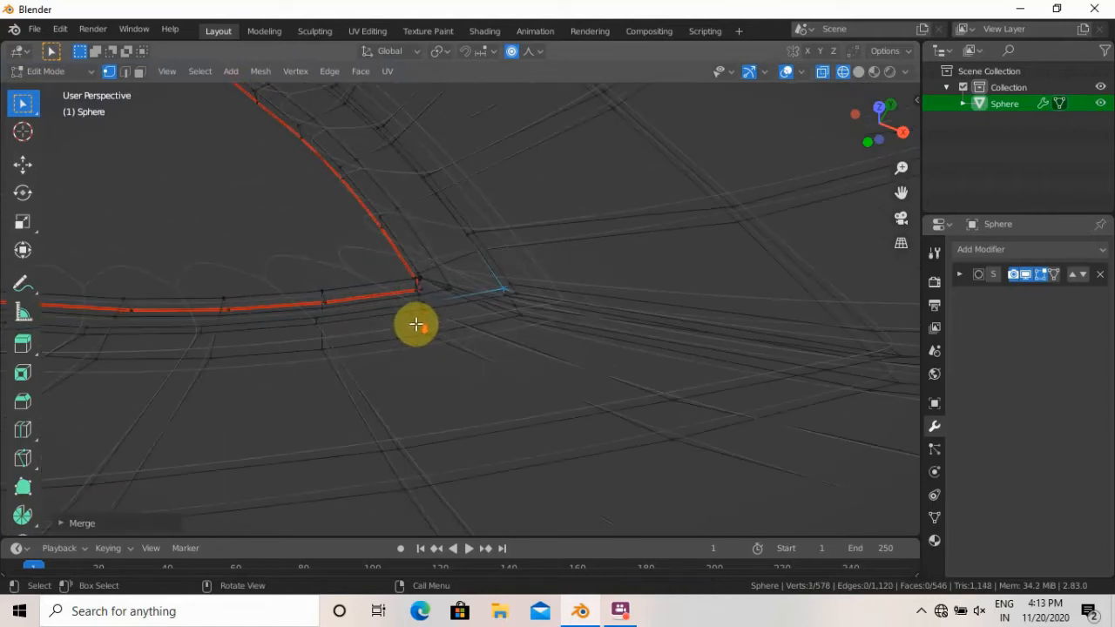
mouse_move(415, 324)
middle_mouse_down()
mouse_move(391, 308)
mouse_move(416, 321)
middle_mouse_up()
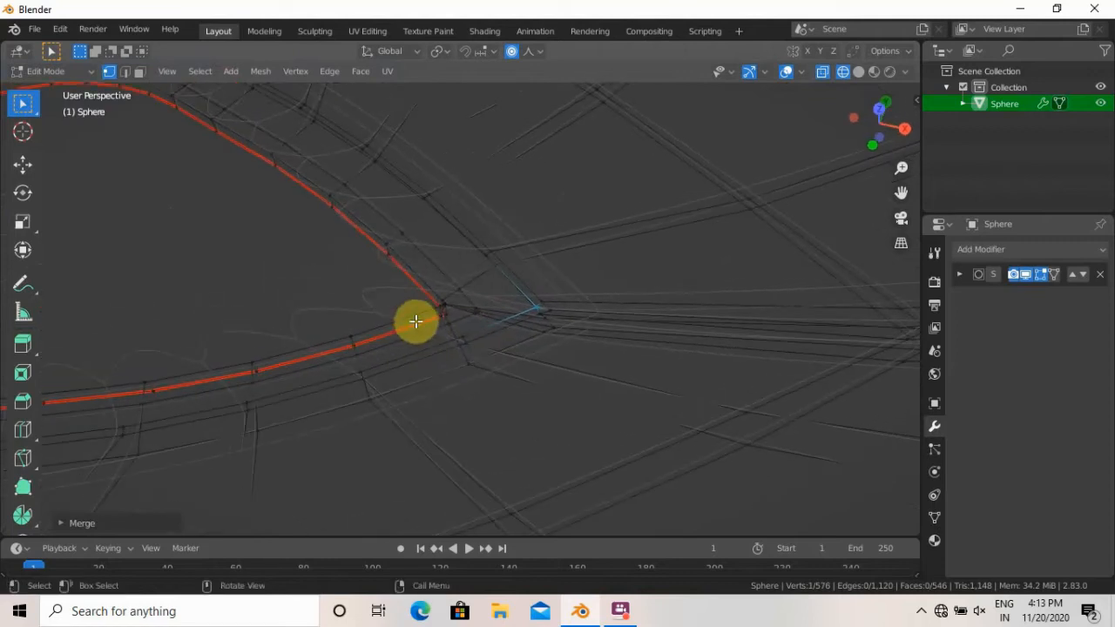
left_click(513, 283, "alt")
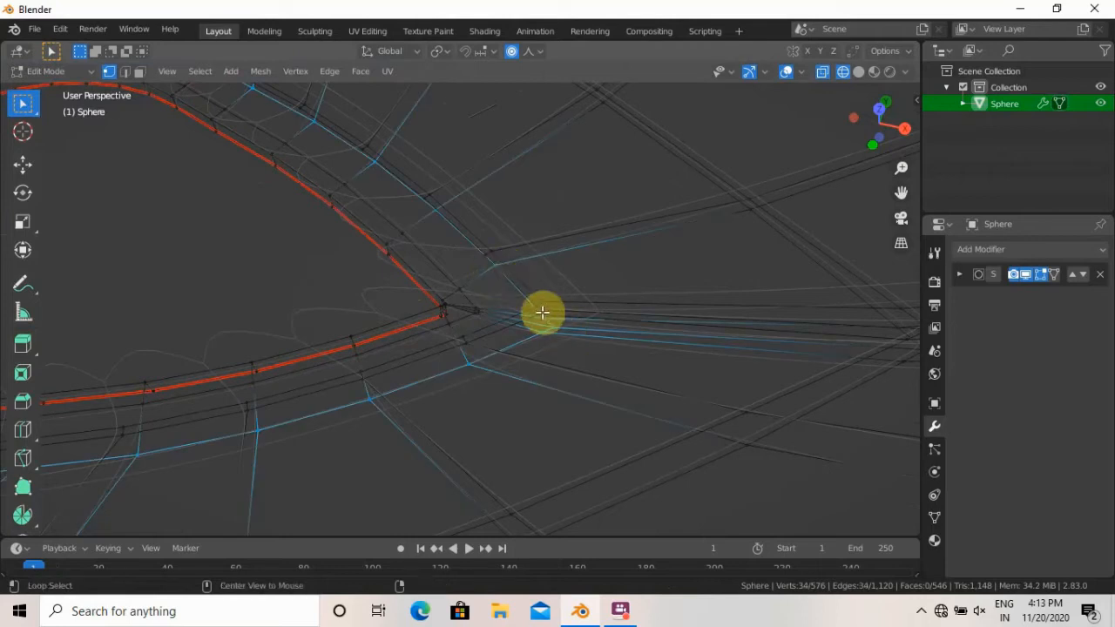
middle_click_drag(540, 313, 619, 289)
left_click(725, 274, "alt")
scroll(478, 252, "down", 6)
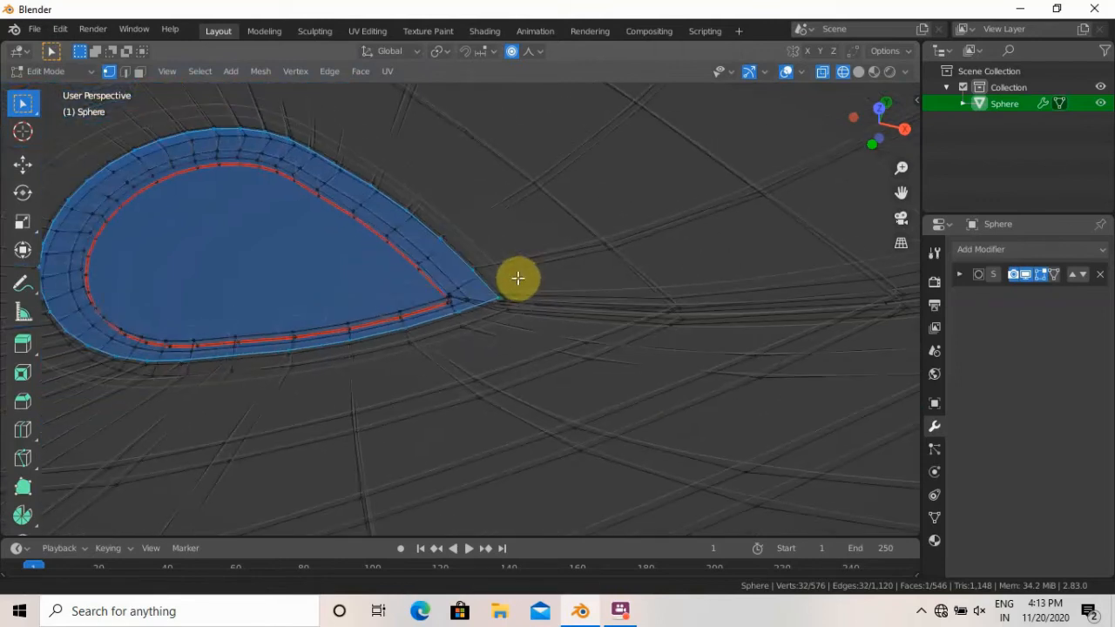
middle_click_drag(470, 255, 593, 335, "shift")
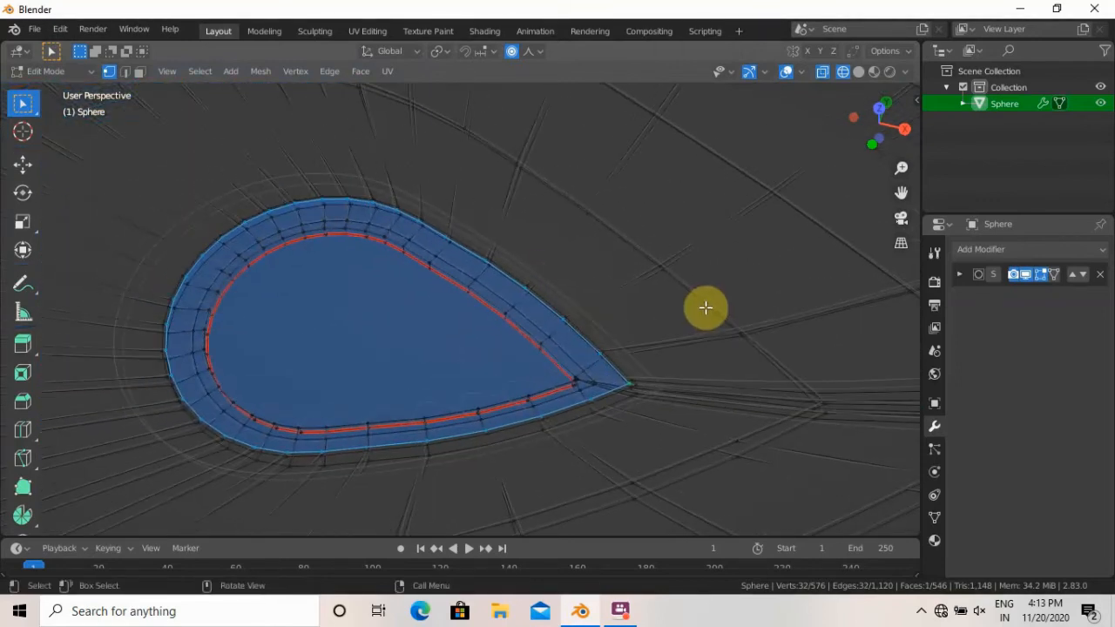
key("i")
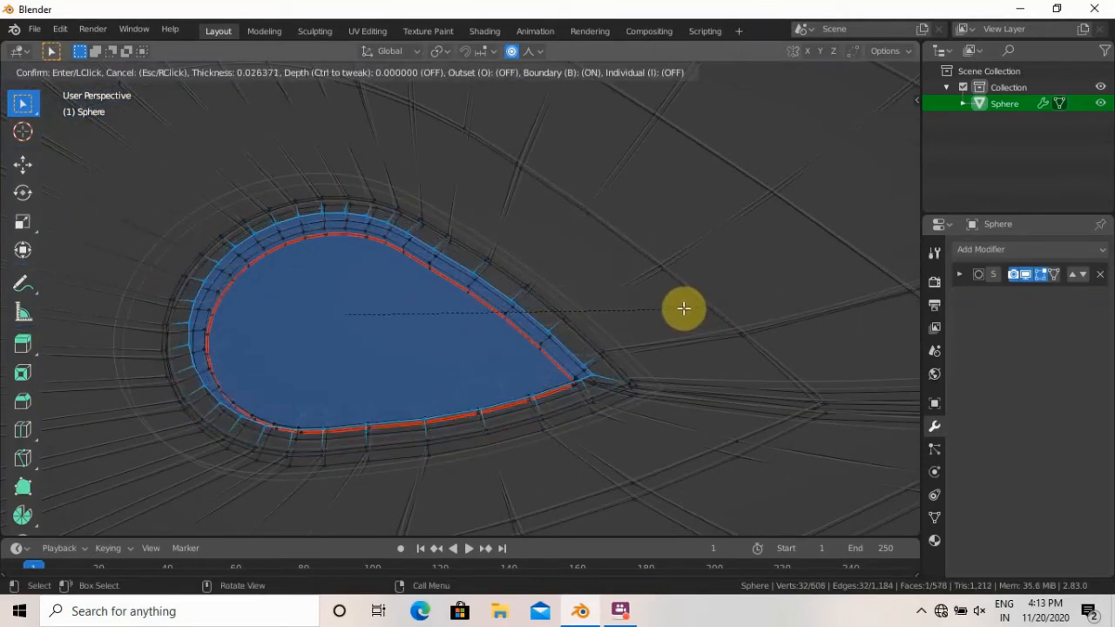
left_click(685, 307)
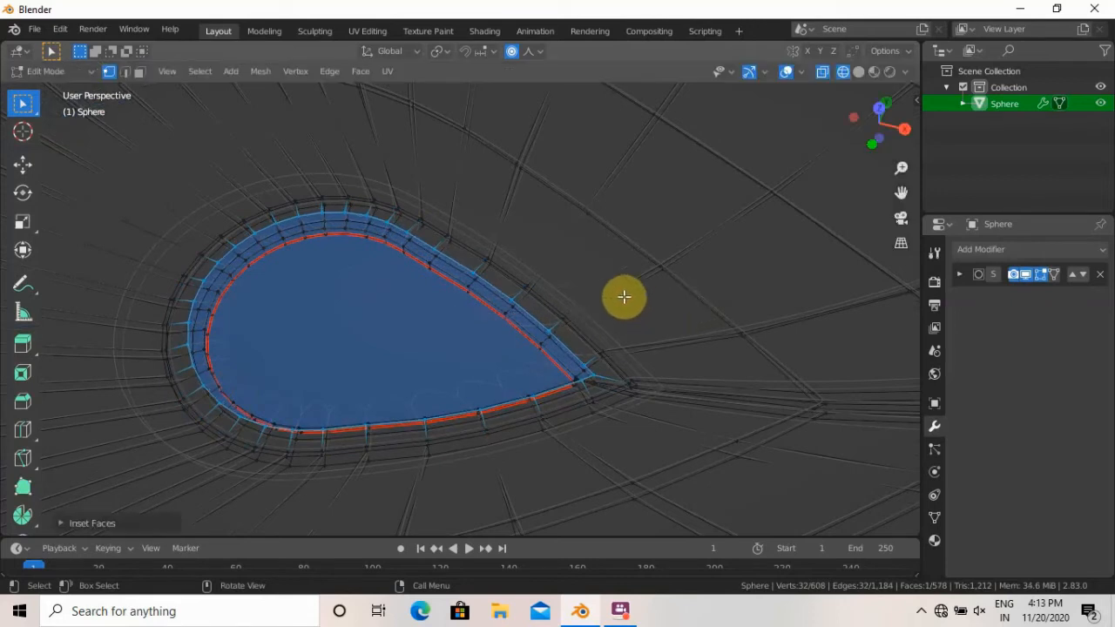
Switch to Object Mode with solid shading and inspect the whole bowl from above.
key("Tab")
key("shift+z")
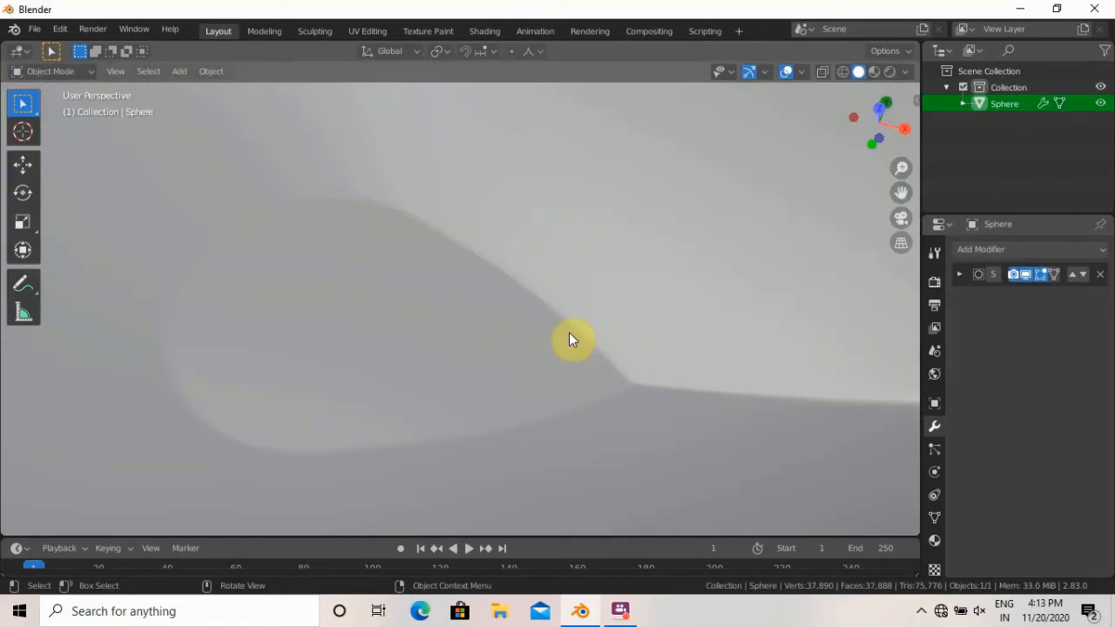
scroll(569, 334, "down", 5)
middle_click_drag(581, 339, 528, 309)
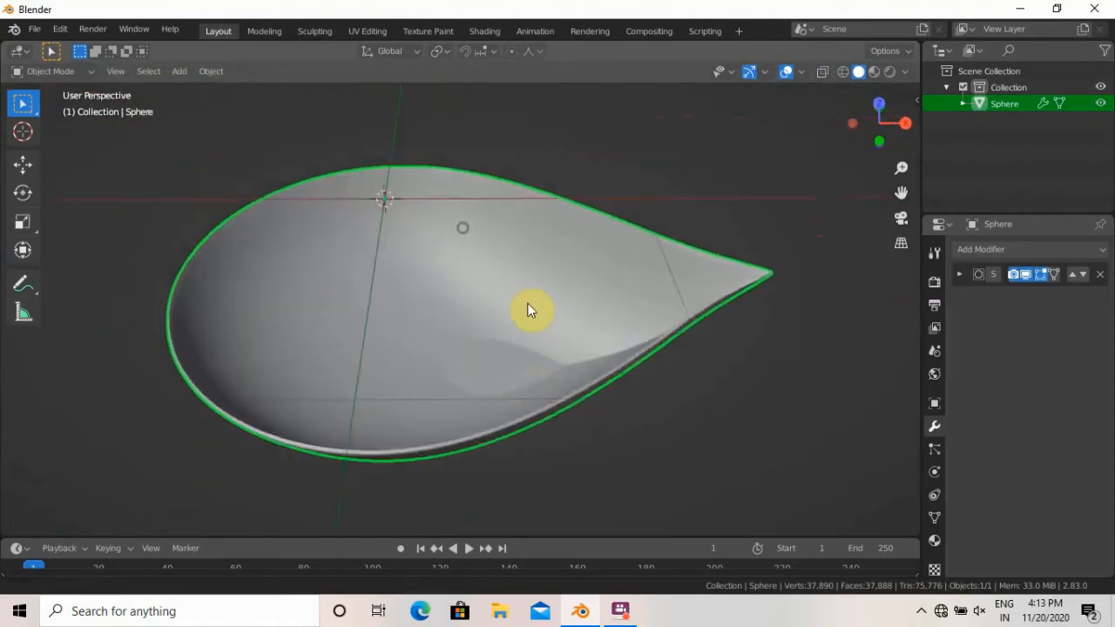
Save the project as diya.blend in the Creations folder.
key("ctrl+s")
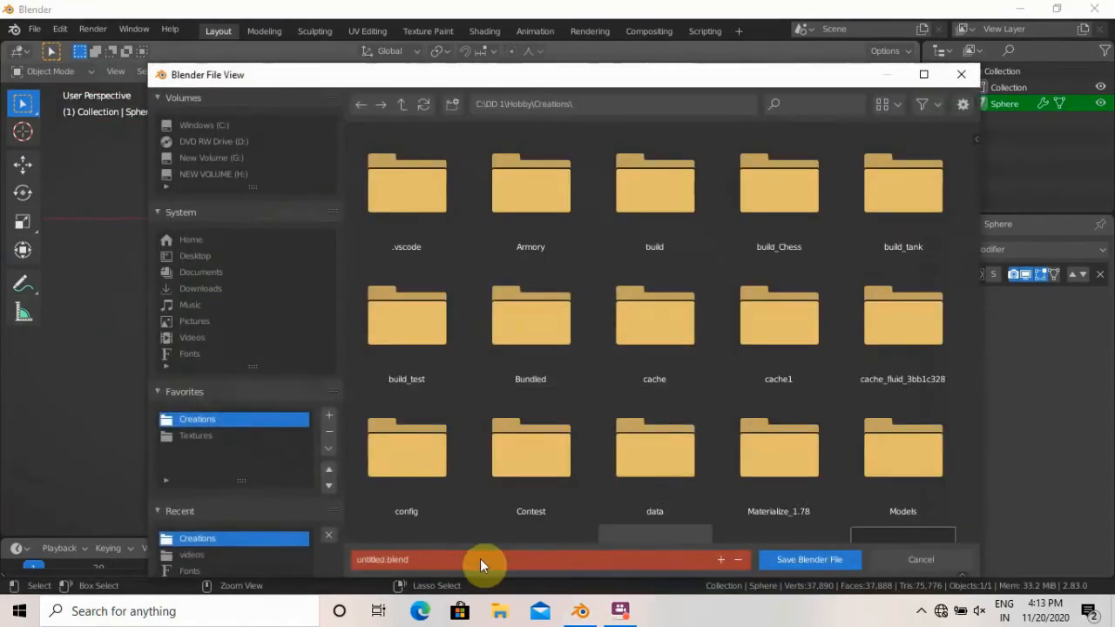
left_click(480, 560)
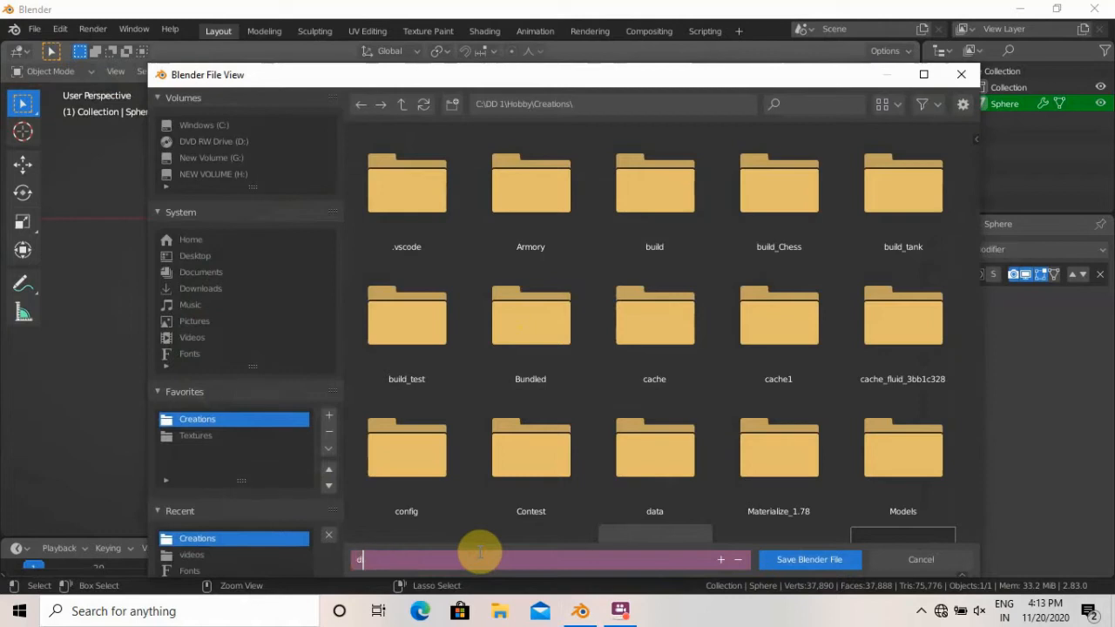
key("Return")
key("Return")
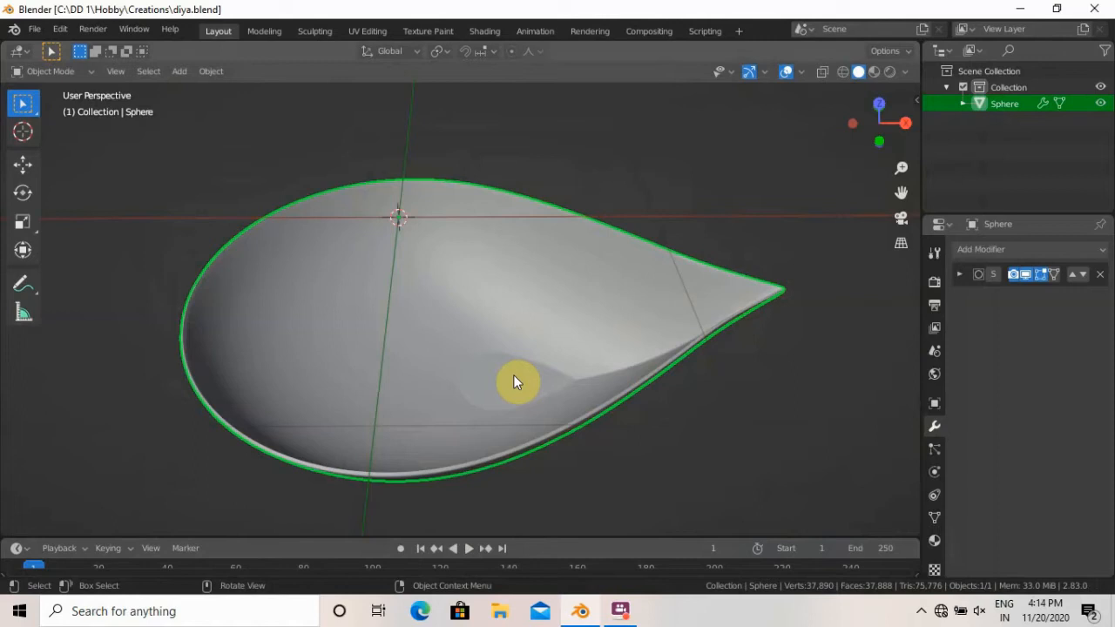
Return the bowl to Edit Mode, clear the selection and examine the mesh around the inner floor.
key("Tab")
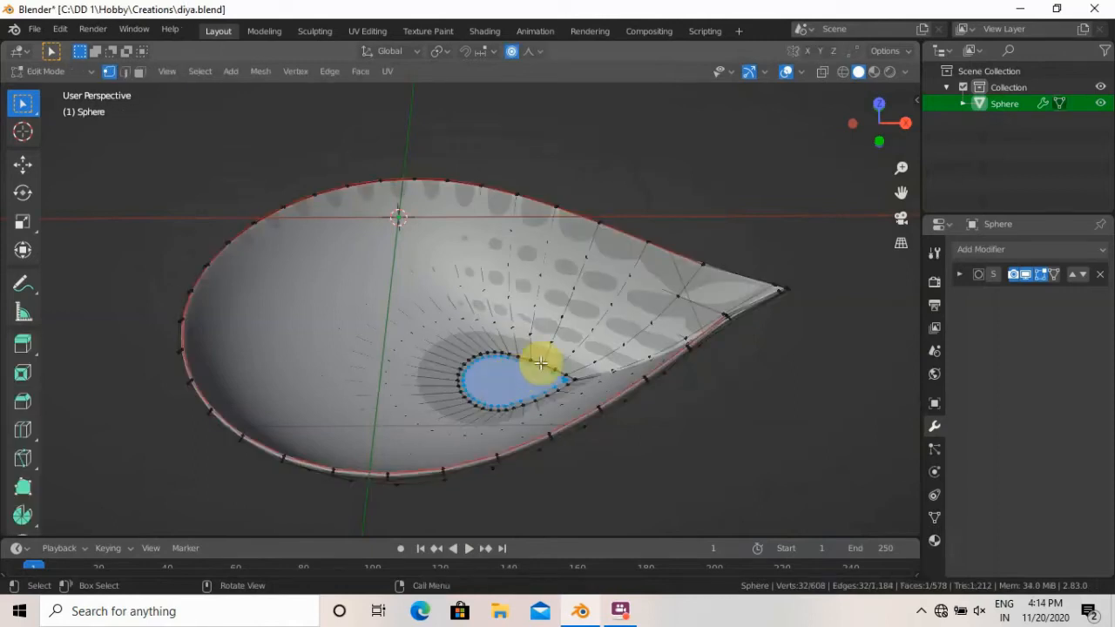
scroll(570, 348, "up", 2)
key("alt+a")
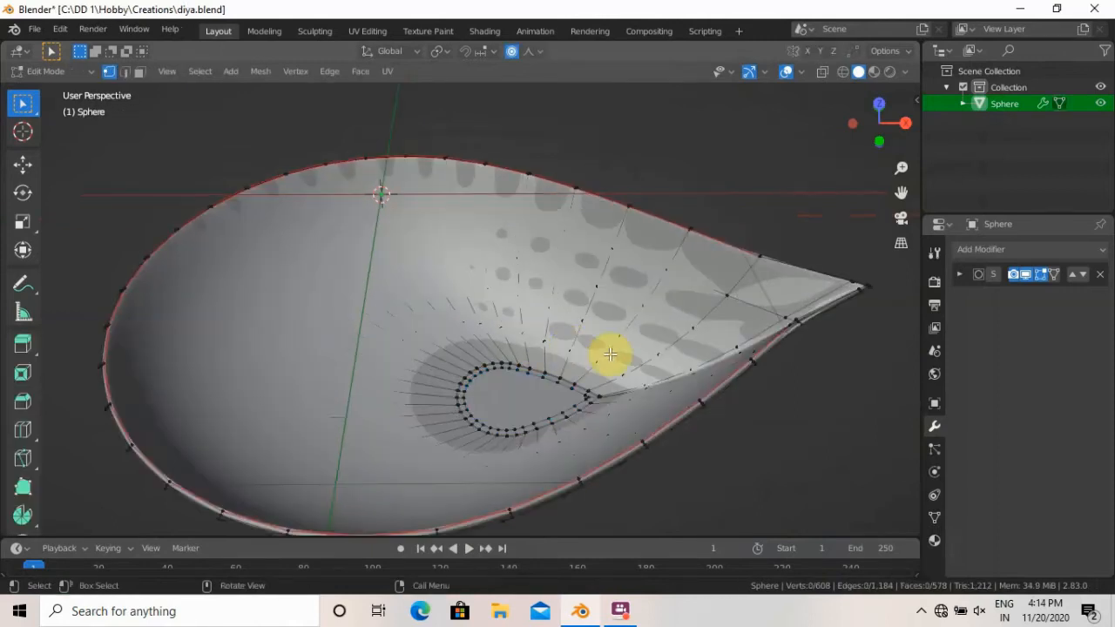
middle_click_drag(629, 360, 623, 351)
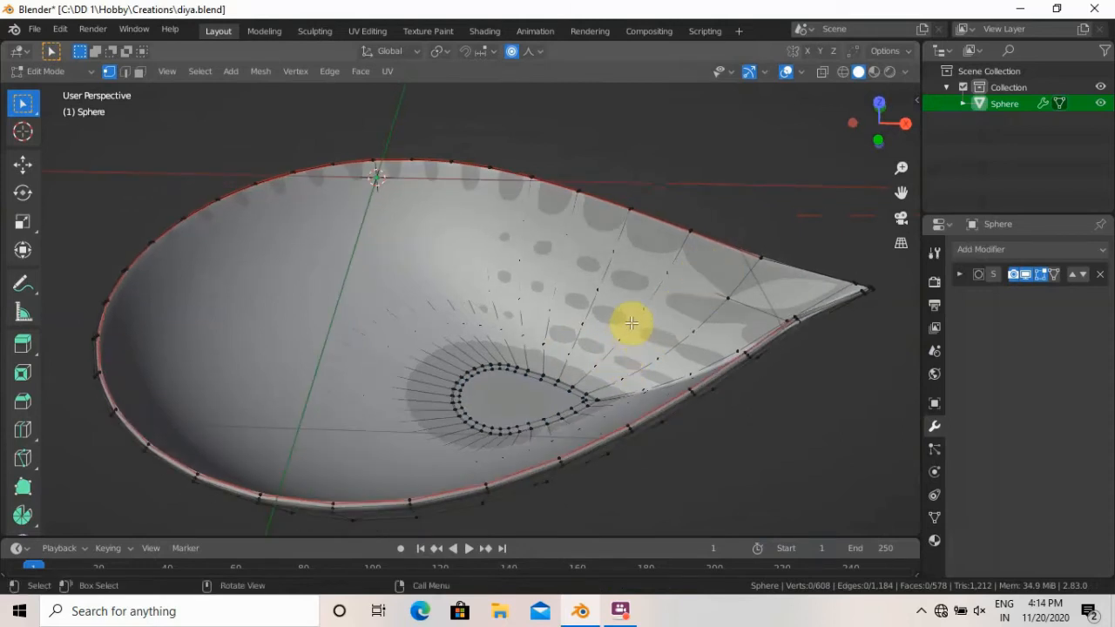
Examine the bowl's mesh around the inner floor in wireframe and switch to face selection.
scroll(647, 305, "up", 1)
middle_click_drag(665, 308, 614, 322)
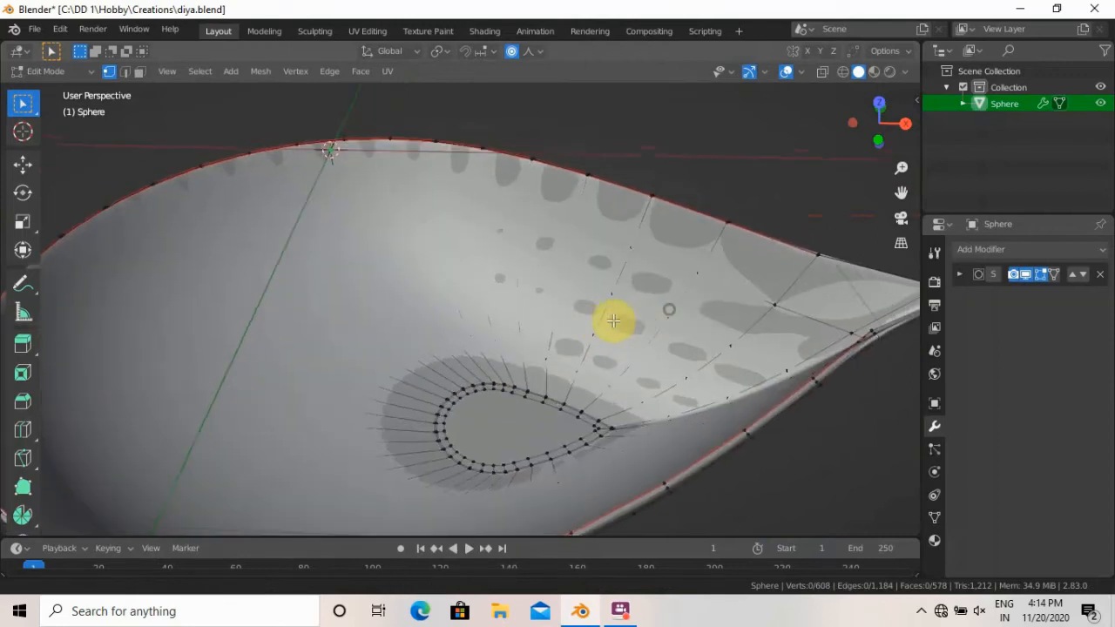
middle_click_drag(650, 359, 612, 344)
scroll(580, 322, "up", 2)
scroll(575, 323, "down", 2)
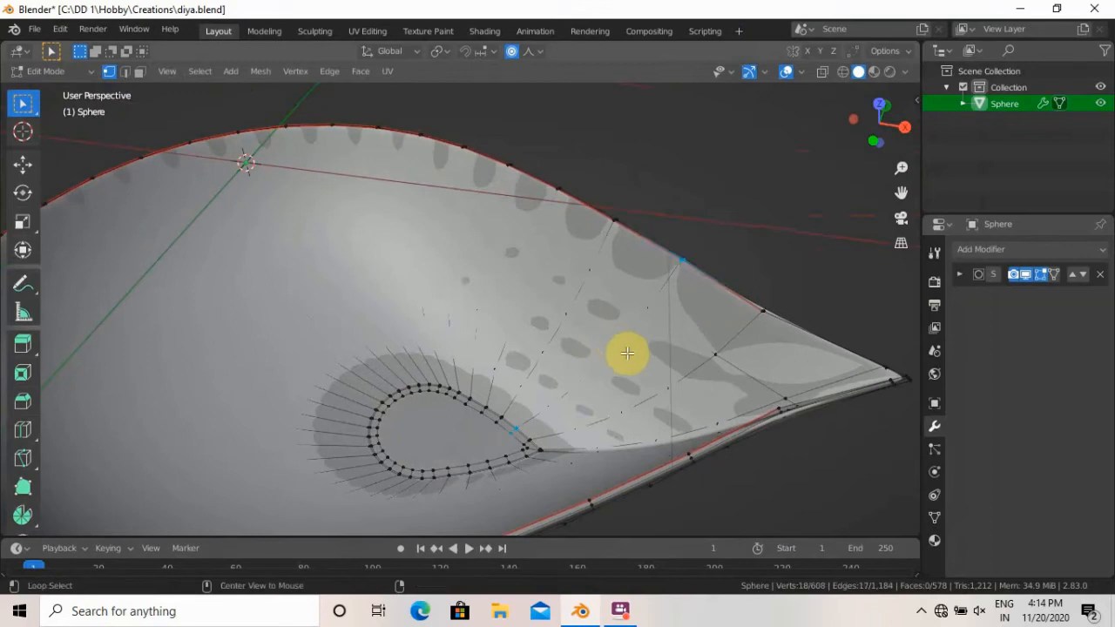
key("shift+z")
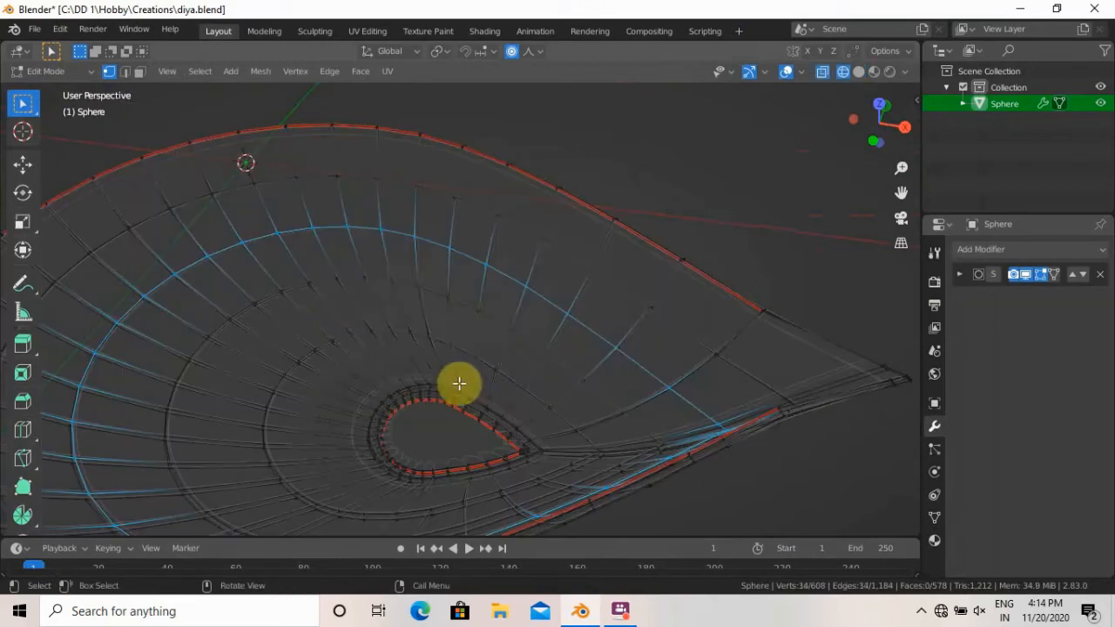
middle_click_drag(468, 355, 401, 339)
left_click(138, 73)
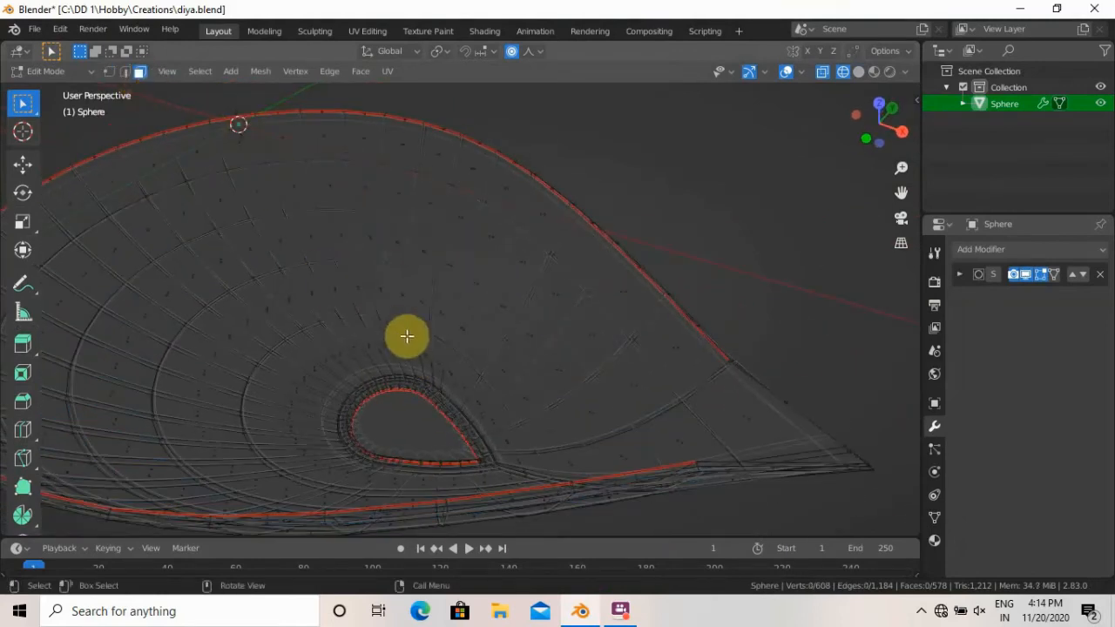
middle_click_drag(495, 395, 561, 392)
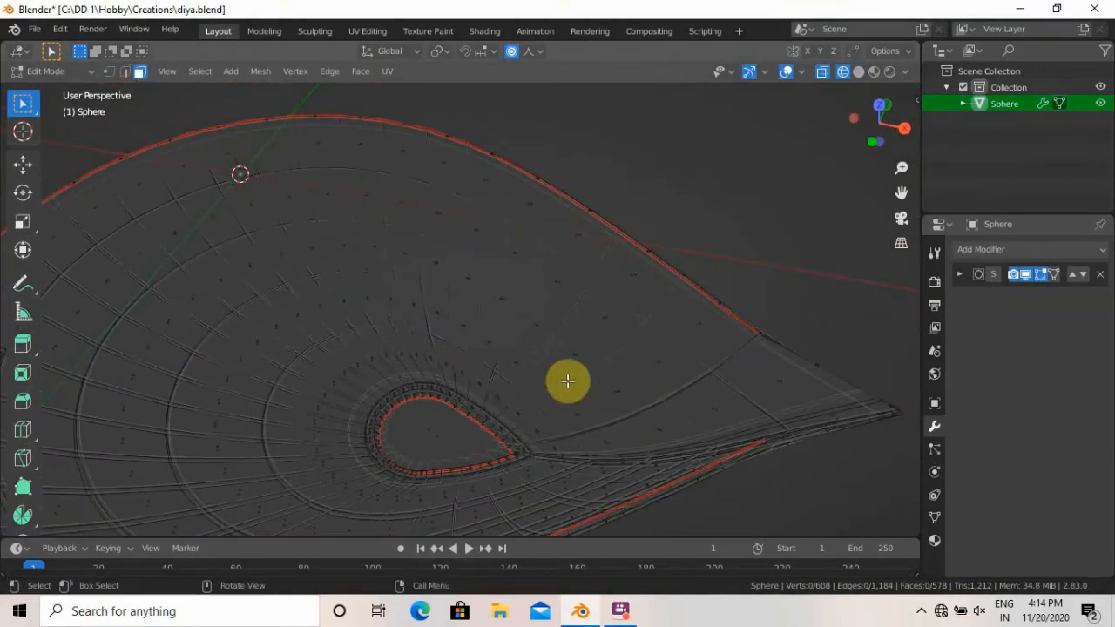
Enable X-ray in solid shading and, from the front view, select all inner and outer faces in the bowl's lower part.
key("shift+z")
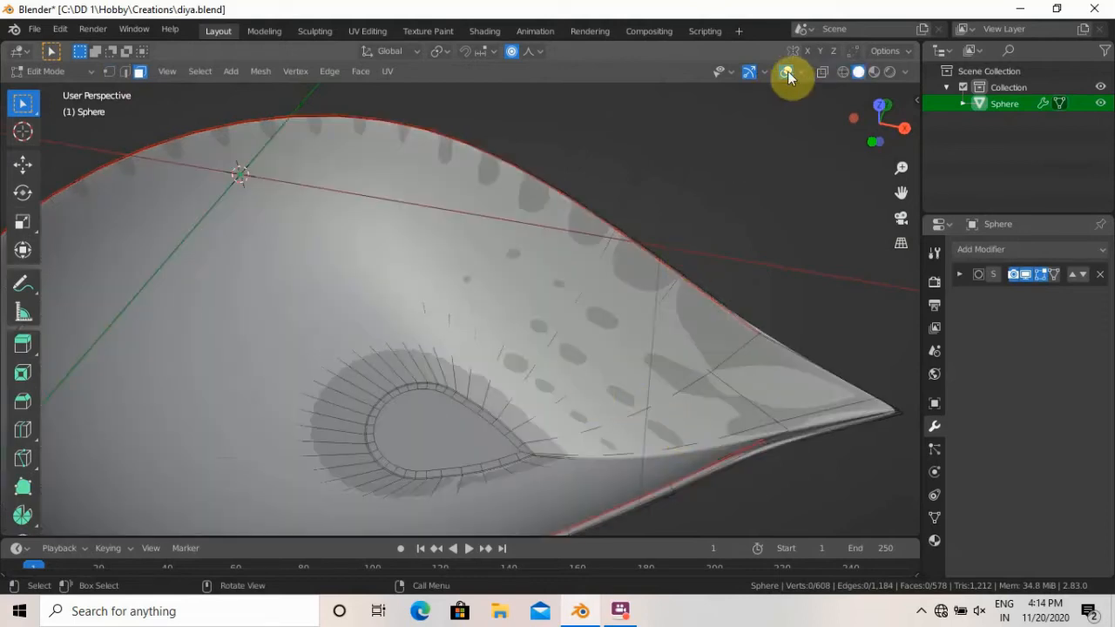
left_click(822, 72)
left_click(822, 72)
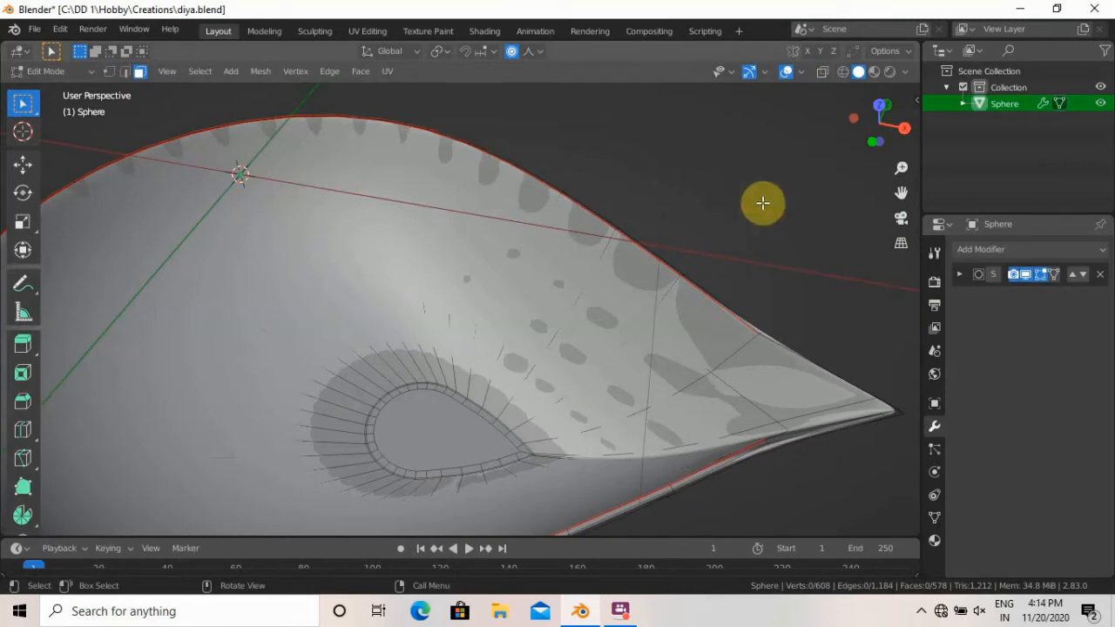
left_click(822, 73)
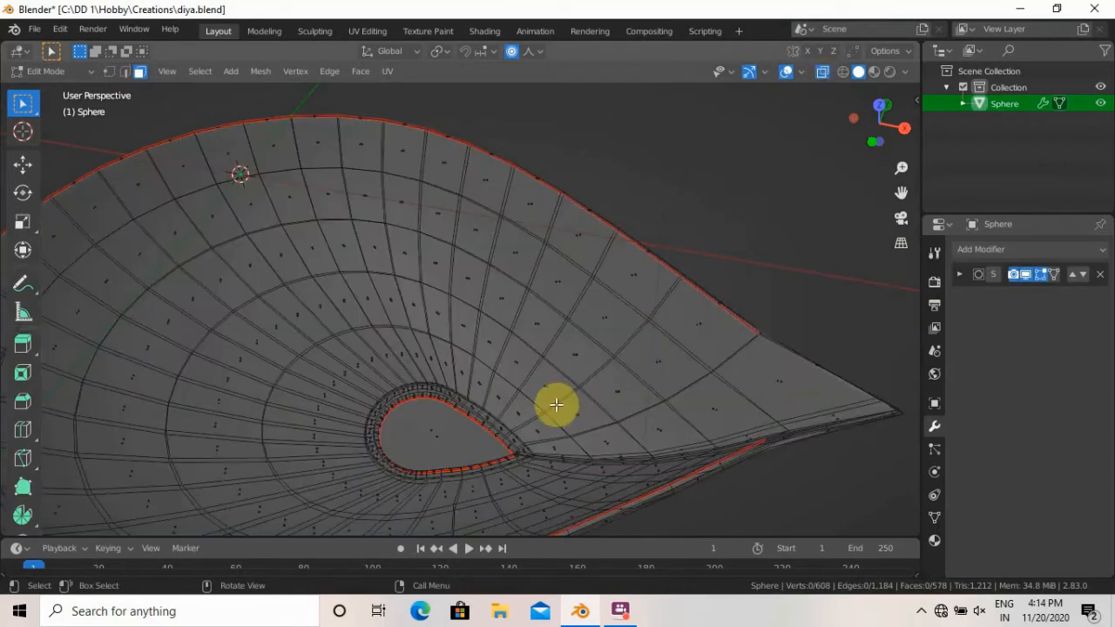
left_click(822, 74)
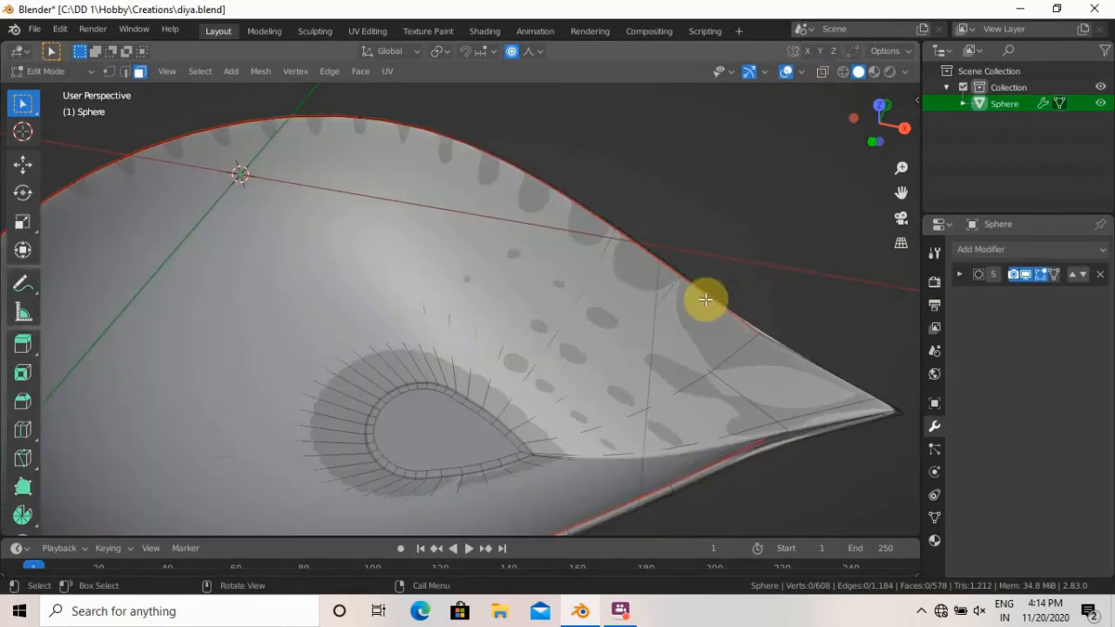
left_click(822, 73)
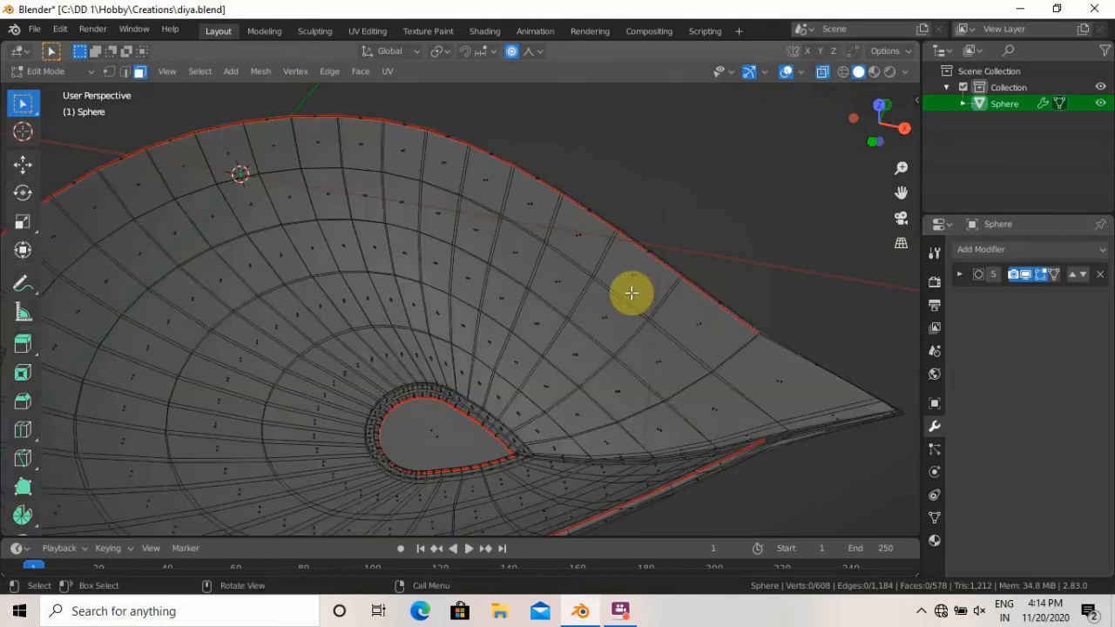
key("KP_1")
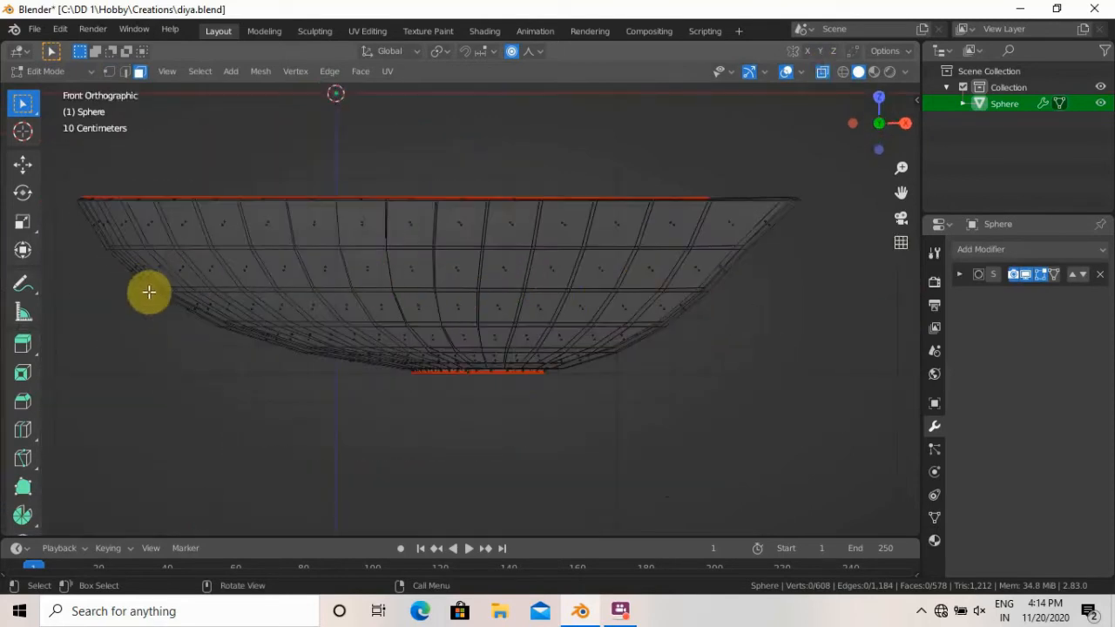
left_click_drag(114, 289, 733, 418)
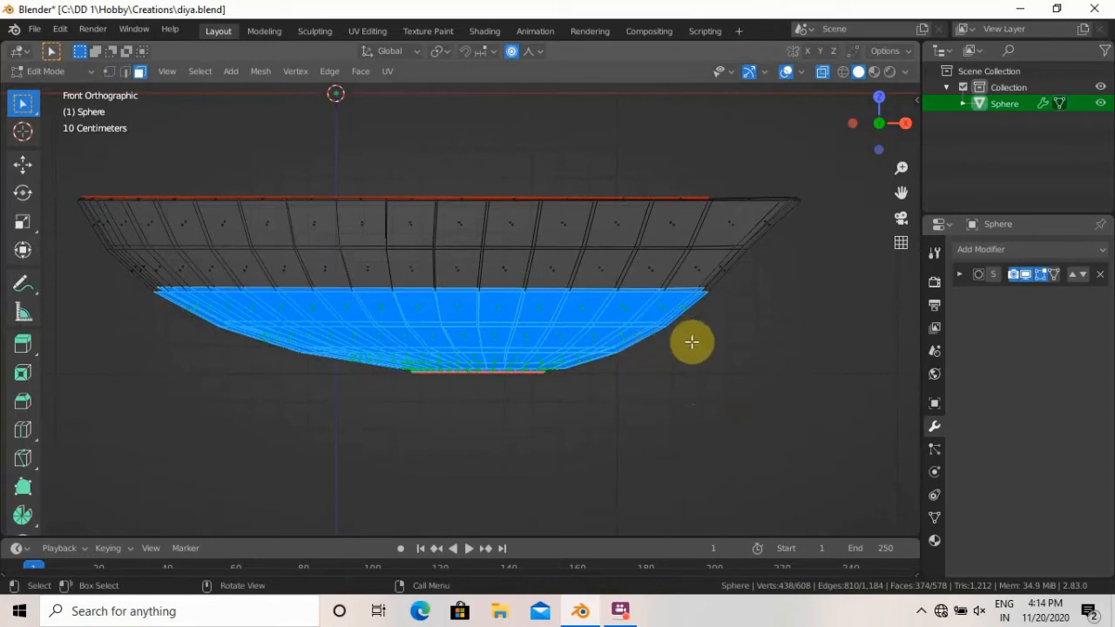
Disable X-ray and circle-deselect the bowl's outer wall faces as seen from the front view.
left_click(822, 73)
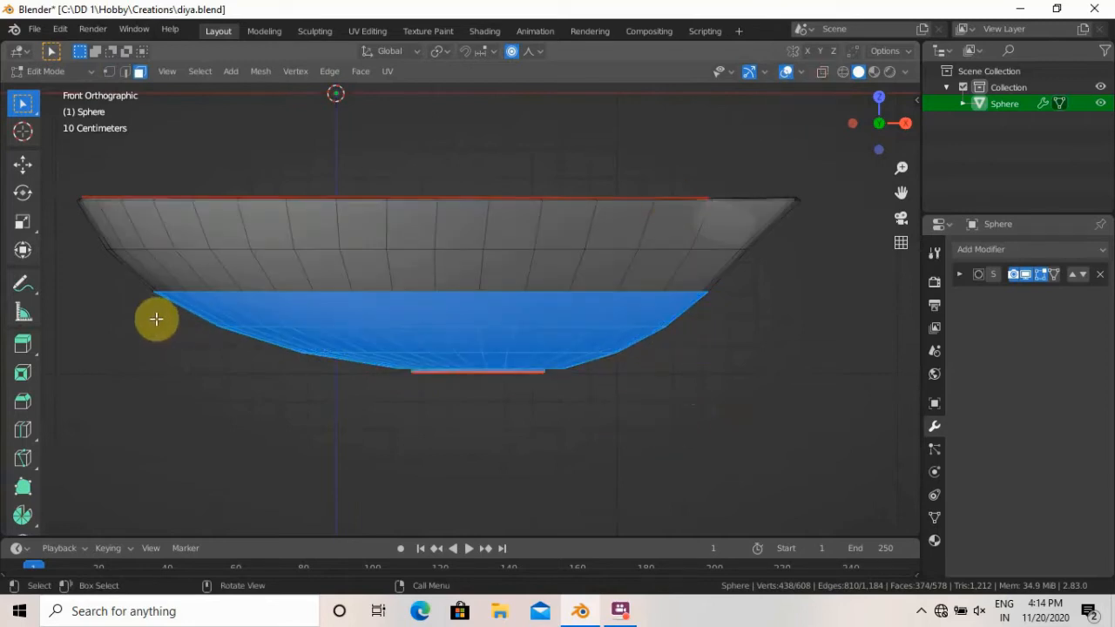
middle_click_drag(137, 311, 150, 313)
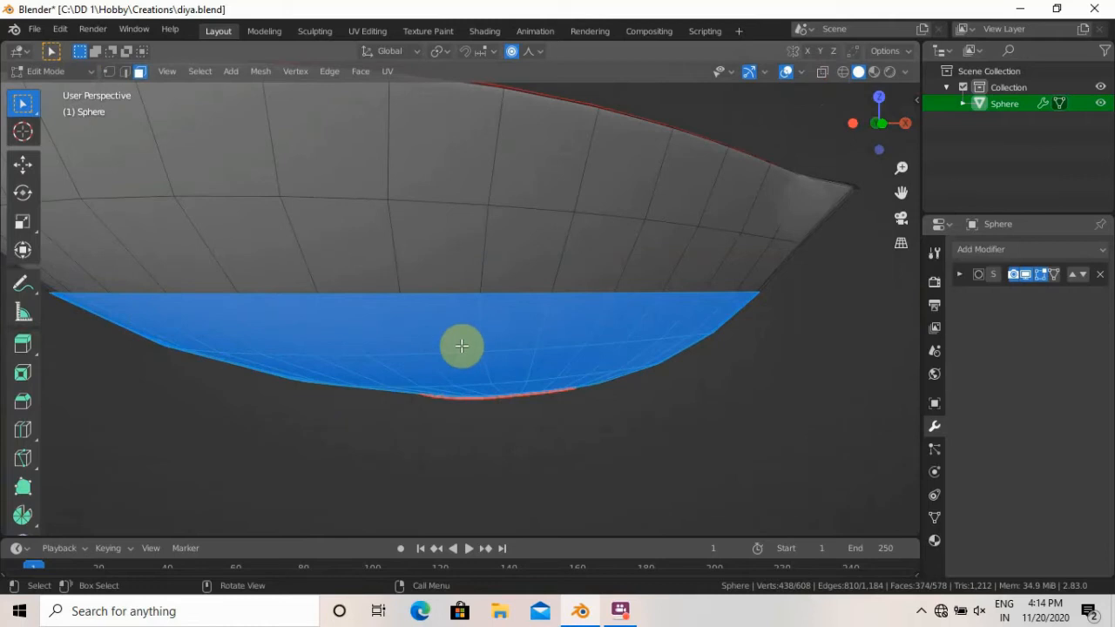
key("KP_1")
key("c")
mouse_move(221, 336)
left_mouse_down("shift")
mouse_move(613, 335)
mouse_move(589, 358)
mouse_move(380, 357)
mouse_move(236, 333)
mouse_move(446, 374)
mouse_move(694, 323)
mouse_move(598, 354)
left_mouse_up("shift")
right_click(602, 369)
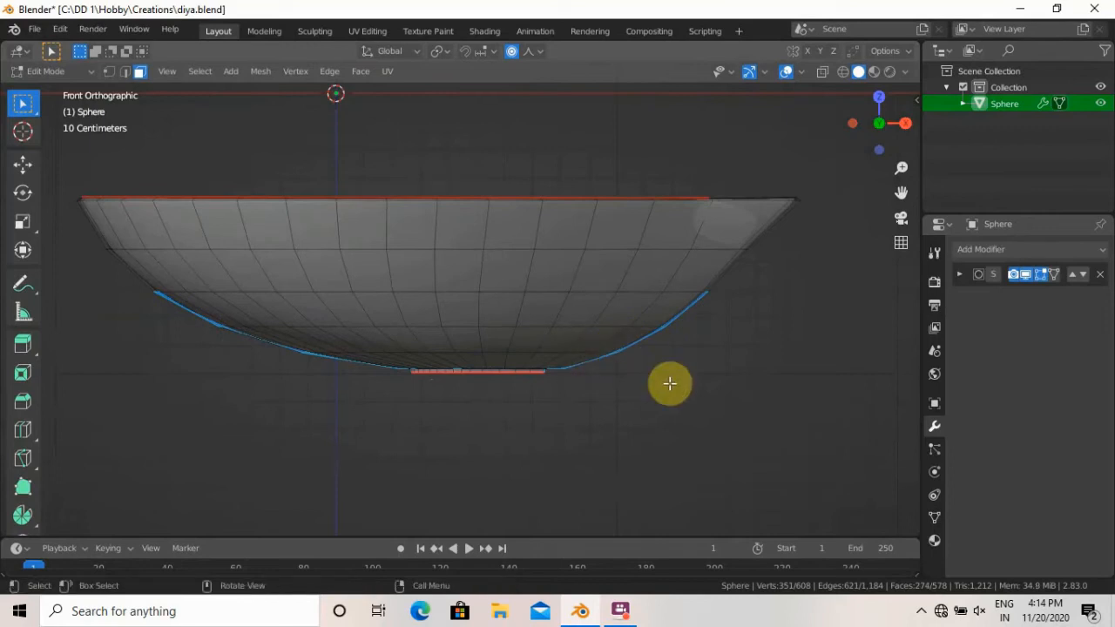
Circle-deselect the selected outer wall faces on the bowl's opposite side from the back view.
key("KP_3")
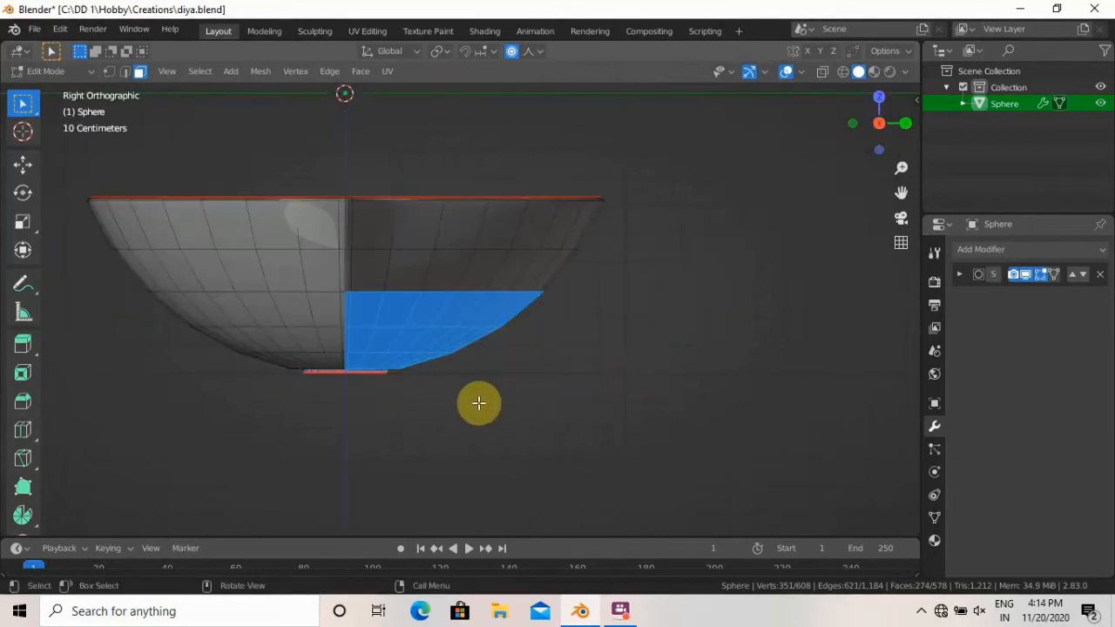
key("ctrl+KP_1")
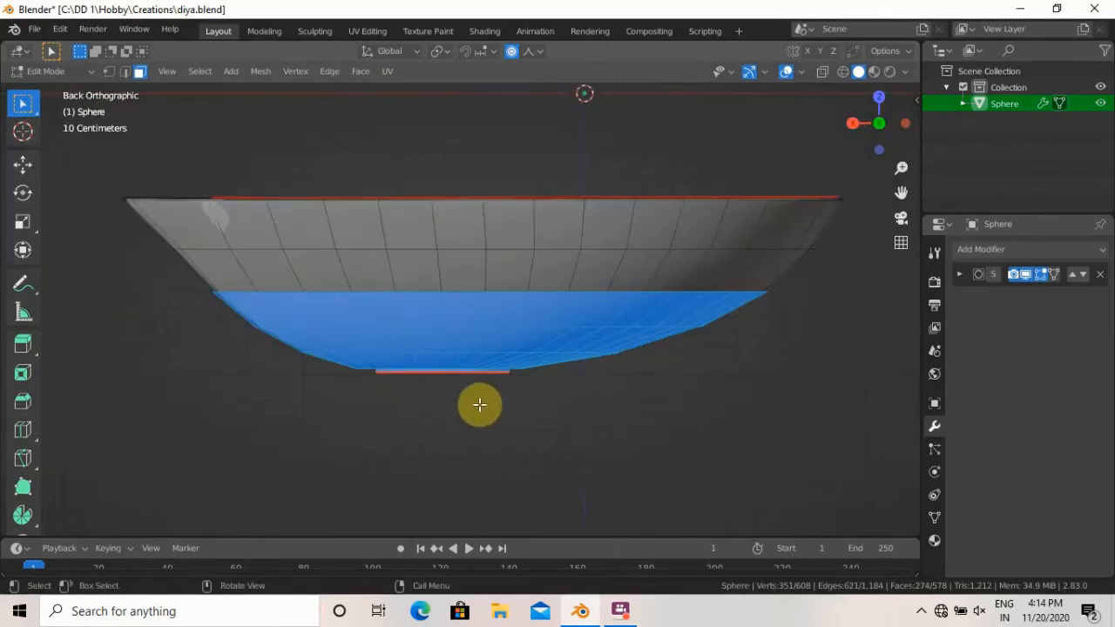
key("c")
mouse_move(222, 317)
left_mouse_down("shift")
mouse_move(667, 328)
mouse_move(629, 347)
mouse_move(381, 369)
mouse_move(455, 374)
mouse_move(444, 369)
left_mouse_up("shift")
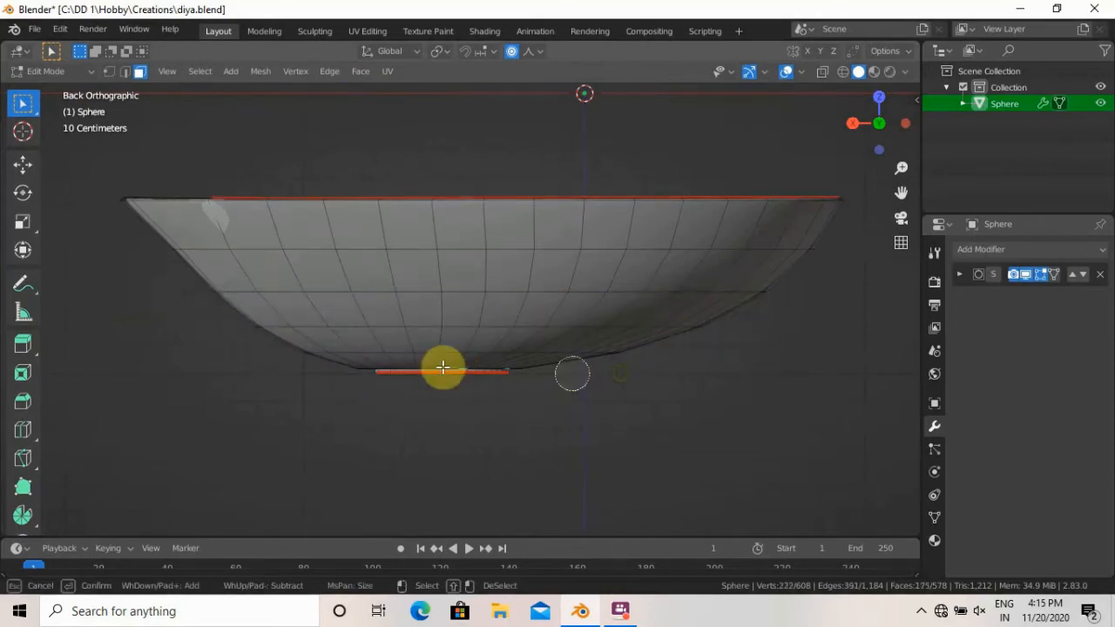
key("Escape")
Deselect the four stray outer faces remaining around the creased base on the bowl's underside.
middle_click_drag(544, 452, 508, 309)
scroll(513, 462, "up", 8)
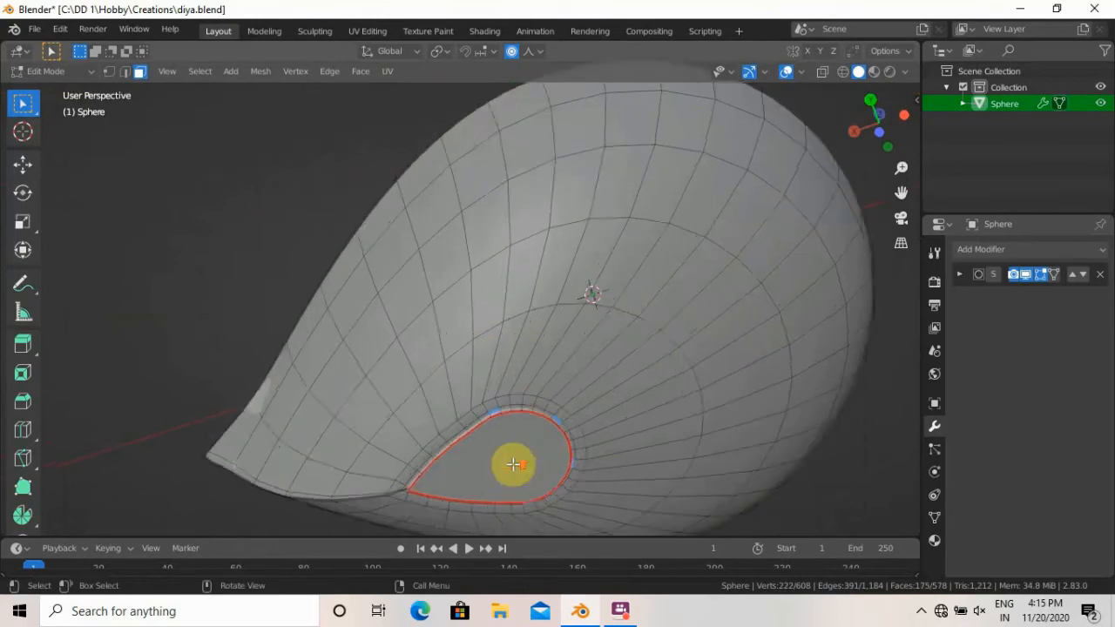
middle_click_drag(666, 487, 553, 250, "shift")
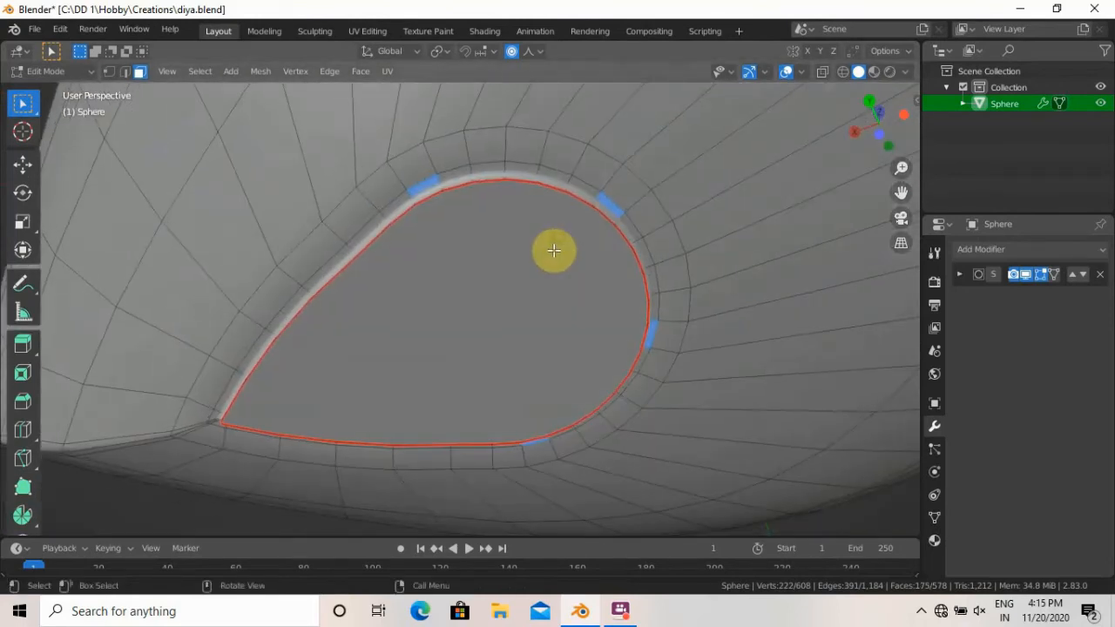
key("c")
left_click(616, 199, "shift")
left_click(435, 184, "shift")
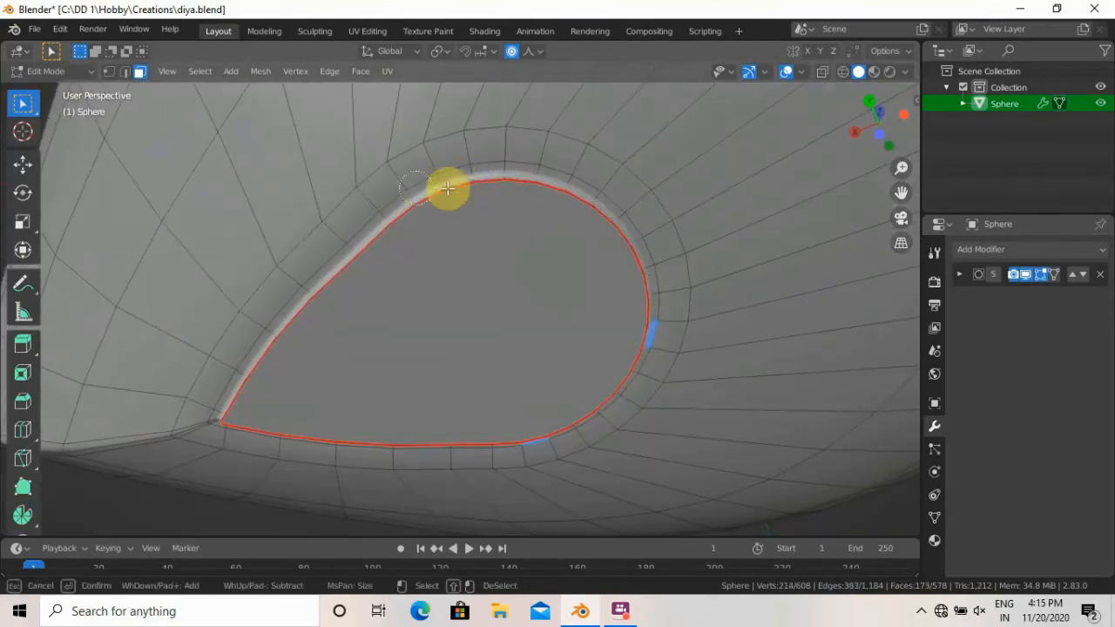
left_click(653, 331, "shift")
left_click(545, 448, "shift")
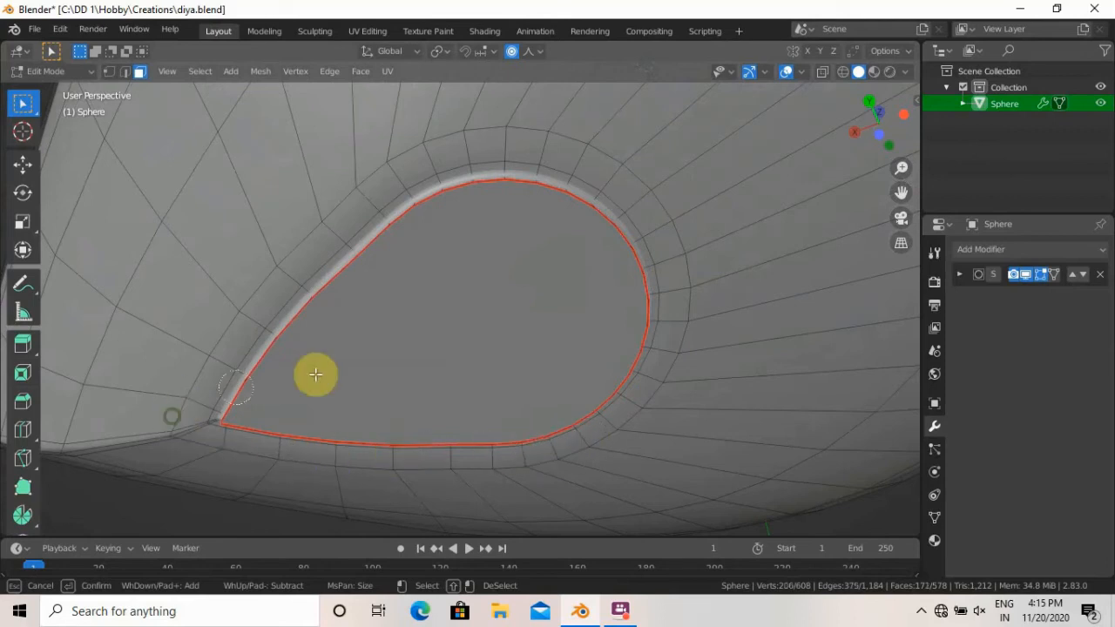
key("Escape")
Check the selection inside the bowl in solid shading and separate the selected inner faces into a new object.
middle_click_drag(723, 218, 774, 456)
scroll(586, 389, "down", 5)
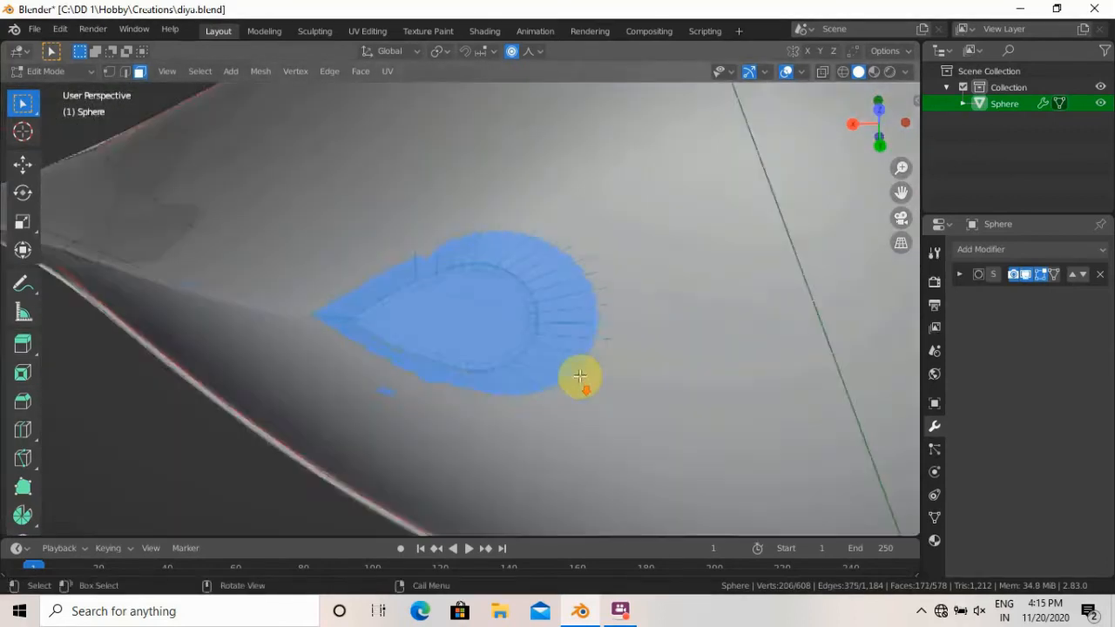
mouse_move(531, 332)
middle_mouse_down()
mouse_move(398, 316)
mouse_move(619, 391)
mouse_move(562, 305)
mouse_move(534, 195)
mouse_move(525, 196)
mouse_move(635, 385)
mouse_move(493, 313)
middle_mouse_up()
key("shift+z")
key("z")
left_click(688, 356)
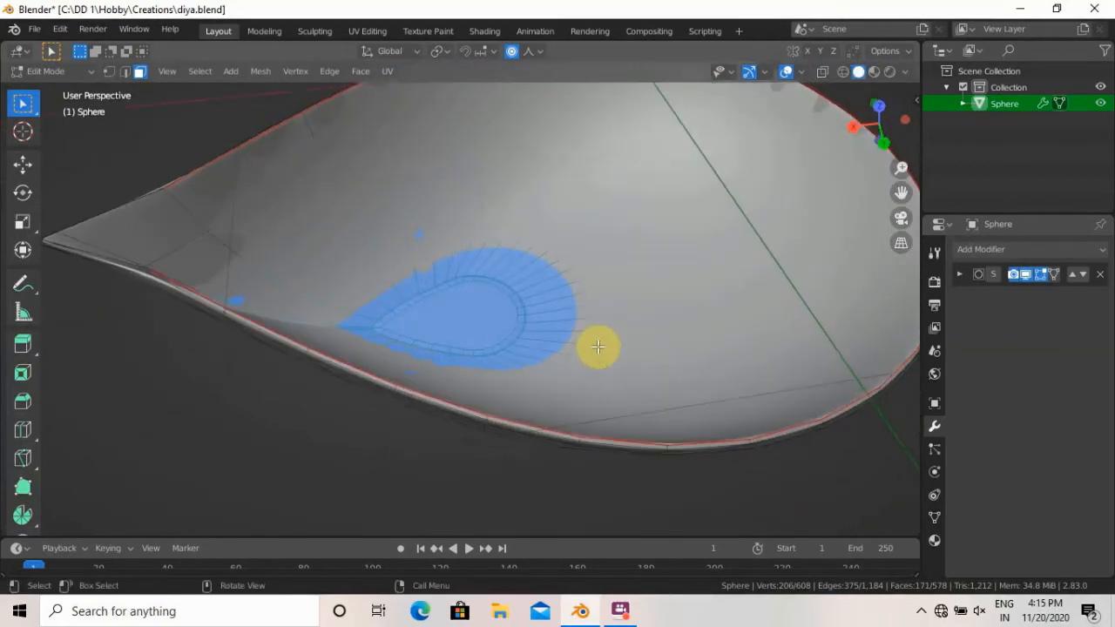
key("p")
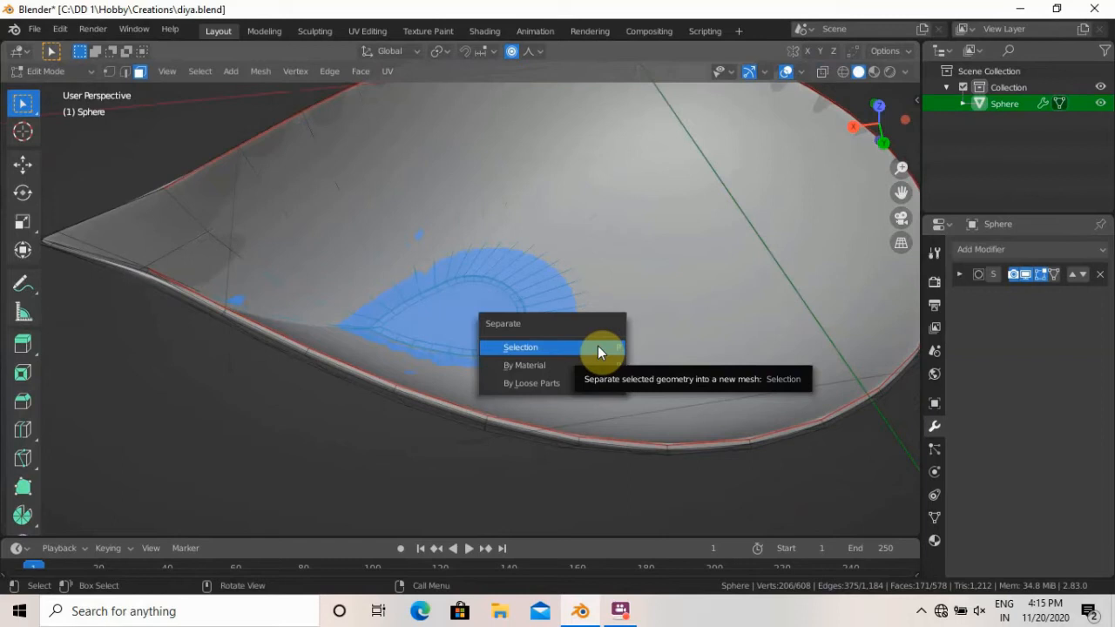
left_click(598, 345)
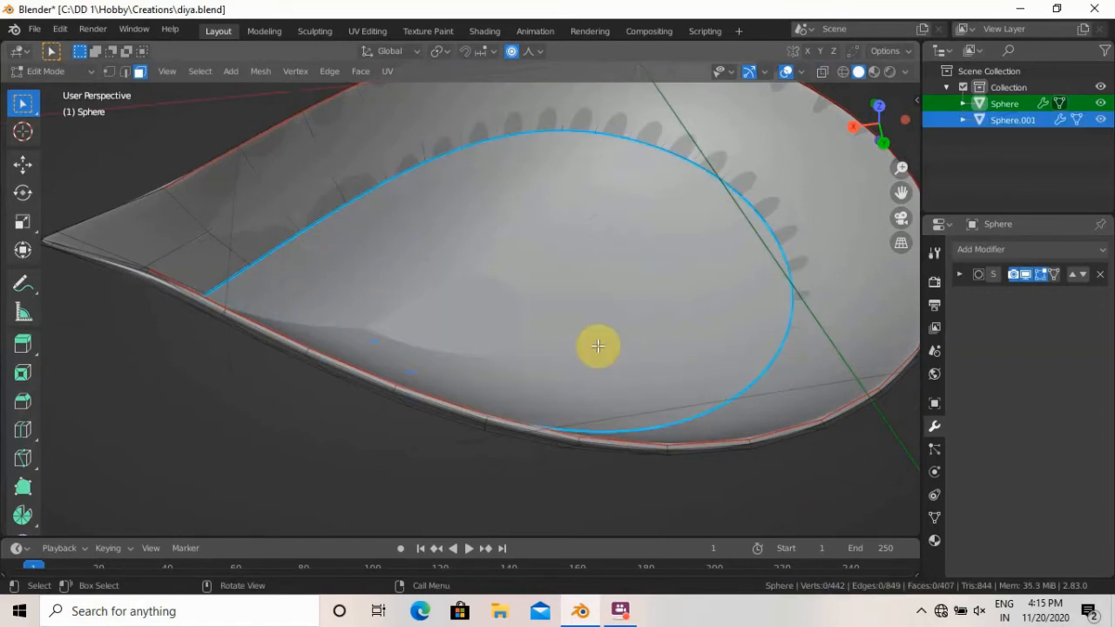
Leave the bowl's Edit Mode, select only the separated inner piece and enter Edit Mode on it.
middle_click_drag(597, 346, 475, 326)
middle_click_drag(560, 356, 489, 357)
key("Tab")
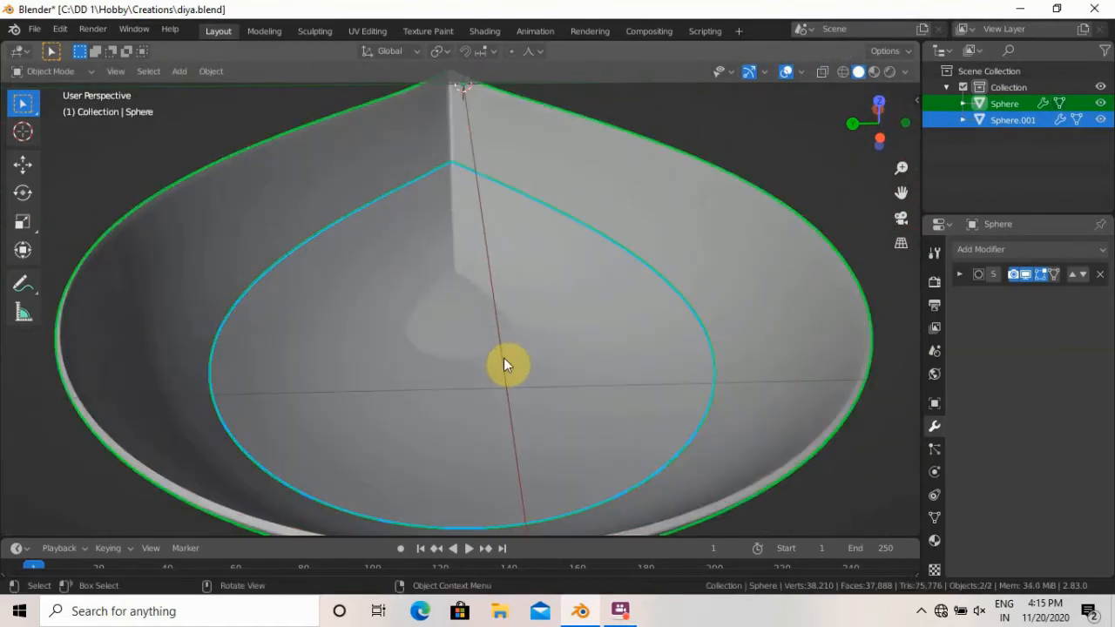
key("Tab")
key("Tab")
left_click(597, 325)
key("Tab")
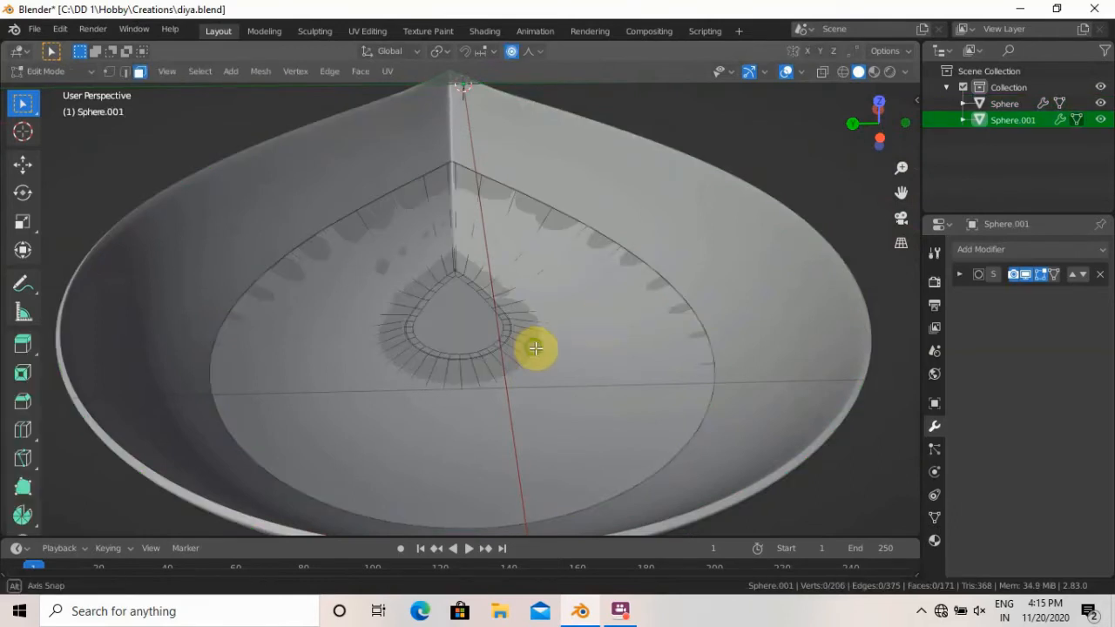
Select the separated piece's outer edge loop, fill it with a face and fully crease its edges.
middle_click_drag(530, 348, 560, 319)
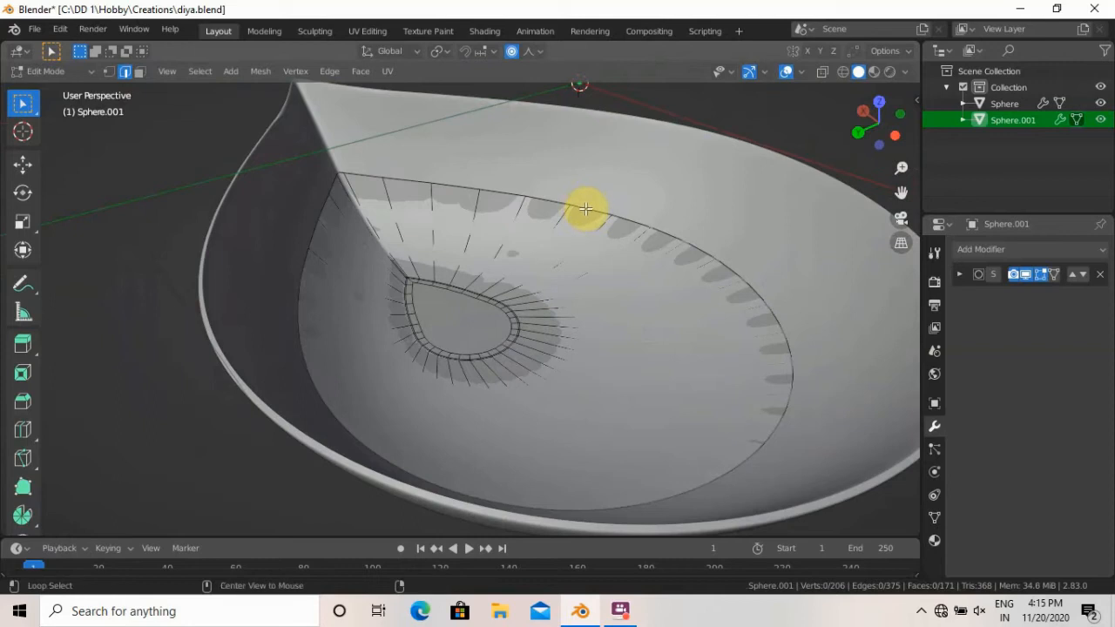
left_click(585, 209, "alt")
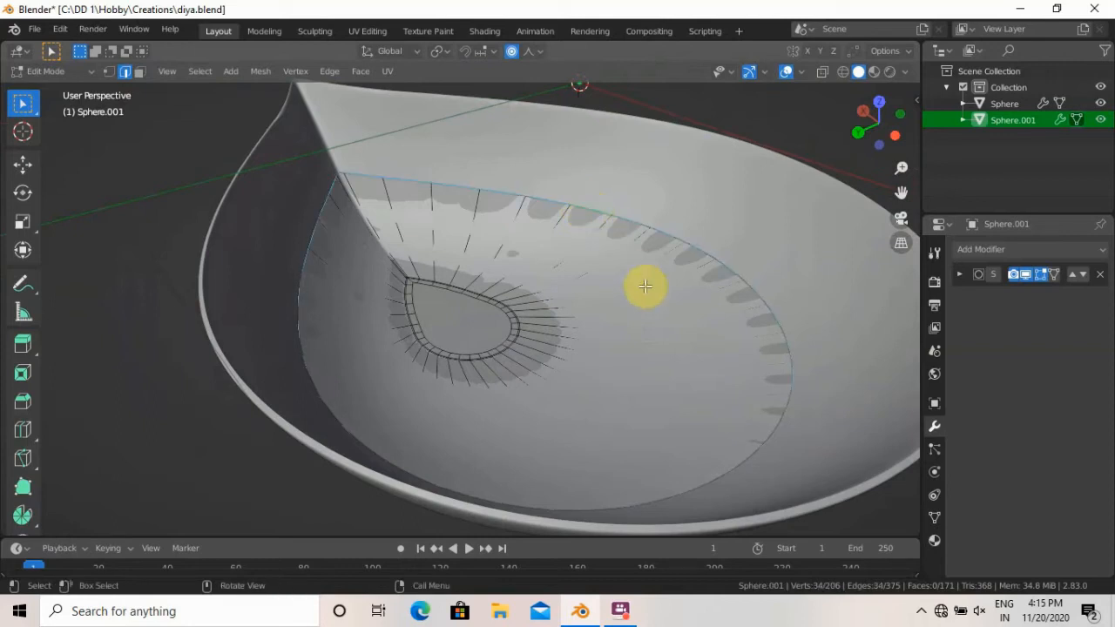
key("f")
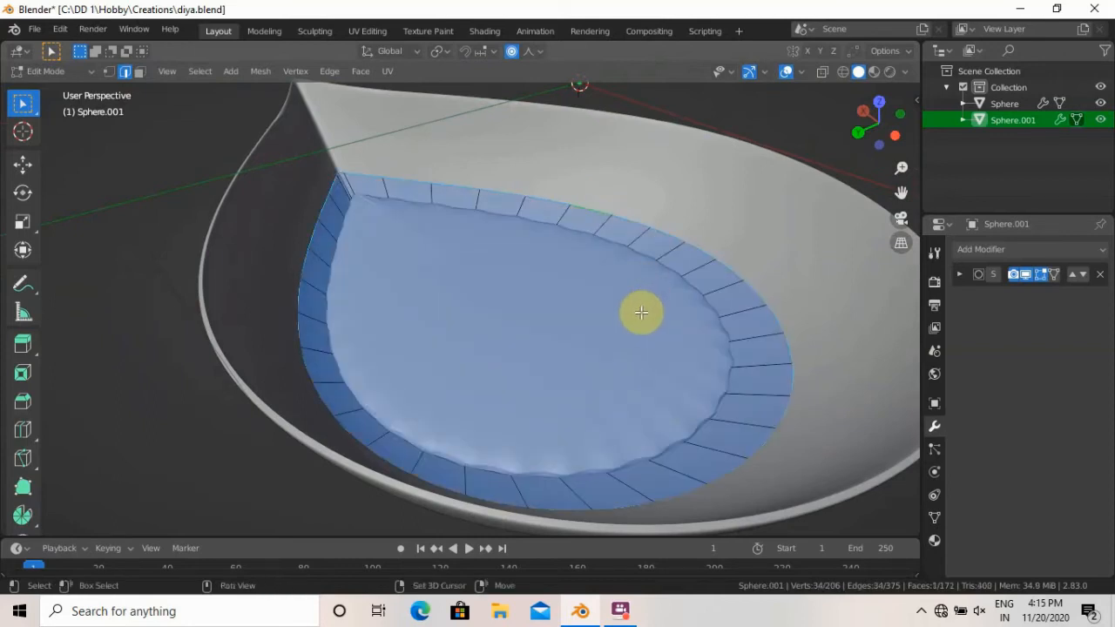
key("shift+e")
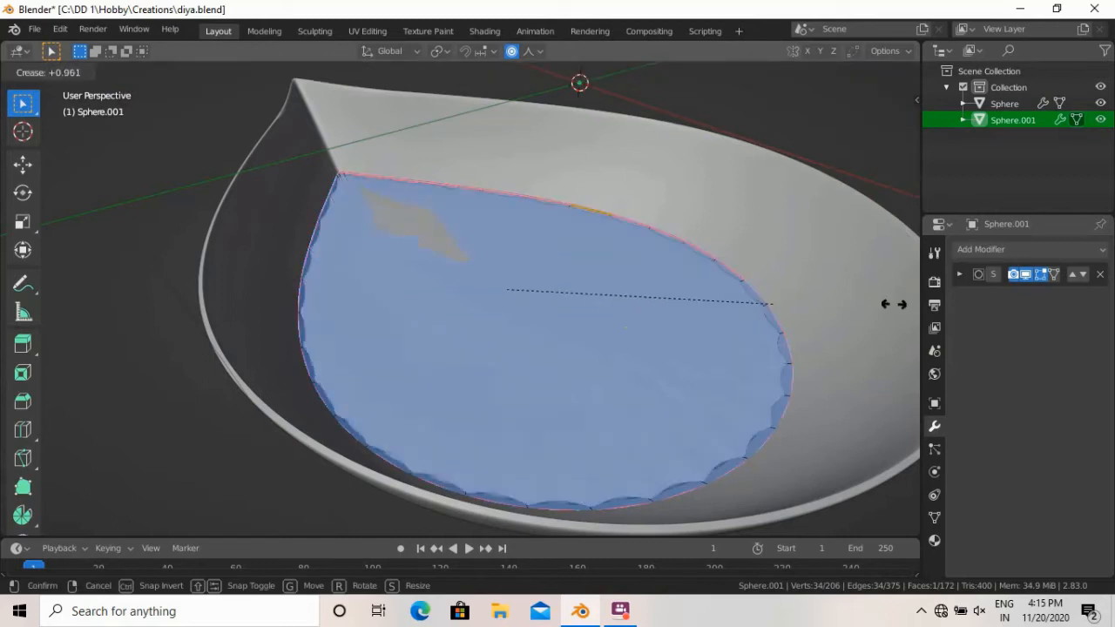
left_click(72, 315)
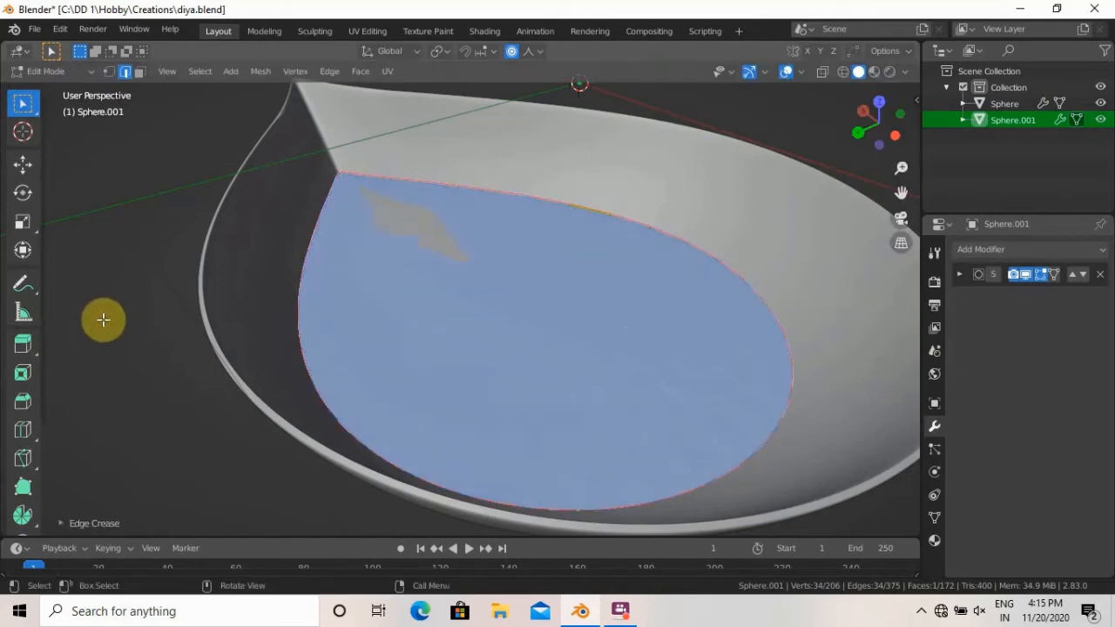
Return to Object Mode and rename the separated inner object as Oil.
key("Tab")
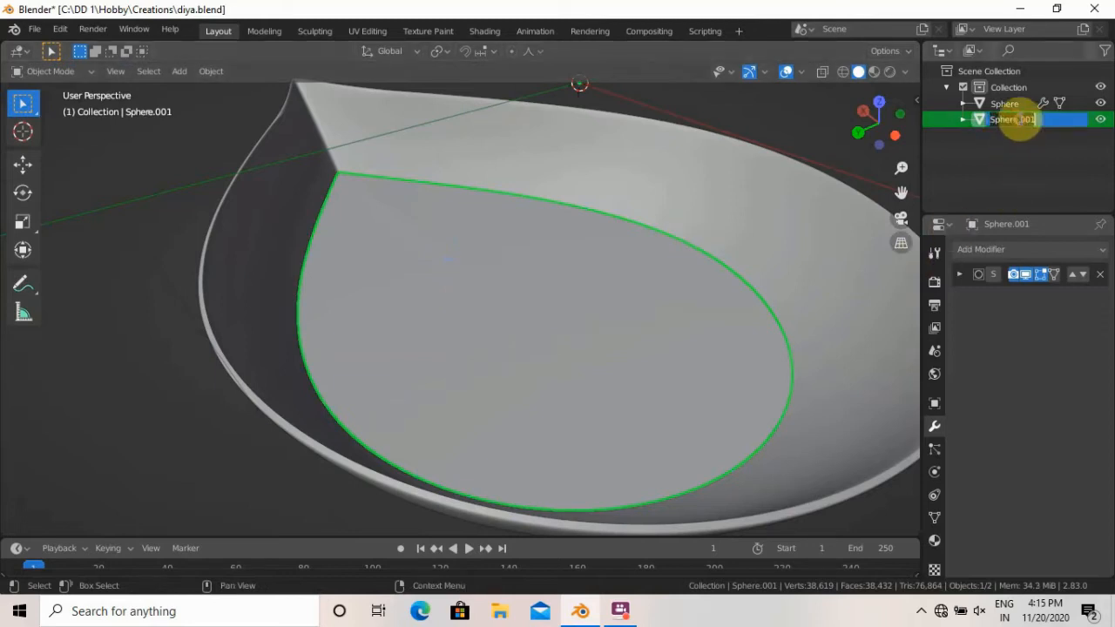
left_click(1019, 120)
type("Oil")
key("Return")
Rename the outer bowl object as Diya.
double_click(1014, 120)
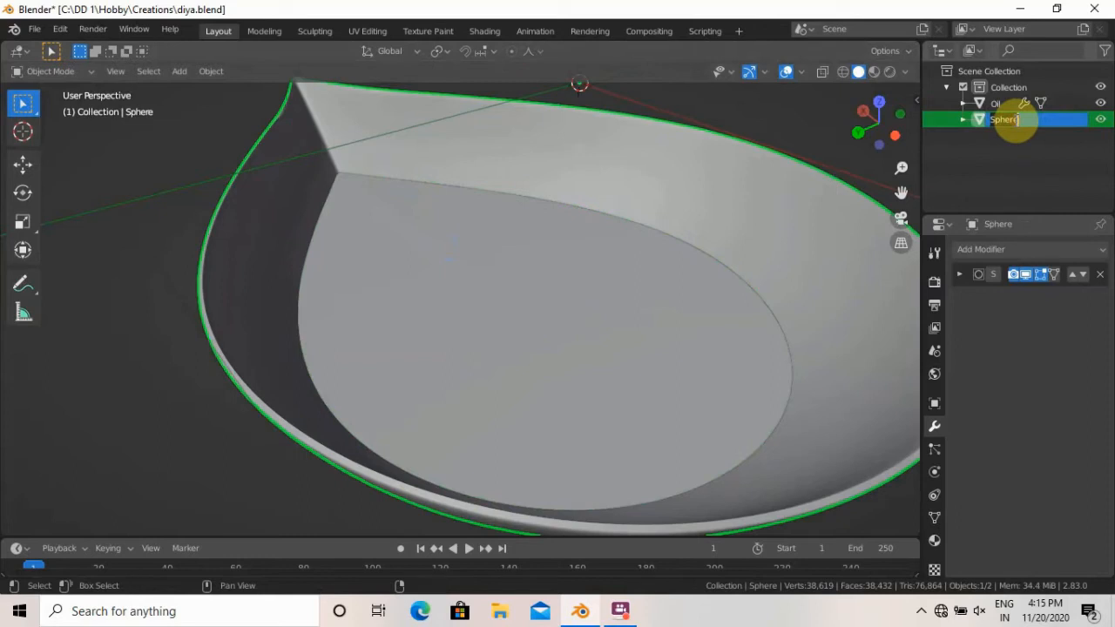
type("Diya")
key("Return")
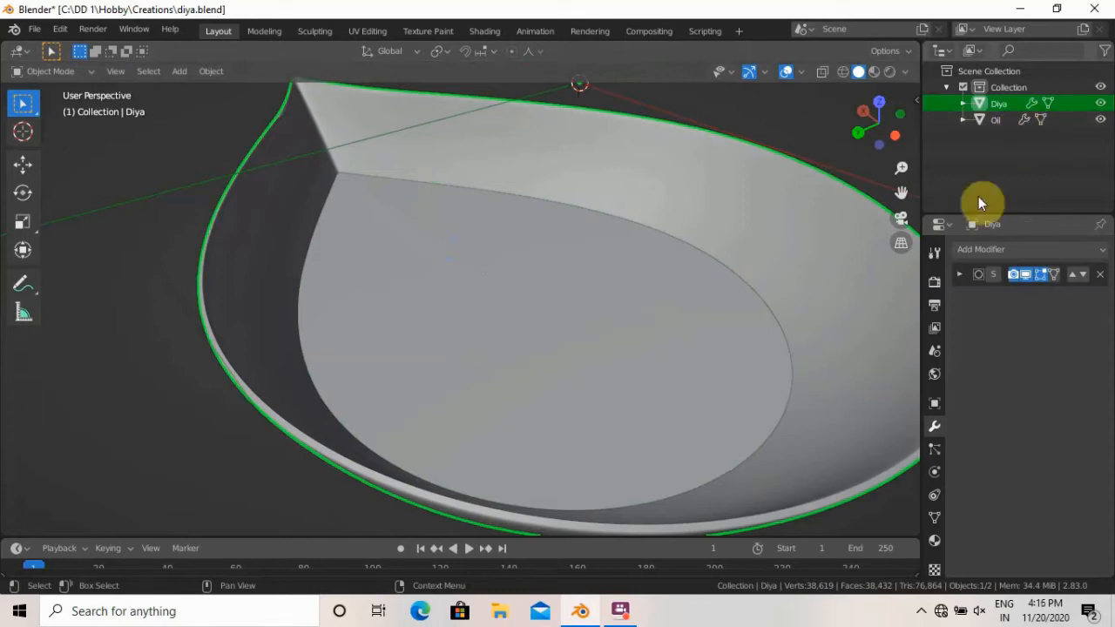
Add a Bézier curve to the scene alongside the Diya and Oil objects.
middle_click_drag(332, 374, 752, 392)
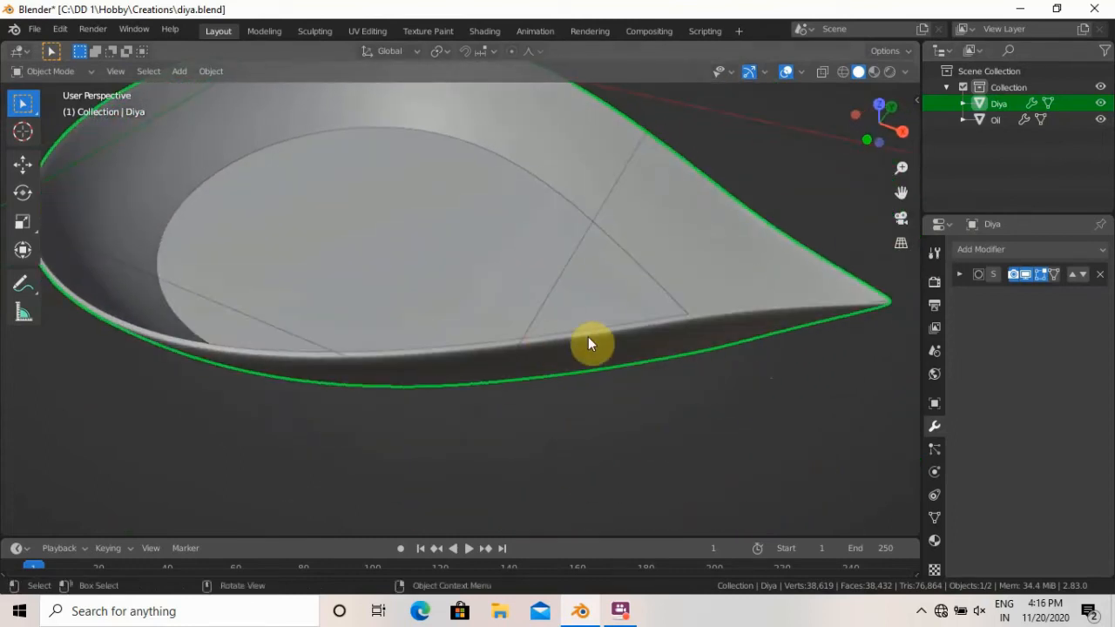
middle_click_drag(634, 321, 597, 358)
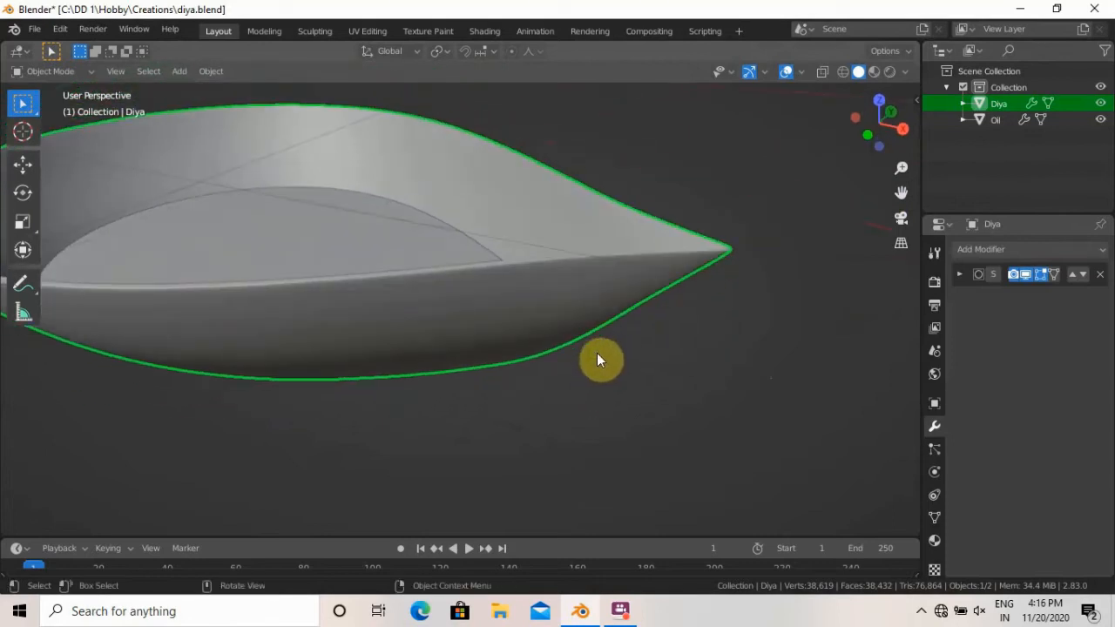
mouse_move(552, 304)
middle_mouse_down()
mouse_move(587, 326)
mouse_move(555, 322)
middle_mouse_up()
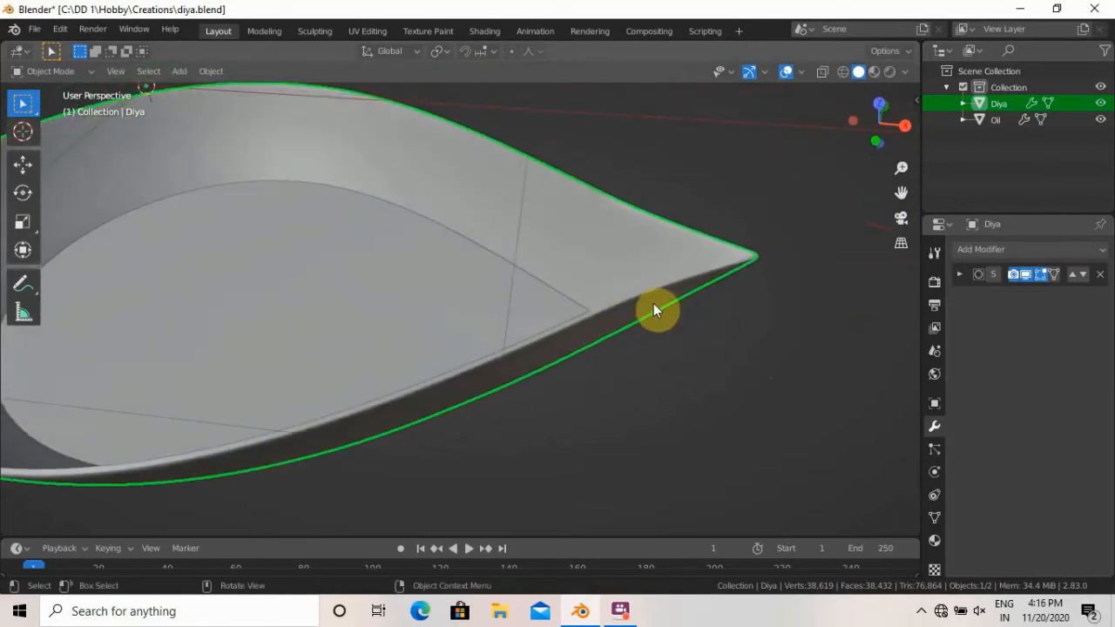
key("shift+a")
mouse_move(647, 242)
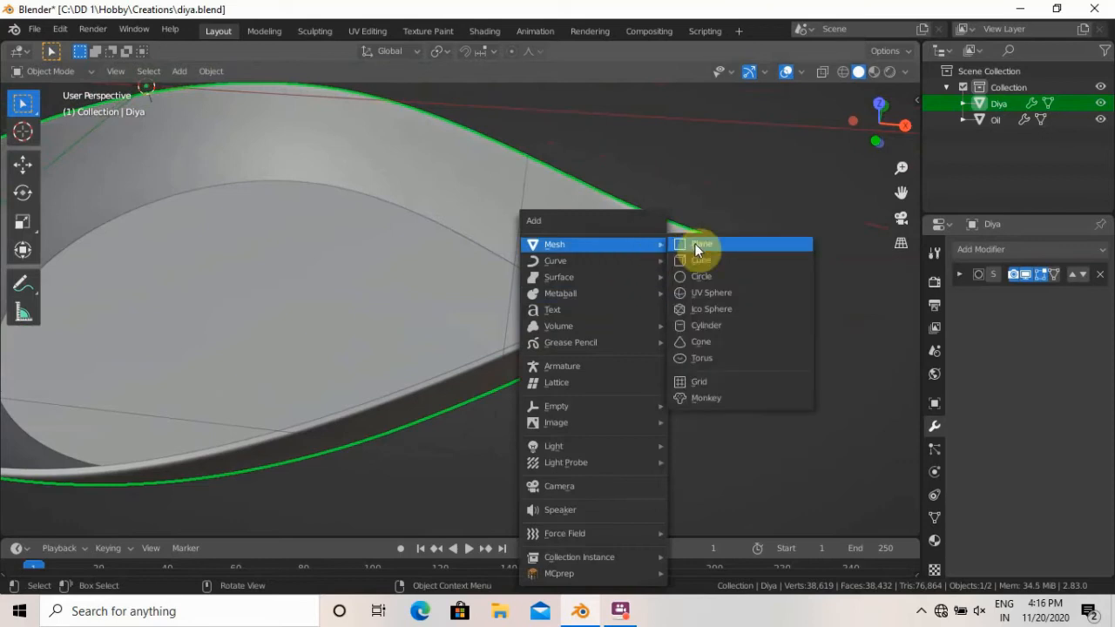
mouse_move(592, 261)
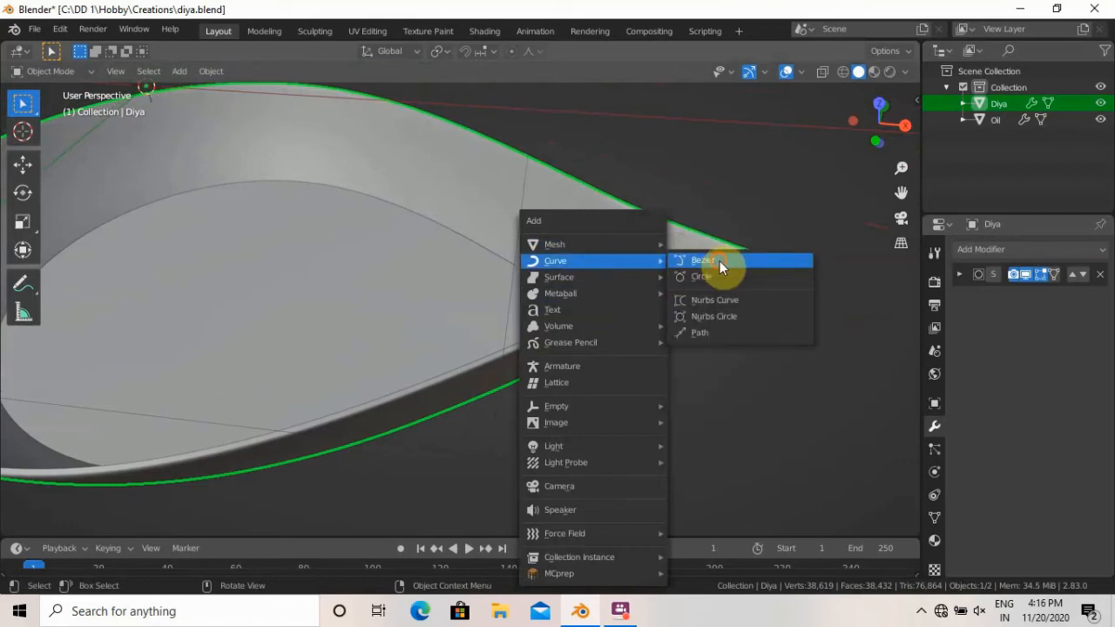
left_click(719, 260)
Rotate the new Bézier curve -90 degrees about the global X axis.
scroll(413, 247, "down", 4)
middle_click_drag(363, 242, 502, 284, "shift")
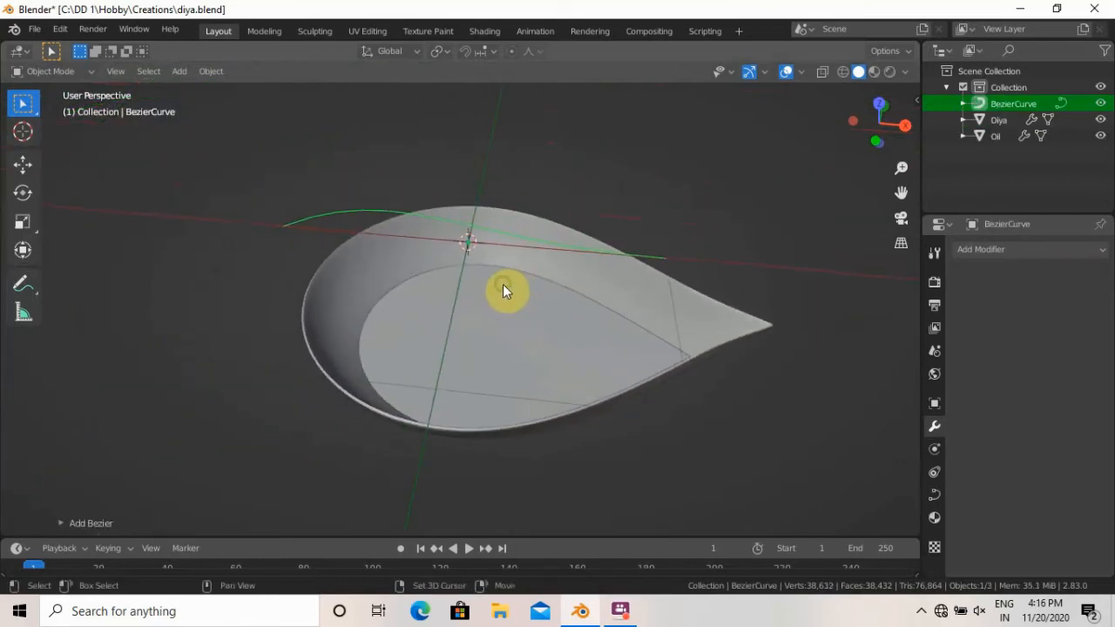
key("r")
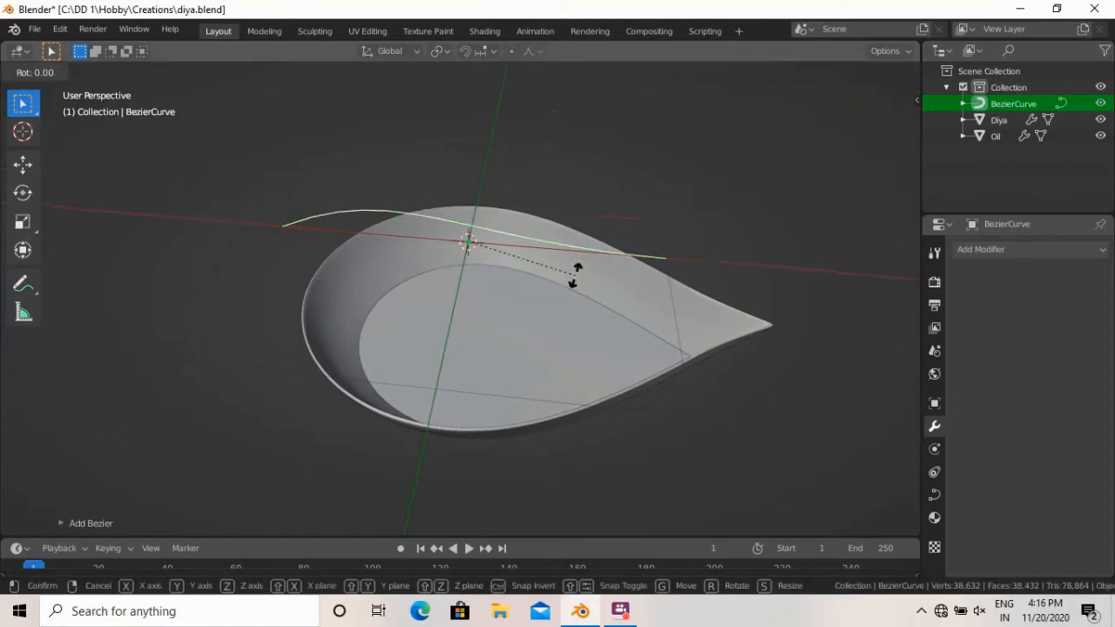
type("x")
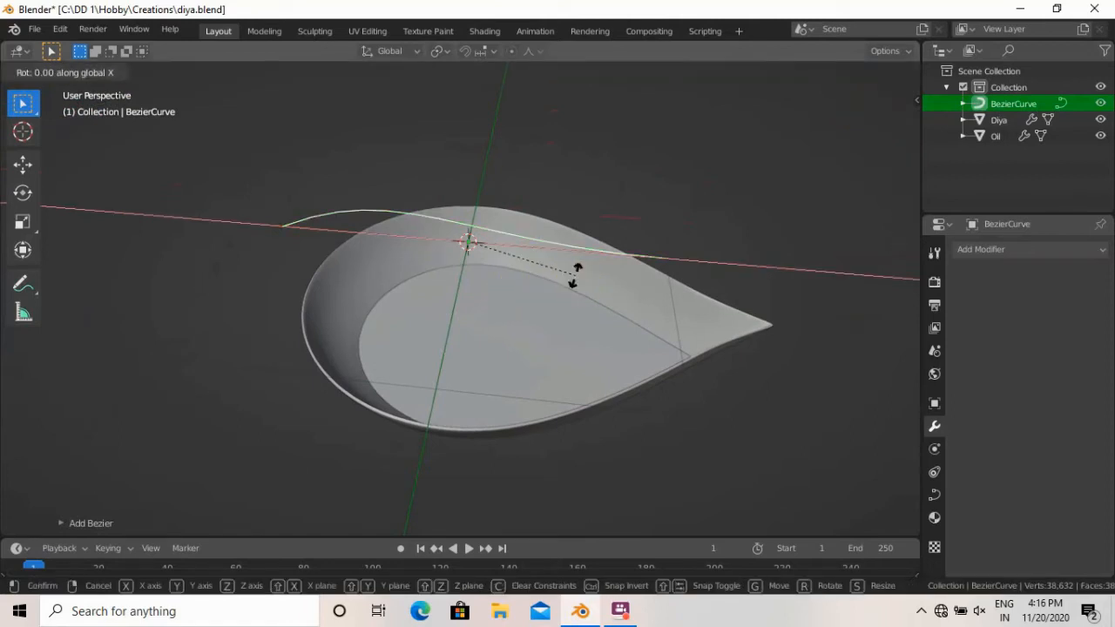
type("-90")
key("Return")
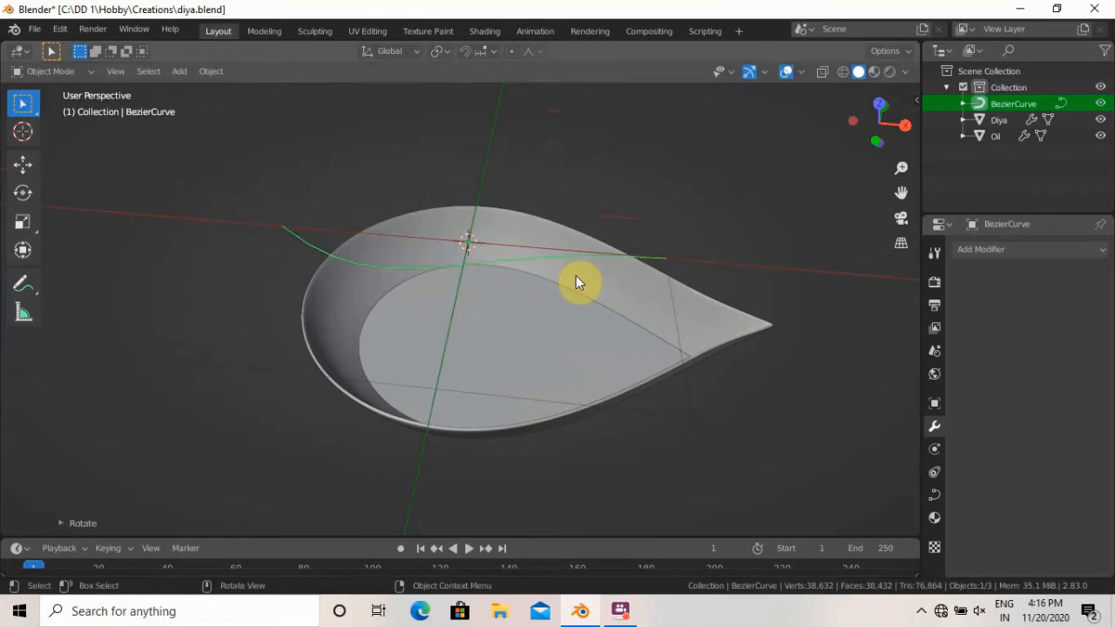
Move the Bézier curve in front view so that it extends past the bowl's pointed tip.
key("KP_1")
middle_click_drag(605, 300, 367, 302, "shift")
scroll(370, 302, "up", 1)
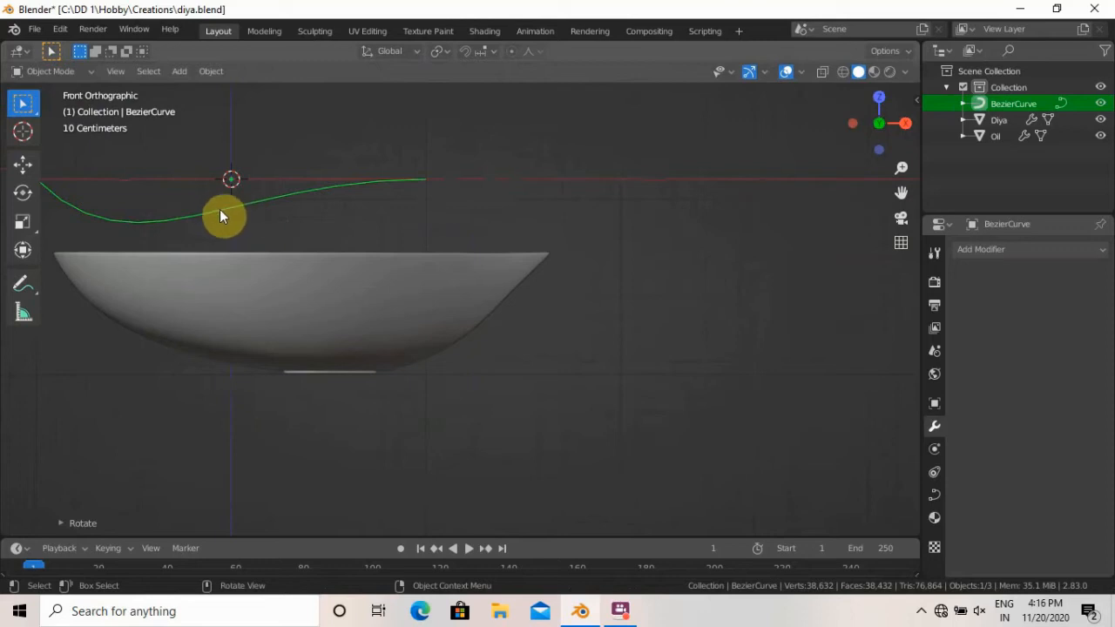
key("g")
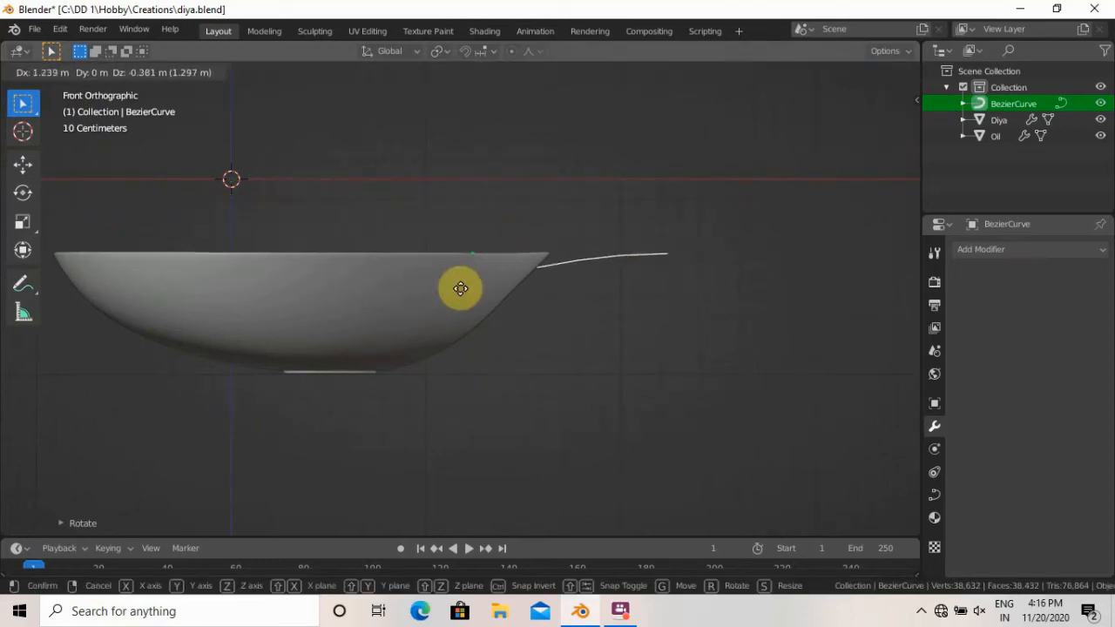
left_click(466, 277)
Edit the curve in wireframe, tilting its inner end point's handles flatter and moving that point down inside the bowl.
key("Tab")
scroll(505, 308, "up", 1)
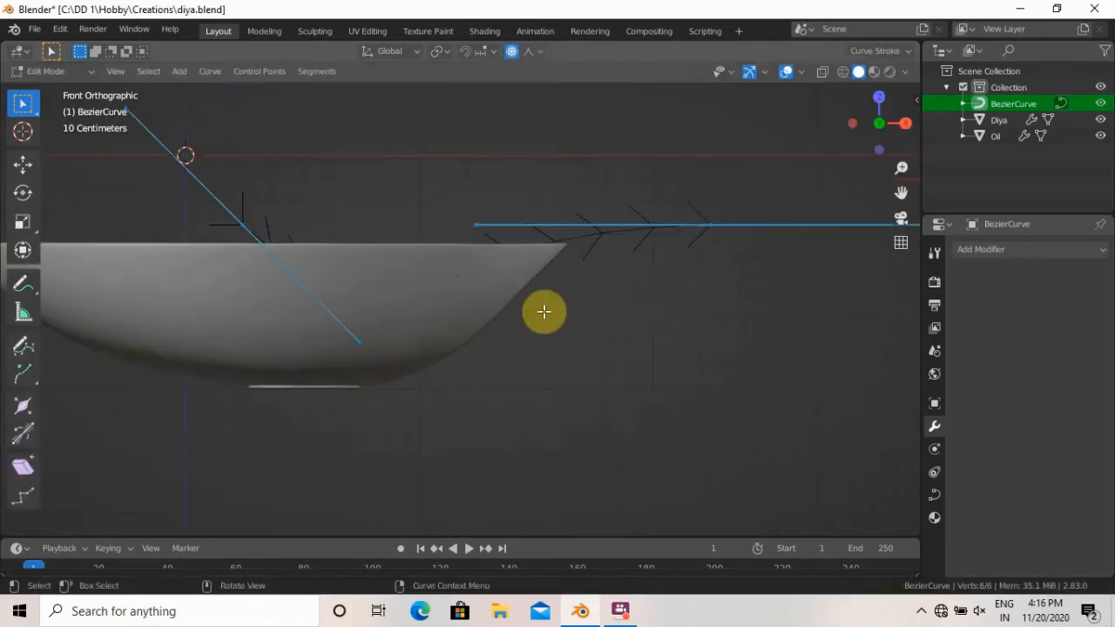
key("z")
left_click(181, 365)
scroll(430, 323, "up", 2, "shift")
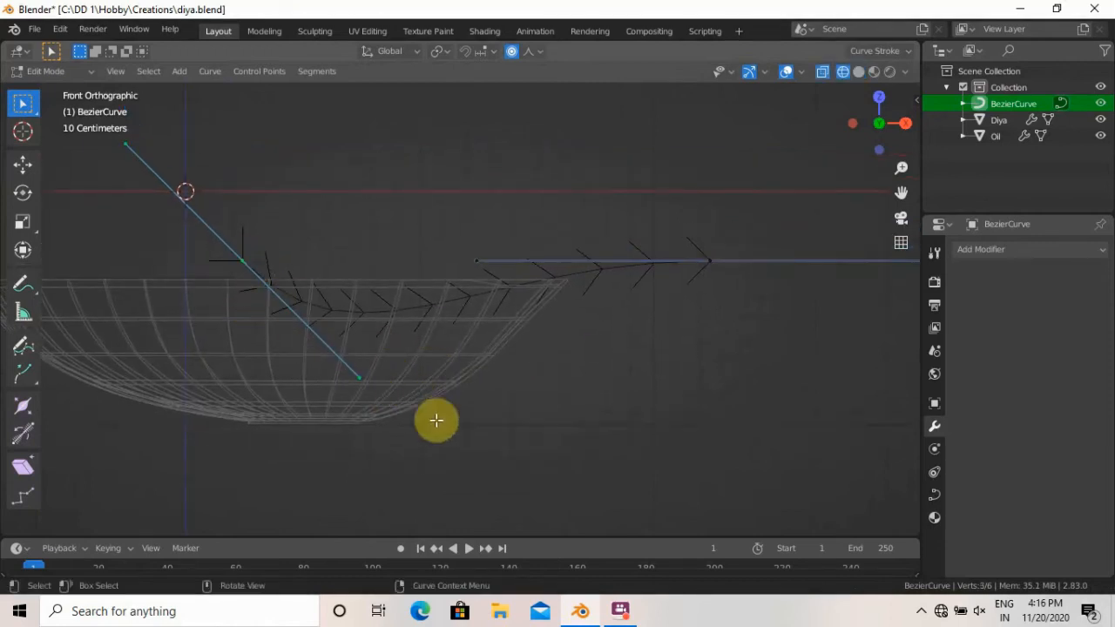
key("r")
left_click(395, 311)
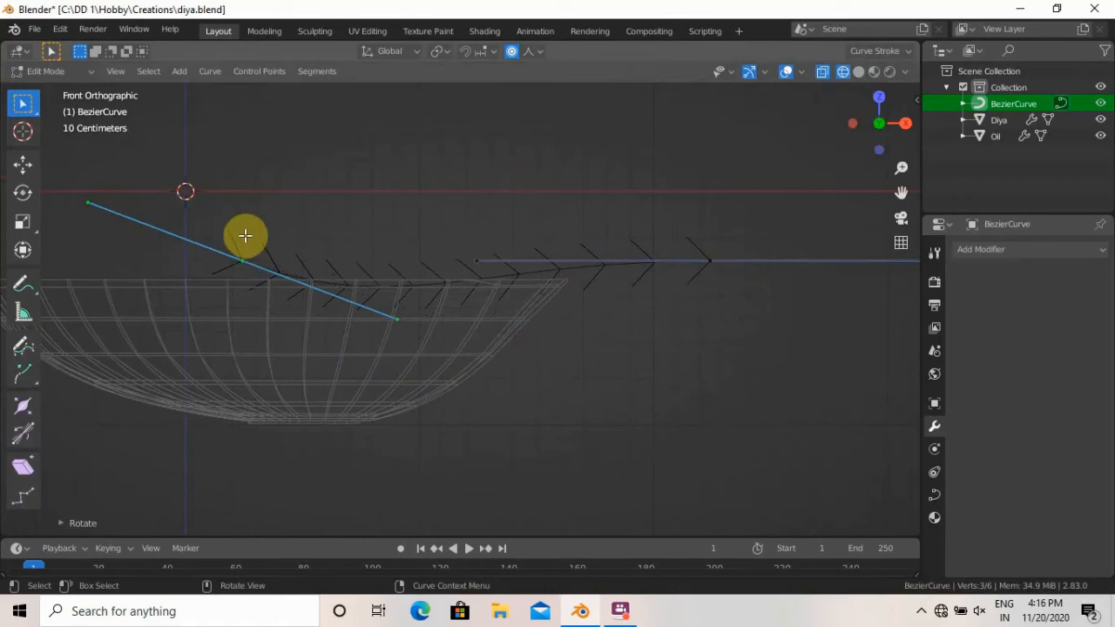
key("g")
left_click(310, 345)
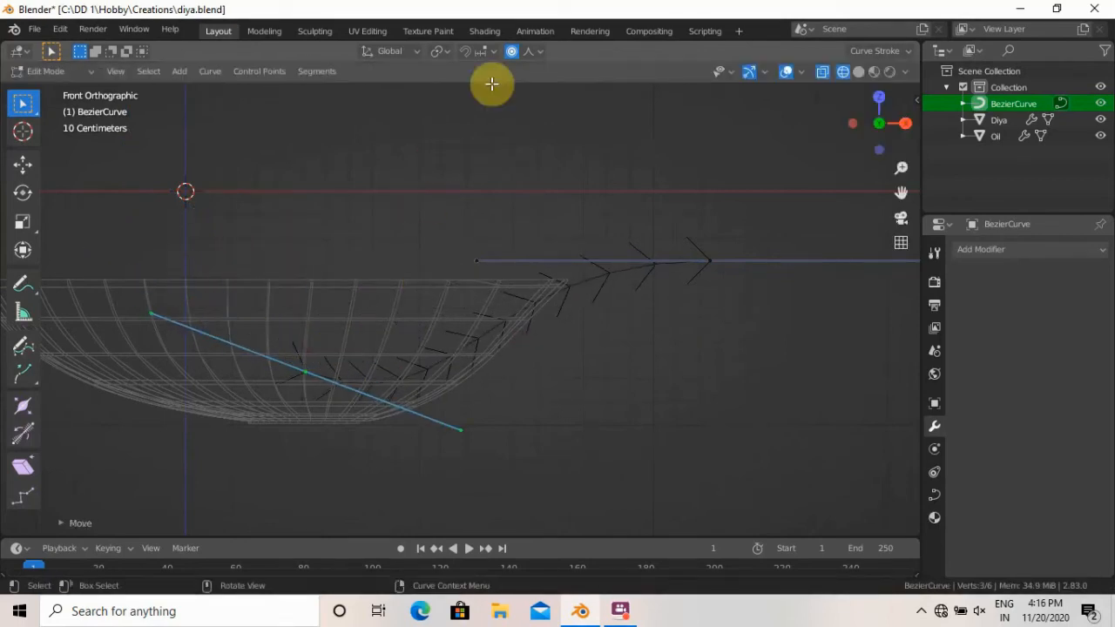
Turn off proportional editing, then rotate the inner end point nearly level and move it close to the bowl's floor.
left_click(512, 51)
key("g")
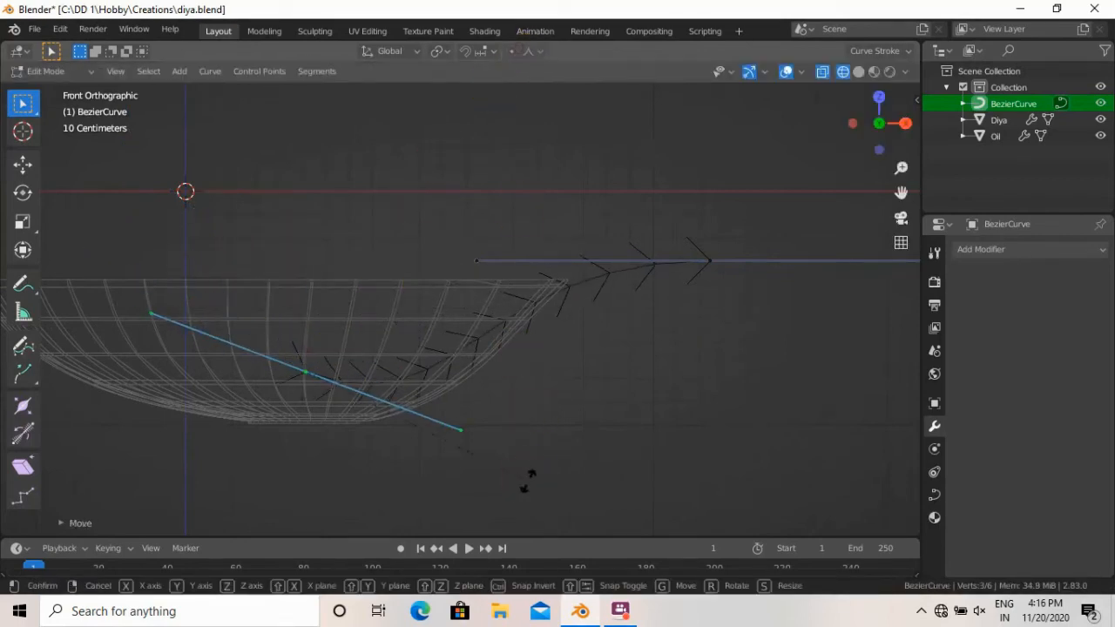
key("r")
left_click(438, 368)
key("g")
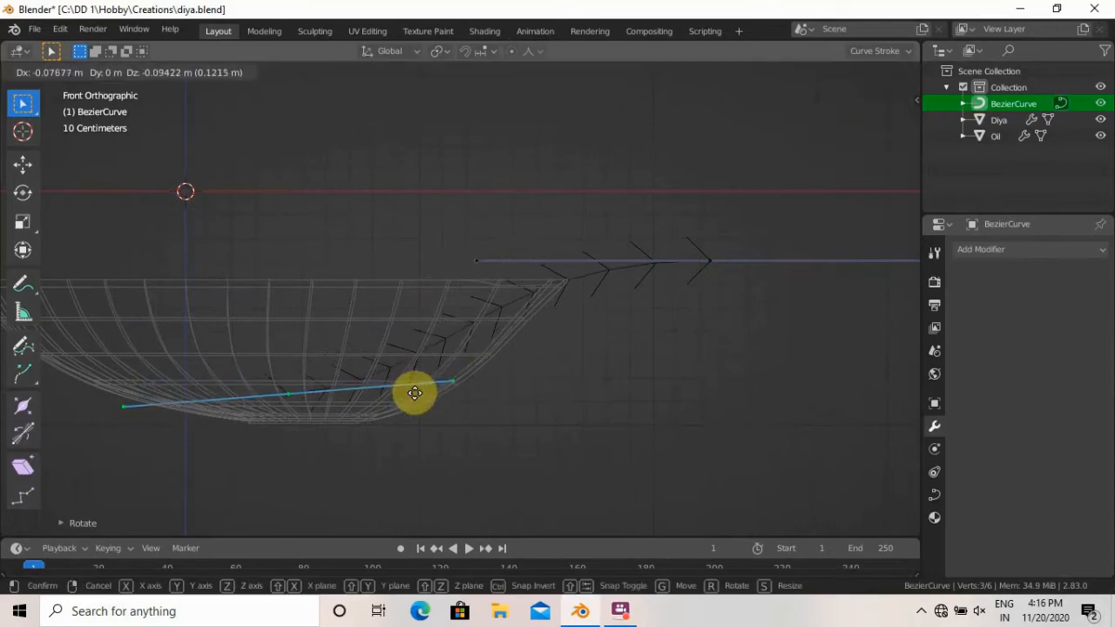
left_click(414, 393)
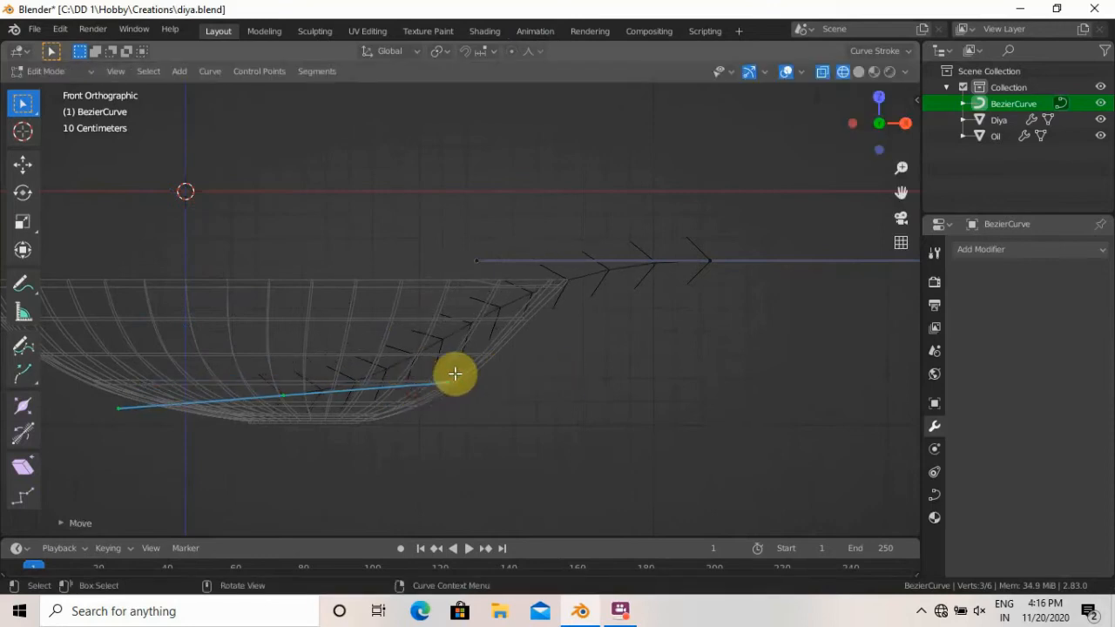
Move the curve's outer end point just beyond the bowl's tip and tilt its handles to follow the sloping spout.
left_click(697, 258)
scroll(664, 348, "up", 3)
middle_click_drag(519, 408, 475, 421, "shift")
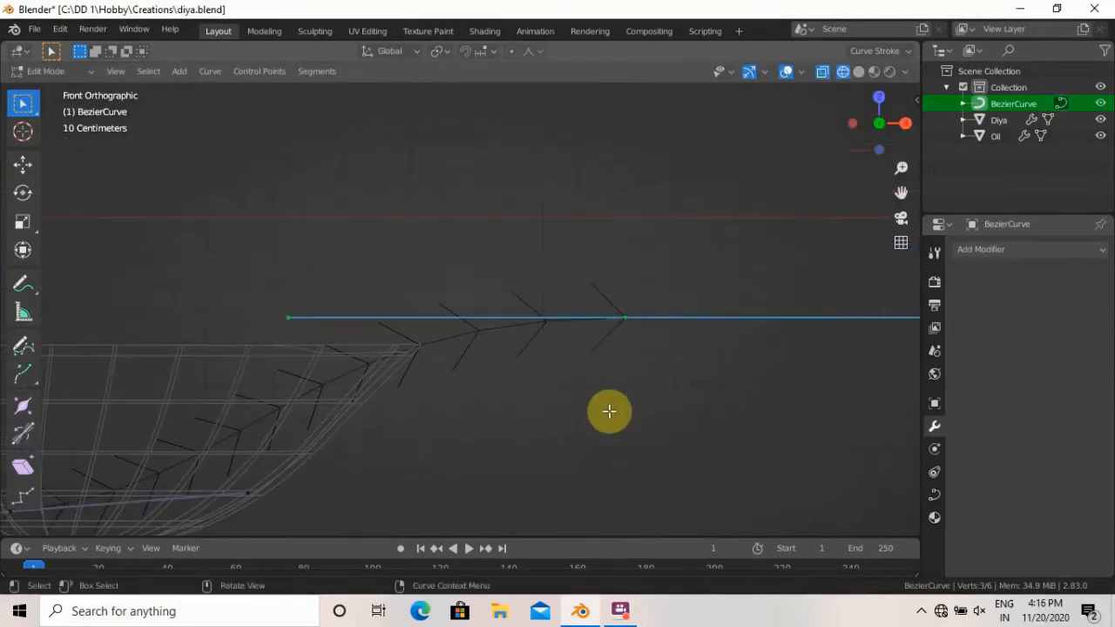
key("g")
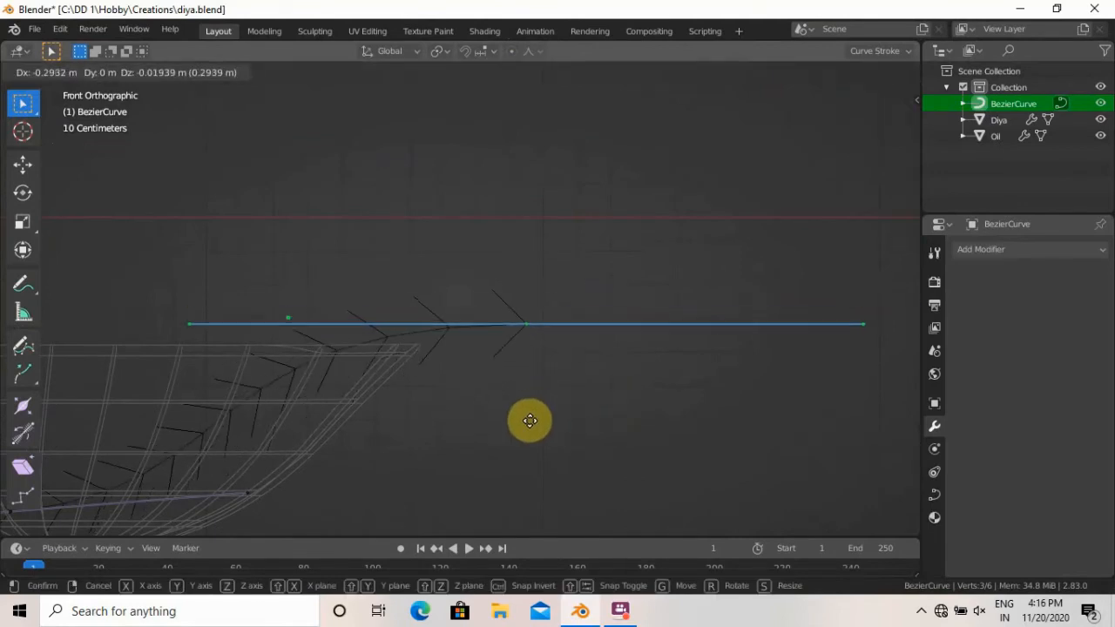
left_click(528, 420)
key("r")
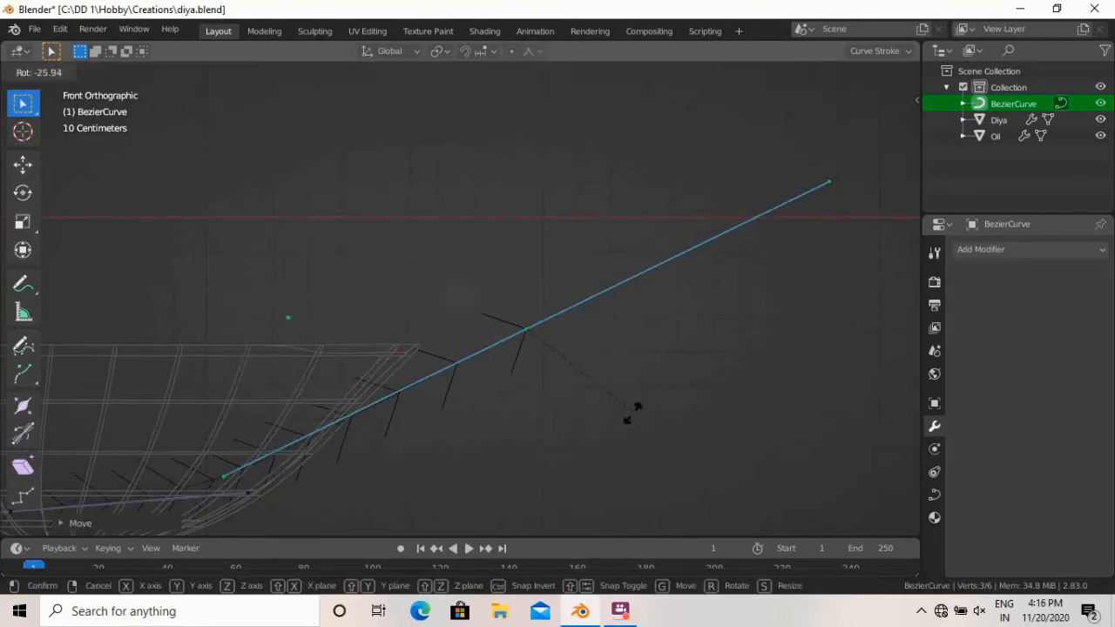
left_click(604, 435)
key("g")
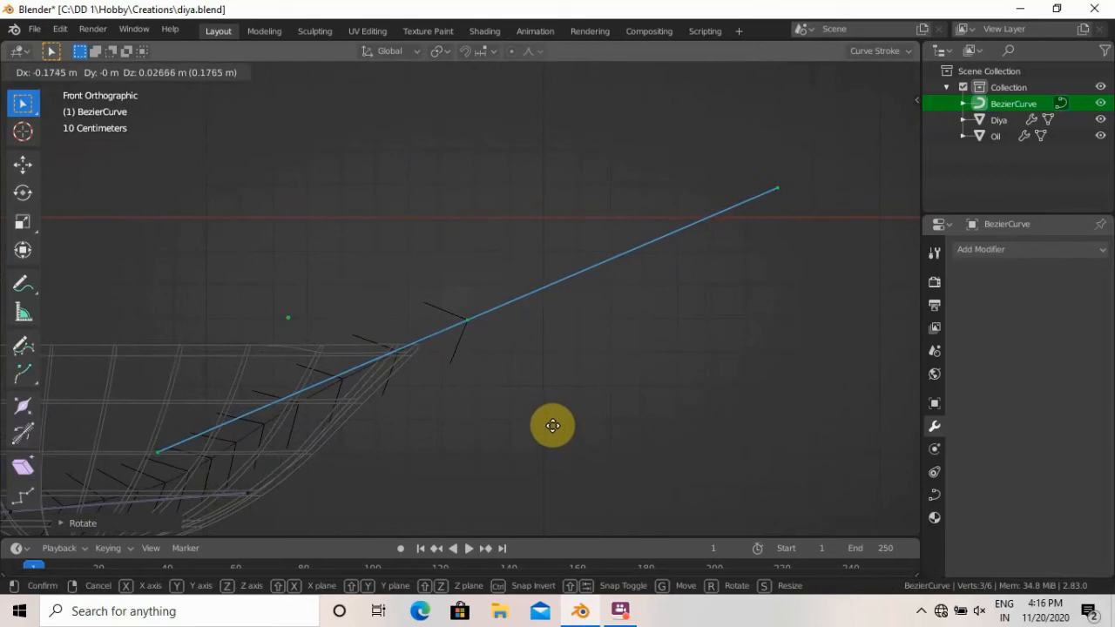
left_click(553, 426)
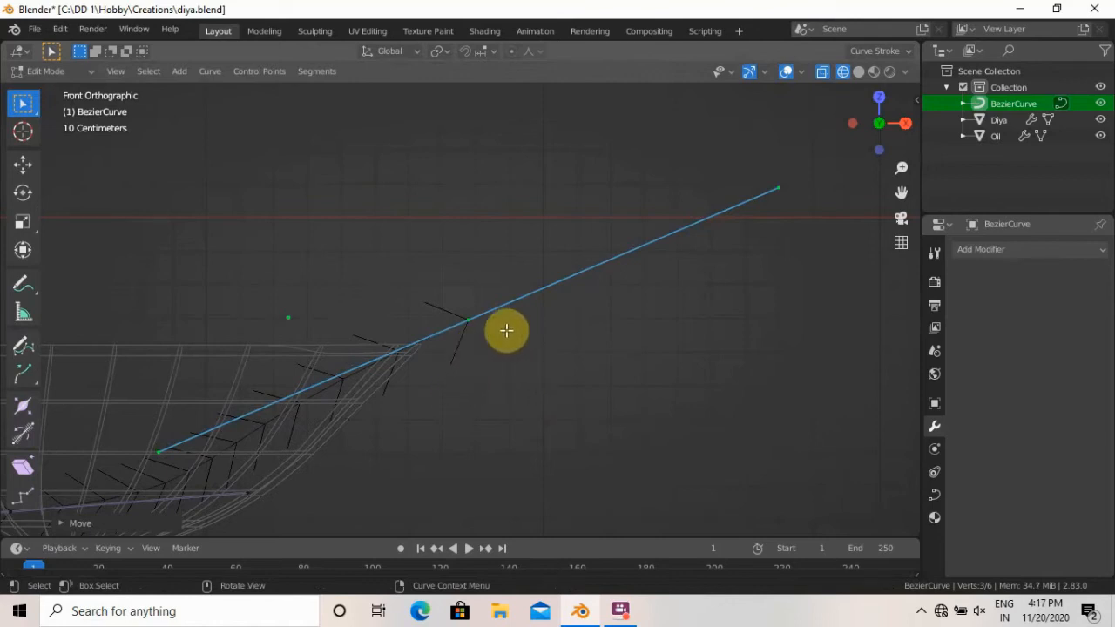
Scale the outer end point's handles to about 0.85, fine-tune its tilt and position at the tip, and leave Edit Mode.
key("s")
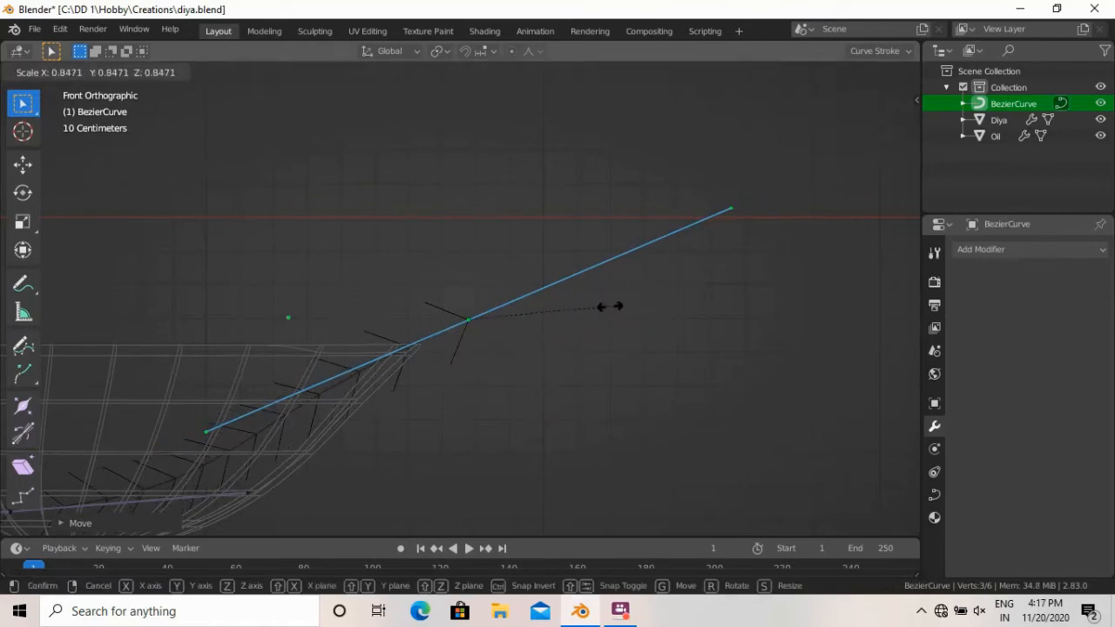
left_click(610, 305)
scroll(425, 376, "up", 1)
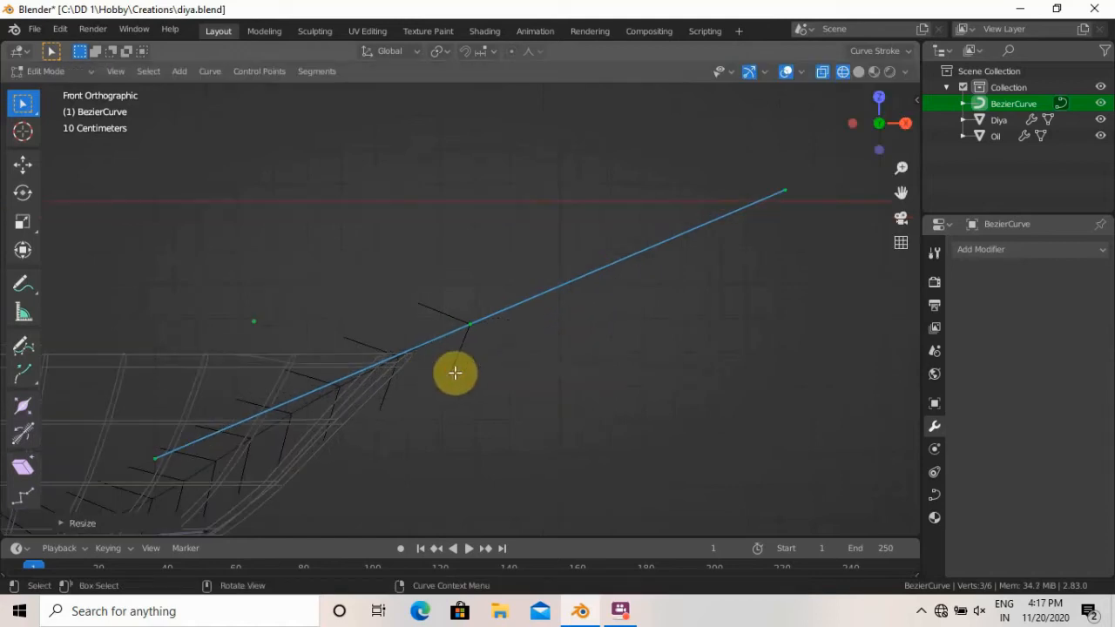
key("r")
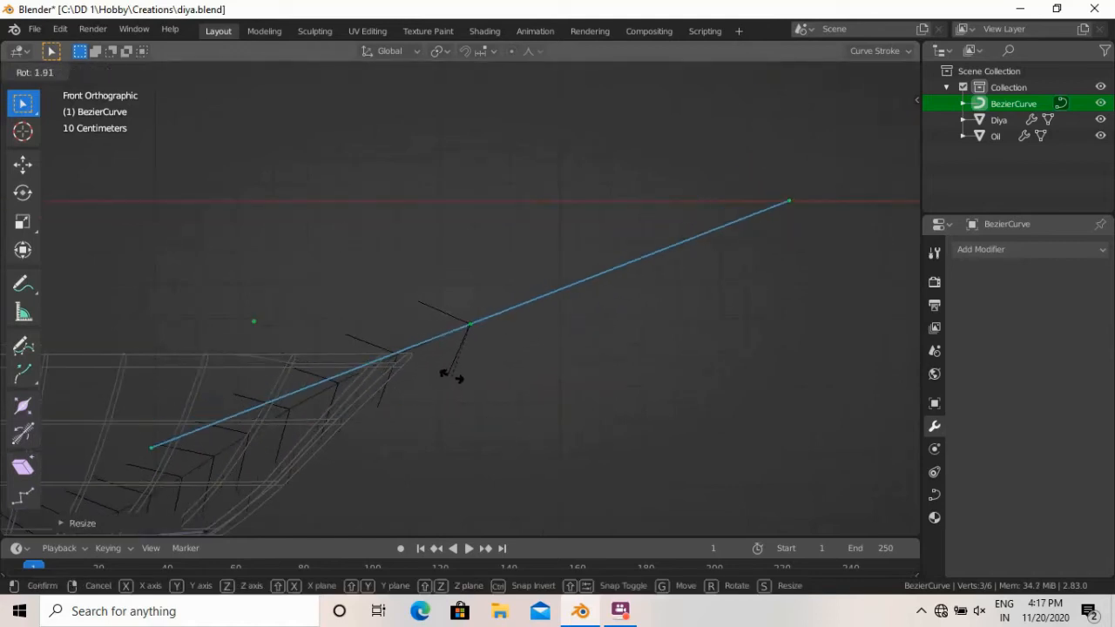
left_click(450, 377)
scroll(465, 373, "up", 1)
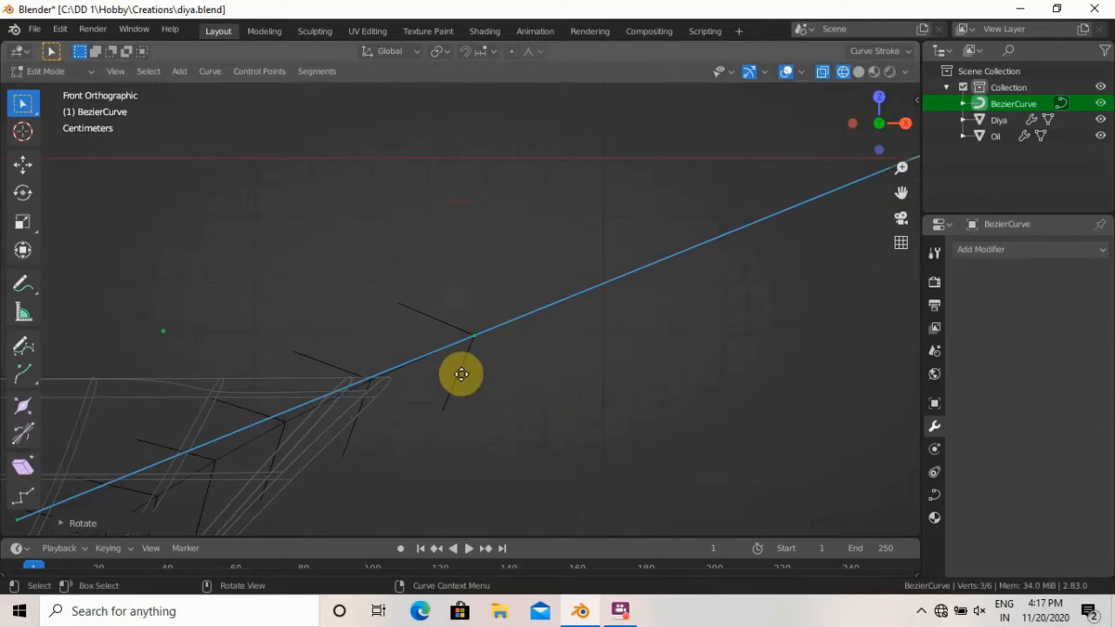
key("g")
left_click(450, 381)
key("Tab")
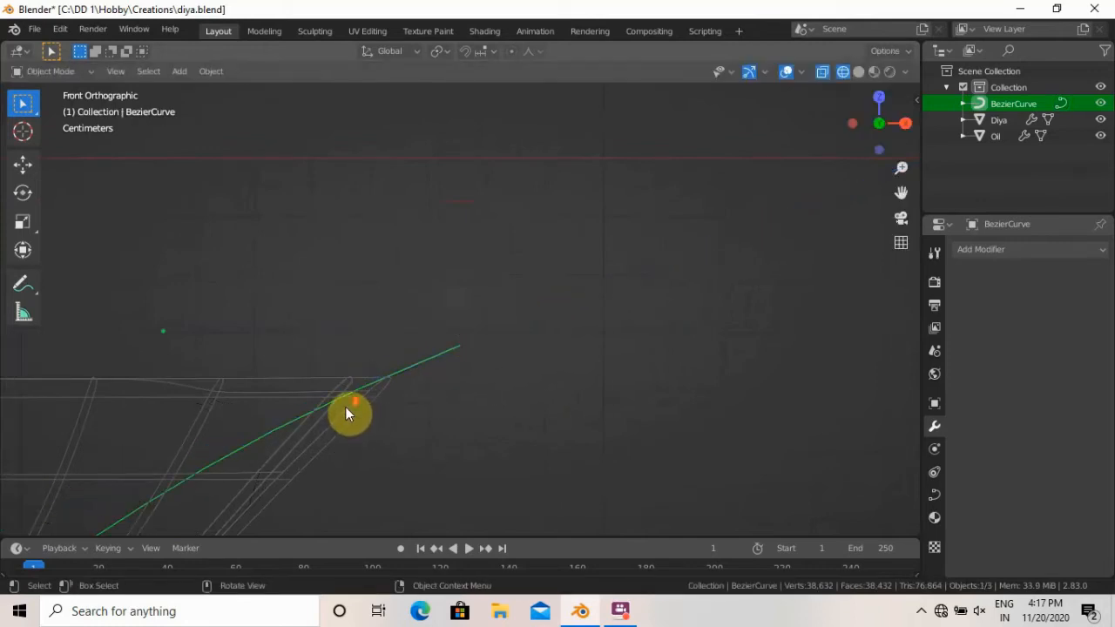
Return to solid shading and add a Bézier circle to the scene.
scroll(353, 383, "down", 3)
middle_click_drag(357, 361, 397, 334)
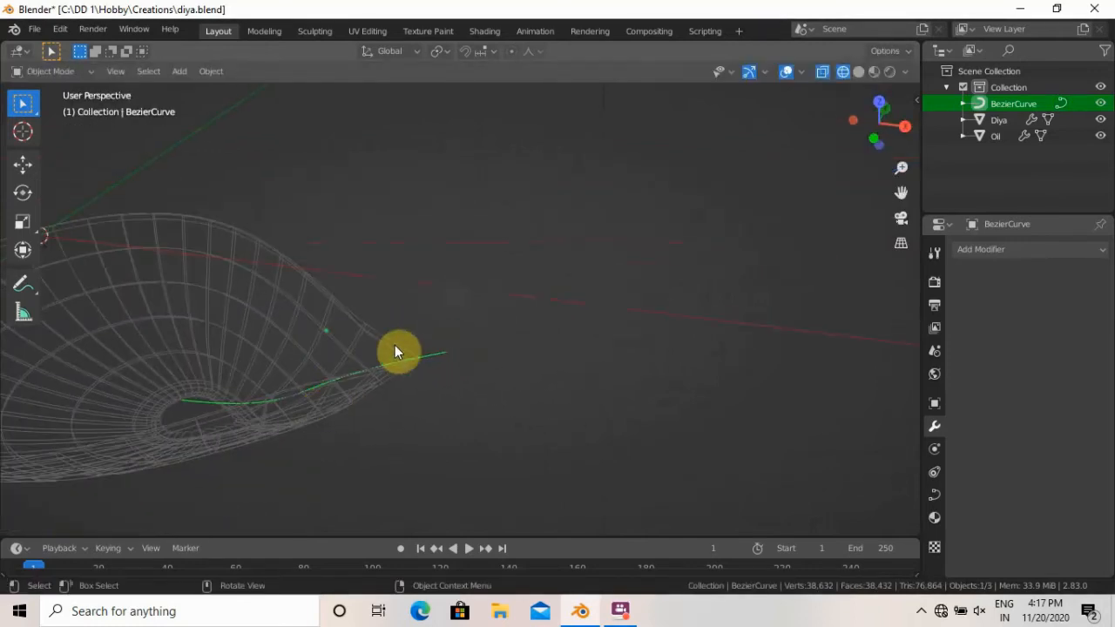
key("z")
left_click(715, 409)
middle_click_drag(561, 335, 471, 286)
key("shift+a")
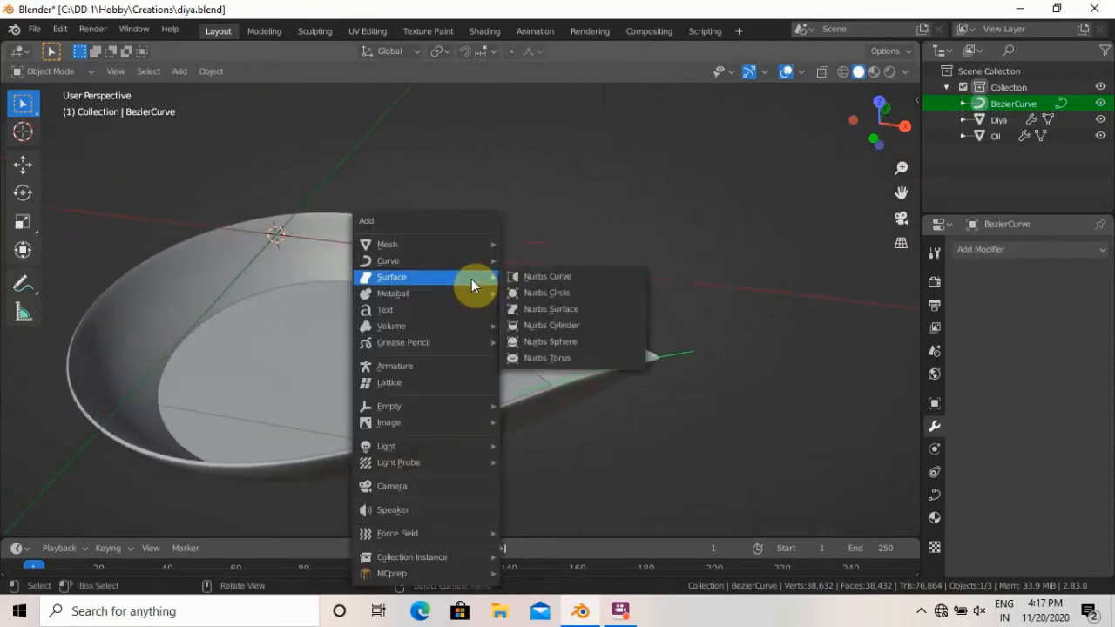
mouse_move(480, 260)
left_click(559, 277)
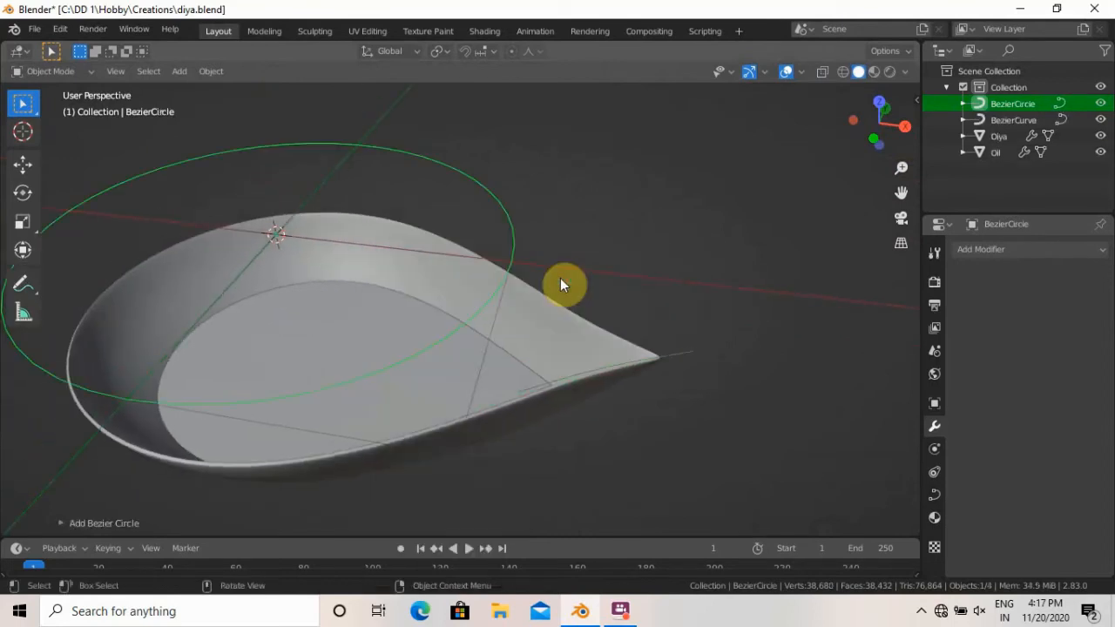
Assign the Bézier circle as the bevel object of the wick's Bézier curve.
left_click(671, 353)
left_click(934, 493)
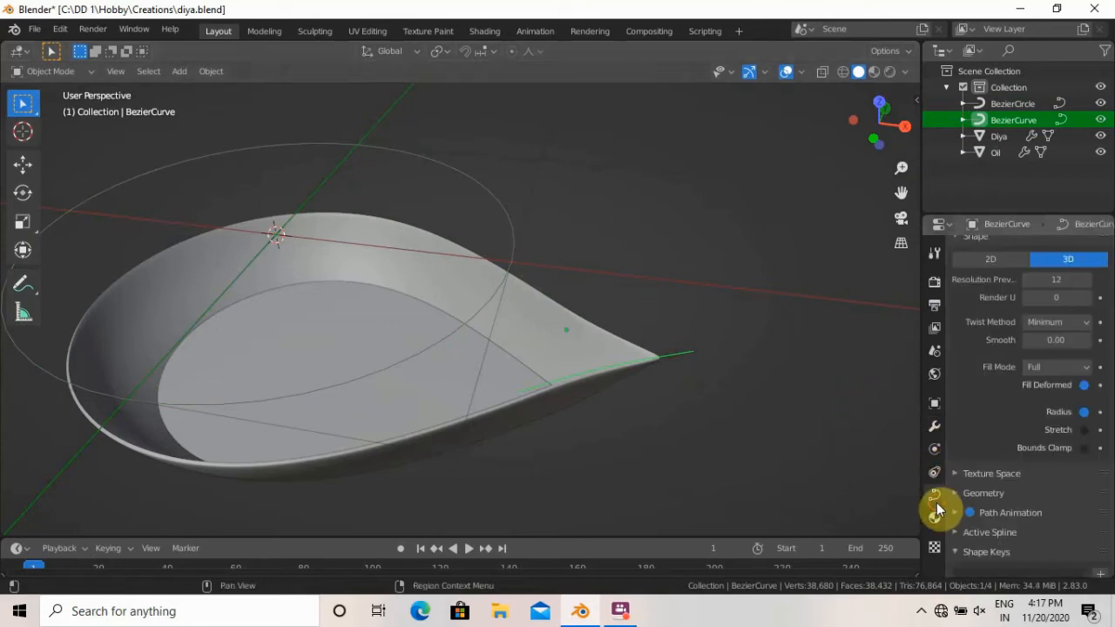
left_click(992, 493)
scroll(1007, 497, "down", 5)
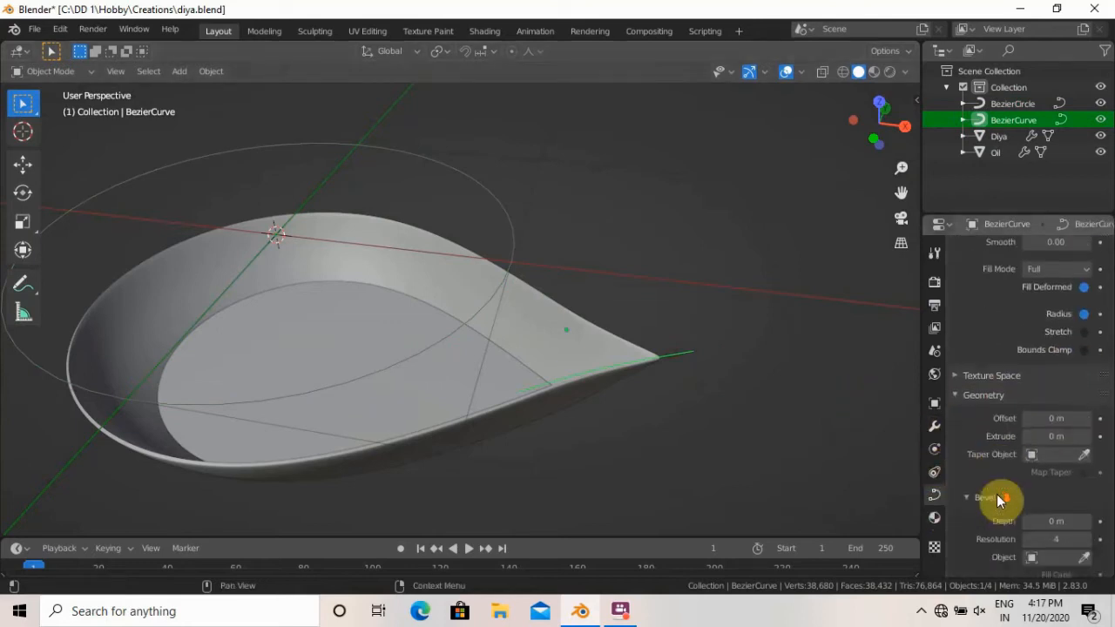
left_click(1058, 493)
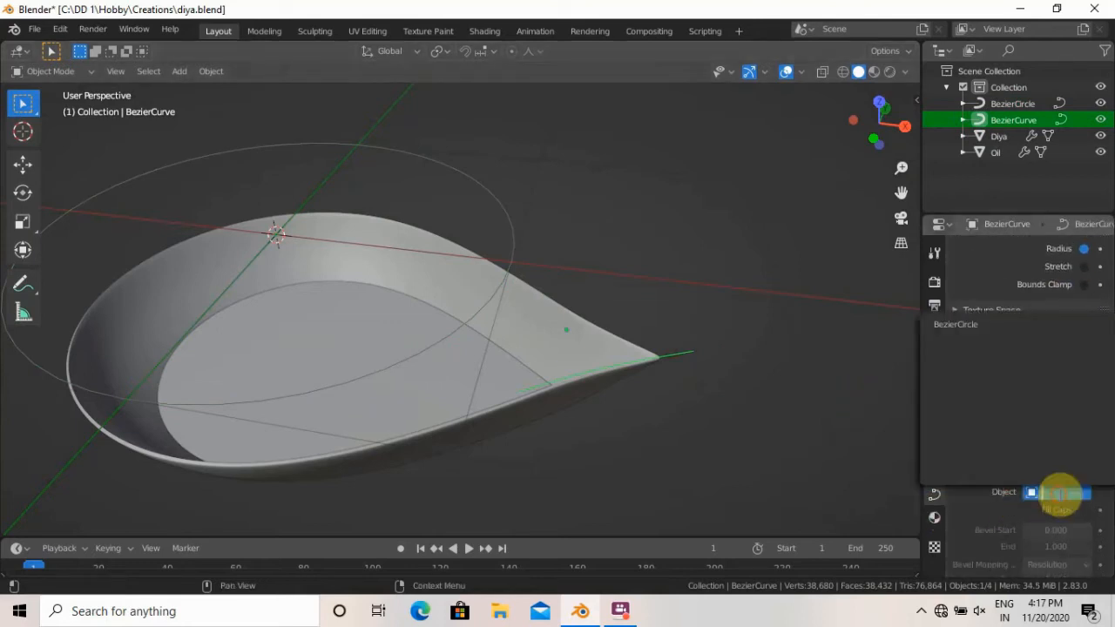
left_click(985, 324)
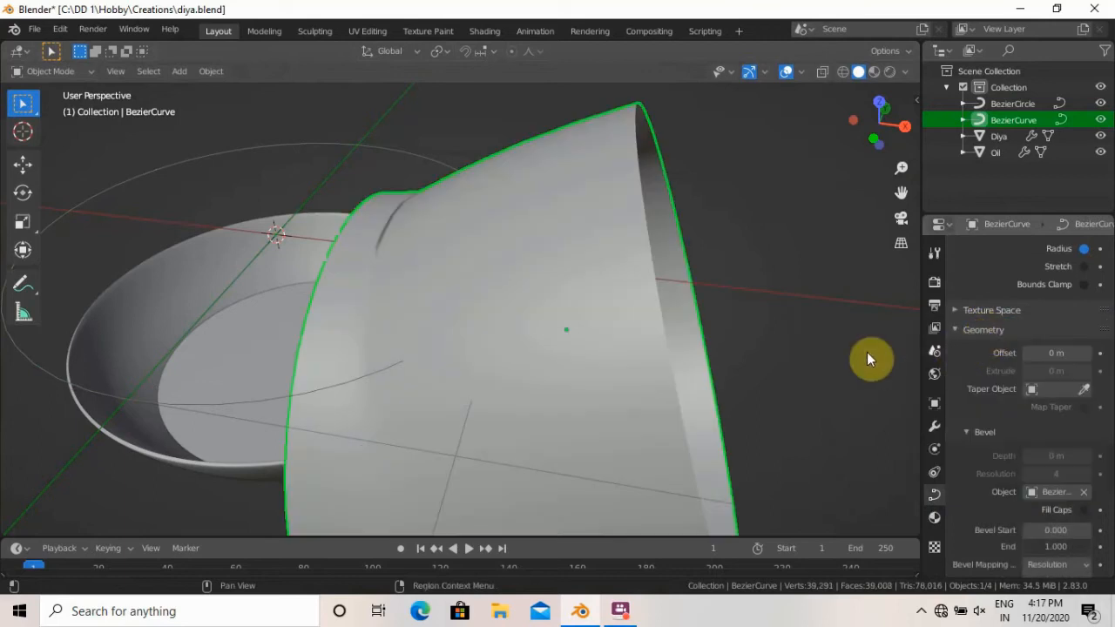
Scale the Bézier circle down strongly so the bevelled tube shrinks to a slim wick at the bowl's tip.
left_click(347, 143)
key("s")
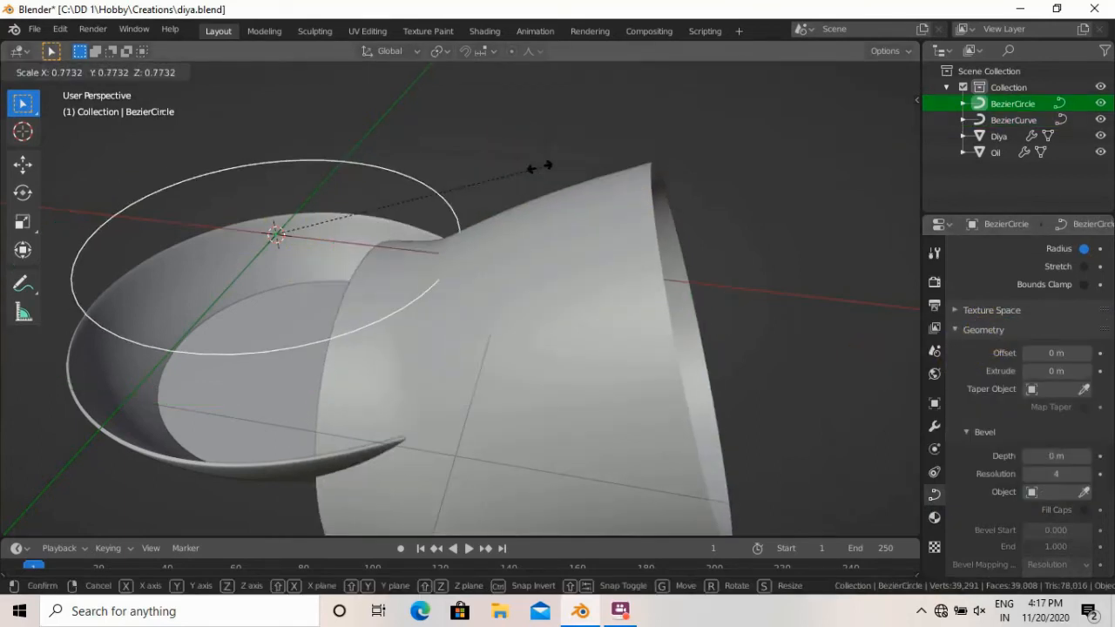
left_click(408, 198)
key("s")
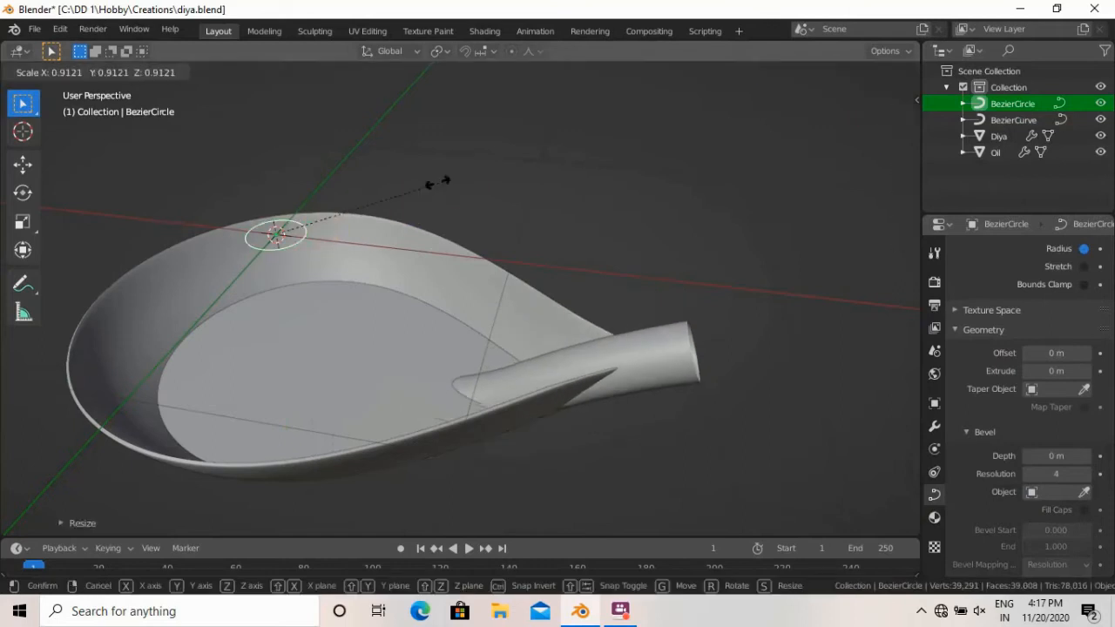
left_click(309, 223)
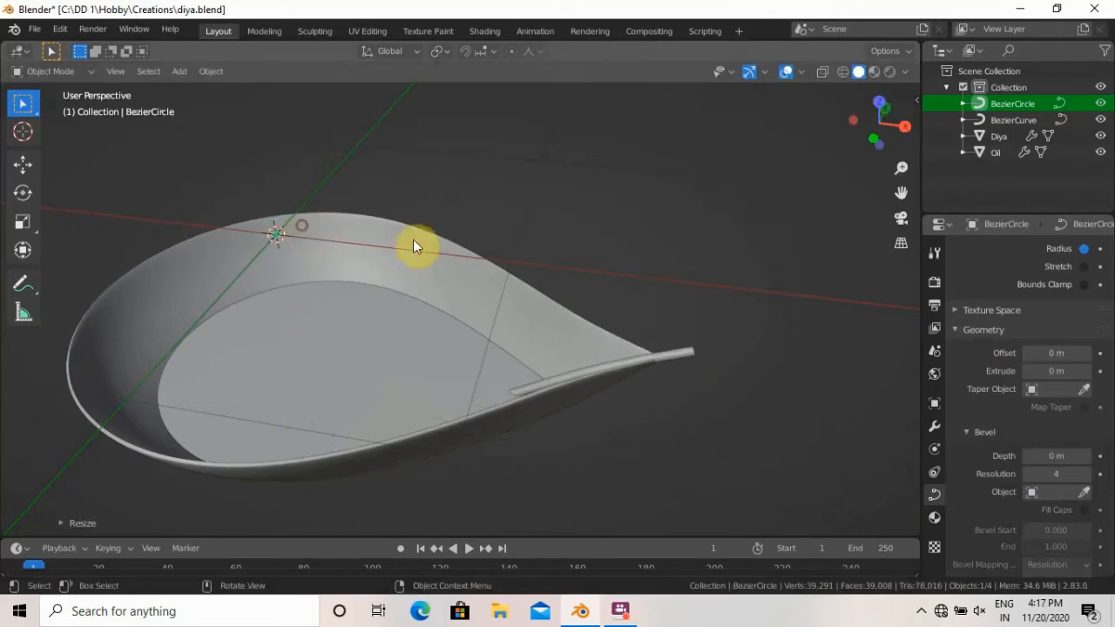
Reduce the Bézier circle's size further in small increments to thin the wick relative to the bowl's tip.
scroll(600, 291, "up", 5)
scroll(373, 277, "up", 1)
middle_click_drag(373, 278, 517, 311, "shift")
scroll(517, 310, "up", 3)
key("s")
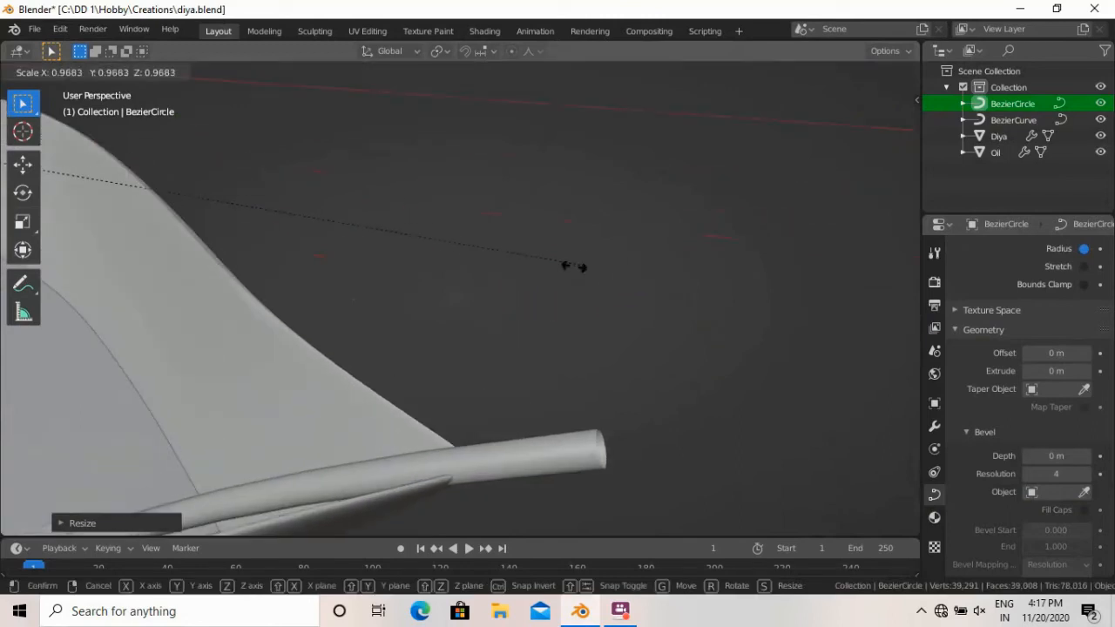
left_click(132, 263)
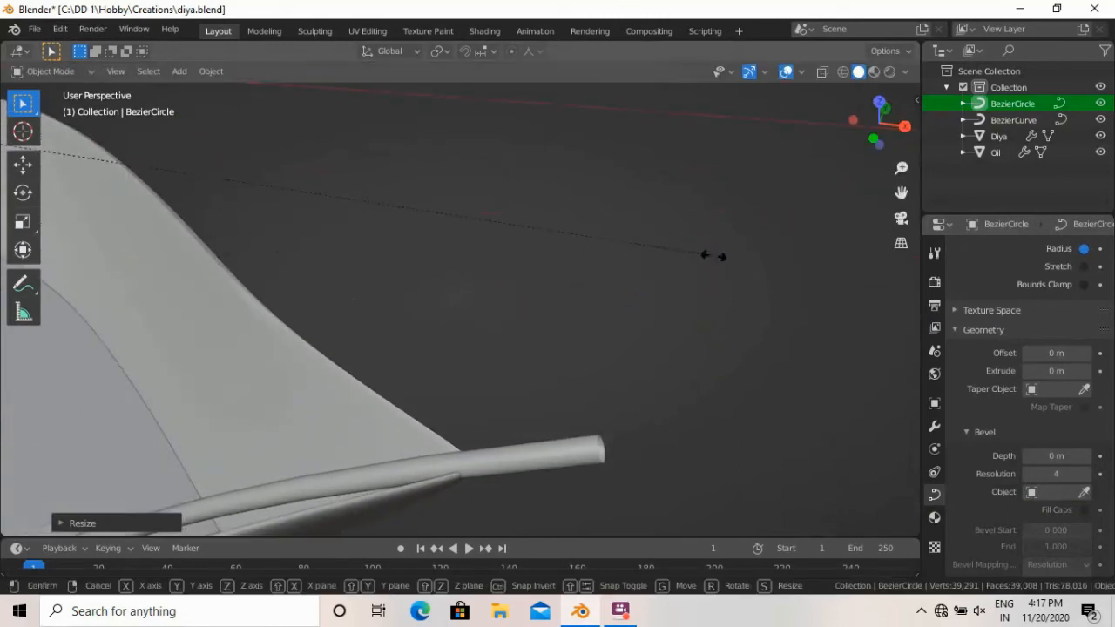
key("s")
left_click(112, 186)
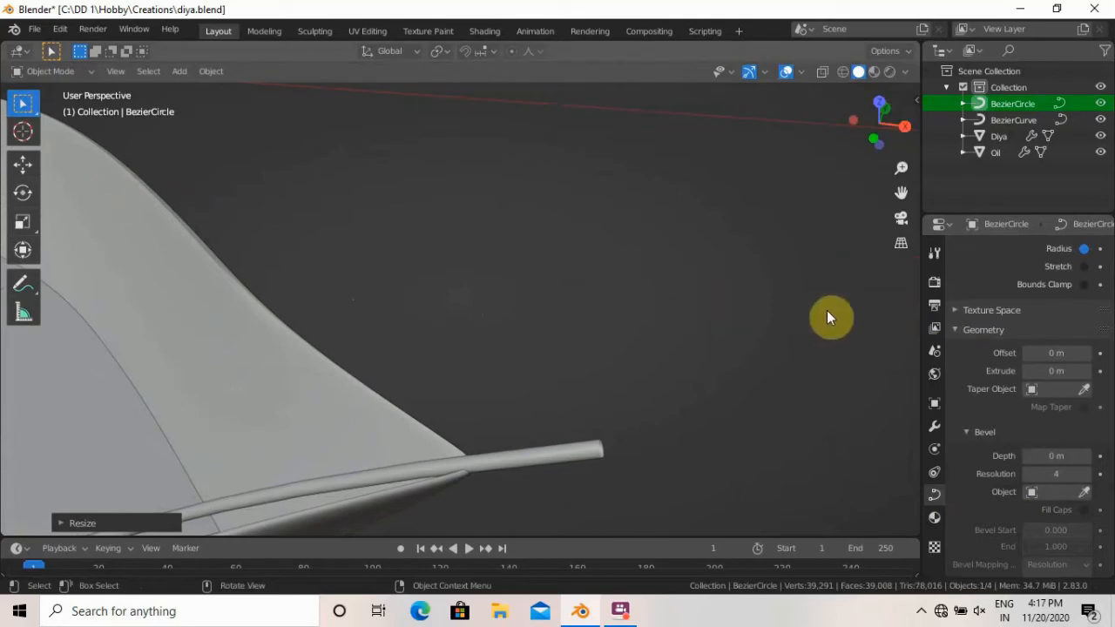
key("s")
left_click(313, 262)
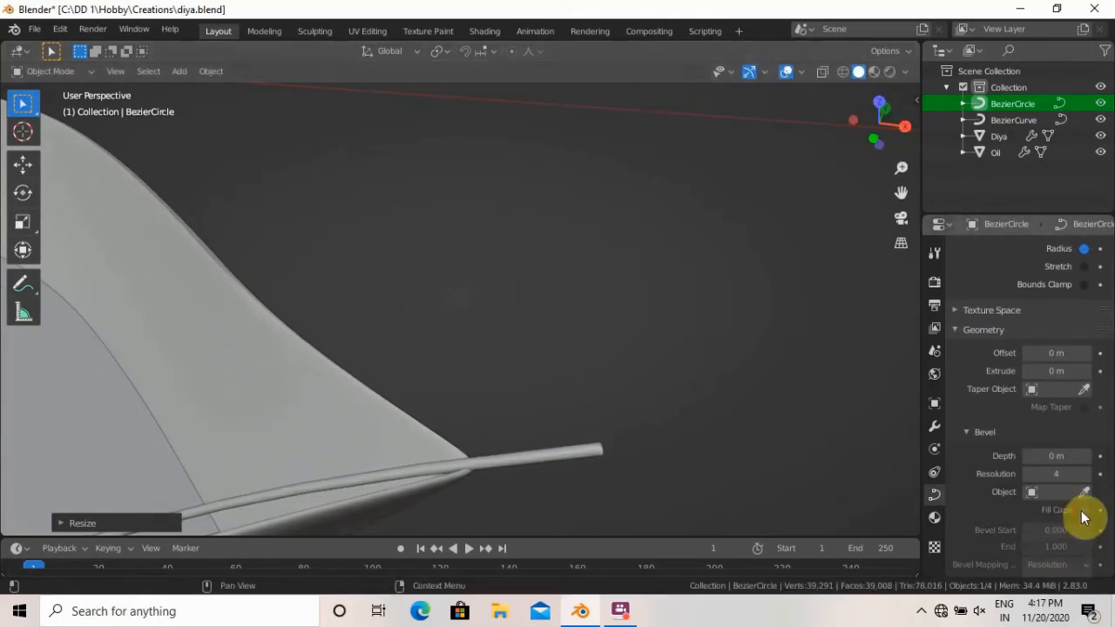
Turn on Fill Caps for the wick's Bézier curve to close its open ends.
middle_click_drag(601, 364, 534, 324)
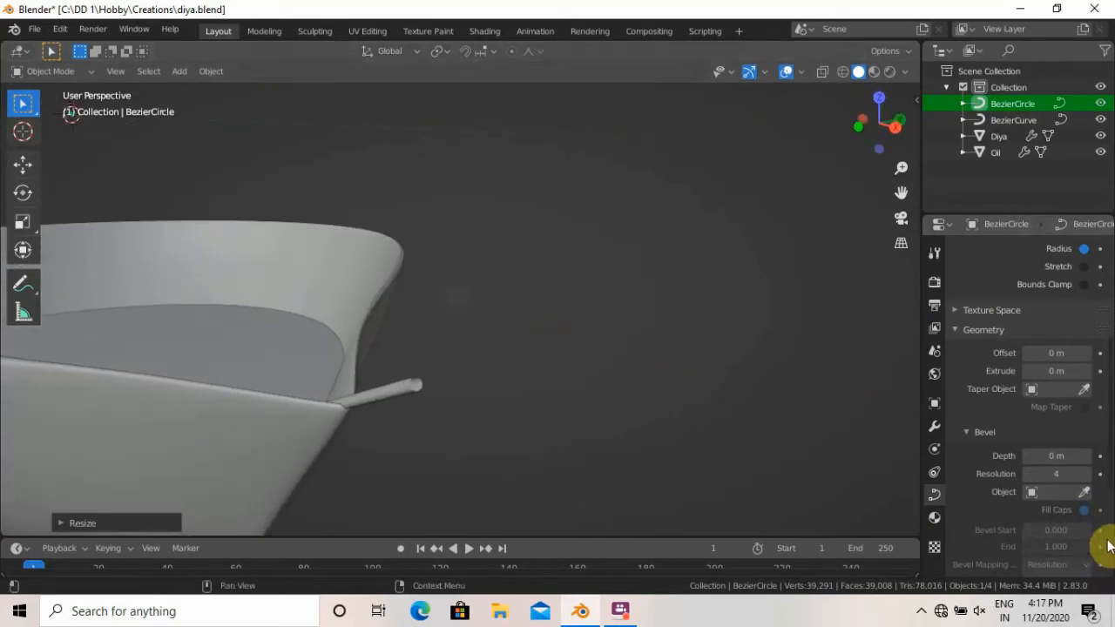
left_click(1082, 510)
left_click(395, 393)
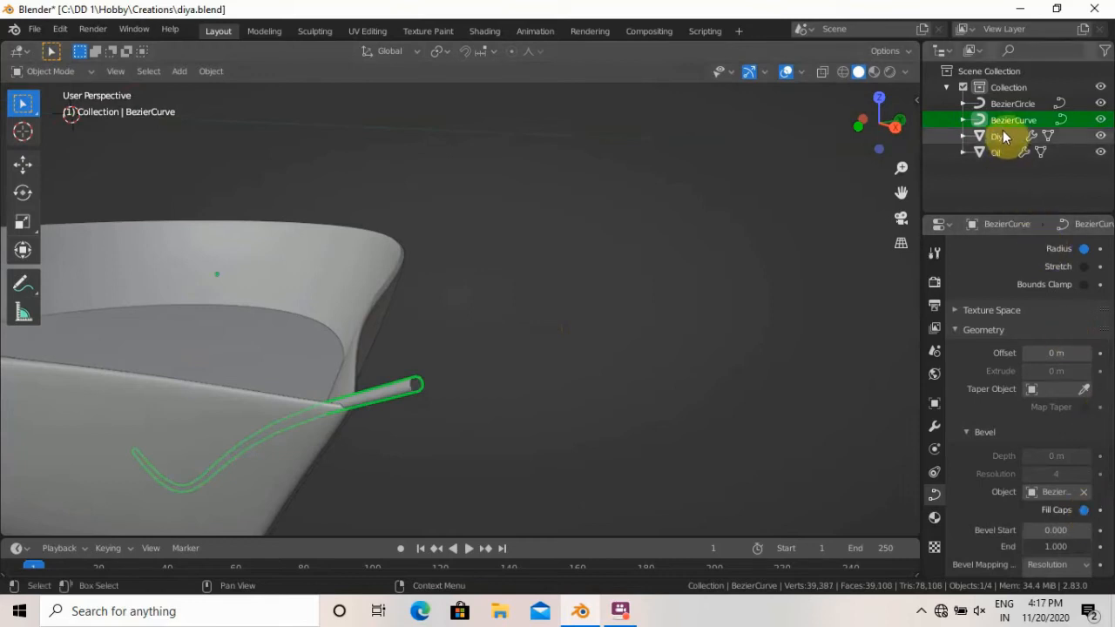
left_click(1010, 103)
middle_click_drag(383, 392, 426, 415)
left_click(427, 414)
In Edit Mode from the front view, nudge the wick curve's outer end point about 0.01 m up and inward at the tip.
key("KP_1")
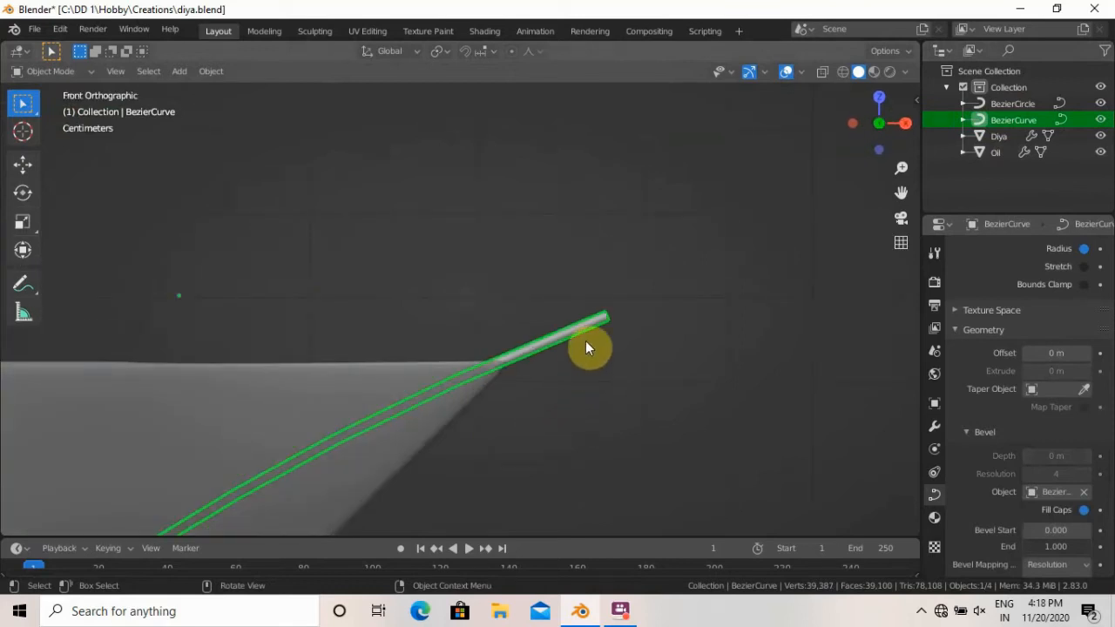
key("Tab")
key("g")
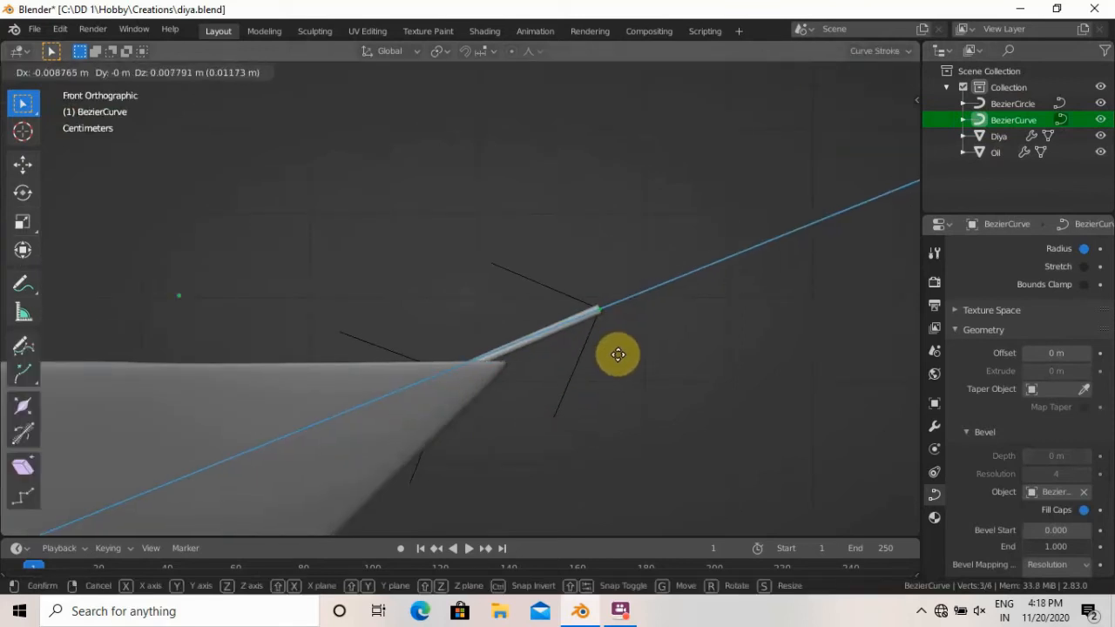
left_click(618, 353)
middle_click_drag(580, 360, 444, 301)
key("Tab")
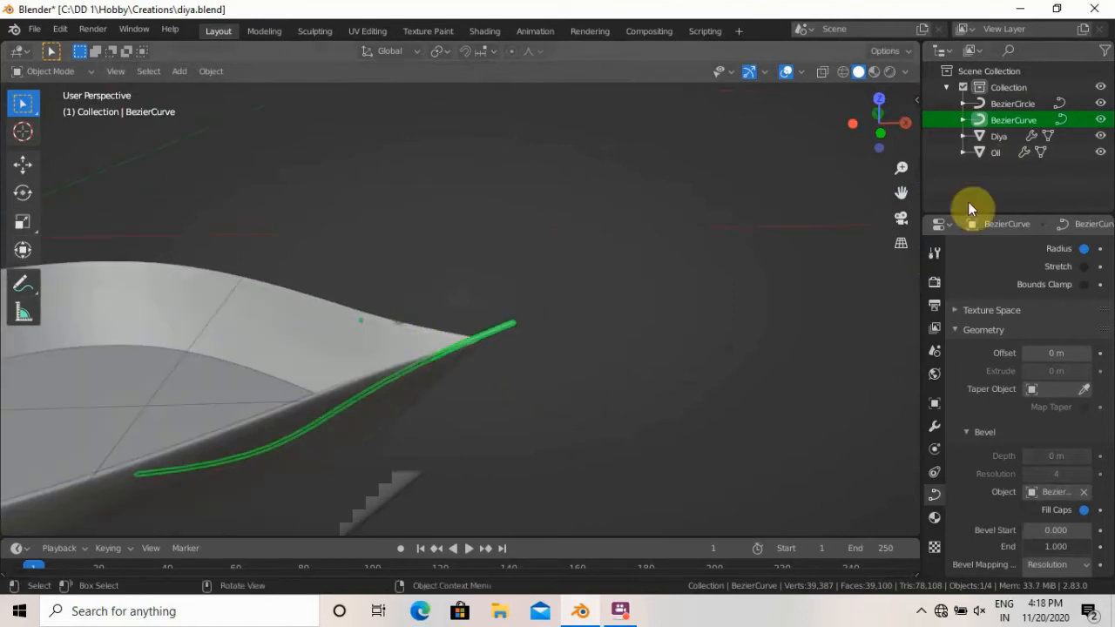
Rename the wick's Bézier curve as Wick and convert it to a mesh.
double_click(1013, 120)
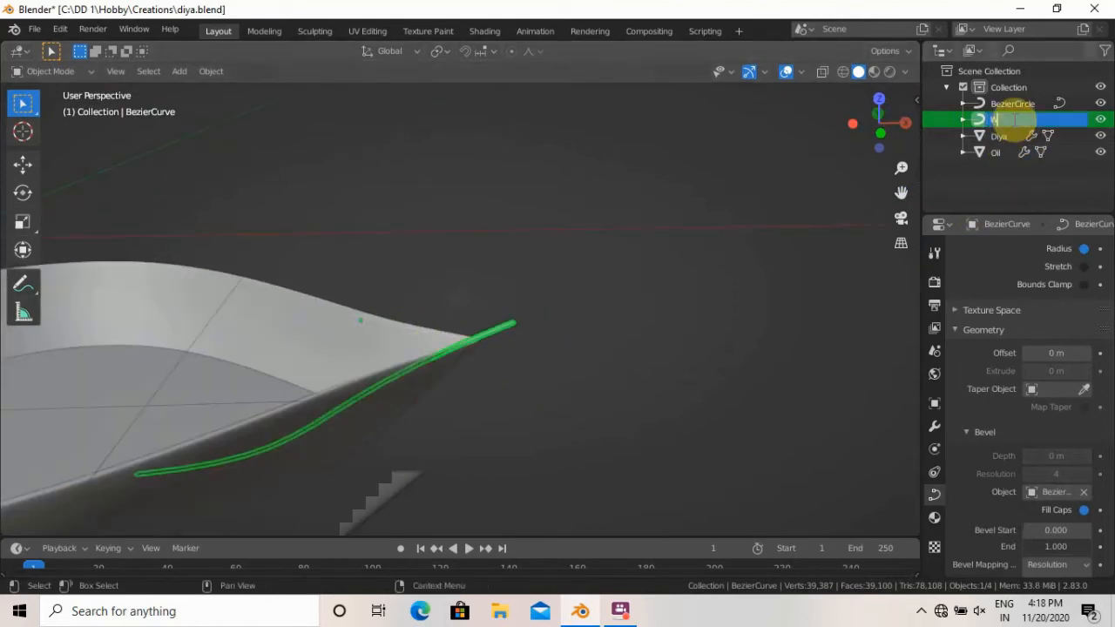
type("Wick")
key("Return")
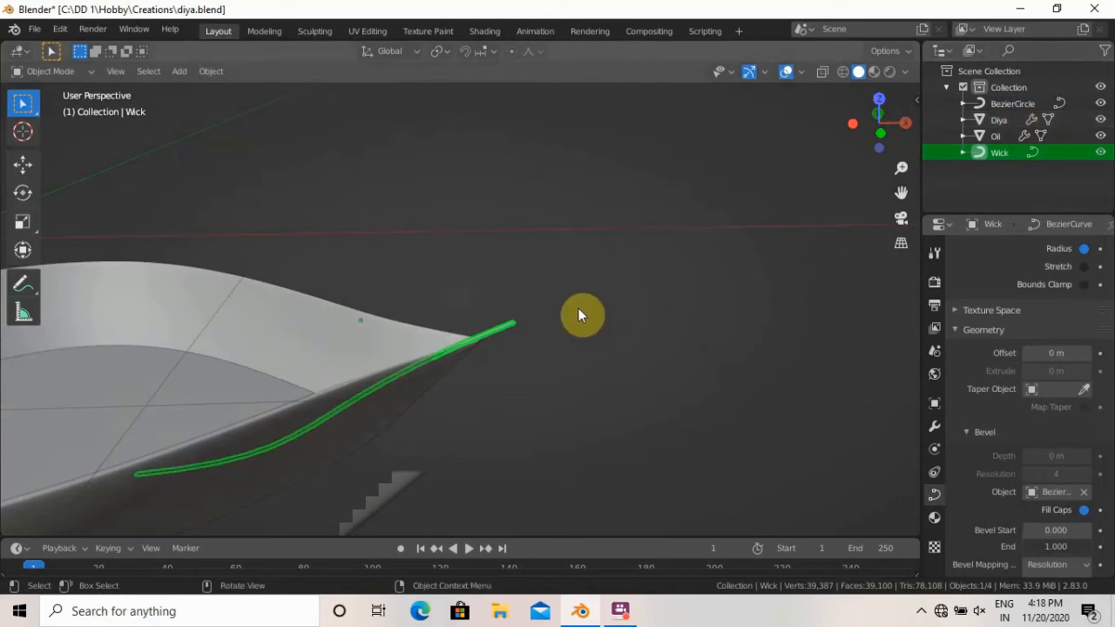
scroll(376, 276, "down", 4)
scroll(348, 270, "up", 3)
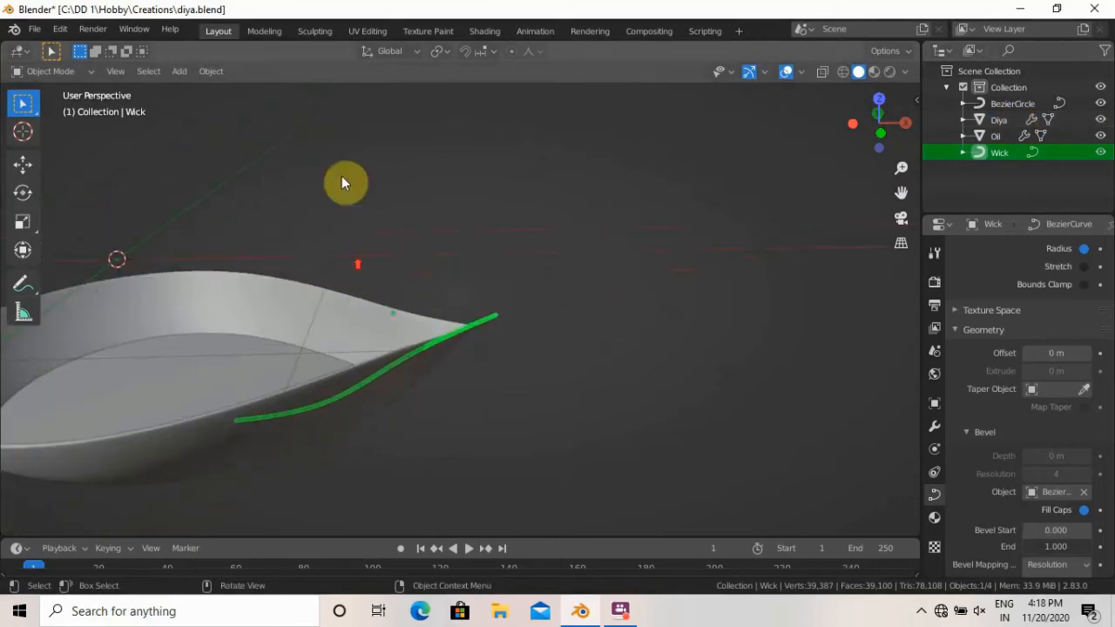
left_click(207, 72)
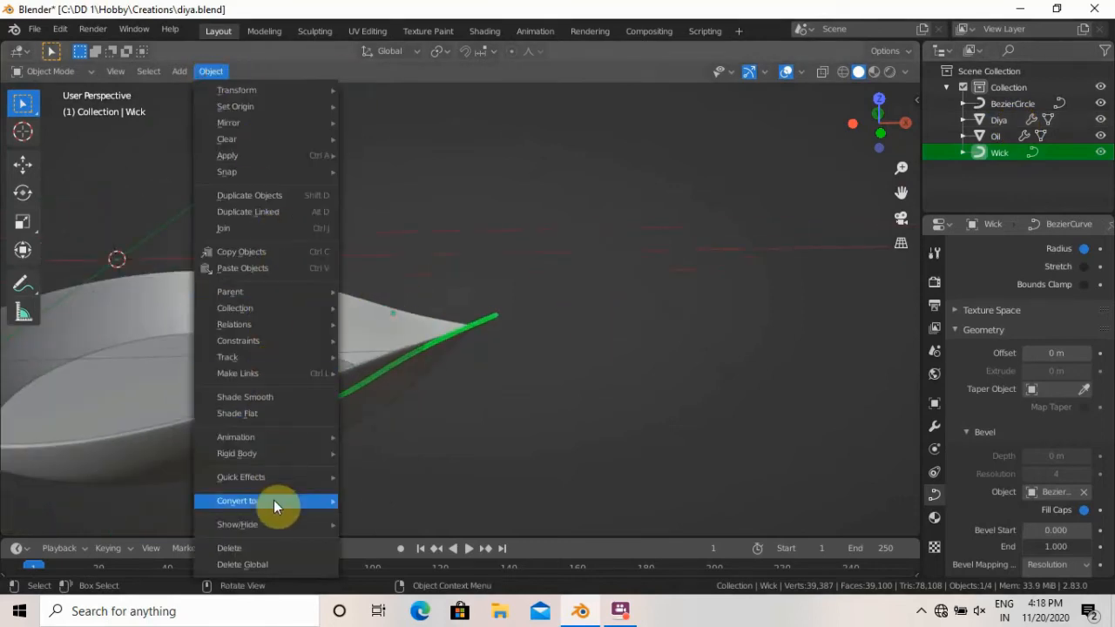
mouse_move(273, 502)
left_click(400, 517)
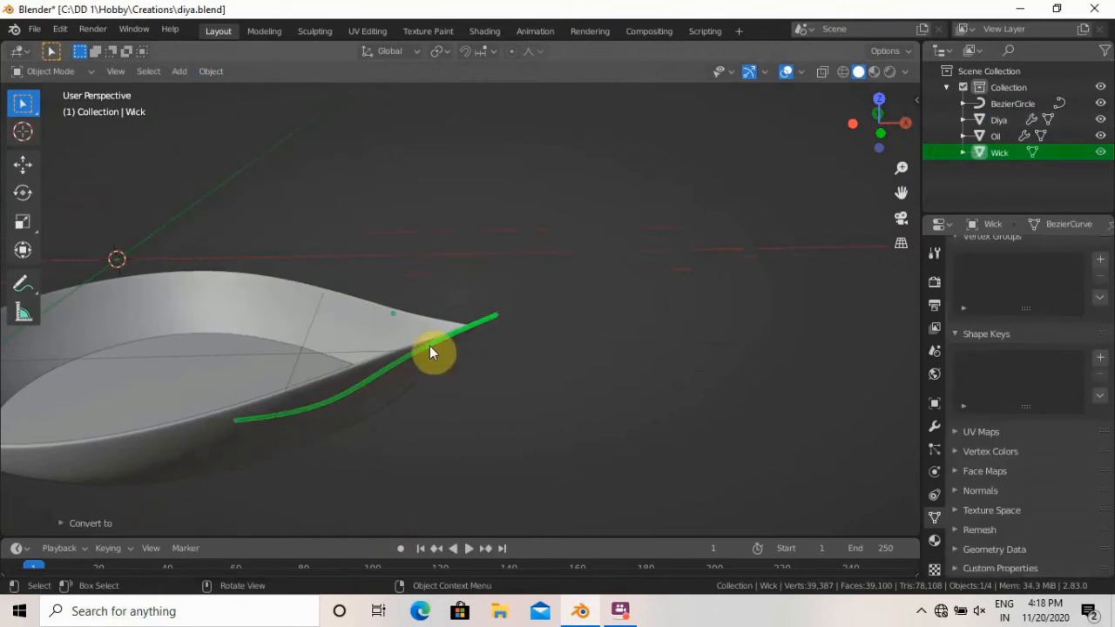
scroll(418, 333, "down", 2)
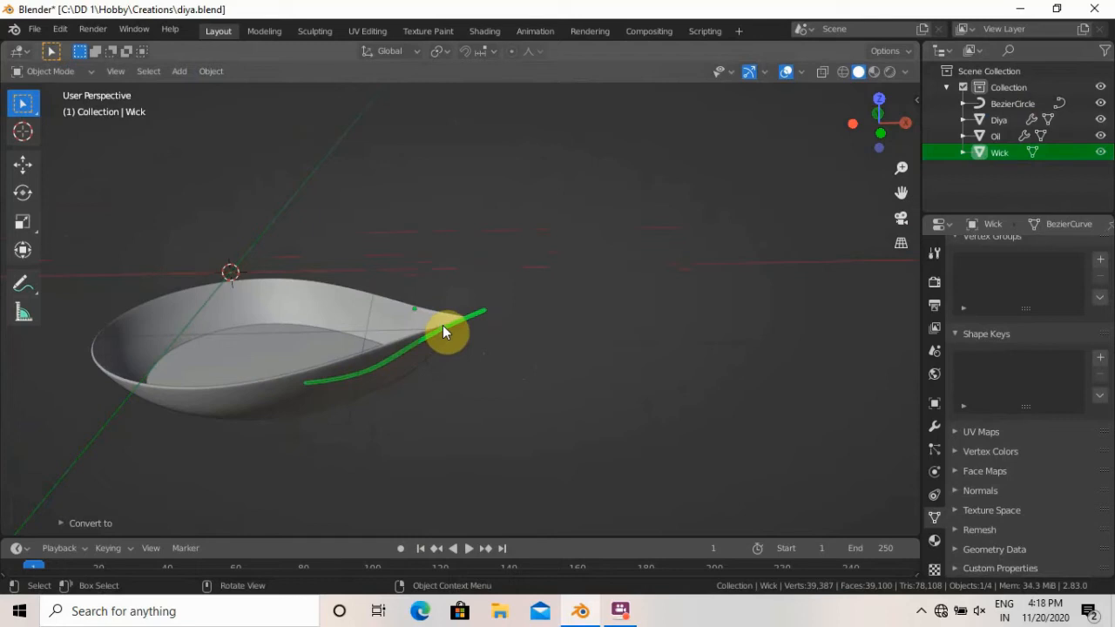
Add a mesh plane to the scene and rename it as Flame.
left_click(360, 315)
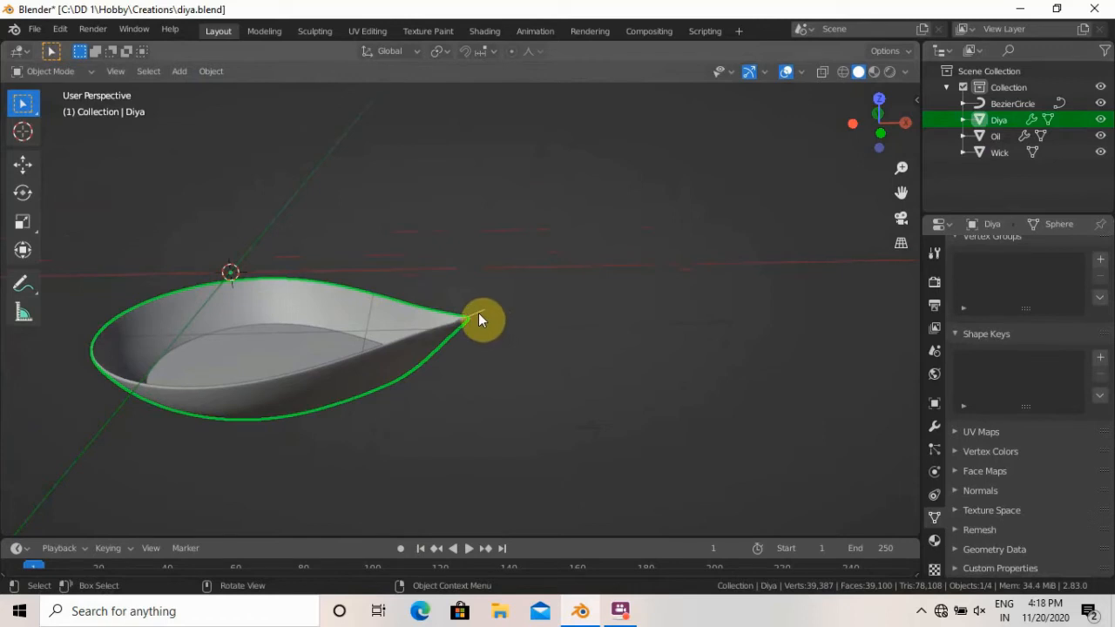
key("shift+a")
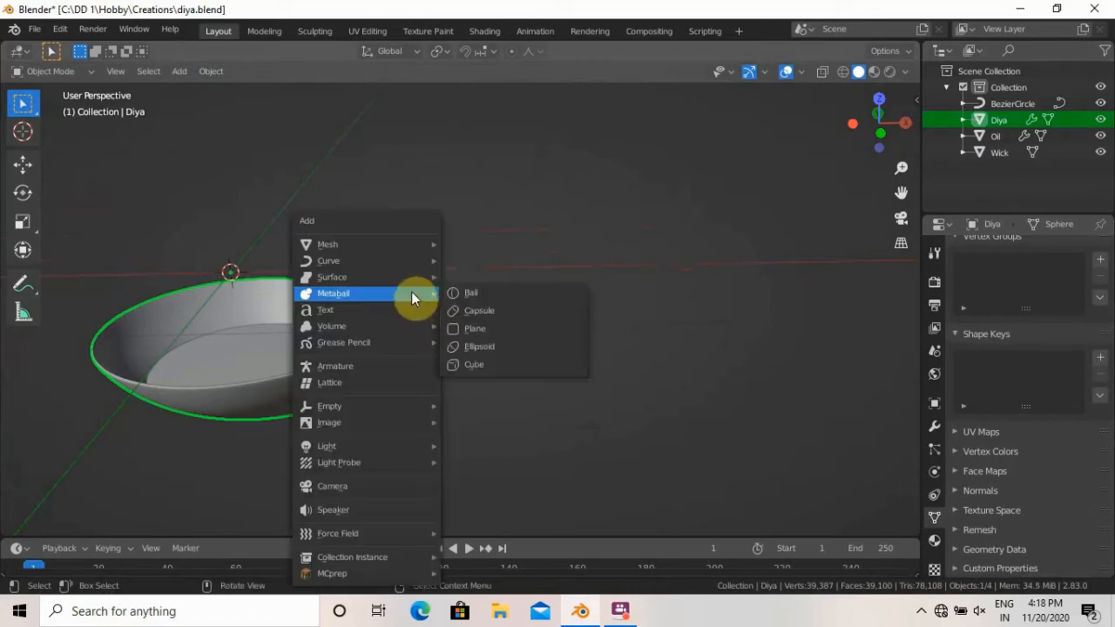
mouse_move(378, 244)
left_click(485, 244)
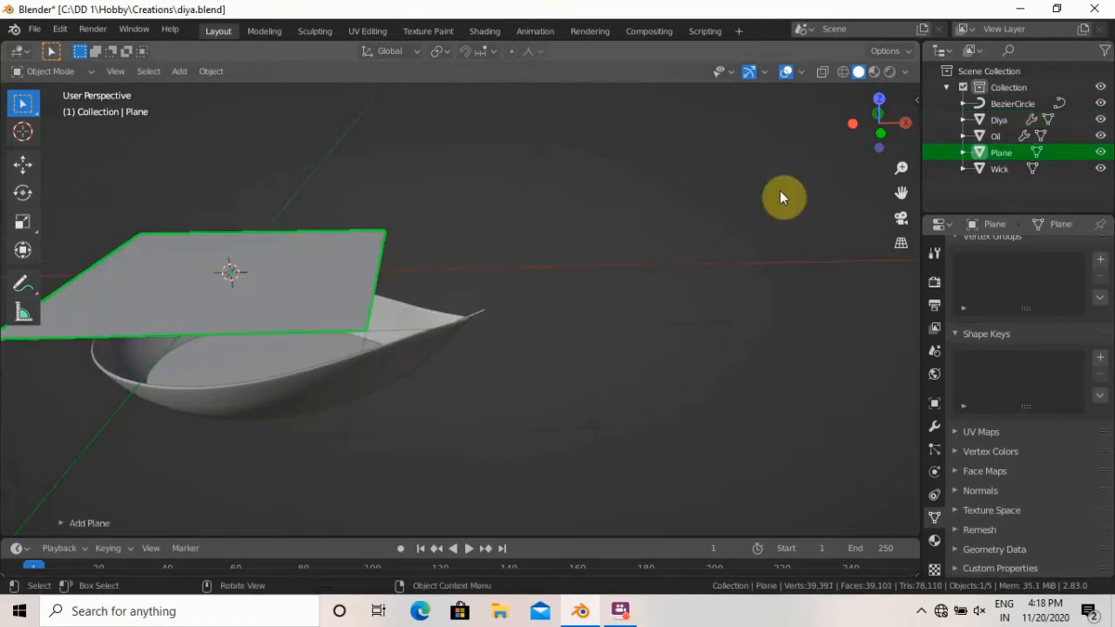
double_click(1007, 152)
type("Flam")
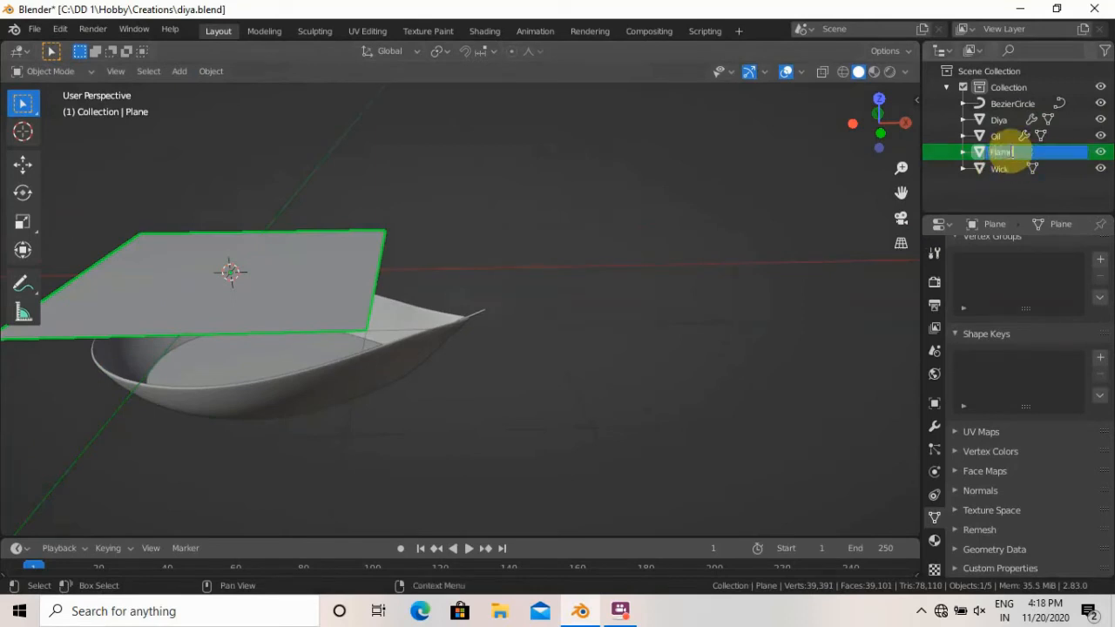
type("e")
key("Return")
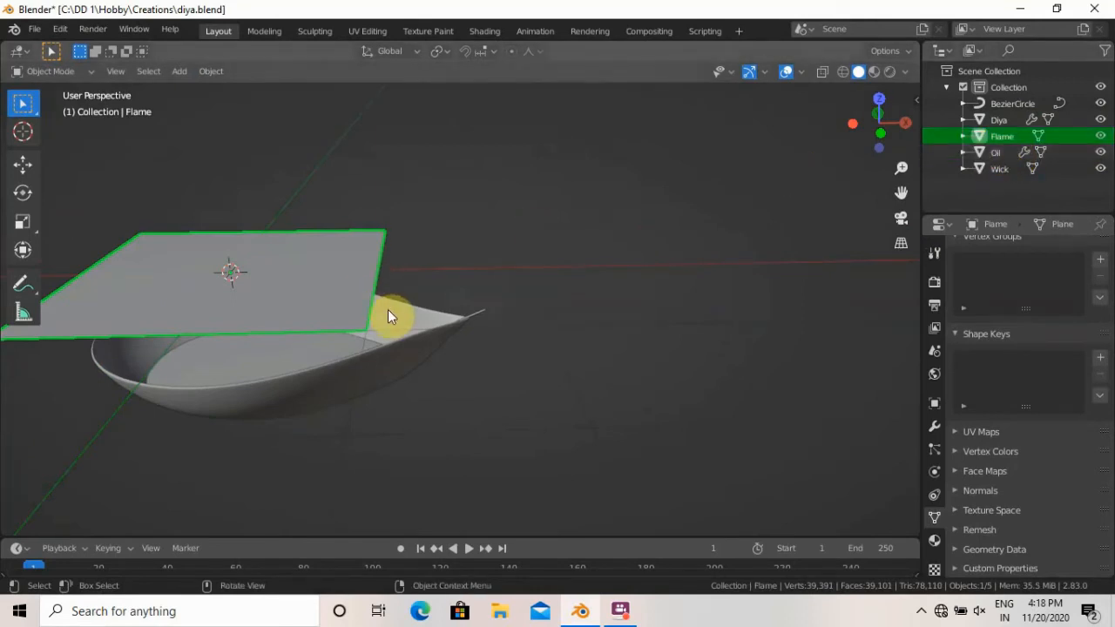
Rotate the Flame plane upright about the X axis so it faces the front view.
key("KP_1")
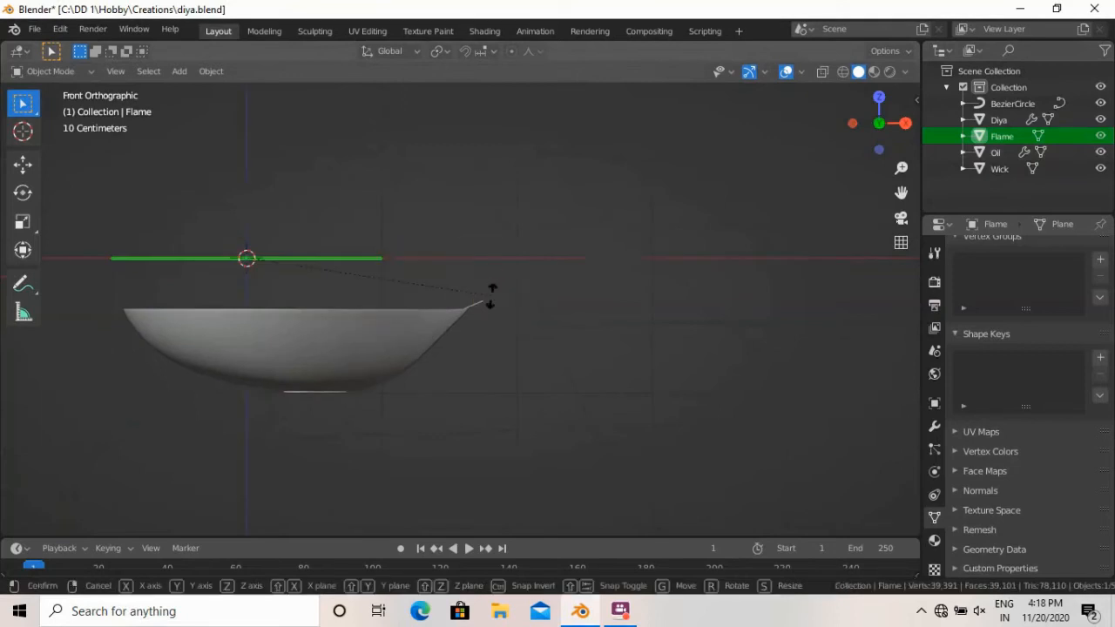
key("r")
key("x")
left_click(427, 293)
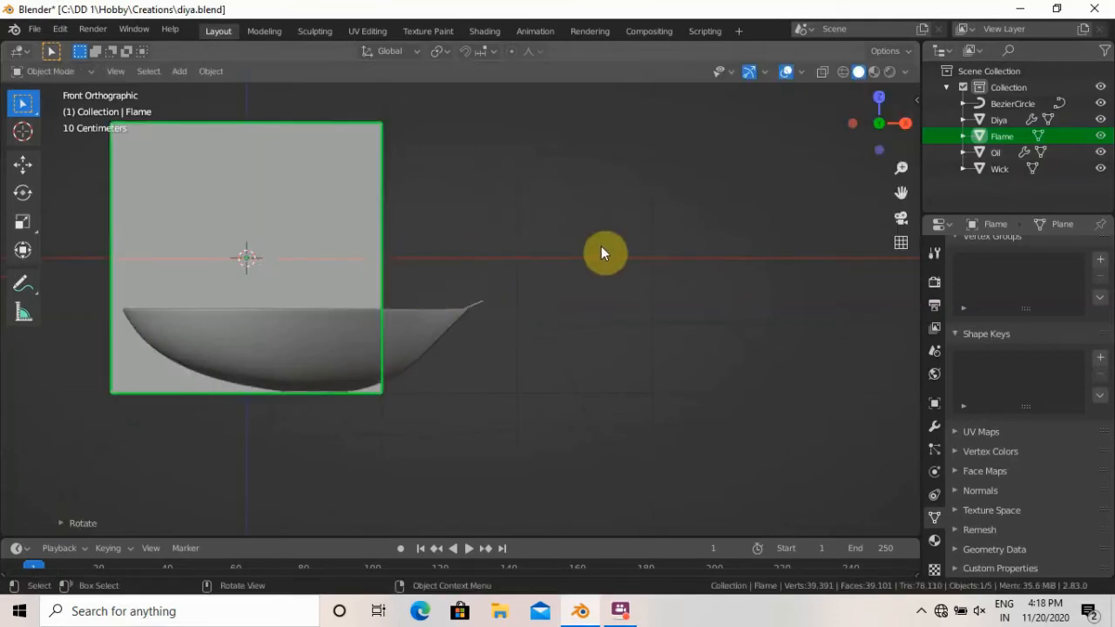
Narrow the Flame plane along X to a slender vertical strip, then scale the whole strip down to suit the lamp.
key("s")
key("x")
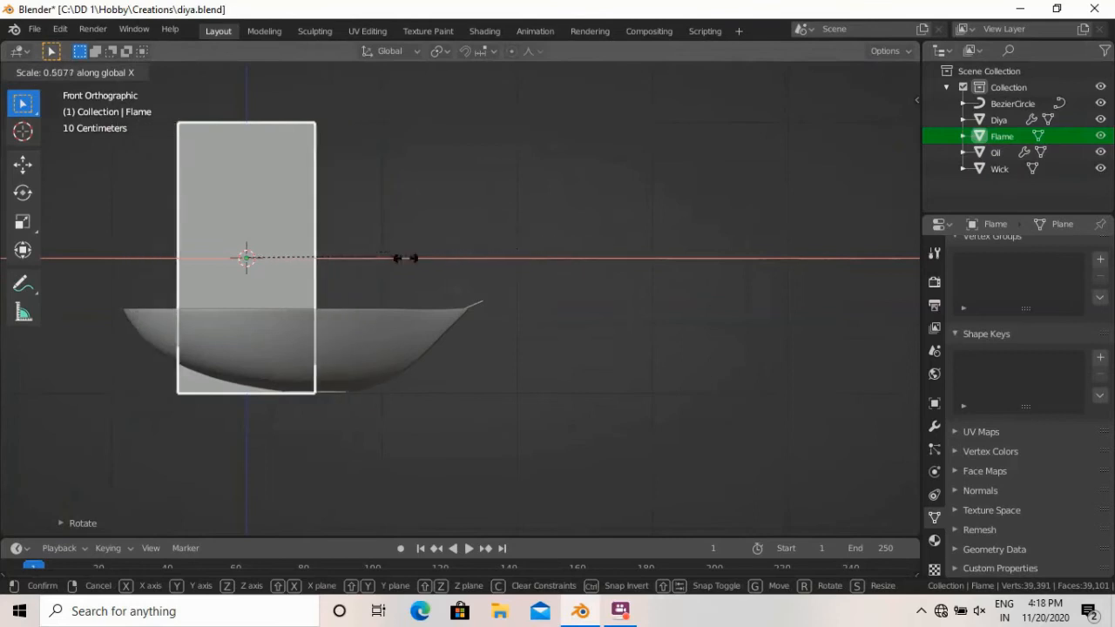
left_click(339, 248)
key("s")
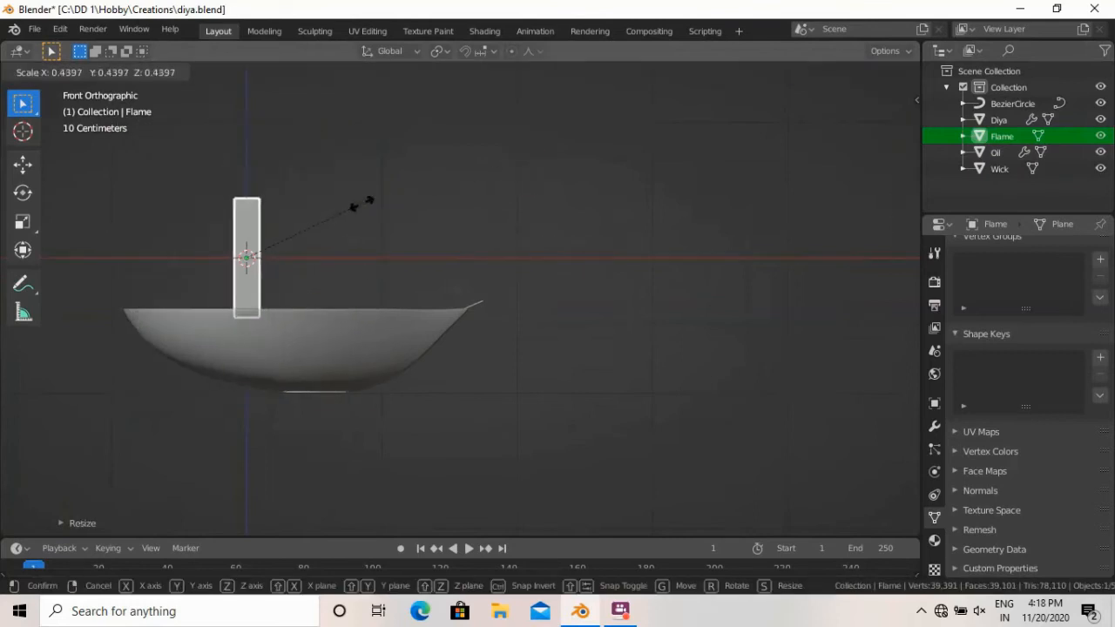
left_click(350, 218)
Move the Flame strip just above the outer end of the wick.
key("g")
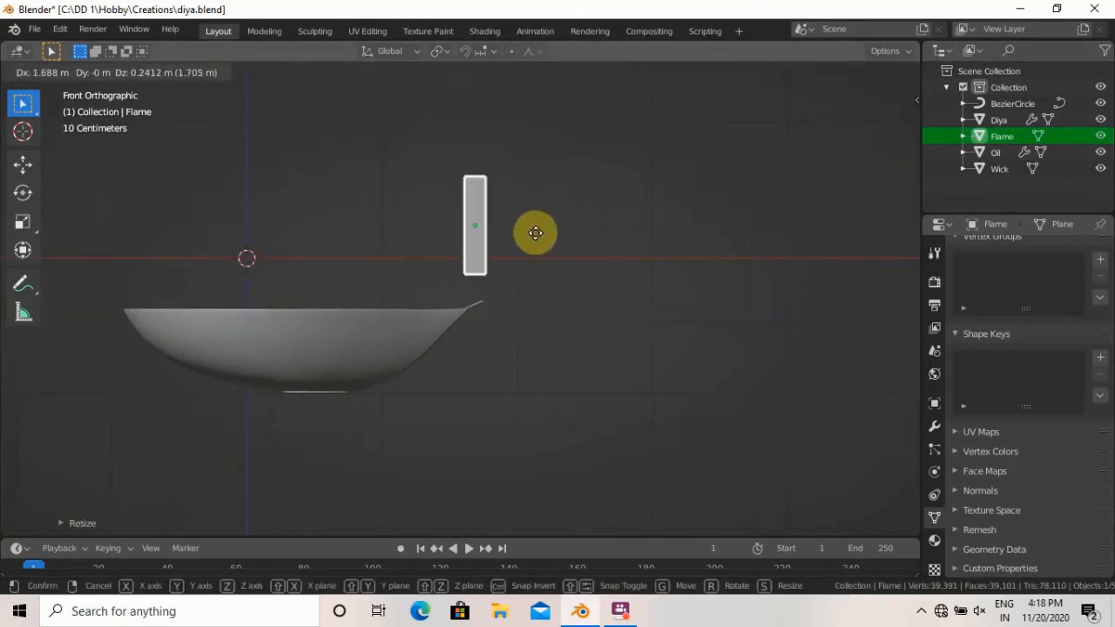
left_click(505, 297)
scroll(505, 297, "up", 5)
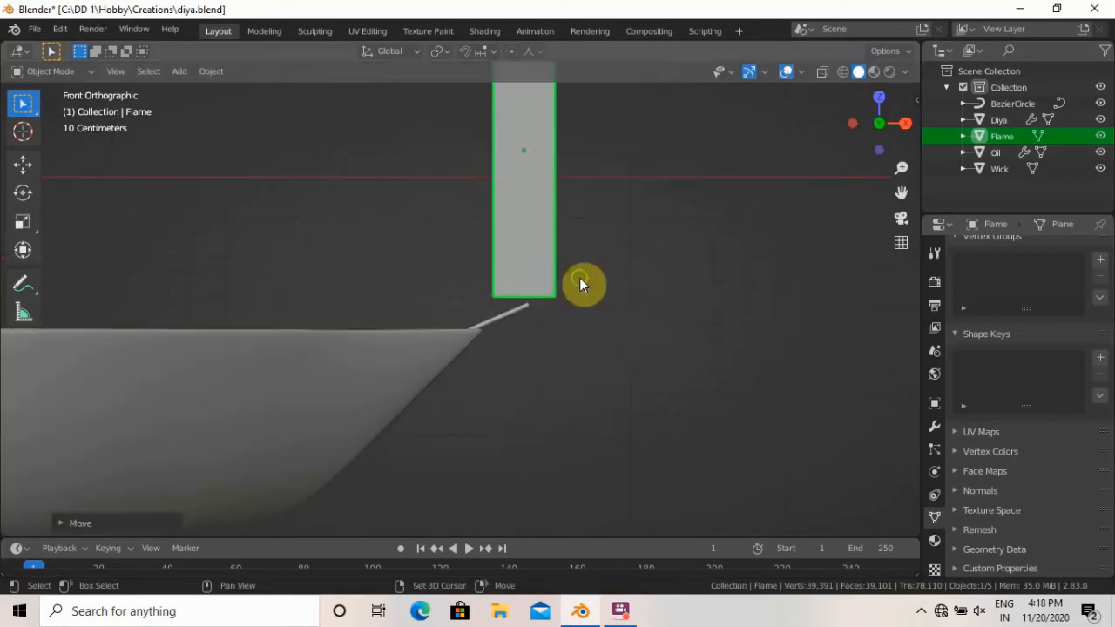
key("s")
key("y")
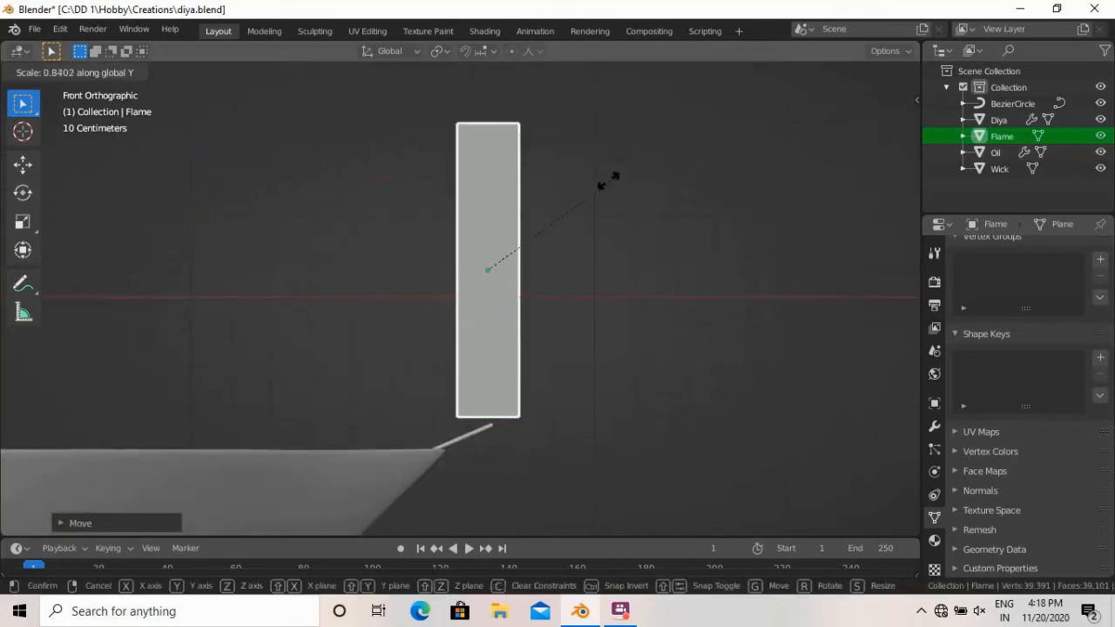
left_click(576, 212)
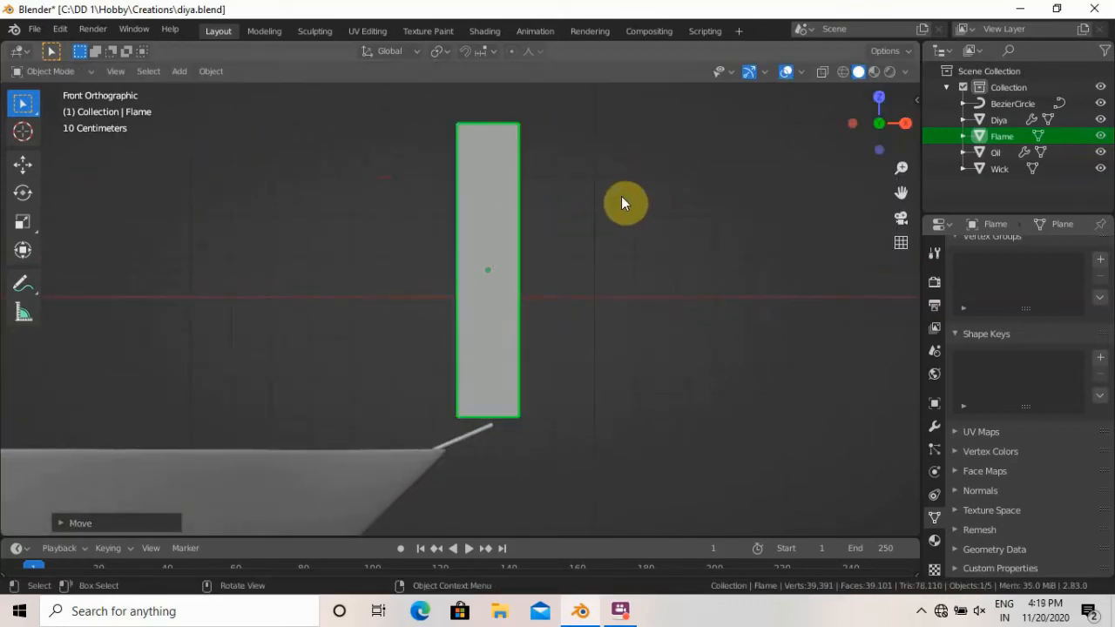
Shorten the Flame plane along Z to a compact upright rectangle and move it down to just above the wick's tip.
key("s")
key("y")
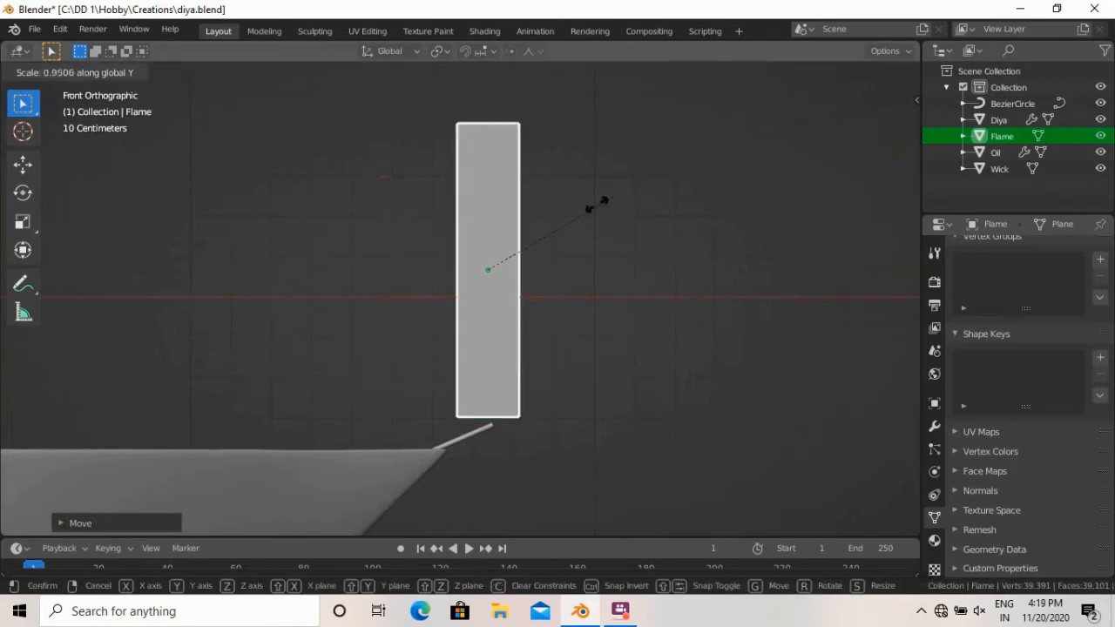
left_click(557, 228)
key("s")
key("z")
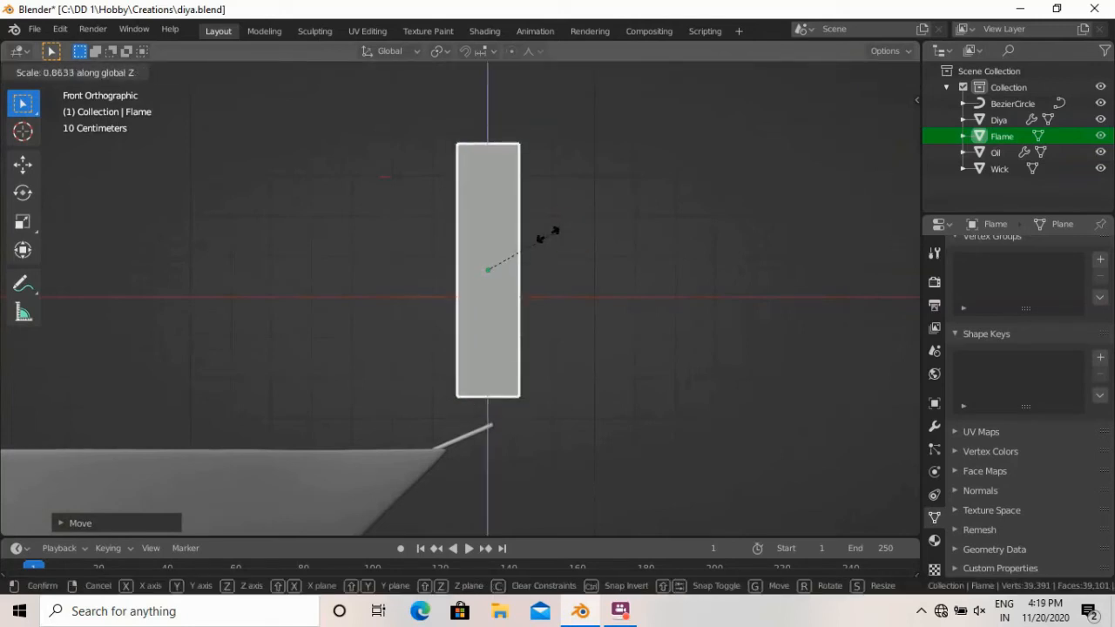
left_click(552, 252)
key("s")
key("z")
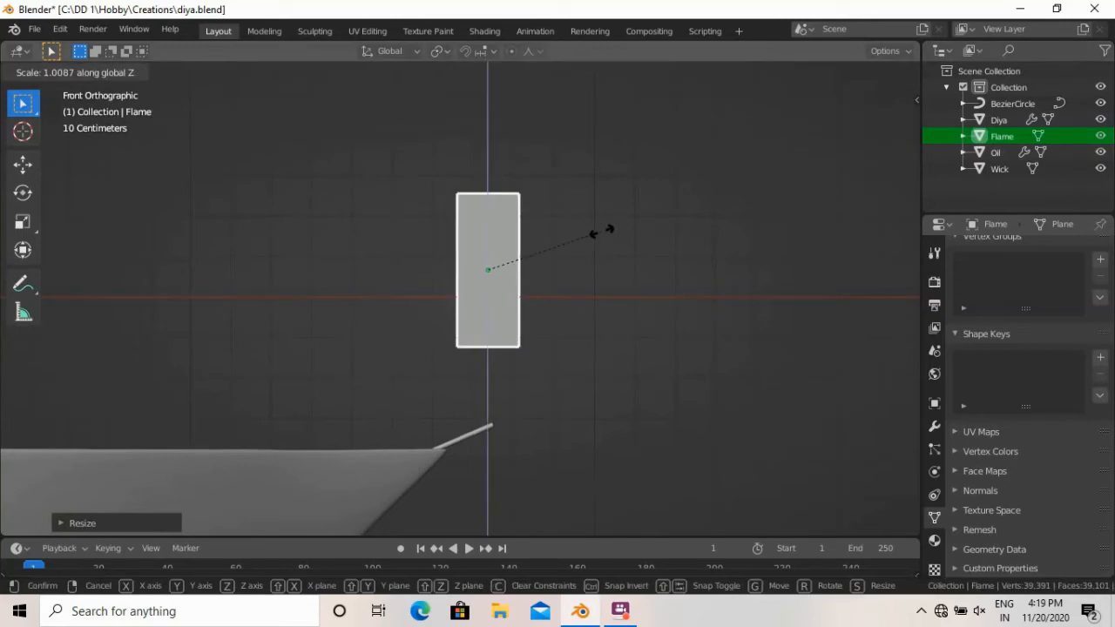
left_click(548, 257)
key("g")
left_click(538, 338)
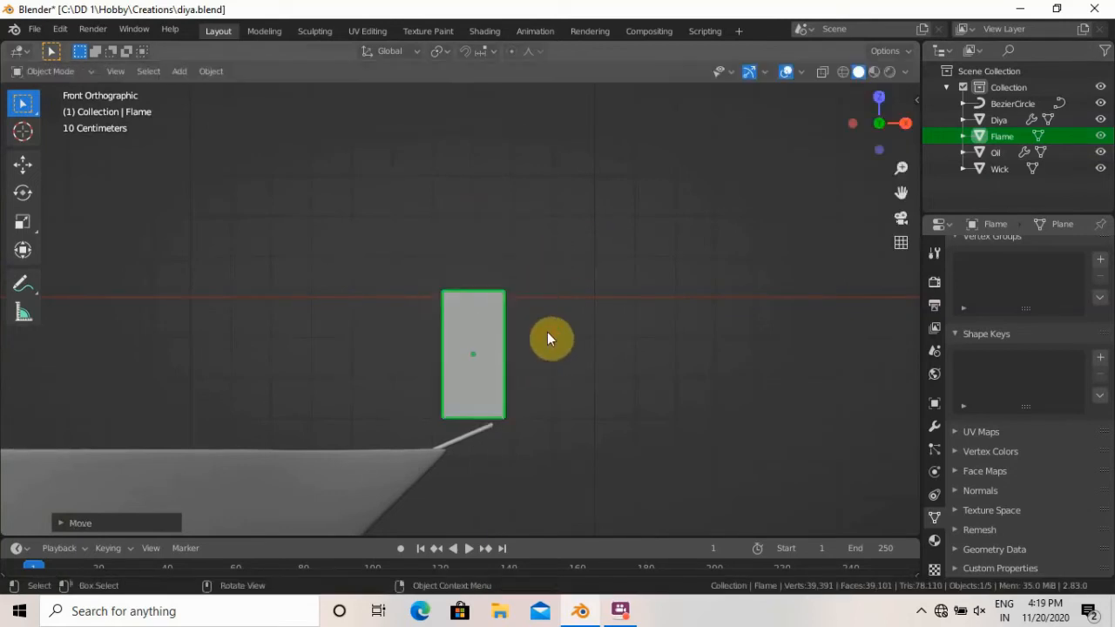
Enlarge the Flame plane uniformly to about twice its size and reposition it so its lower edge rests on the wick's tip.
key("s")
left_click(648, 283)
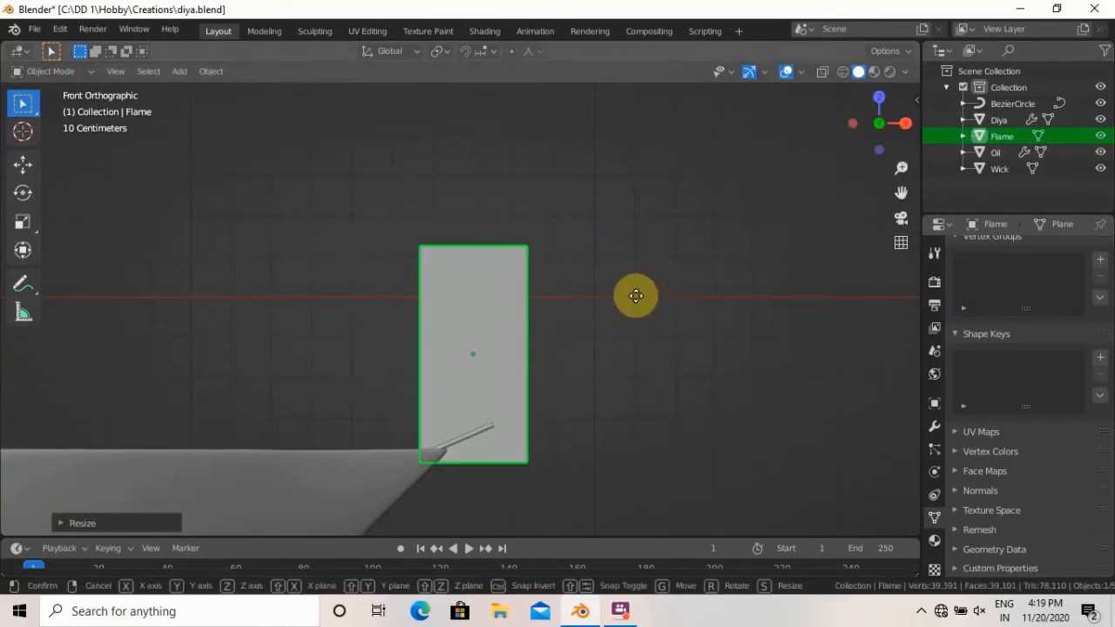
key("g")
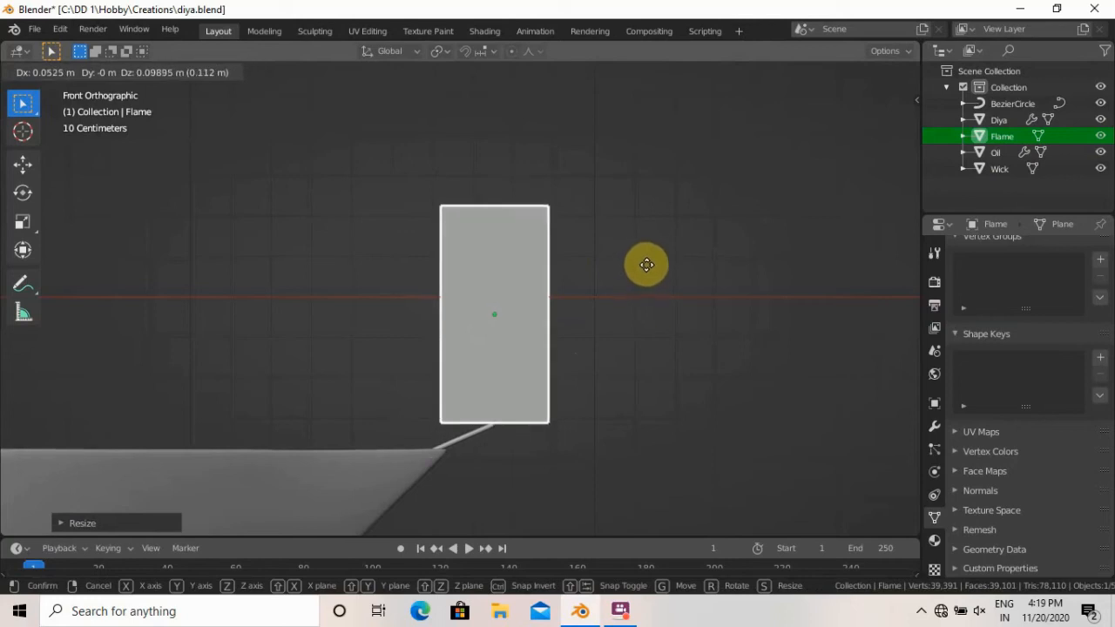
left_click(643, 265)
key("s")
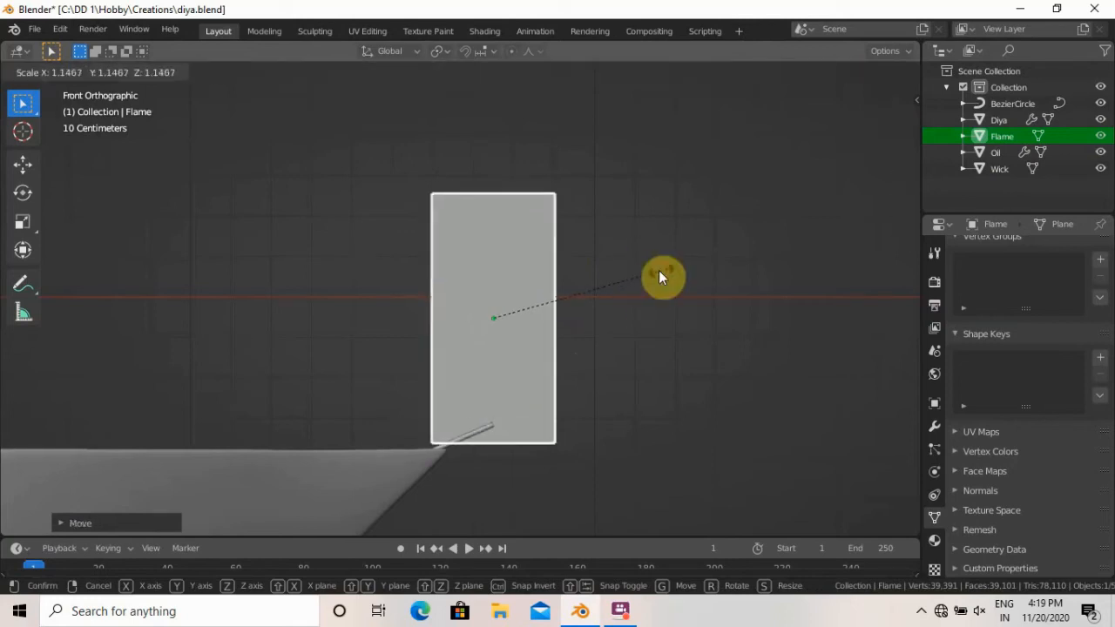
left_click(640, 306)
key("g")
left_click(624, 291)
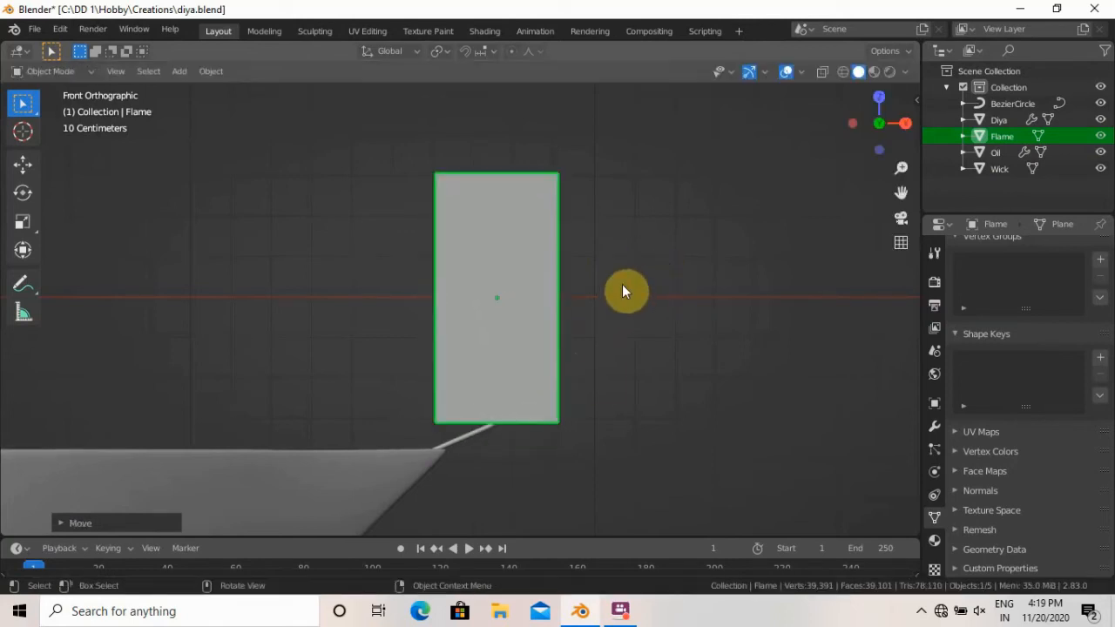
Parent the Flame to the Wick using Object (Keep Transform).
scroll(433, 308, "down", 4)
middle_click_drag(386, 299, 487, 348)
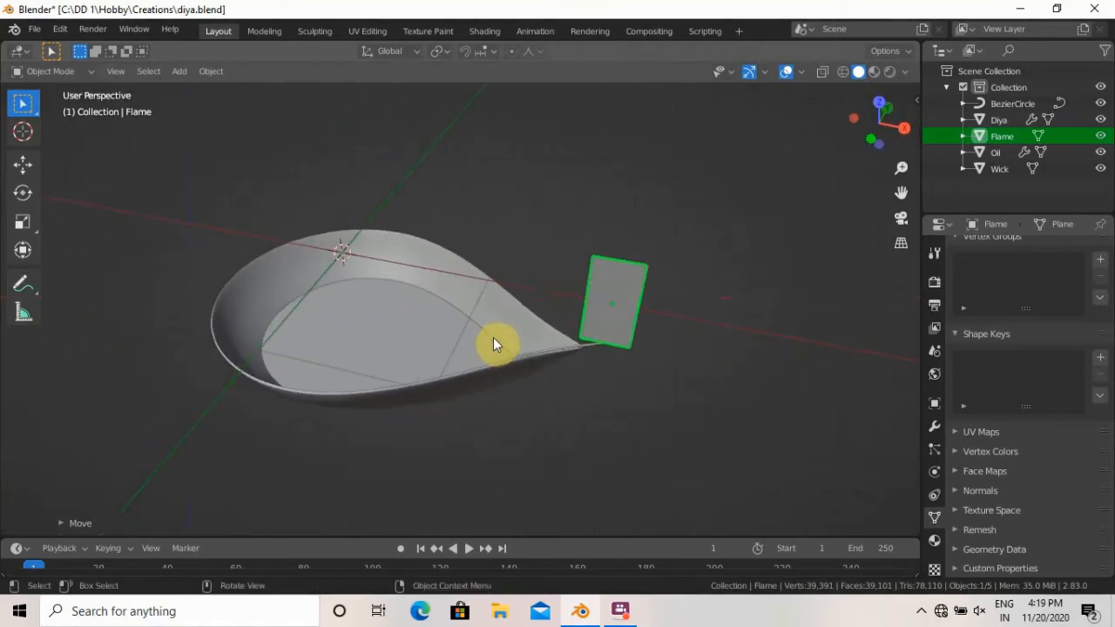
left_click(588, 343, "shift")
key("ctrl+p")
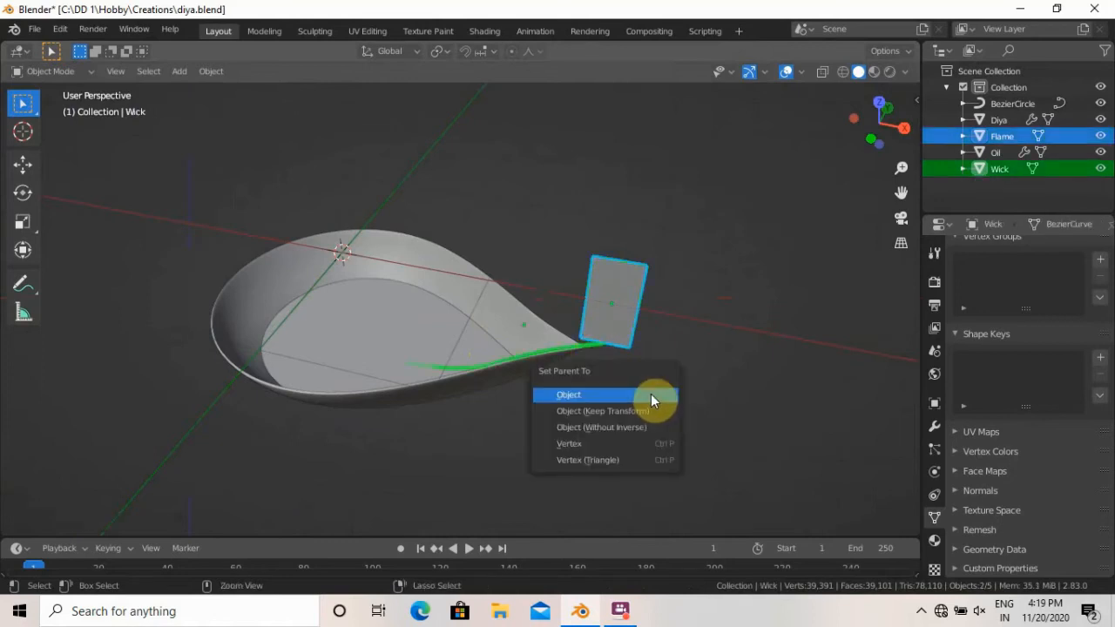
left_click(652, 409)
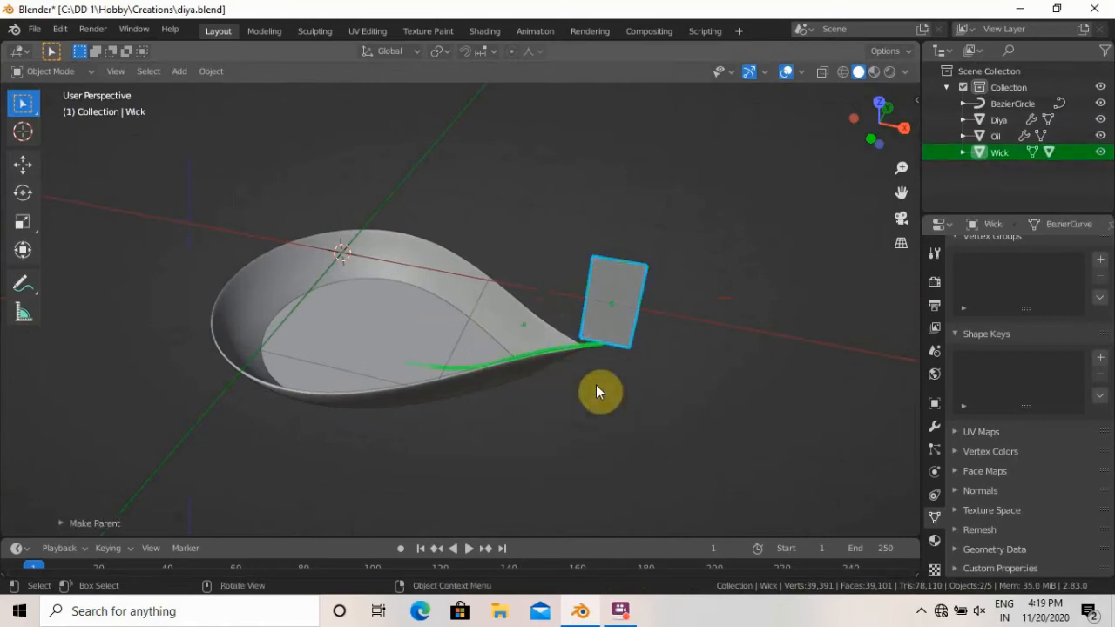
Parent both the Wick and the Oil to the Diya bowl using Object (Keep Transform).
left_click(529, 359)
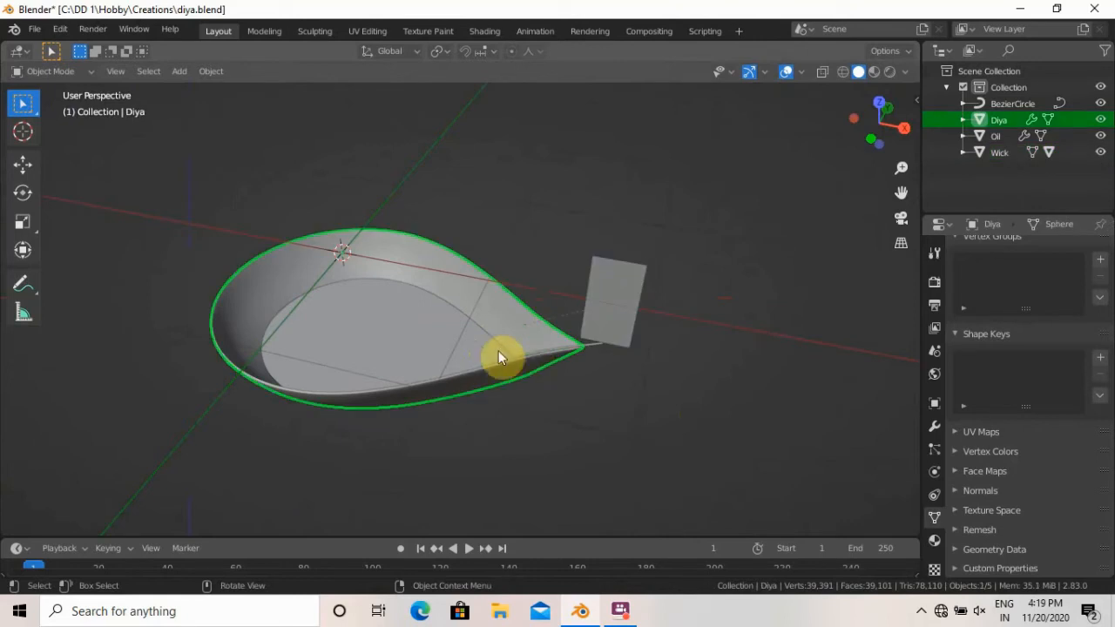
scroll(514, 349, "up", 4)
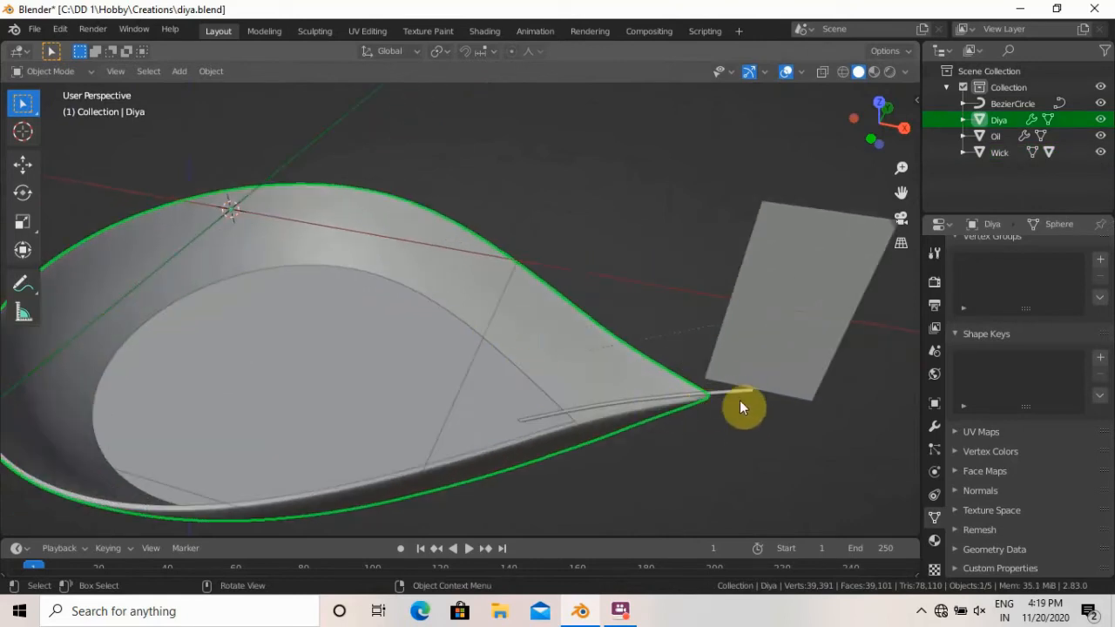
left_click(731, 393)
left_click(448, 374, "shift")
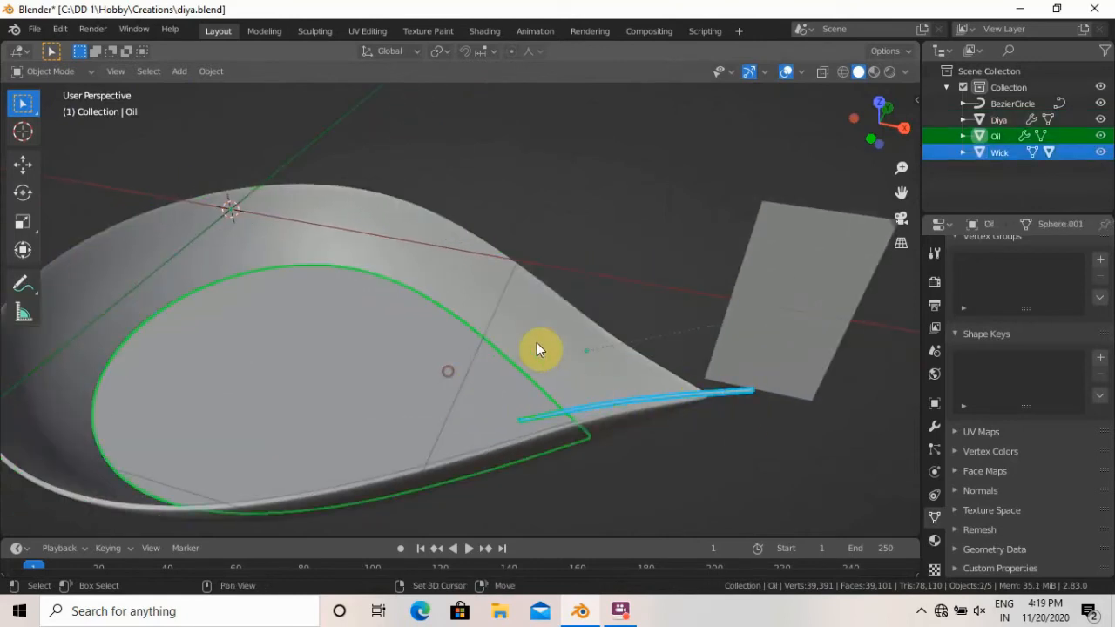
left_click(543, 339, "shift")
key("ctrl+p")
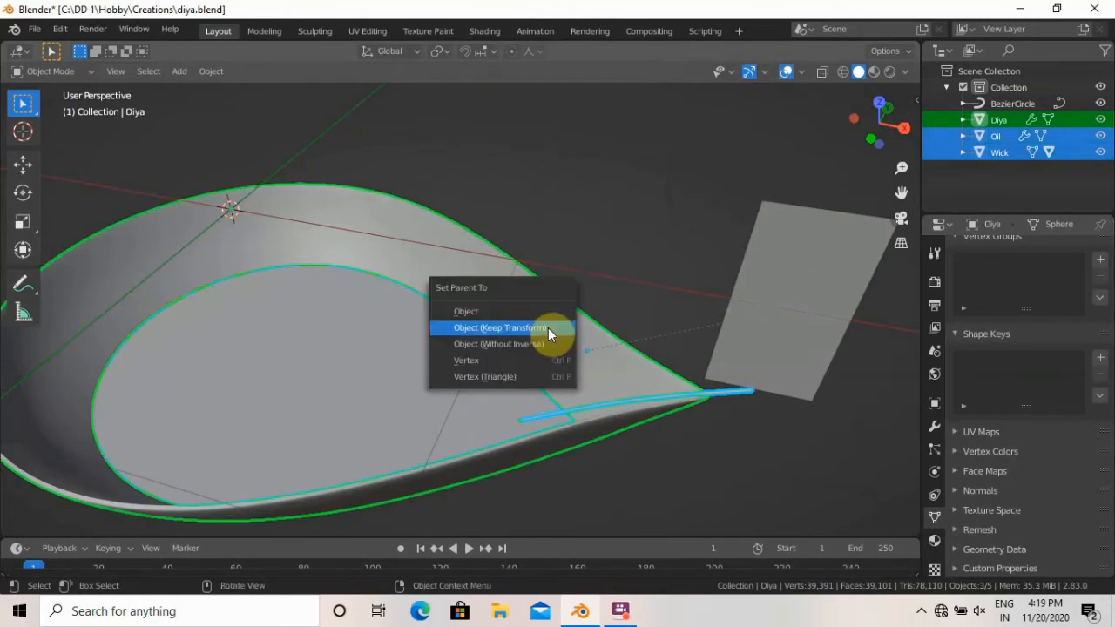
left_click(547, 327)
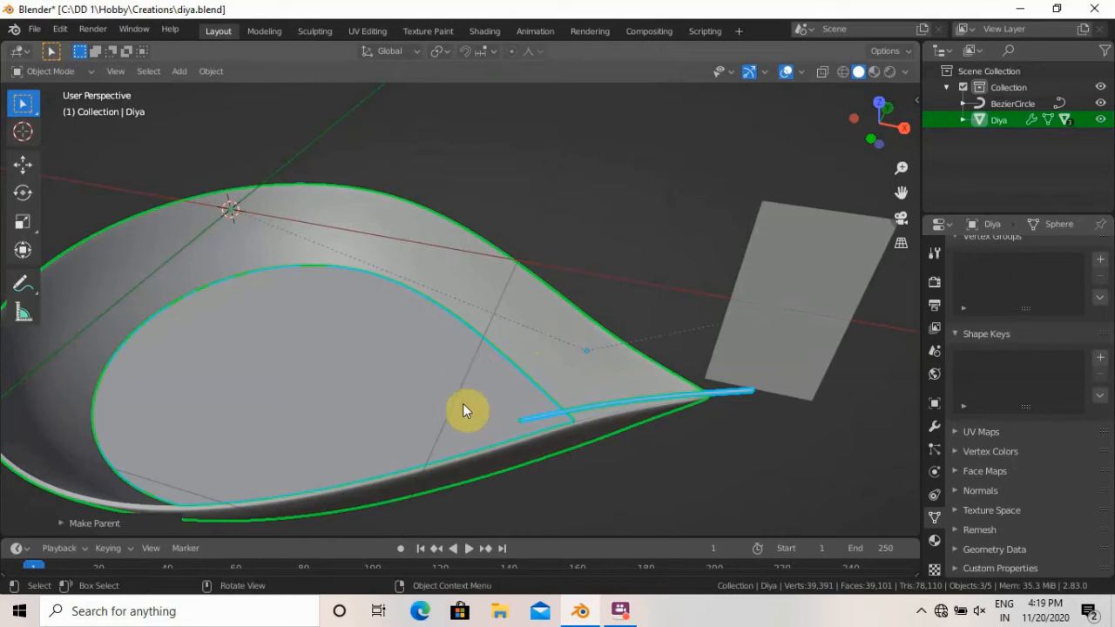
Raise the diya about 1.01 m along Z so its base rests at ground level.
key("alt+a")
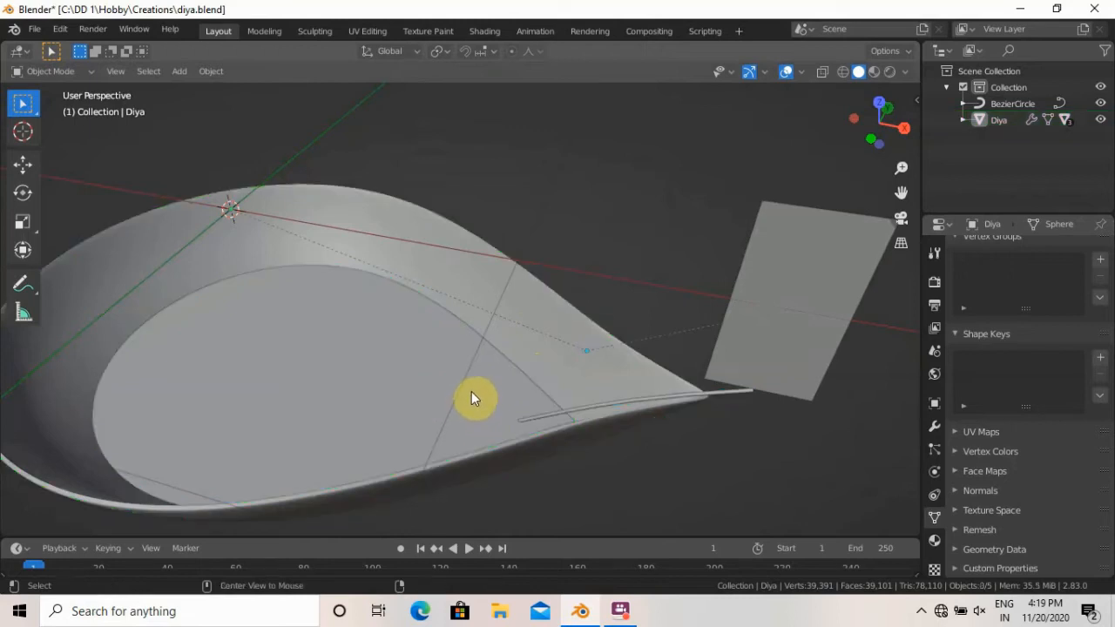
left_click(542, 343)
key("KP_1")
scroll(543, 405, "down", 5)
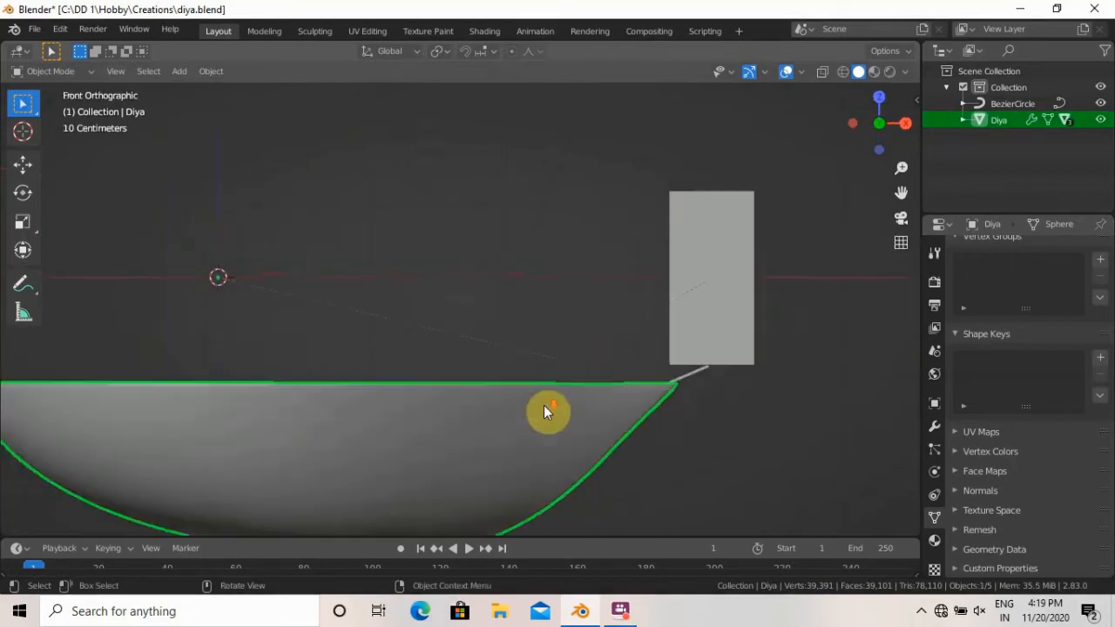
key("g")
key("z")
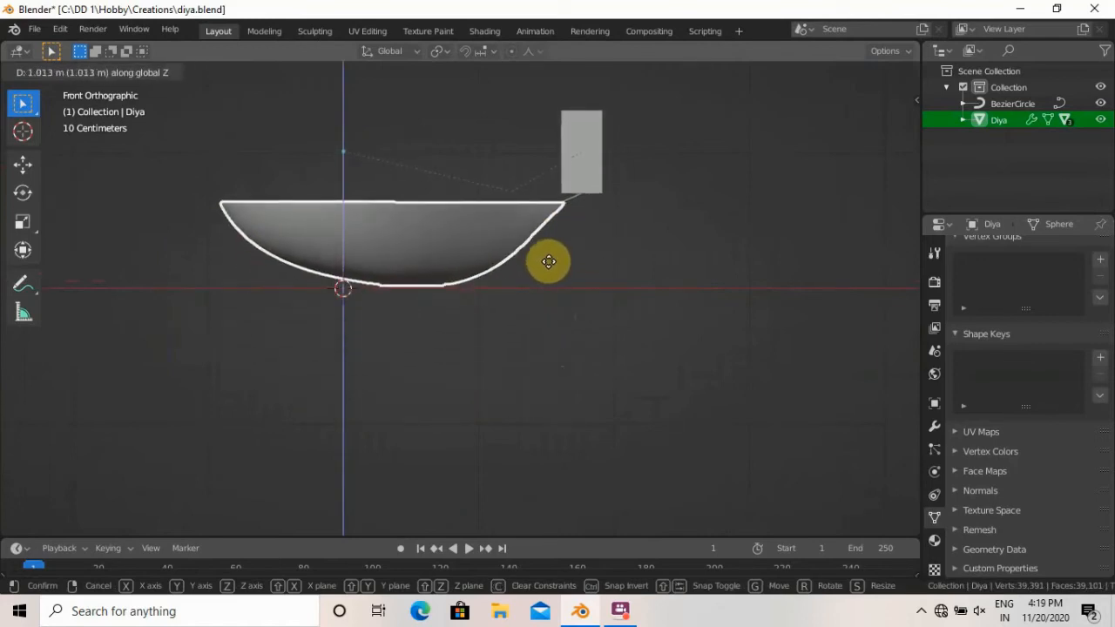
left_click(548, 261)
middle_click_drag(406, 276, 501, 275, "shift")
scroll(500, 275, "up", 3)
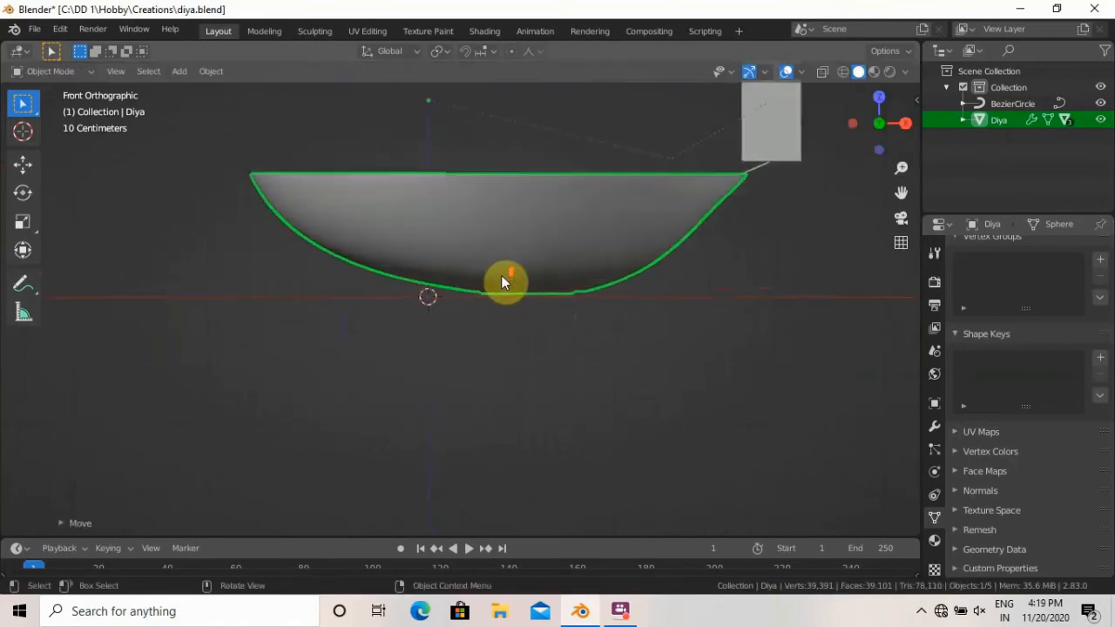
Try to move the vertices at the diya's pointed end along X in Edit Mode with wireframe display.
middle_click_drag(645, 253, 526, 324, "shift")
key("Tab")
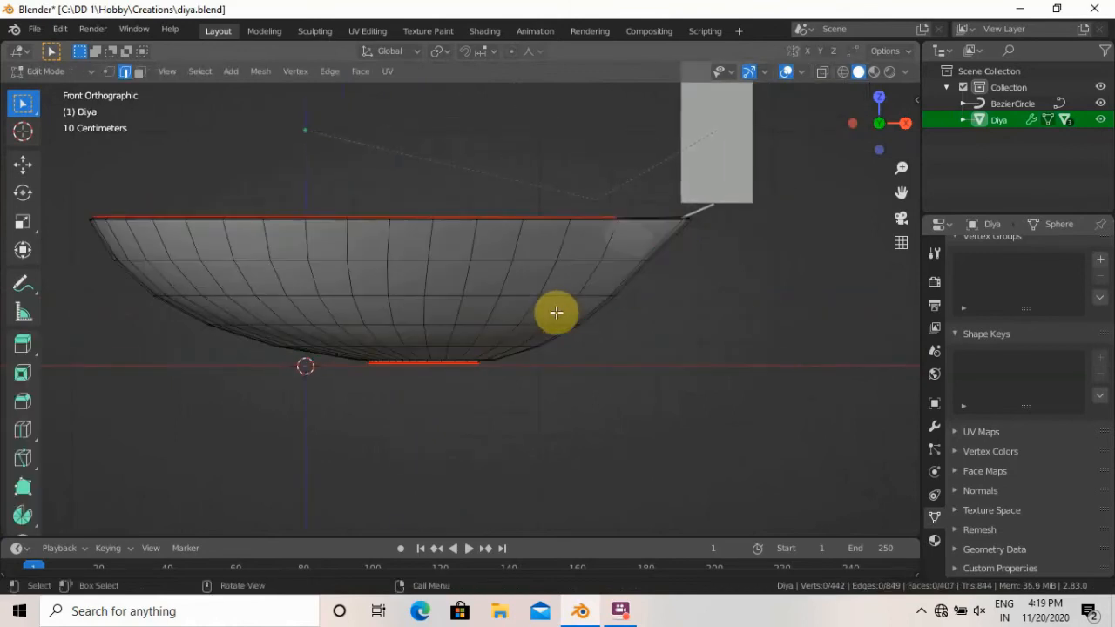
key("z")
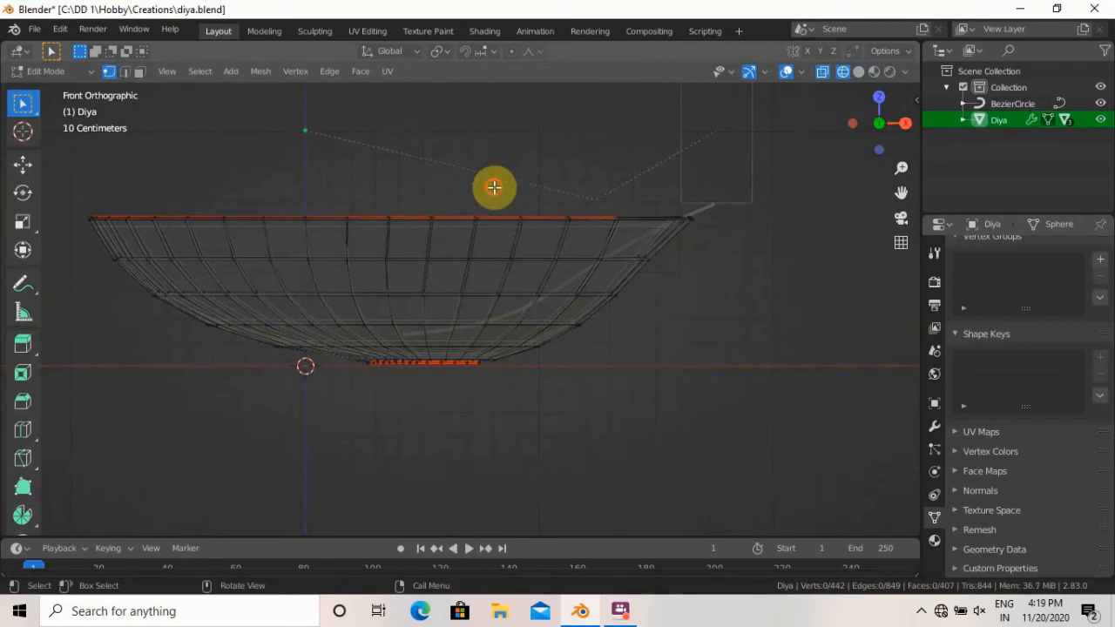
left_click_drag(494, 186, 739, 391)
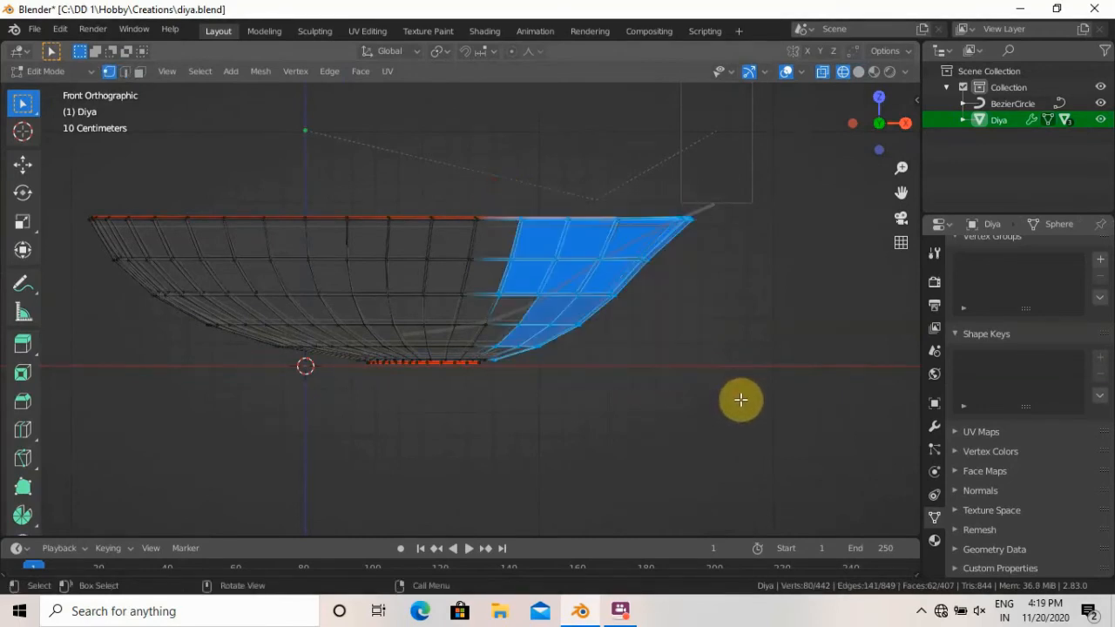
key("g")
key("x")
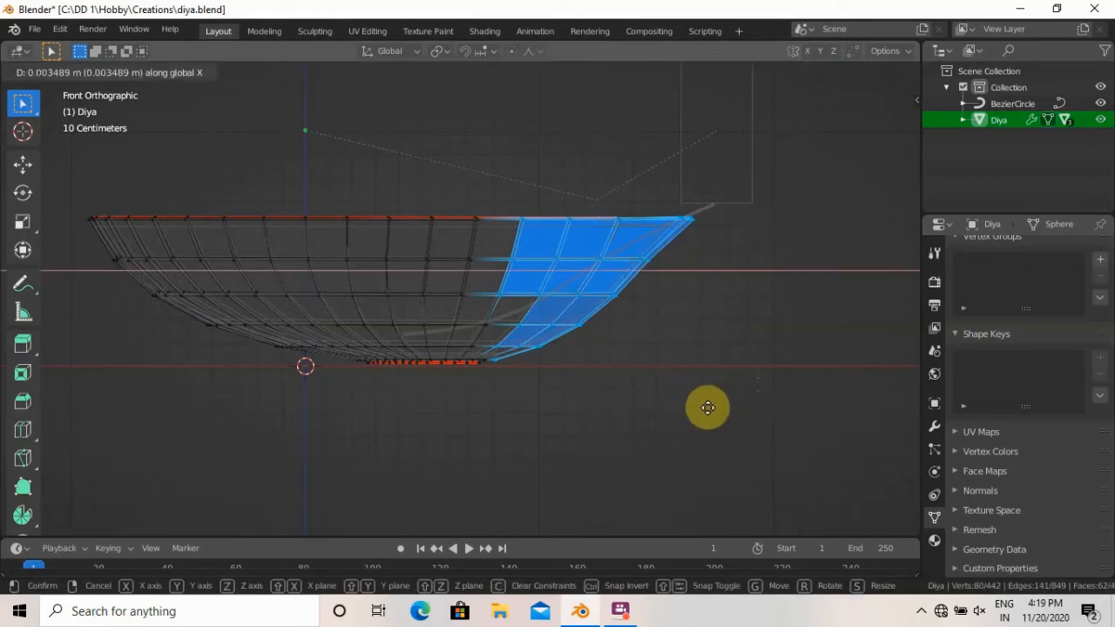
right_click(721, 407)
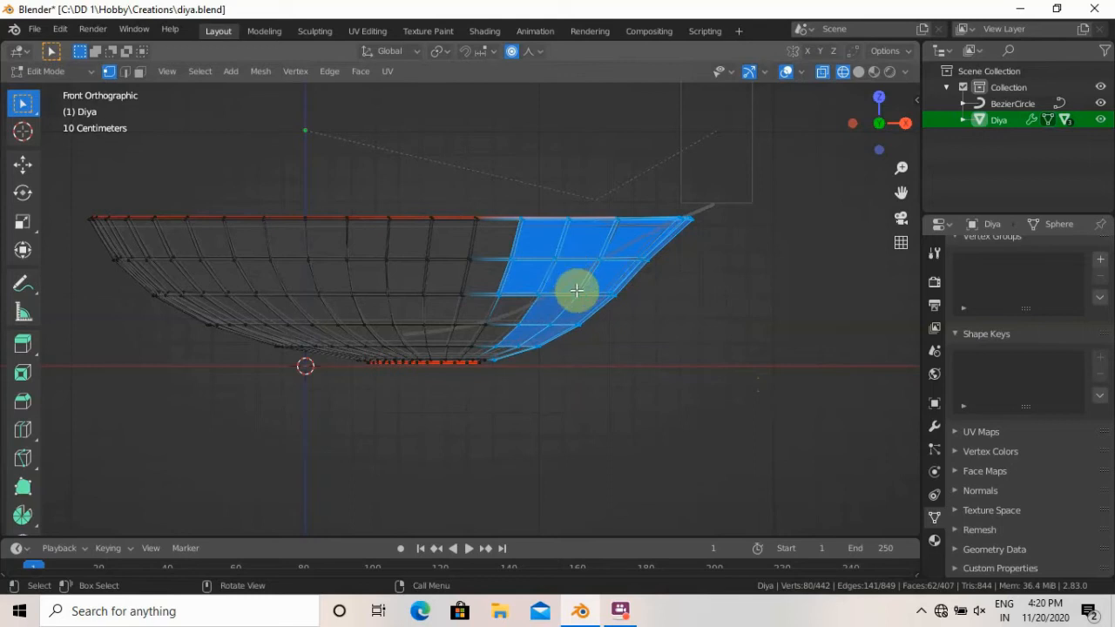
Set the proportional editing falloff to Sphere and clear the vertex selection.
left_click(531, 51)
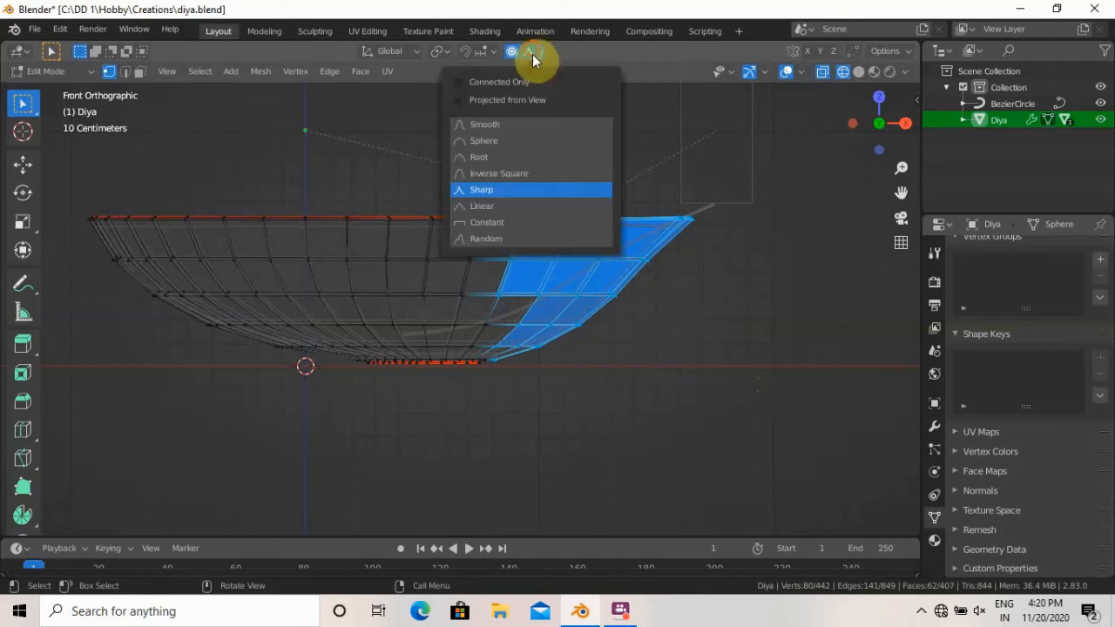
left_click(535, 141)
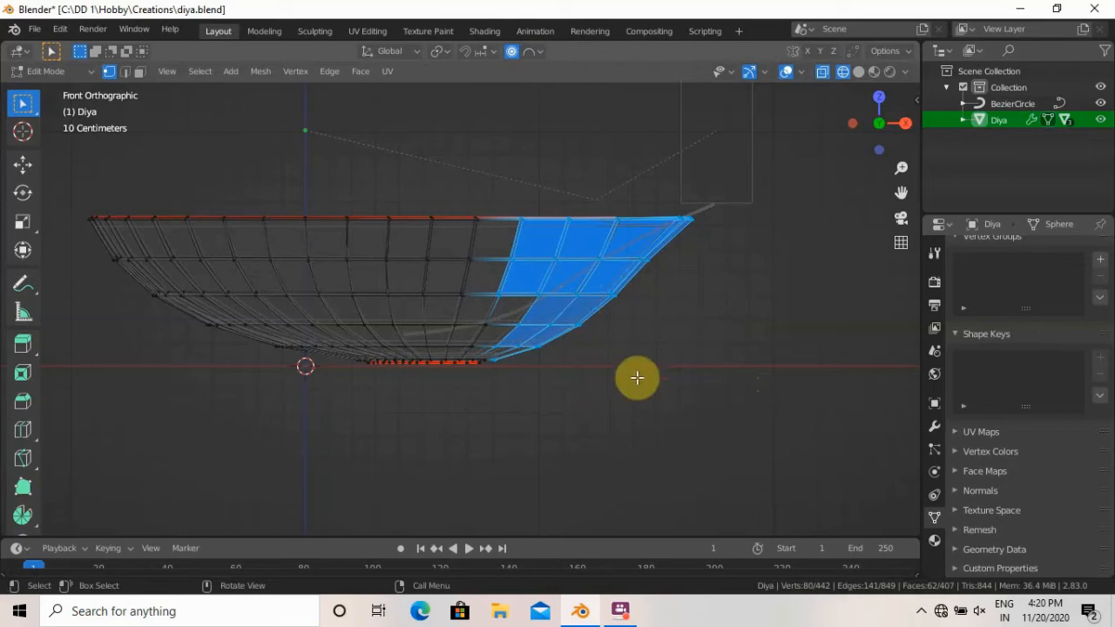
key("alt+a")
middle_click_drag(575, 244, 513, 351)
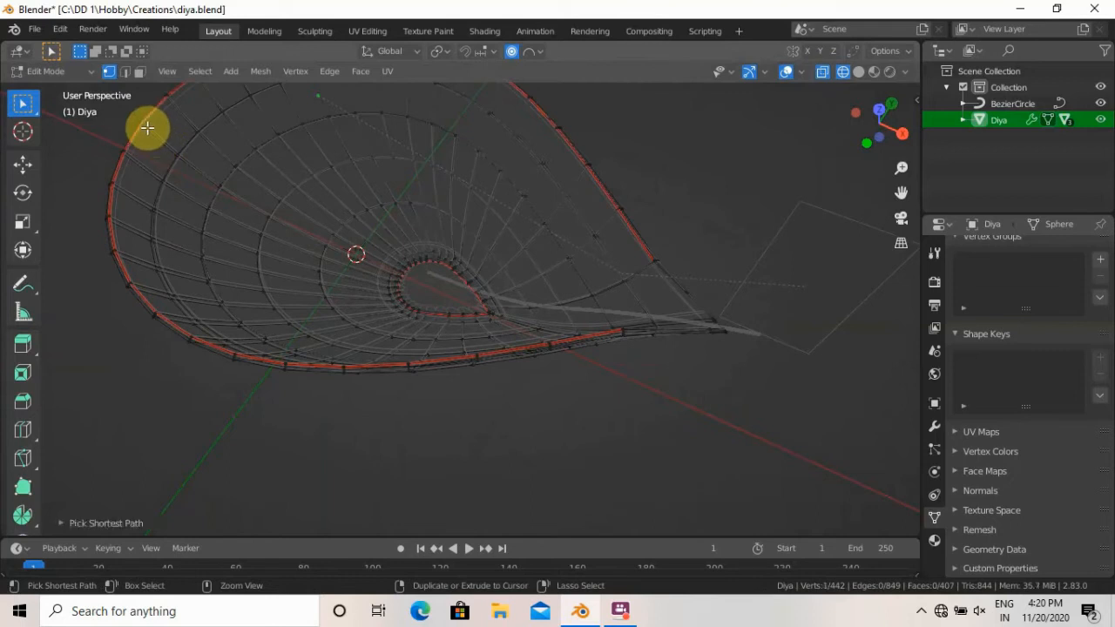
Try to shift the middle line of vertices at the diya's rounded end about 0.12 m along X with proportional size 1.21.
key("KP_7")
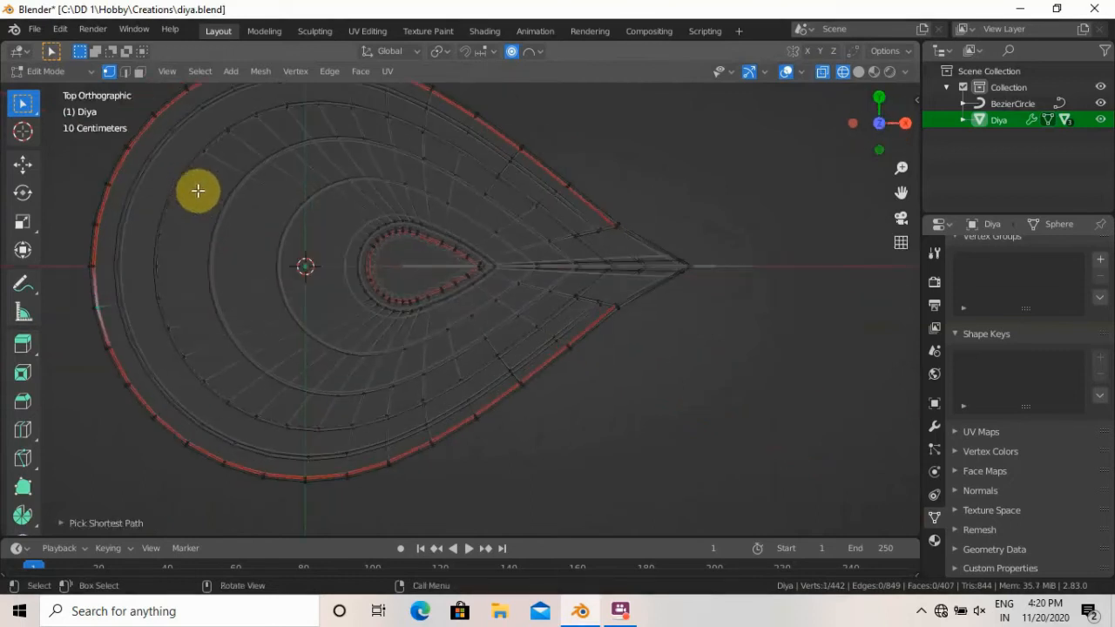
middle_click_drag(215, 272, 379, 318, "shift")
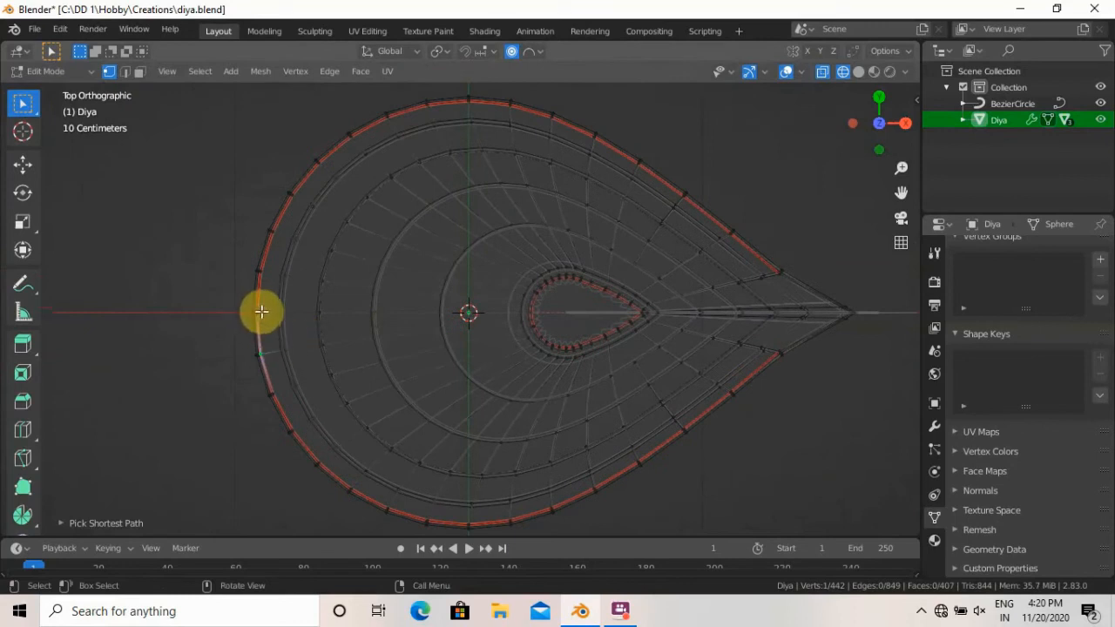
key("g")
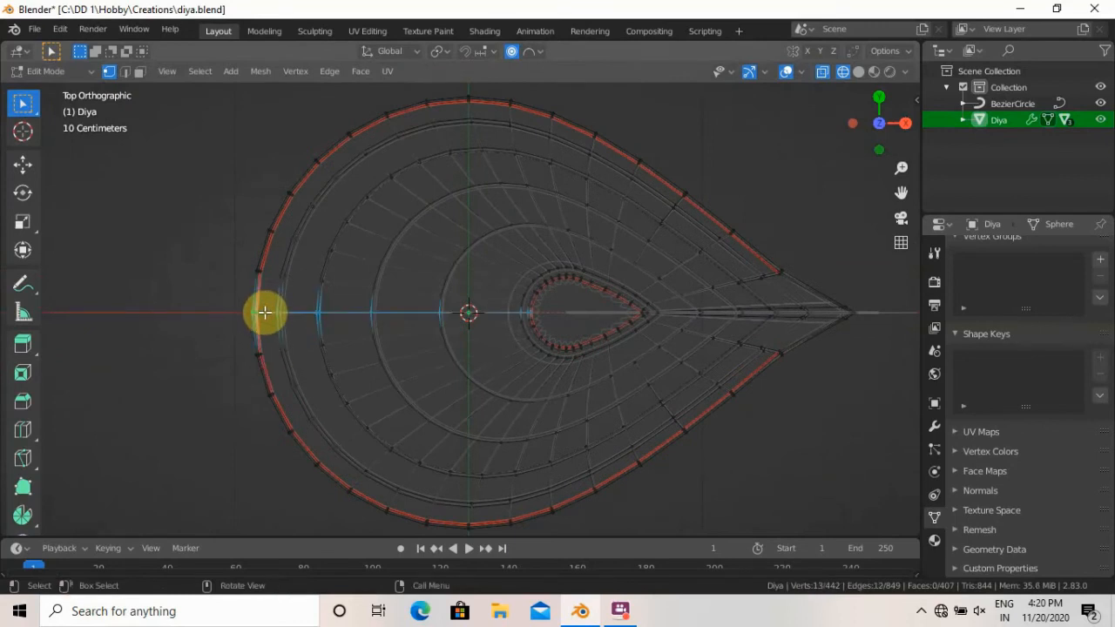
key("x")
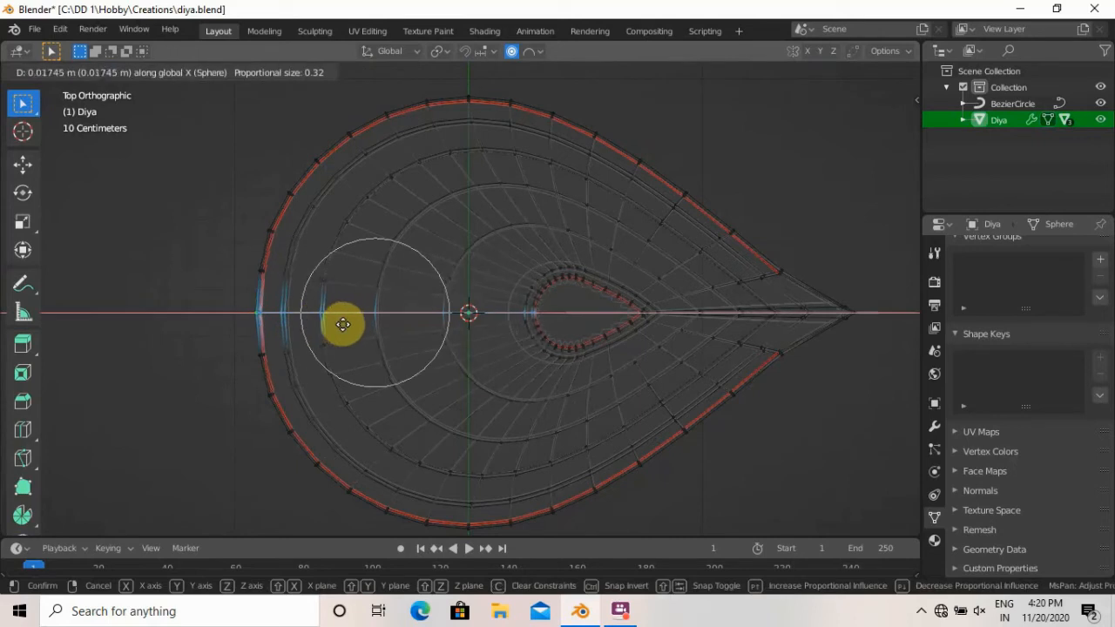
scroll(348, 323, "down", 12)
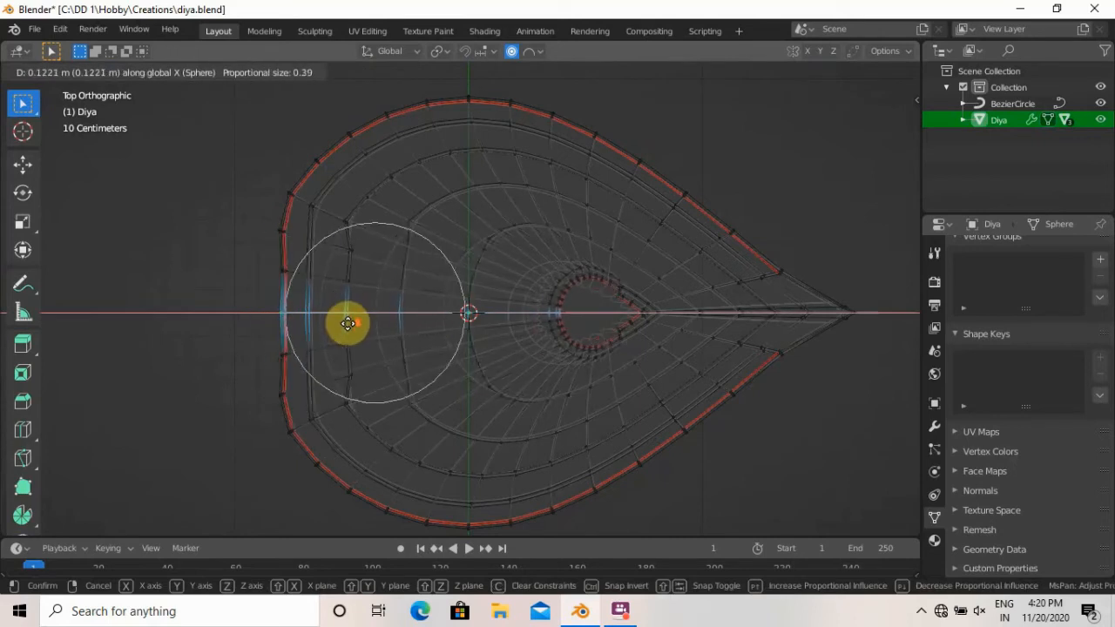
scroll(347, 323, "down", 5)
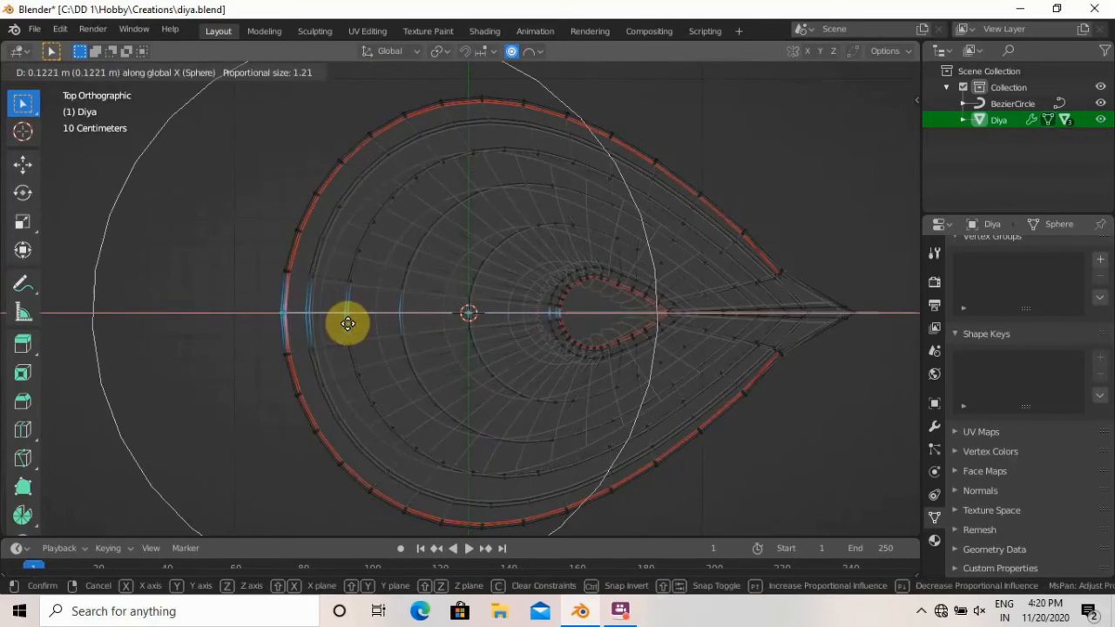
left_click(319, 315)
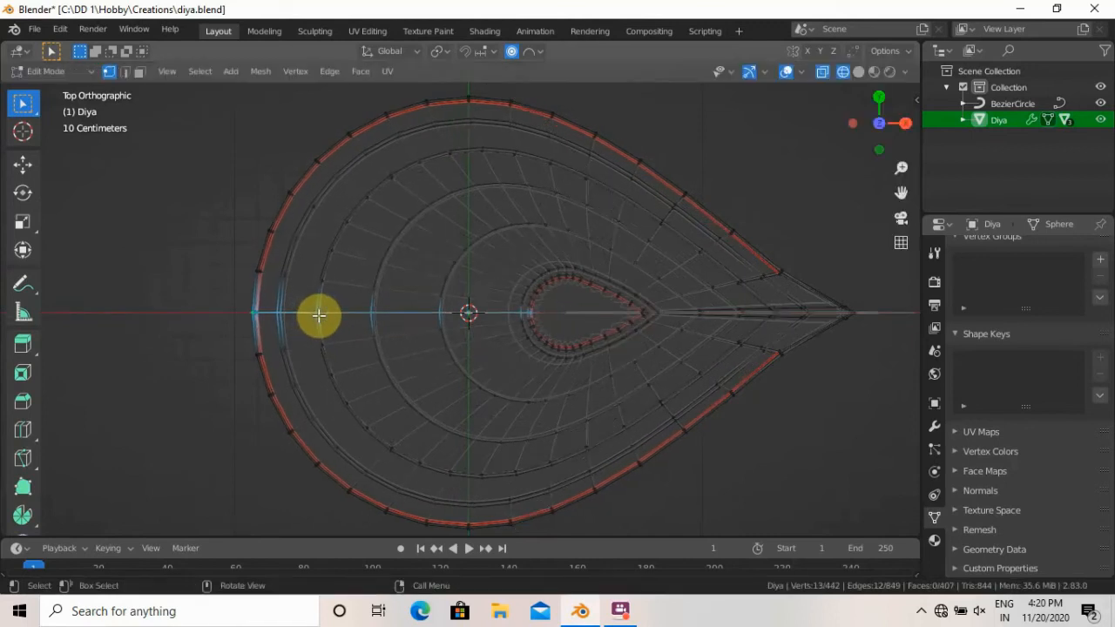
Try to pull the single rim vertex at the rounded end about 0.07 m along X with proportional size 1.61.
left_click(259, 314)
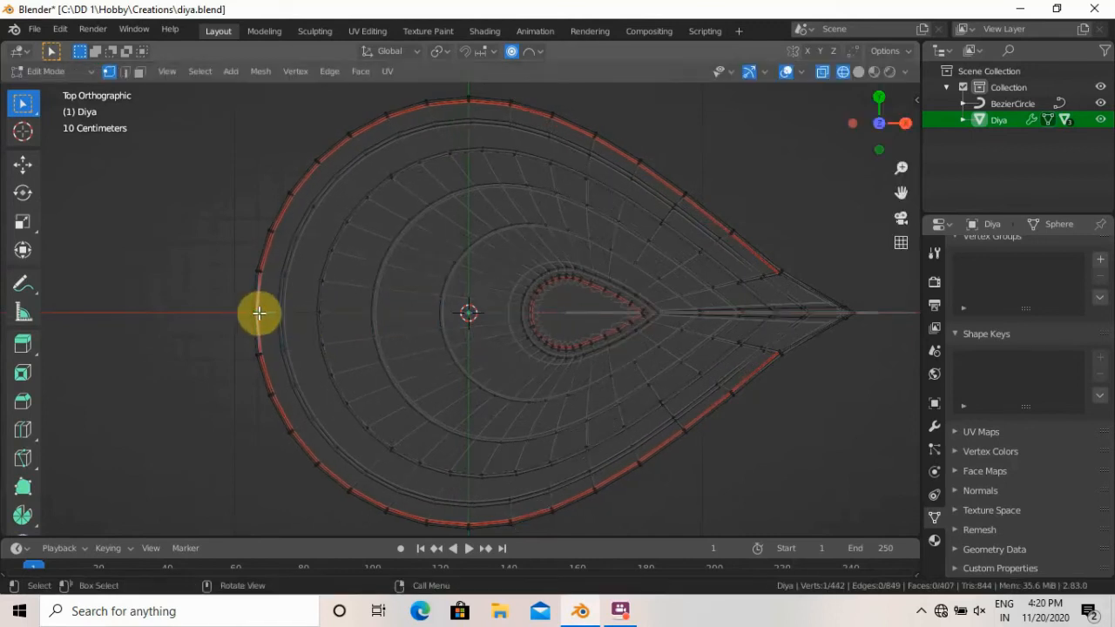
key("g")
key("x")
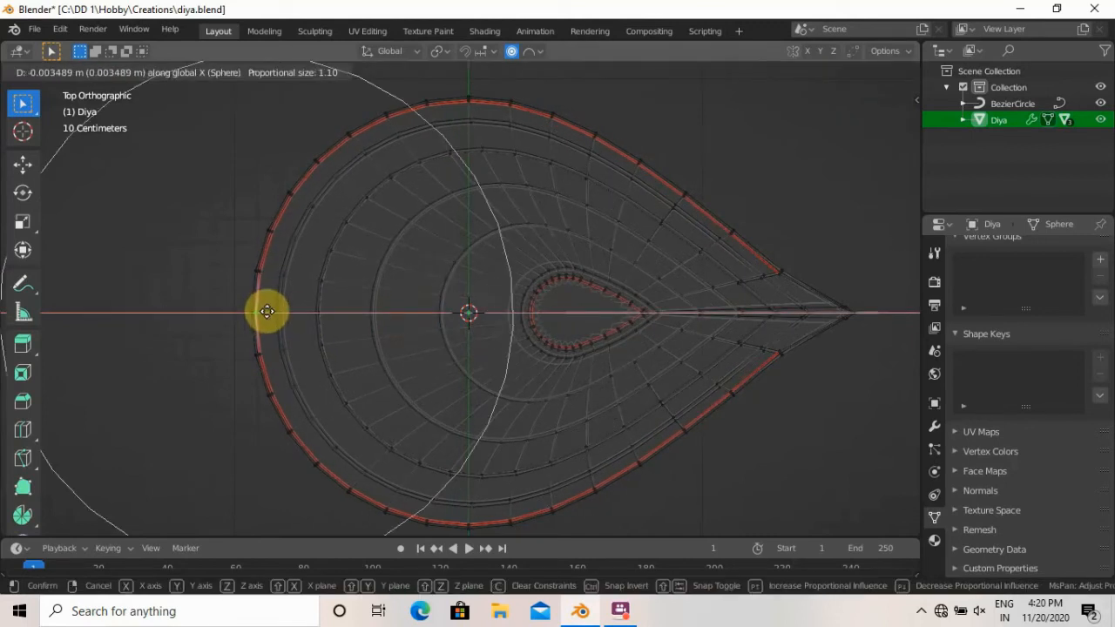
scroll(281, 313, "up", 1)
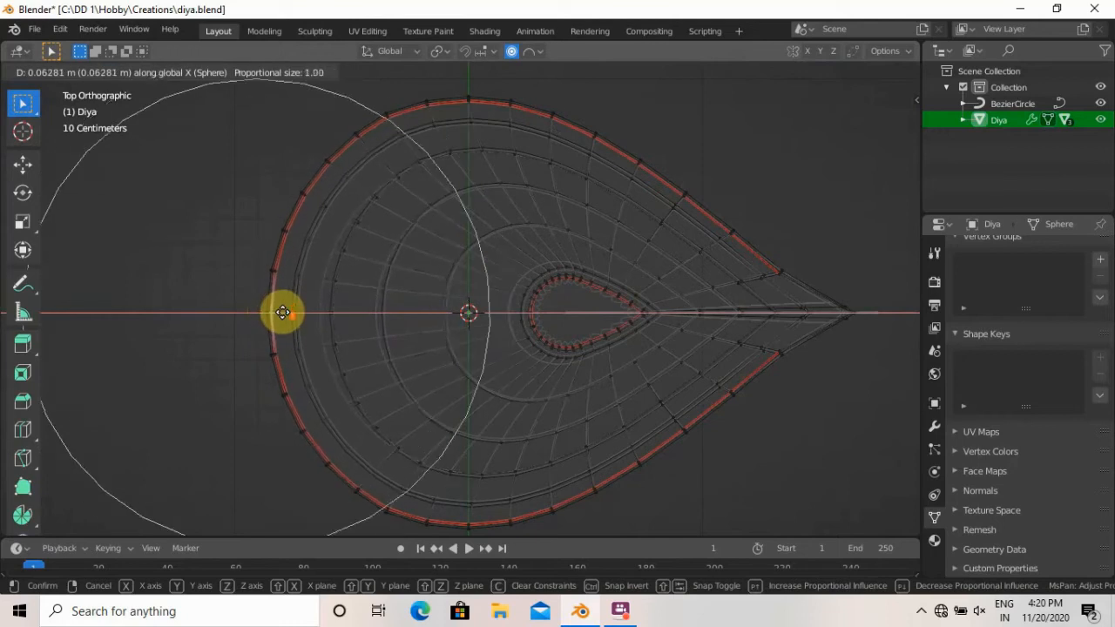
scroll(283, 313, "down", 4)
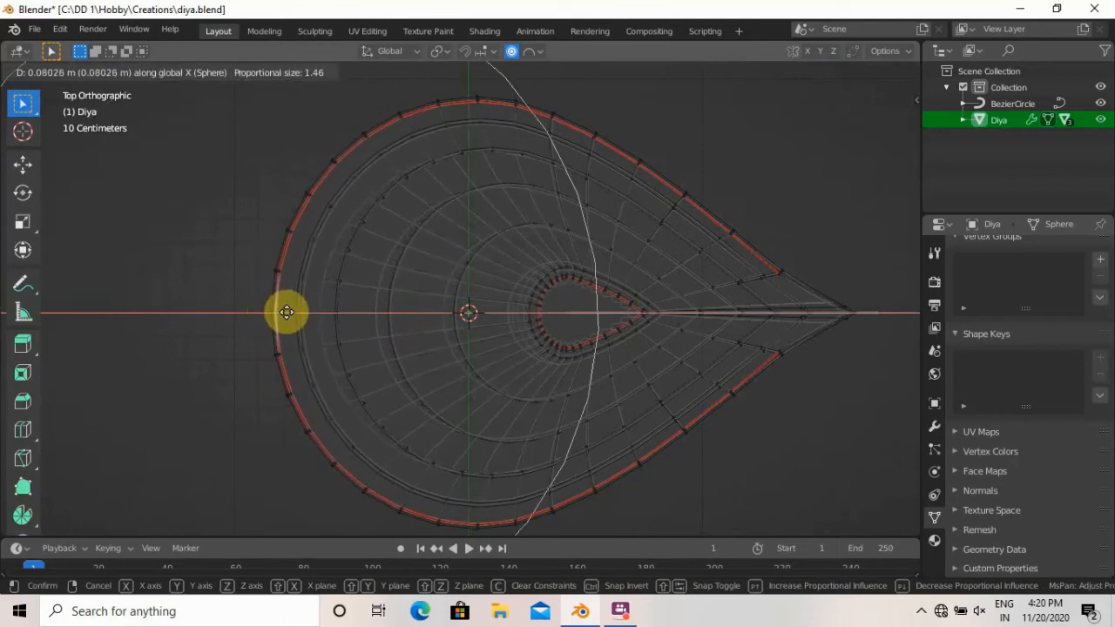
scroll(286, 311, "down", 1)
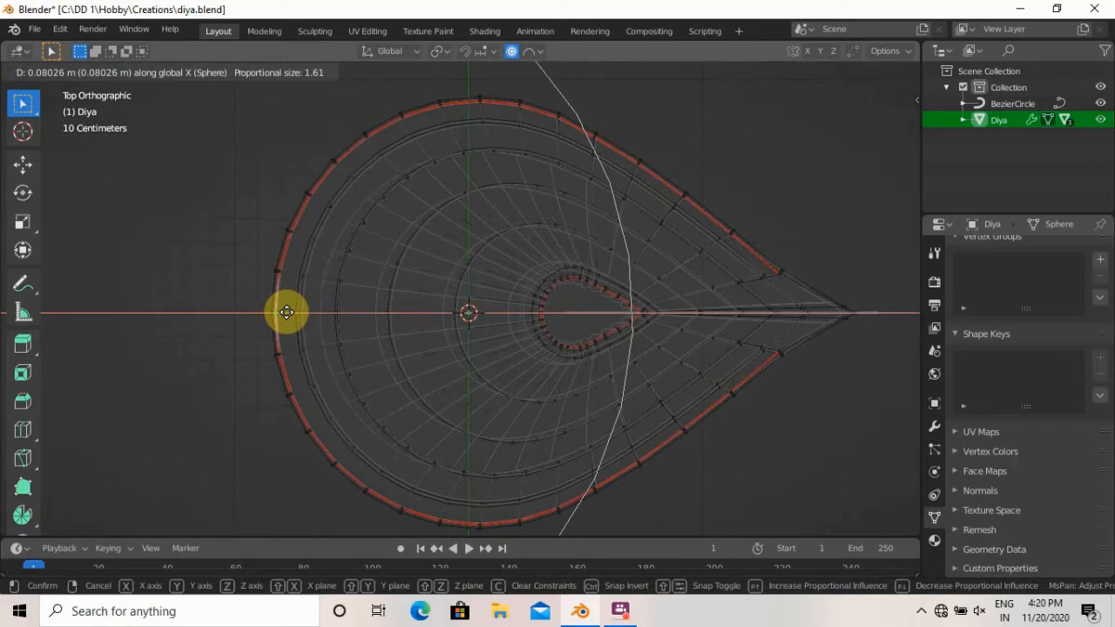
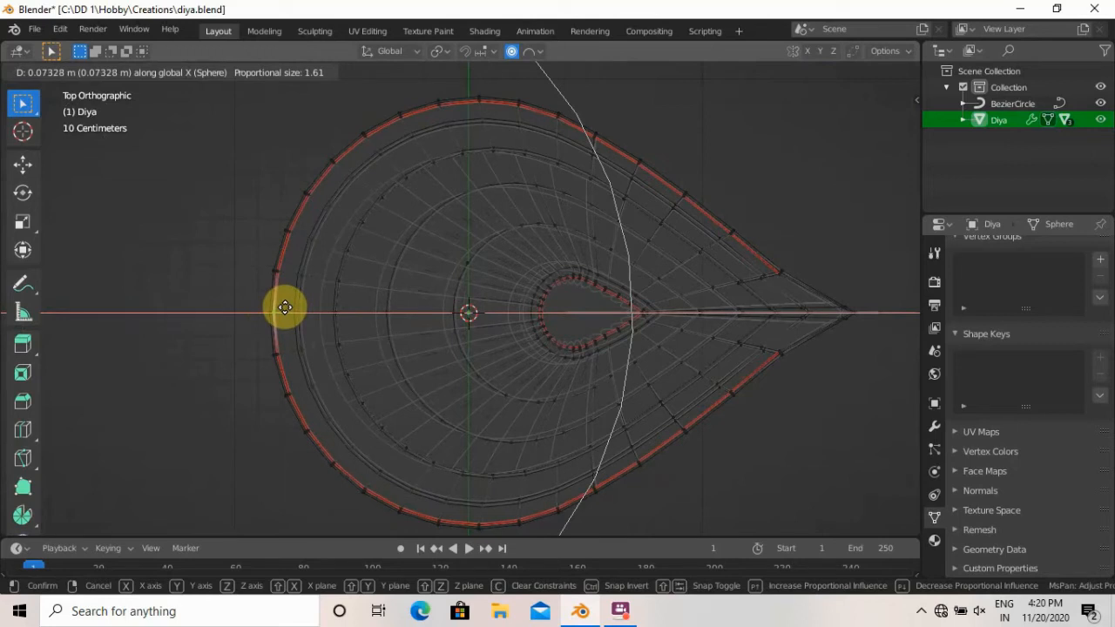
right_click(285, 307)
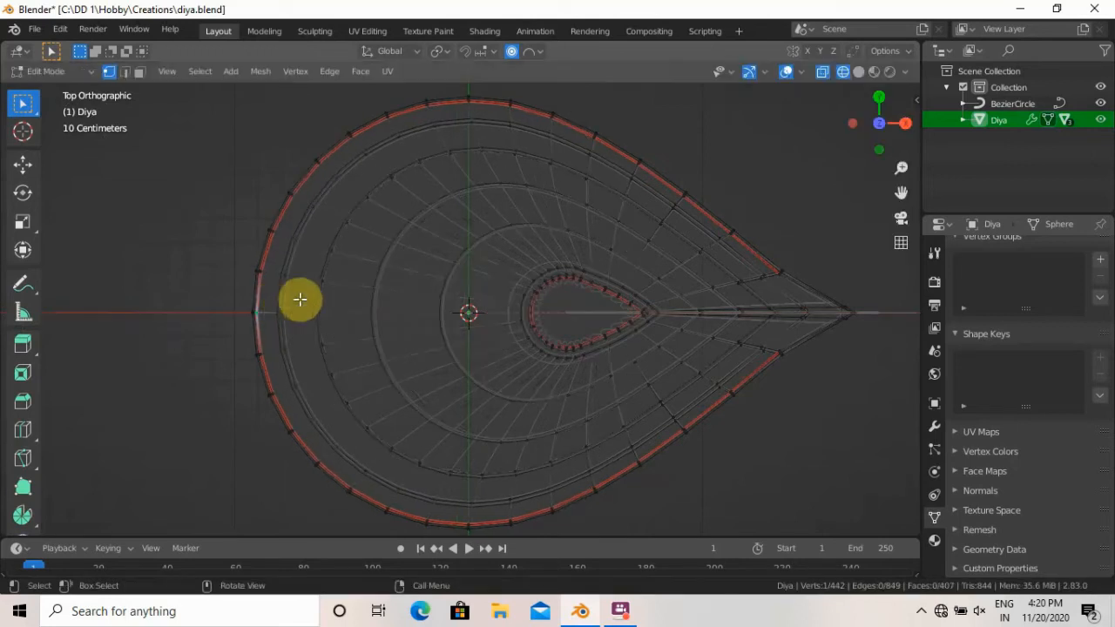
Return to Object Mode with solid shading, inspect the oil surface and wick, and leave nothing selected.
key("Tab")
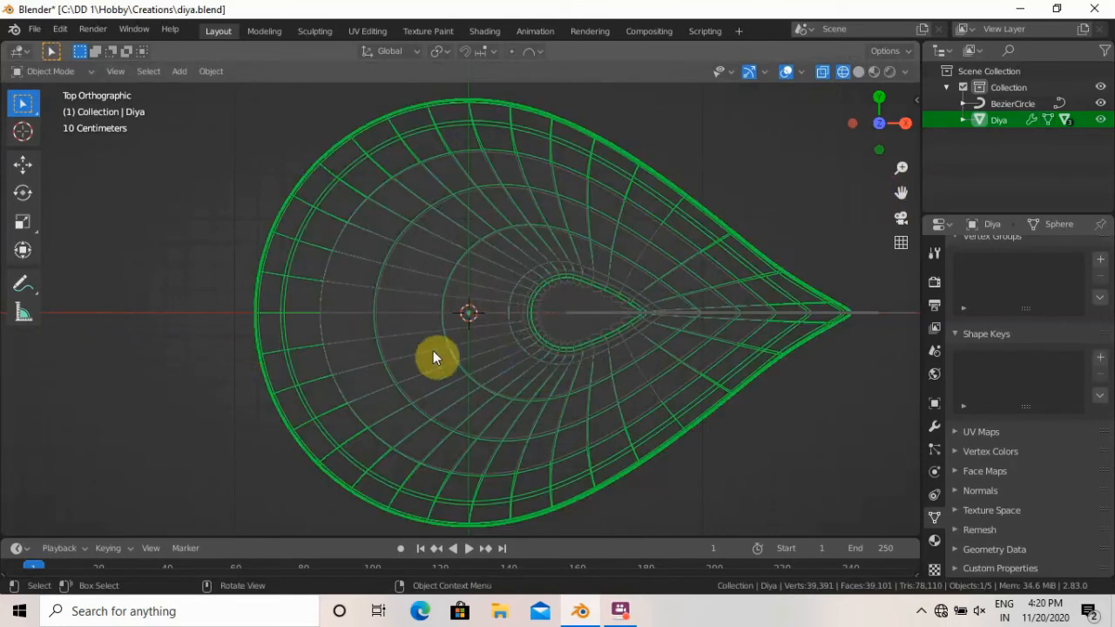
key("z")
left_click(759, 386)
left_click(464, 371)
mouse_move(464, 371)
middle_mouse_down()
mouse_move(455, 169)
mouse_move(449, 218)
mouse_move(401, 242)
mouse_move(404, 275)
mouse_move(450, 331)
middle_mouse_up()
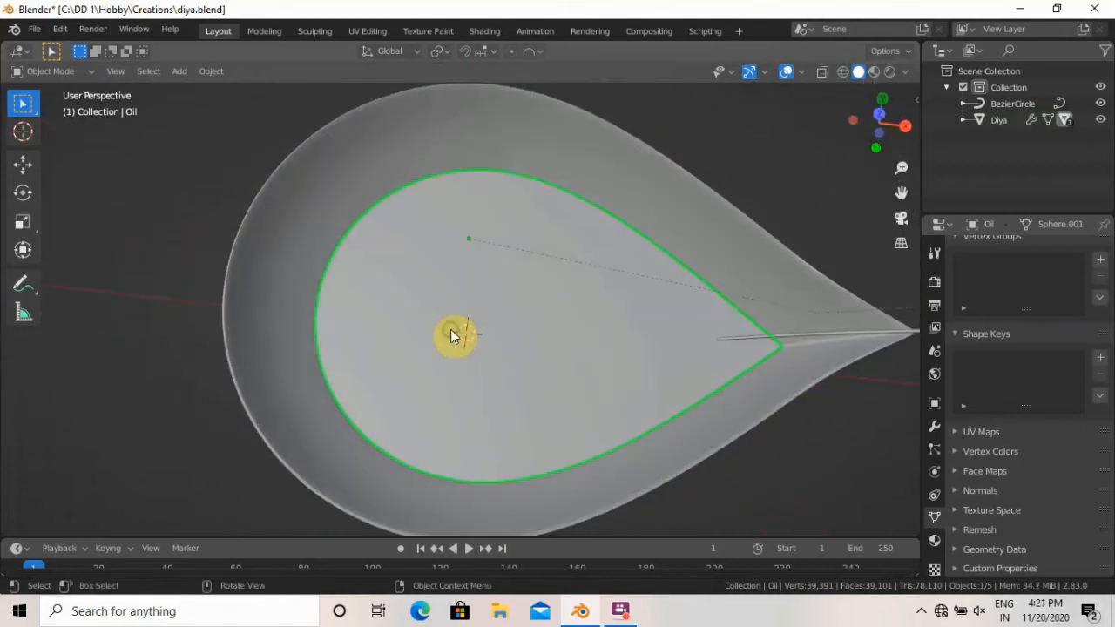
middle_click_drag(625, 335, 341, 228, "shift")
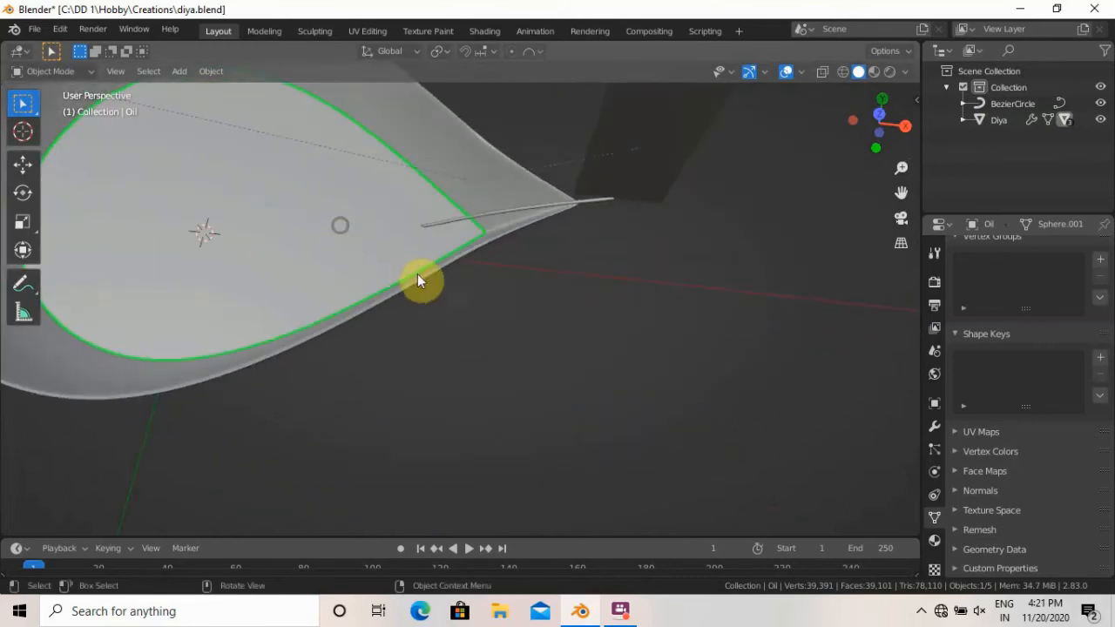
middle_click_drag(463, 274, 401, 276)
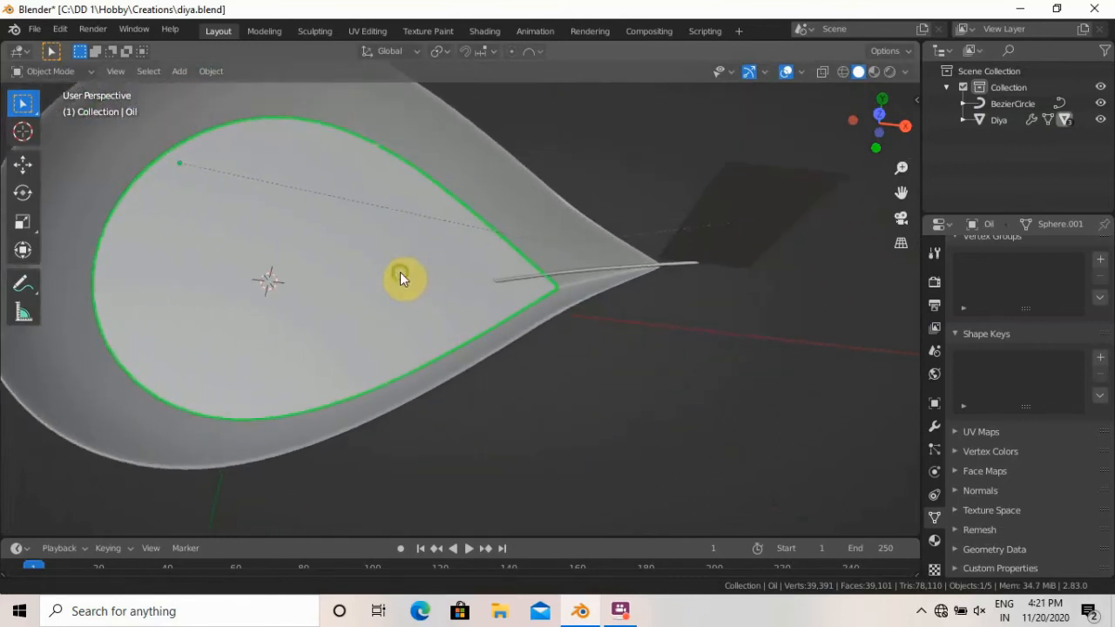
middle_click_drag(452, 303, 550, 326)
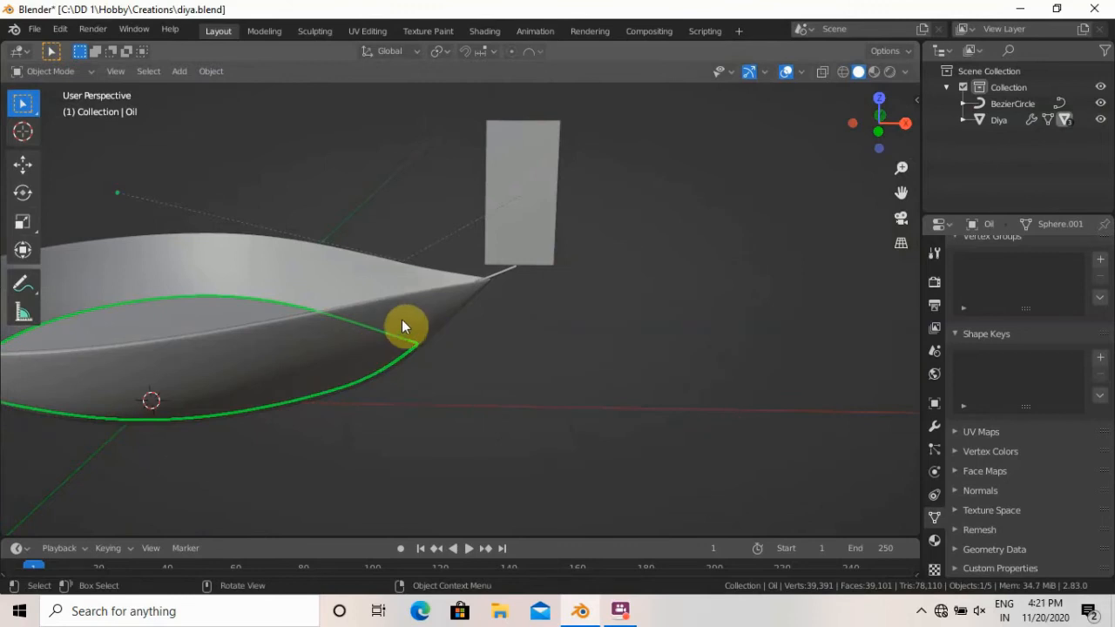
key("alt+a")
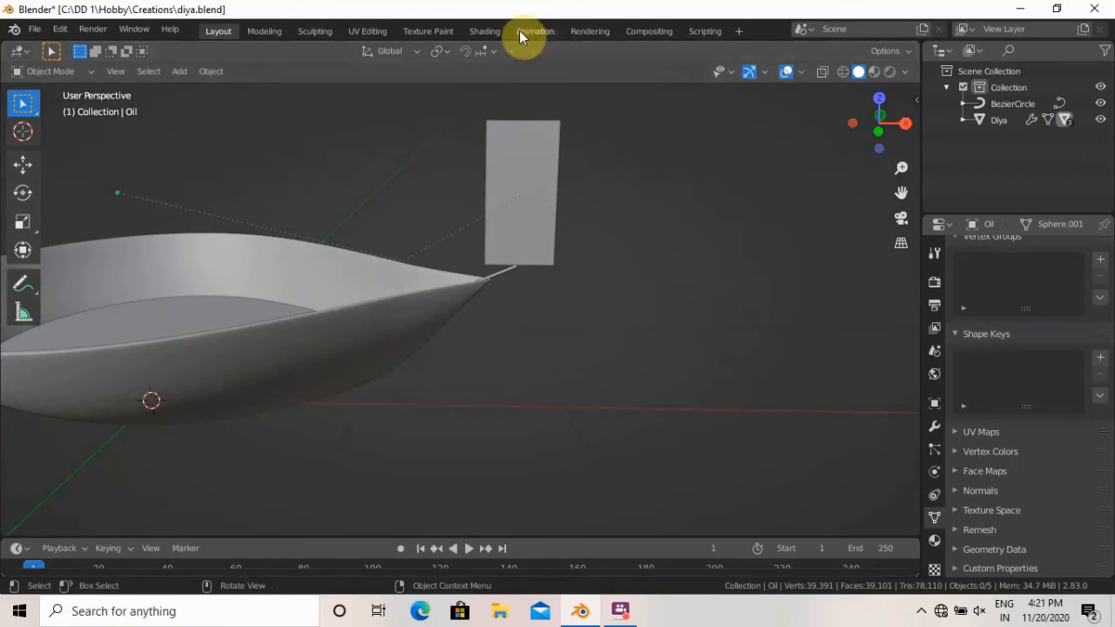
Switch to the Shading workspace and merge away the file browser and image editor areas.
left_click(486, 32)
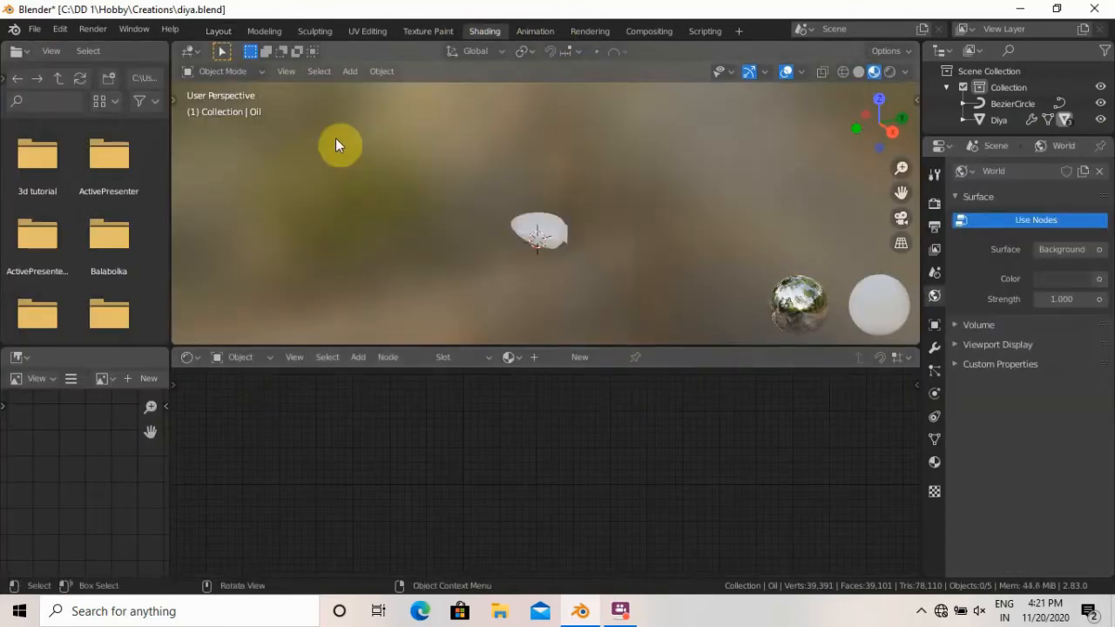
left_click_drag(175, 46, 122, 87)
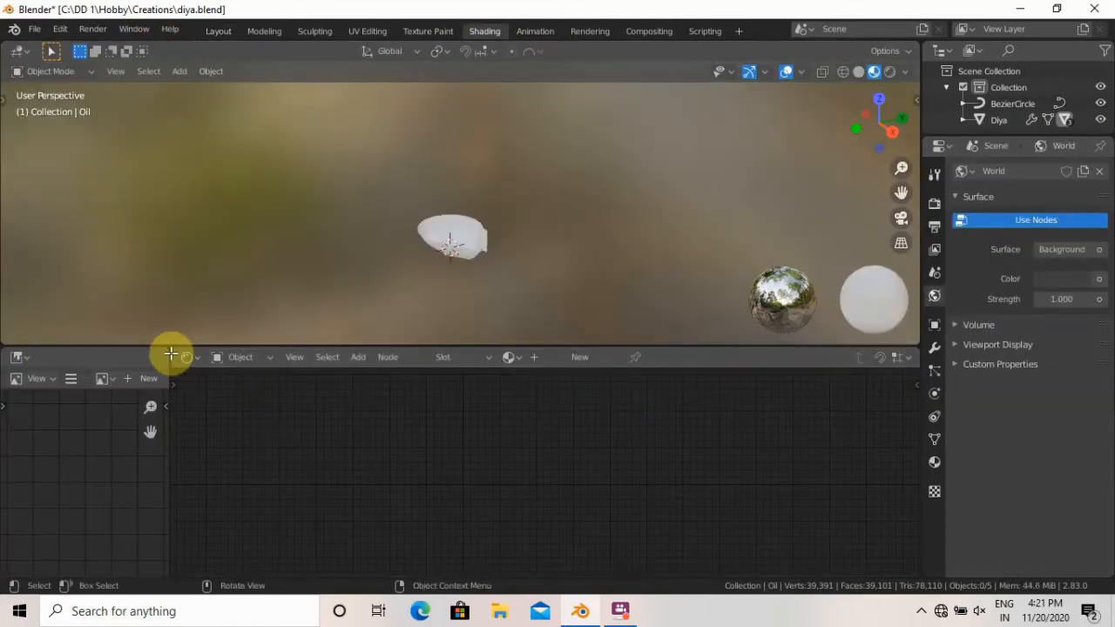
left_click_drag(168, 353, 117, 351)
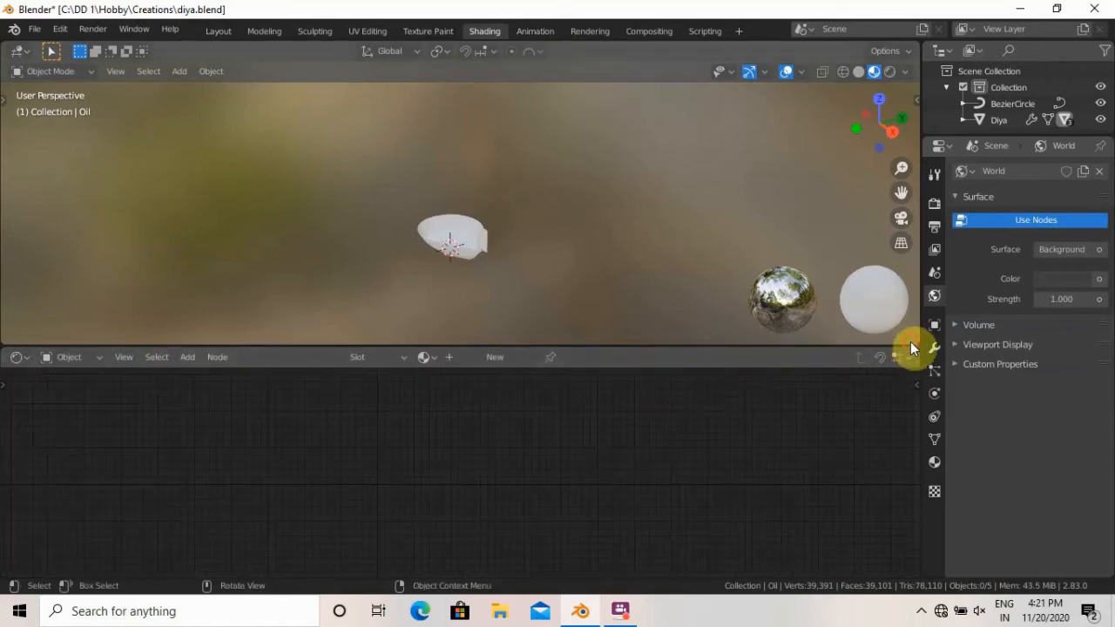
Rearrange the workspace by expanding the viewport over the node area, splitting it side by side, and making the second area a Shader Editor.
left_click_drag(918, 338, 916, 383)
left_click_drag(913, 52, 534, 70)
left_click_drag(918, 329, 1036, 328)
left_click(552, 51)
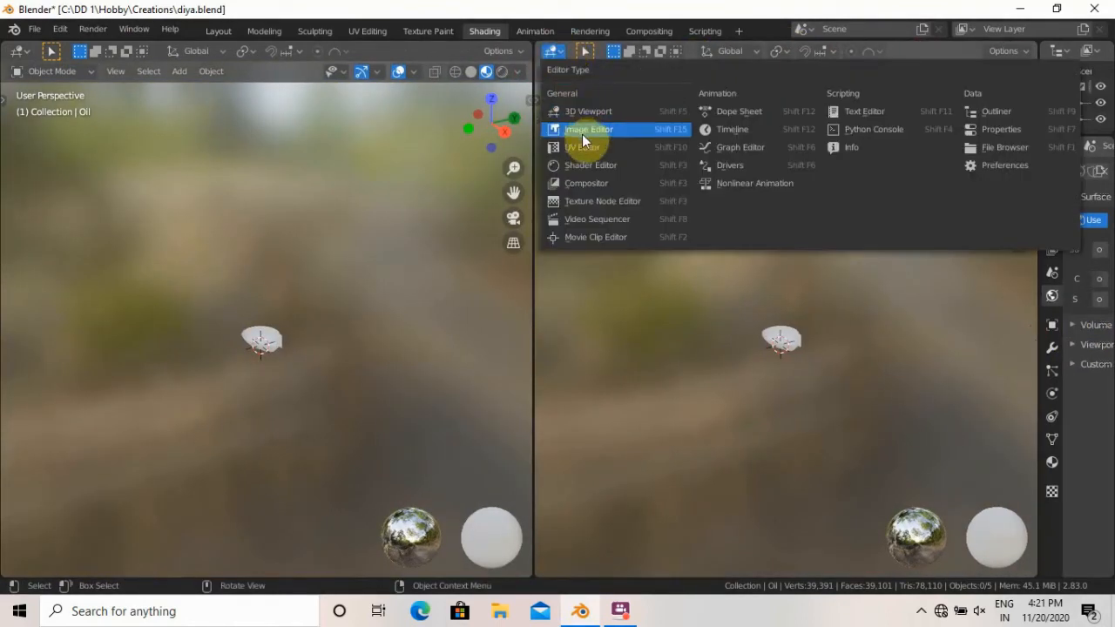
left_click(587, 165)
key("n")
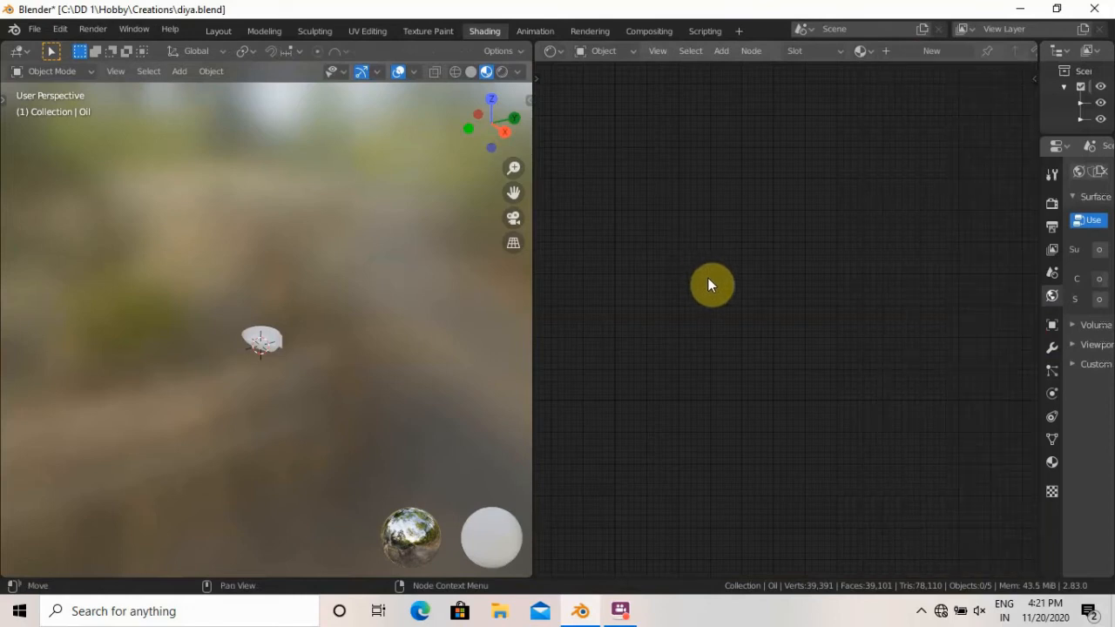
Select the diya body and create a new material for it, framing its Principled BSDF node.
scroll(297, 370, "up", 6)
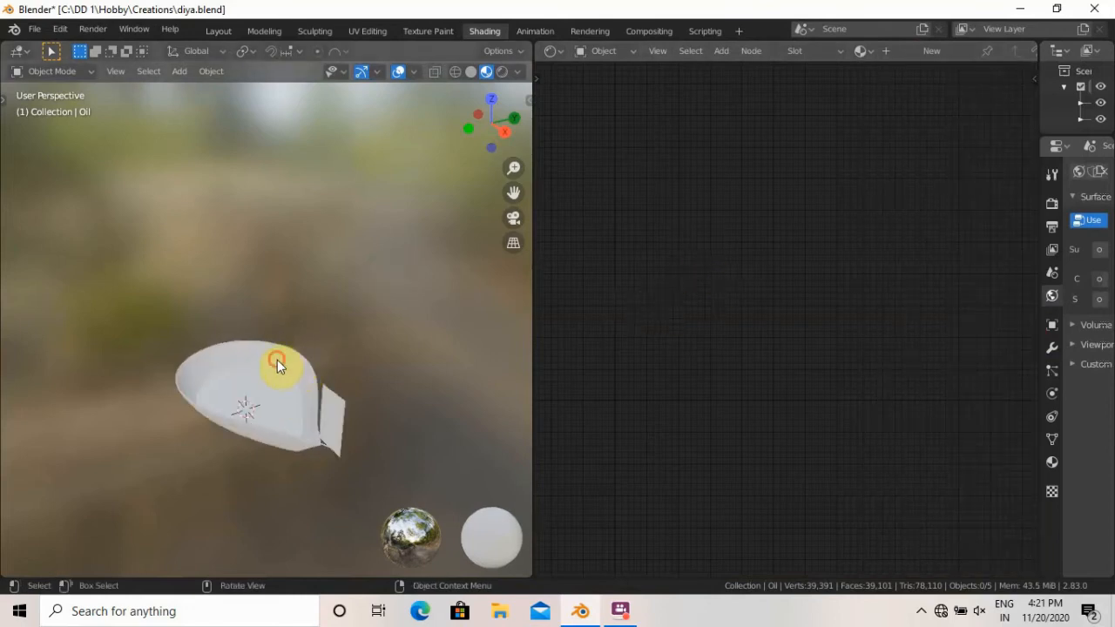
left_click(276, 363)
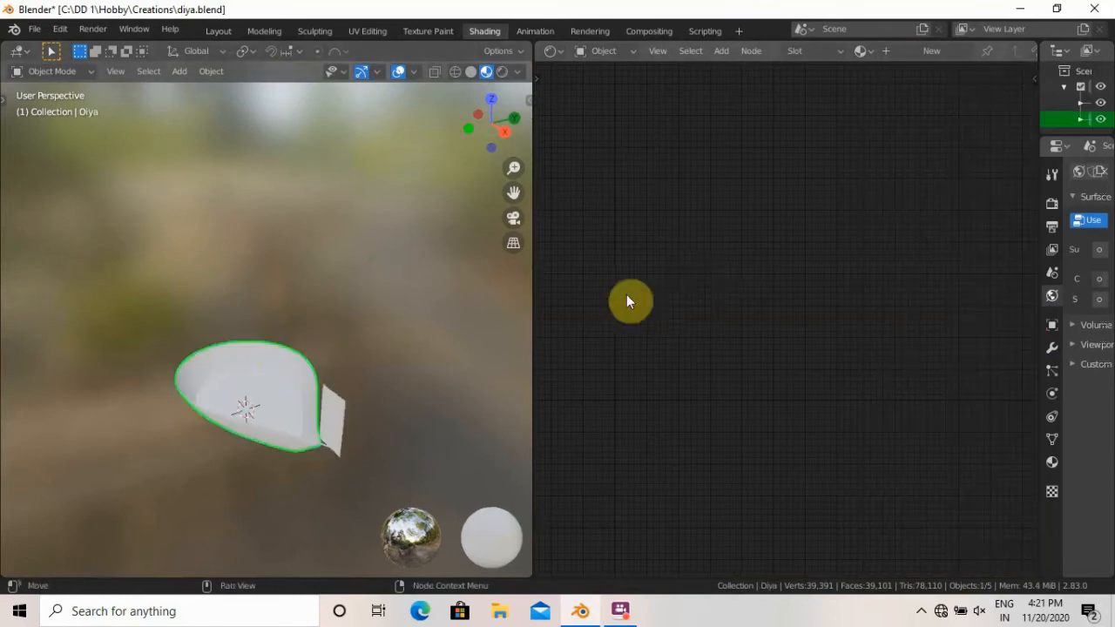
left_click(897, 51)
middle_click_drag(837, 425, 889, 306)
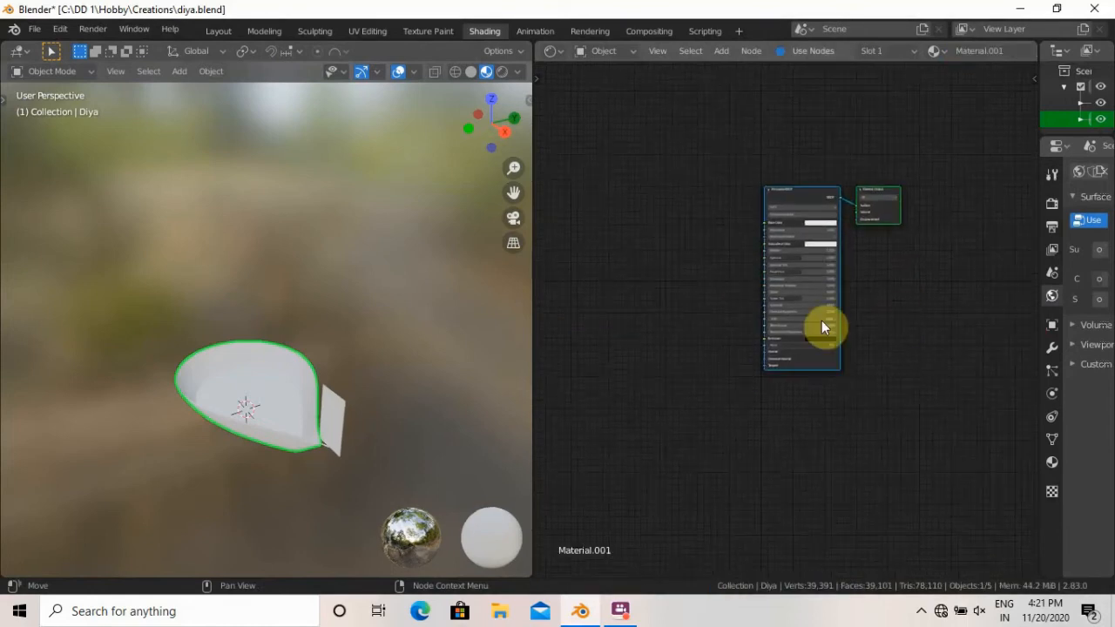
scroll(631, 294, "up", 7)
middle_click_drag(640, 242, 656, 324)
scroll(657, 321, "up", 1)
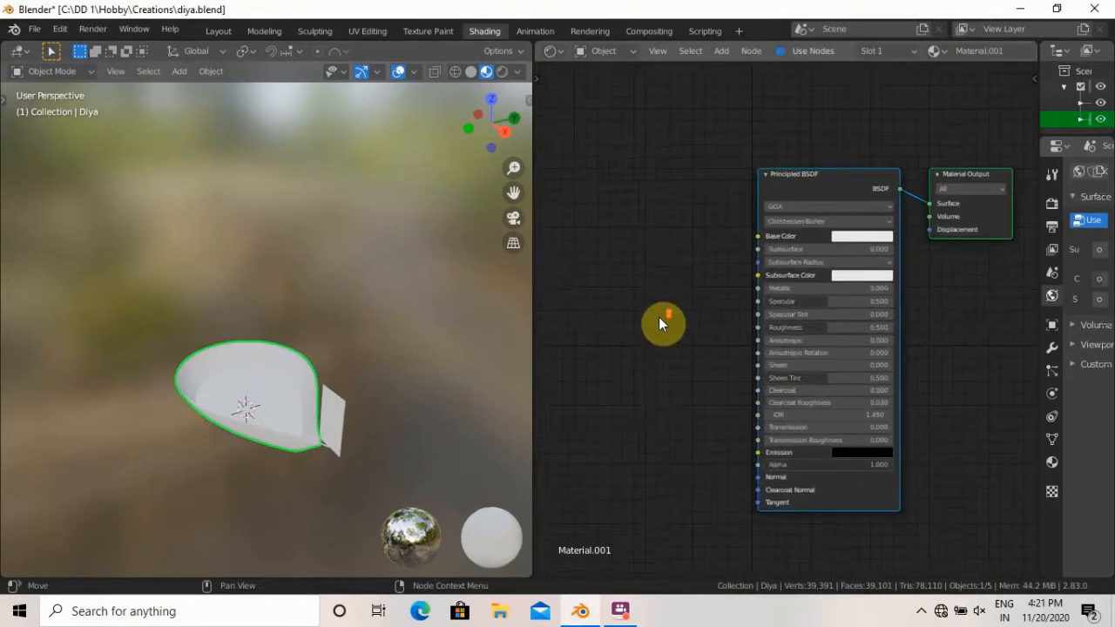
Set the roughness of the diya body's material to 1.
middle_click_drag(191, 405, 366, 384)
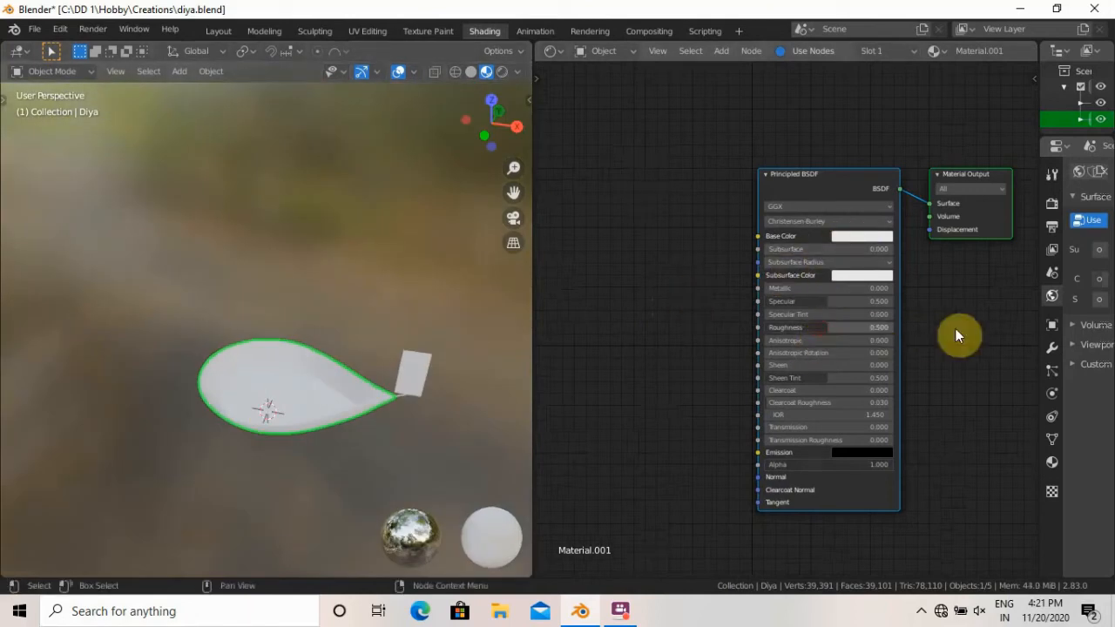
left_click(817, 327)
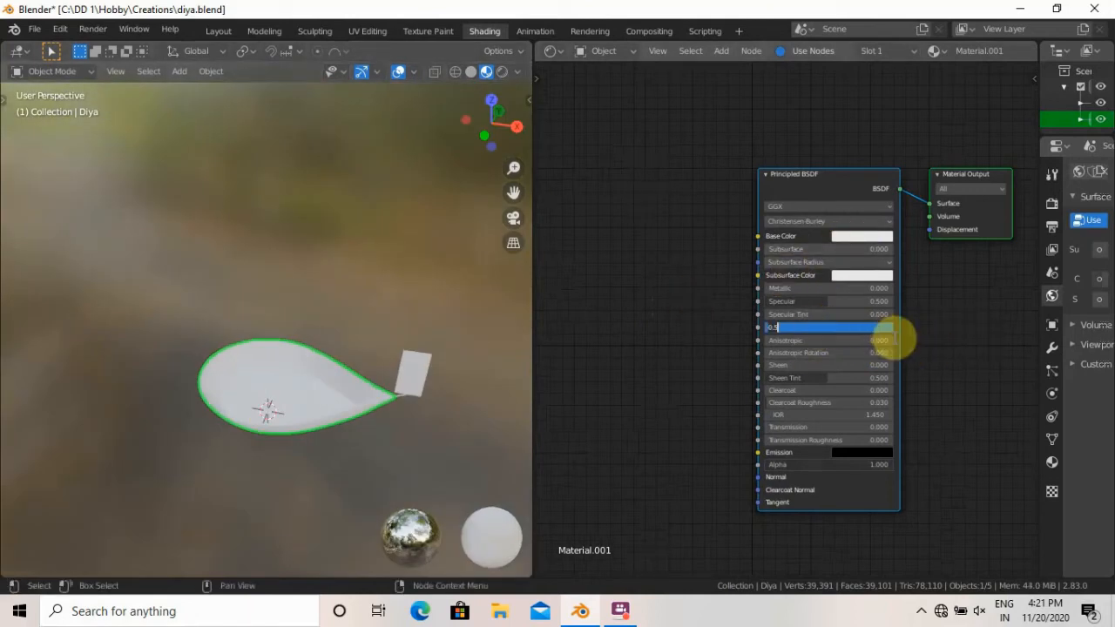
type("1")
key("Return")
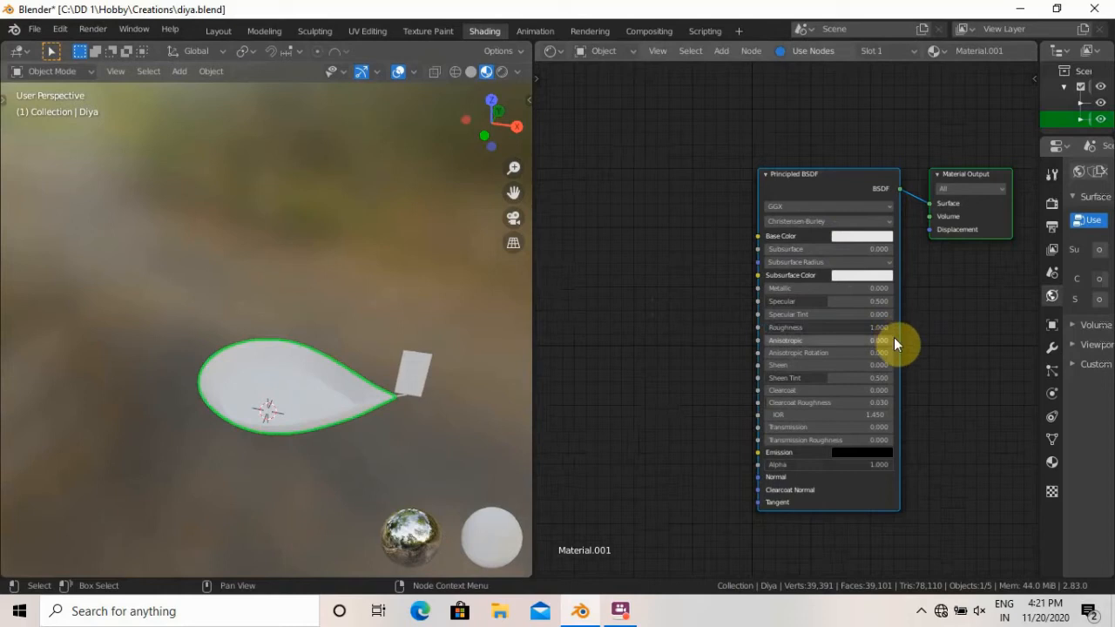
Tint the diya material's base color orange with hue 0.041 and saturation about 0.515.
left_click(851, 237)
scroll(933, 315, "up", 5)
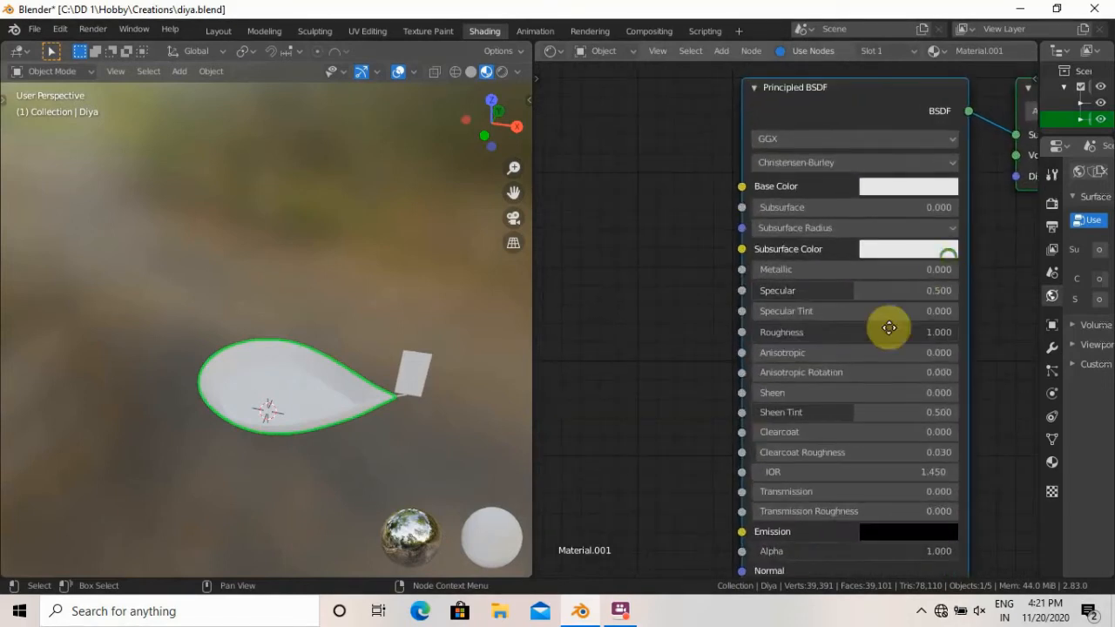
scroll(816, 431, "up", 2)
left_click(784, 398)
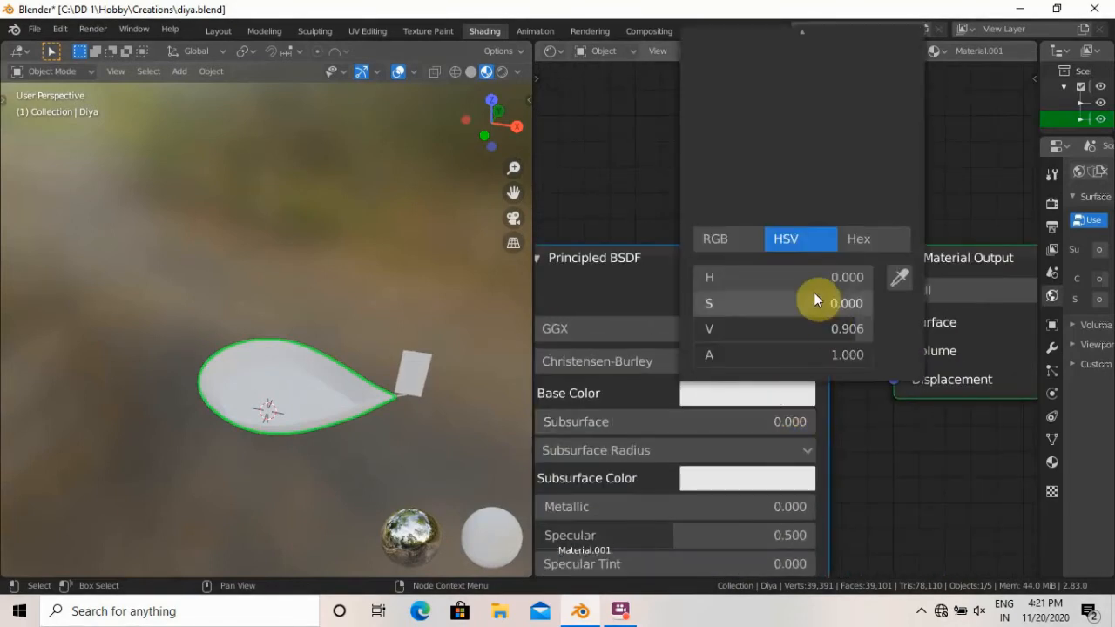
middle_click_drag(838, 414, 852, 514)
left_click(765, 493)
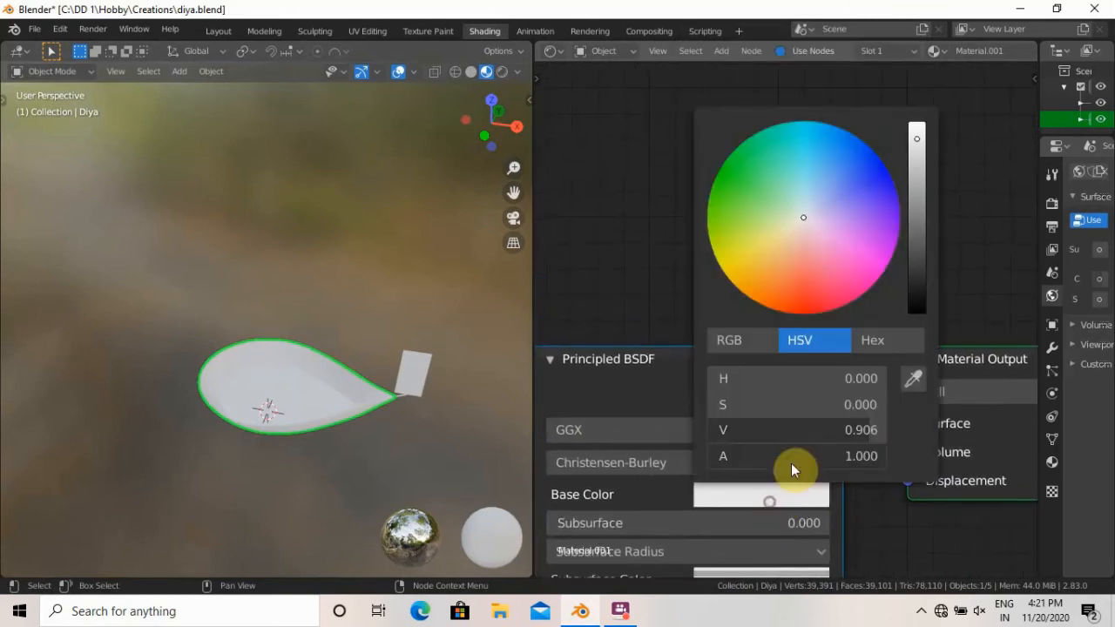
left_click_drag(787, 402, 824, 403)
left_click_drag(744, 403, 723, 385)
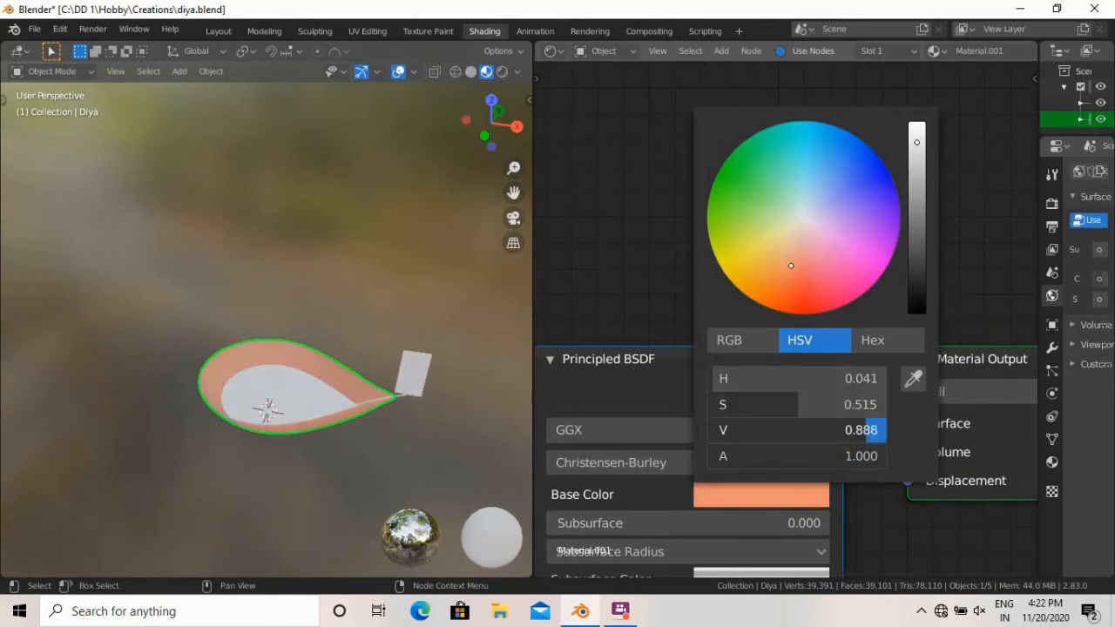
Deepen the diya's base color to a terracotta brown with saturation 0.682 and value about 0.51.
left_click_drag(862, 429, 819, 406)
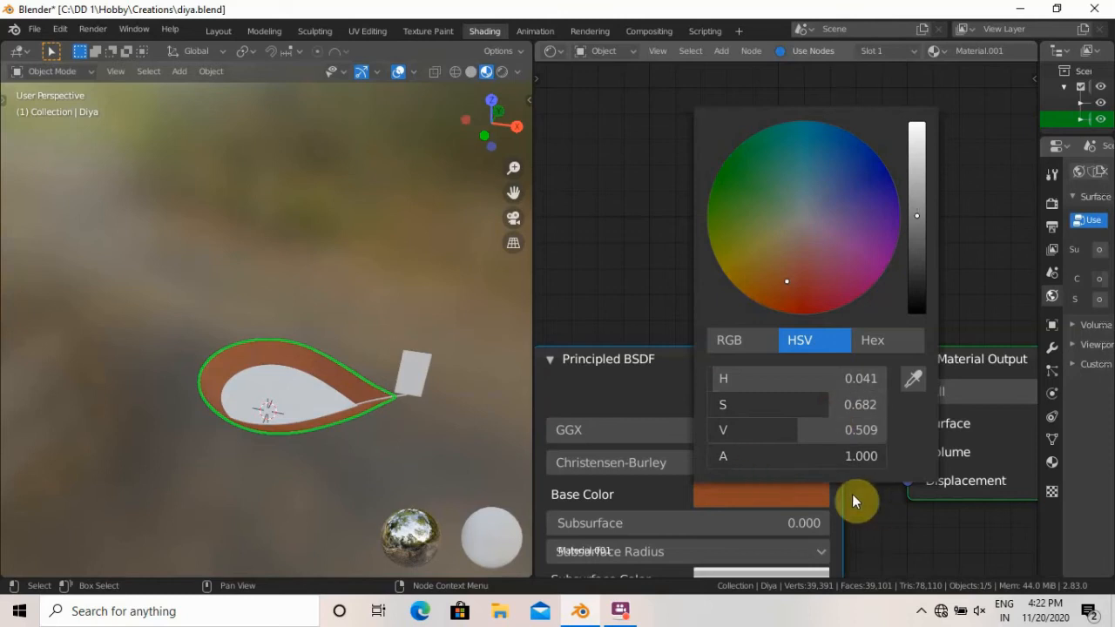
left_click(823, 495)
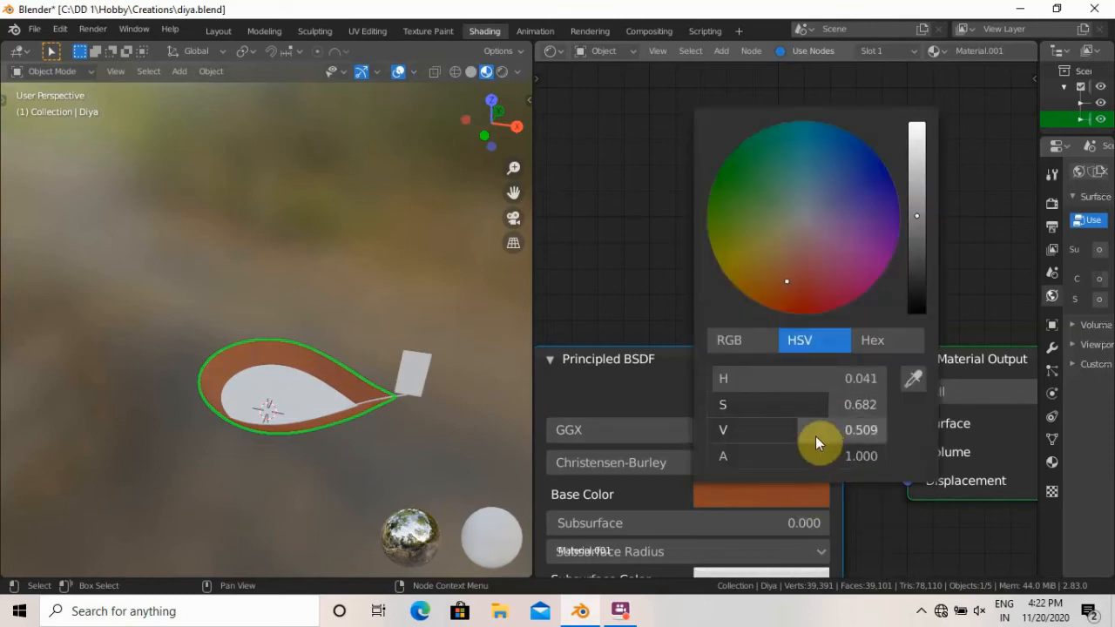
left_click_drag(815, 436, 831, 430)
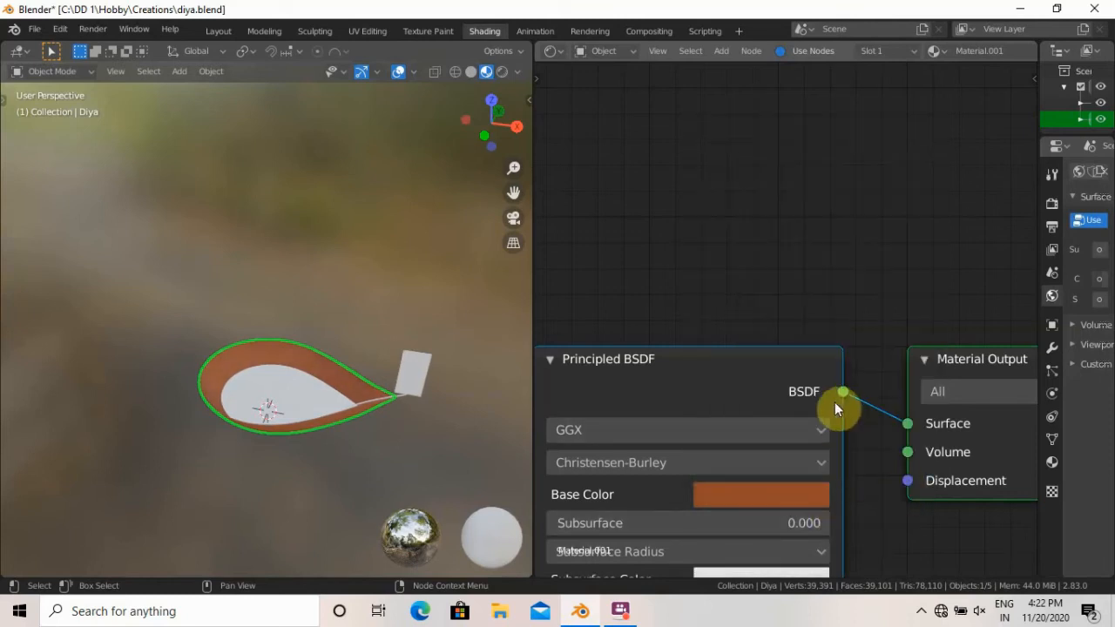
Create a new material for the oil surface and move its Principled BSDF node away from the Material Output.
scroll(655, 408, "down", 2)
middle_click_drag(617, 423, 684, 304)
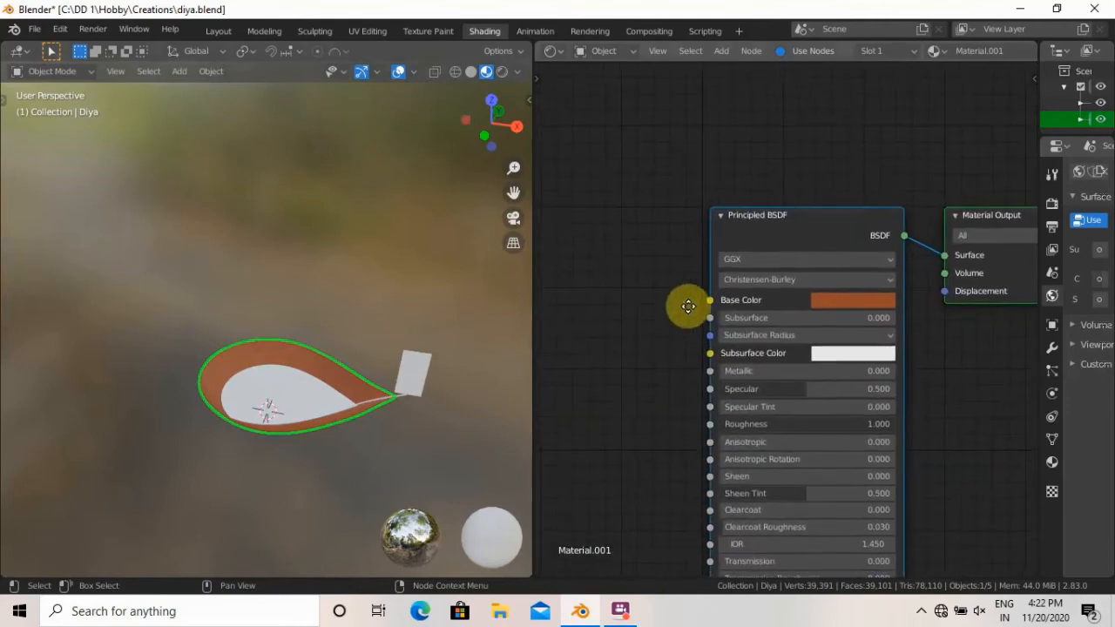
left_click(312, 384)
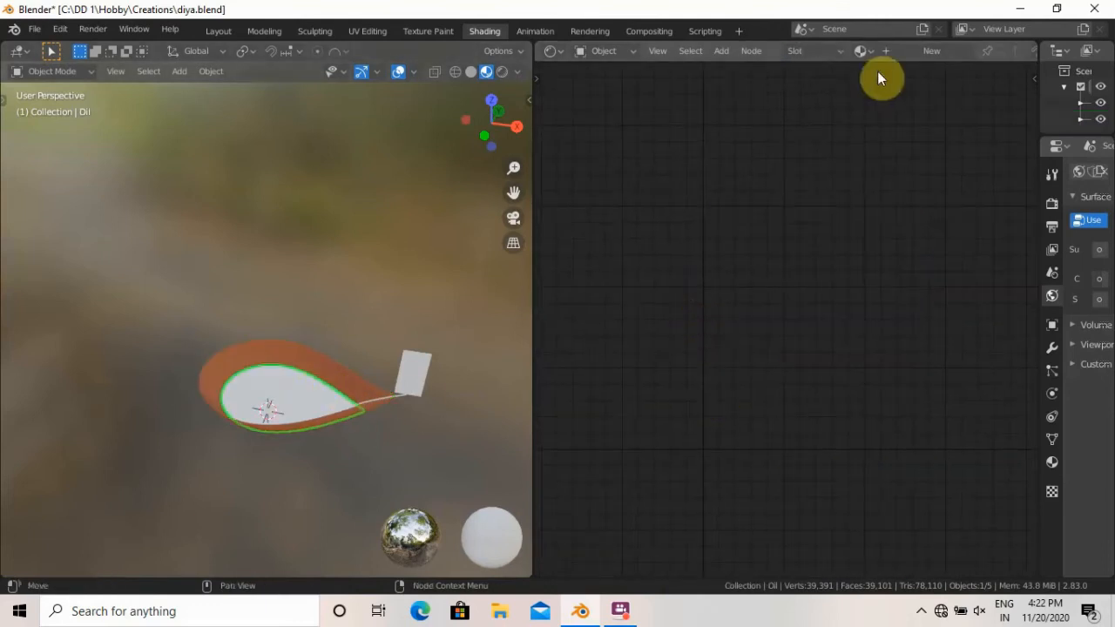
left_click(930, 49)
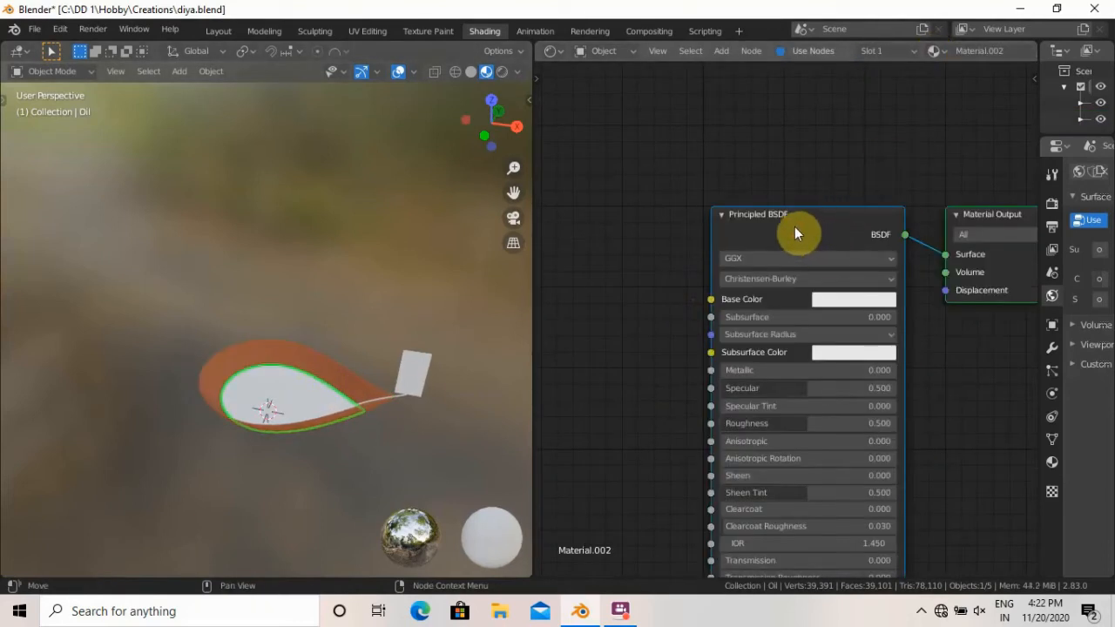
left_click_drag(790, 218, 749, 131)
left_click(790, 213)
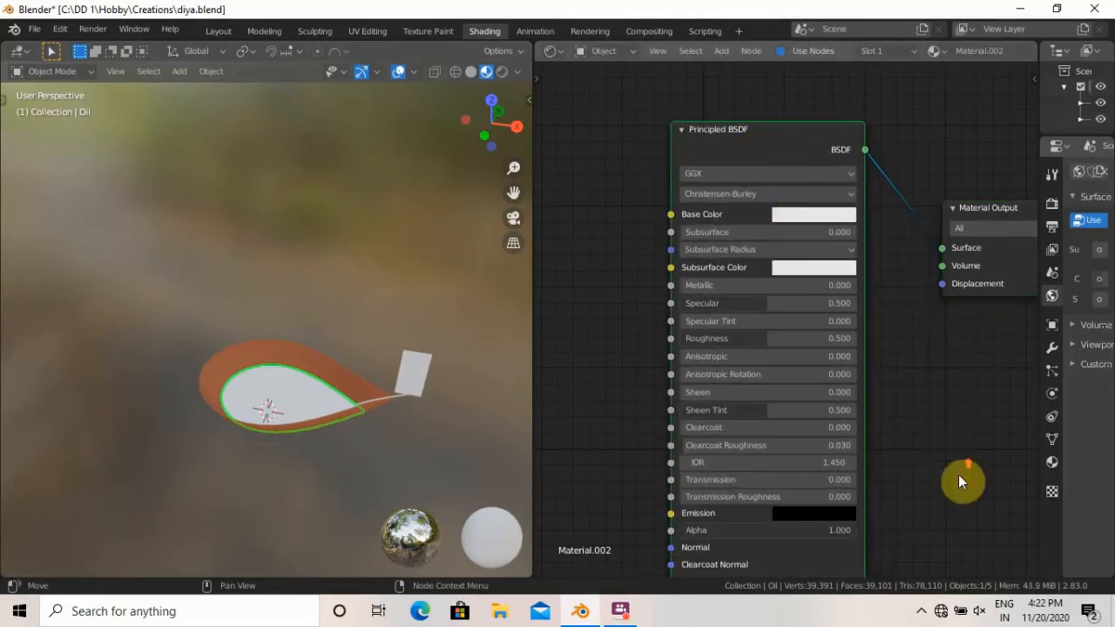
Set the oil's base color to yellow with hue 0.168 and saturation 0.579, and darken its value slightly.
scroll(963, 478, "up", 1)
middle_click_drag(888, 268, 900, 427)
scroll(830, 356, "up", 7)
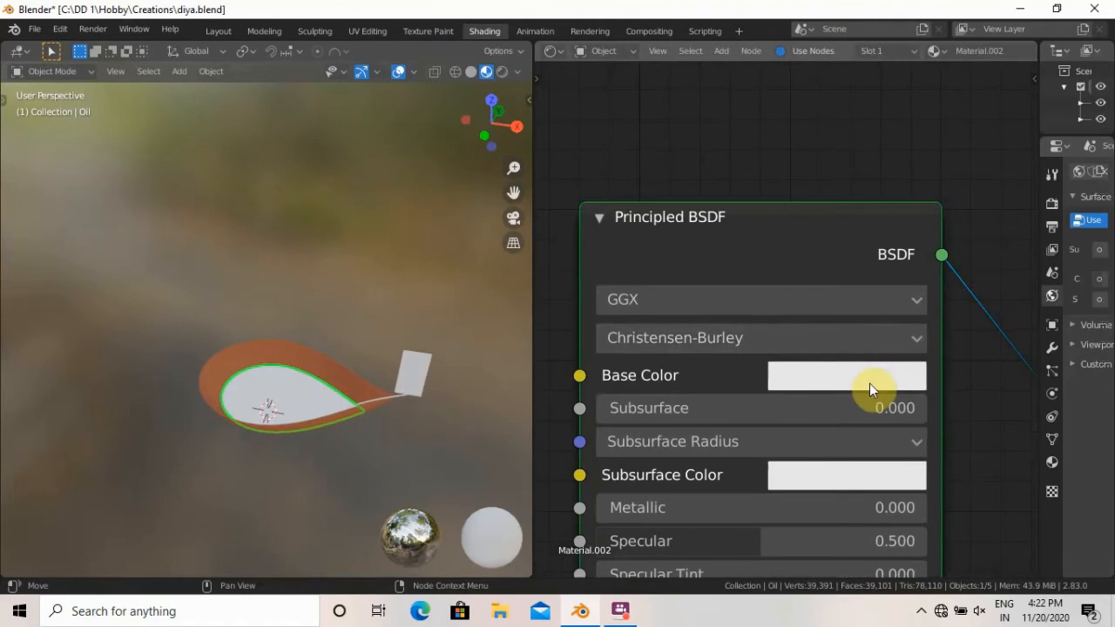
left_click(868, 384)
middle_click_drag(981, 335, 912, 486)
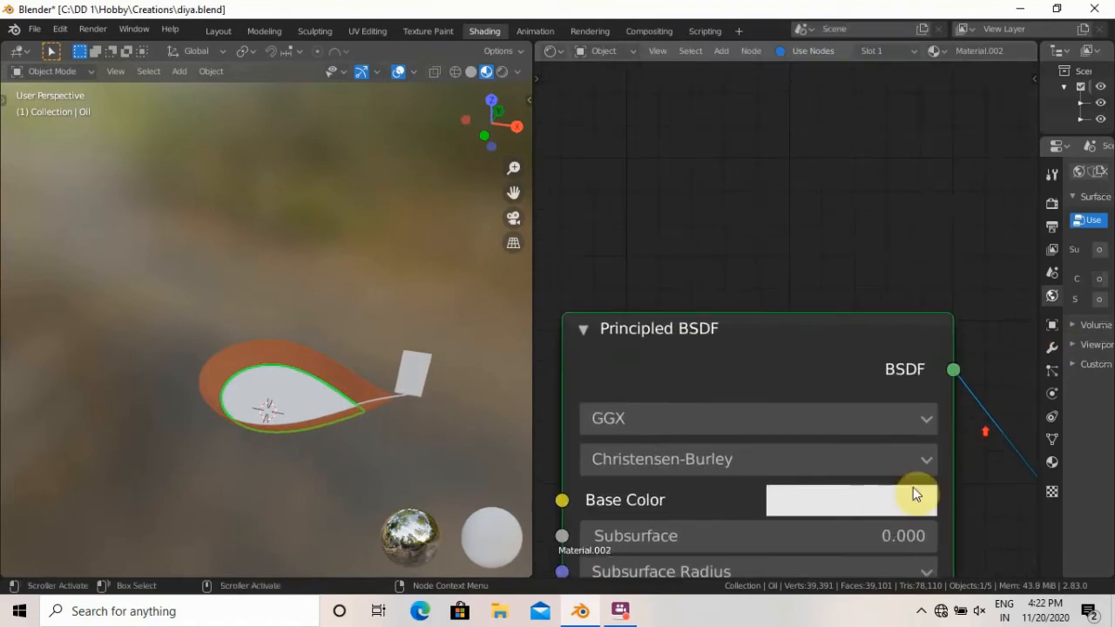
left_click(872, 511)
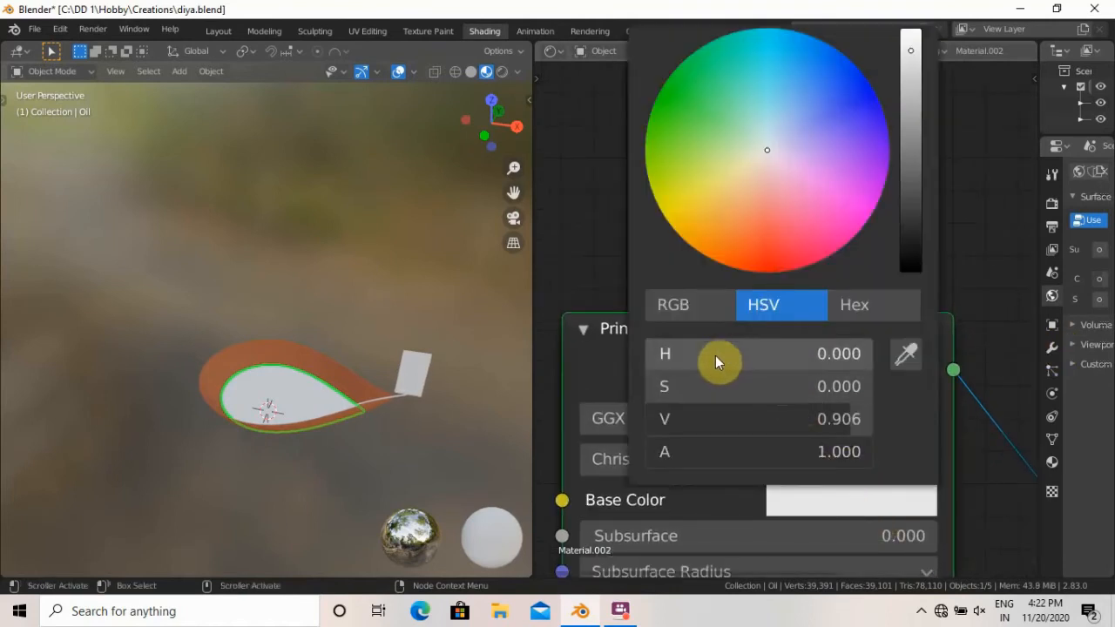
left_click_drag(766, 385, 877, 386)
left_click_drag(734, 355, 684, 385)
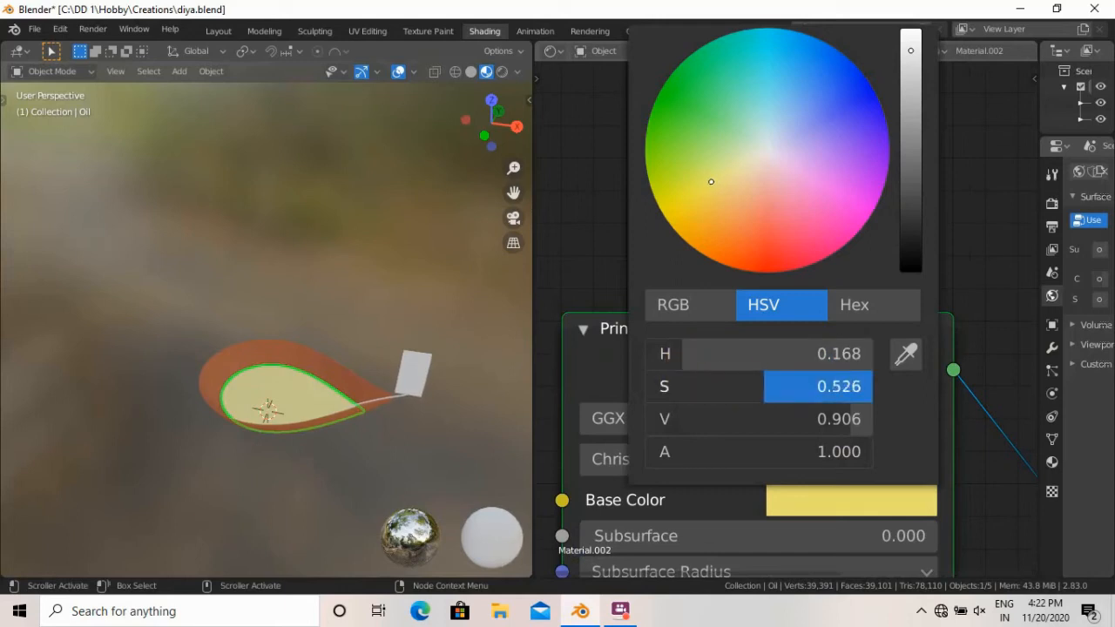
left_click_drag(764, 386, 764, 385)
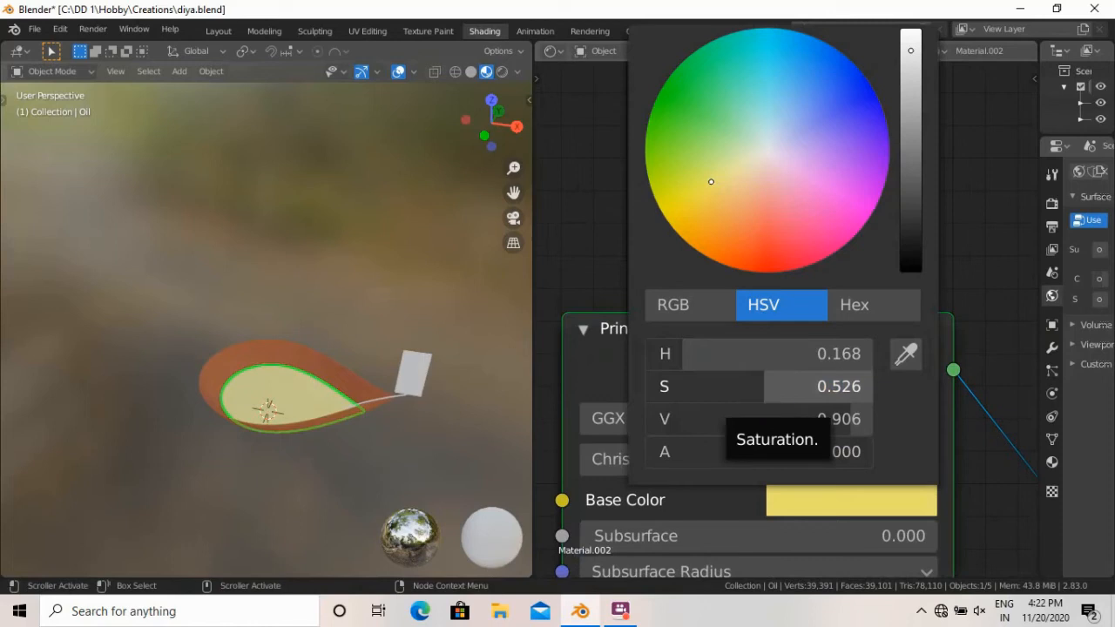
left_click_drag(762, 387, 776, 388)
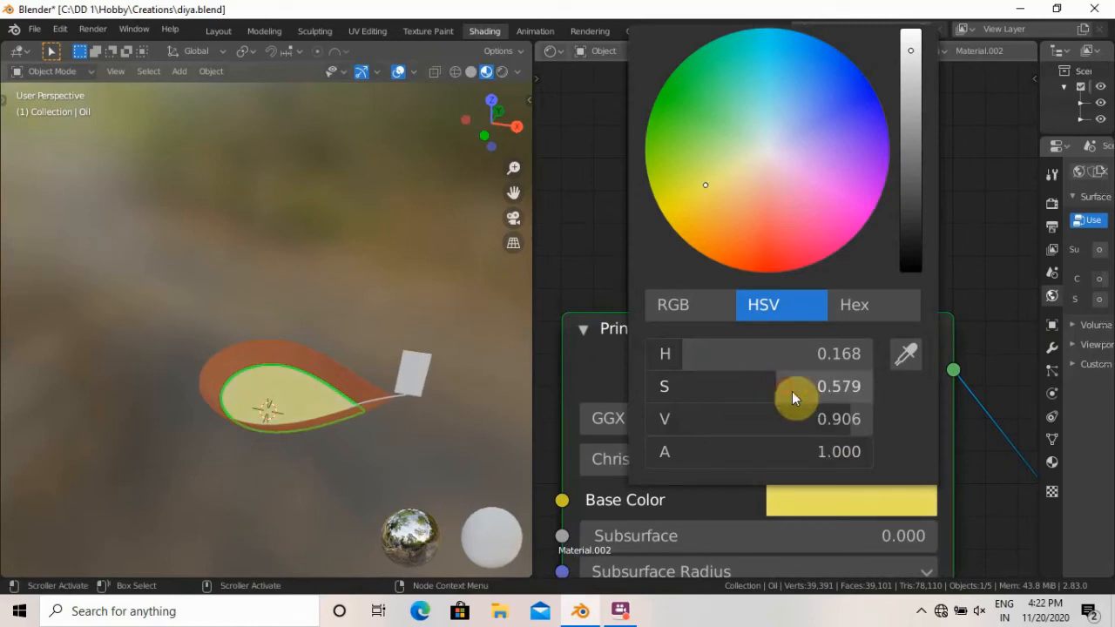
mouse_move(859, 431)
left_mouse_down()
mouse_move(825, 431)
mouse_move(838, 431)
left_mouse_up()
Set the oil material's transmission to 1 and its IOR to 1.
scroll(943, 405, "down", 5, "shift")
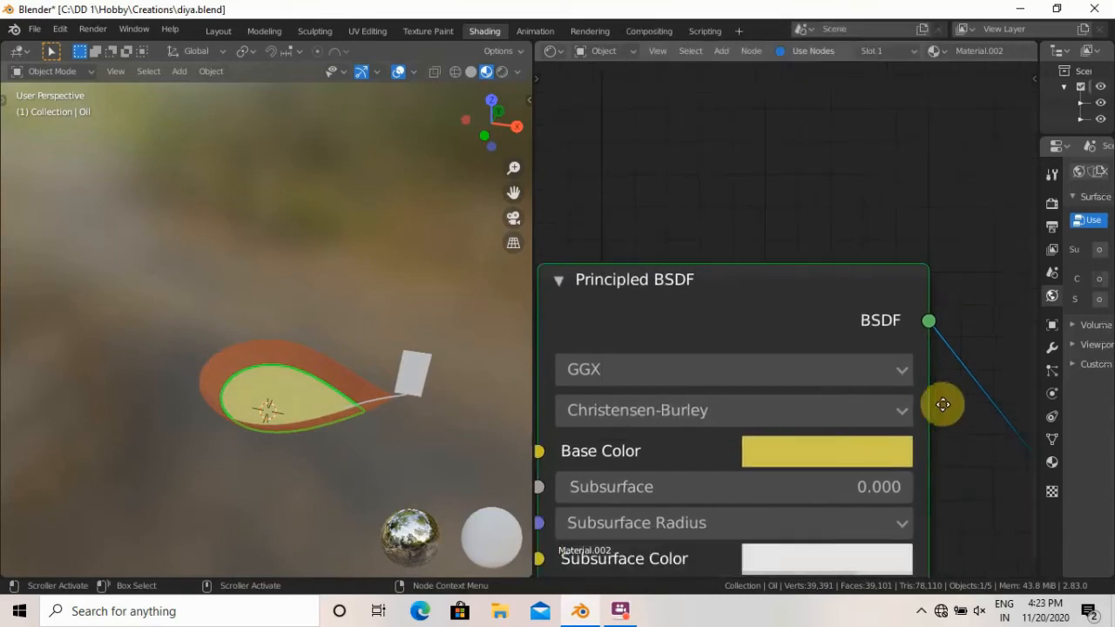
middle_click_drag(967, 438, 927, 245)
left_click_drag(719, 424, 925, 424)
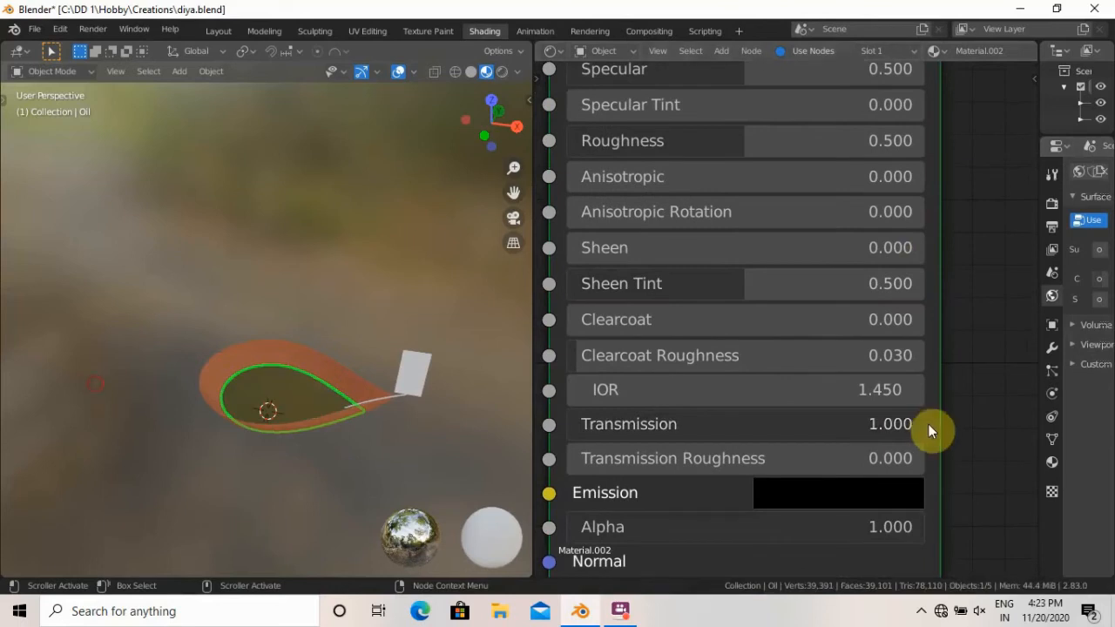
scroll(983, 423, "down", 1, "shift")
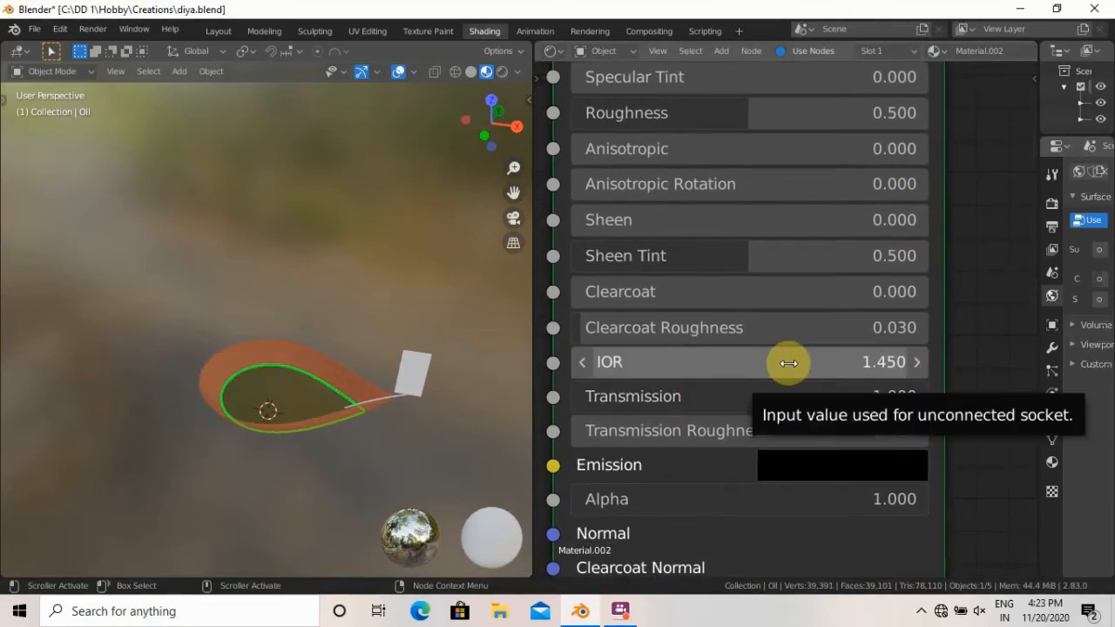
left_click(788, 363)
key("ctrl+a")
type("1")
key("Return")
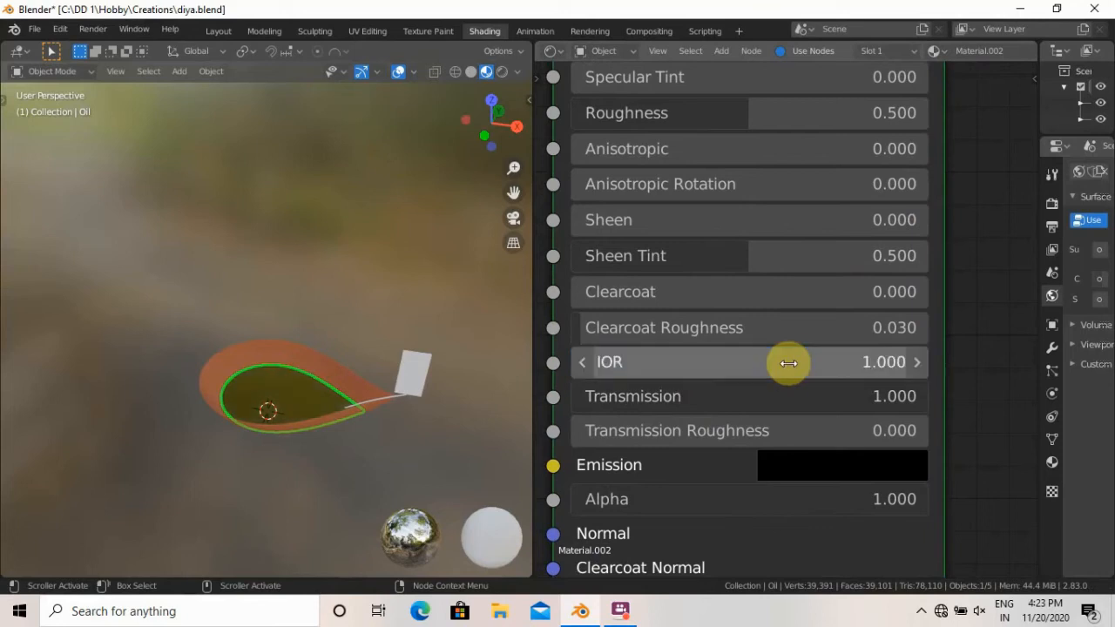
Move the oil's Principled BSDF node up out of the way and collapse it.
scroll(988, 348, "down", 5)
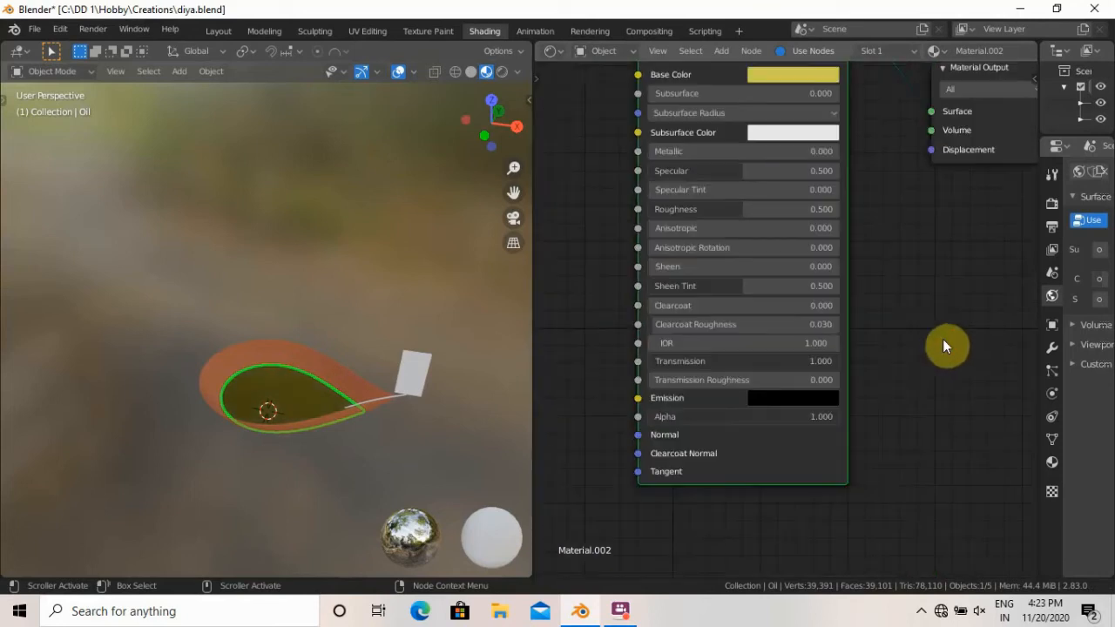
middle_click_drag(631, 134, 711, 151)
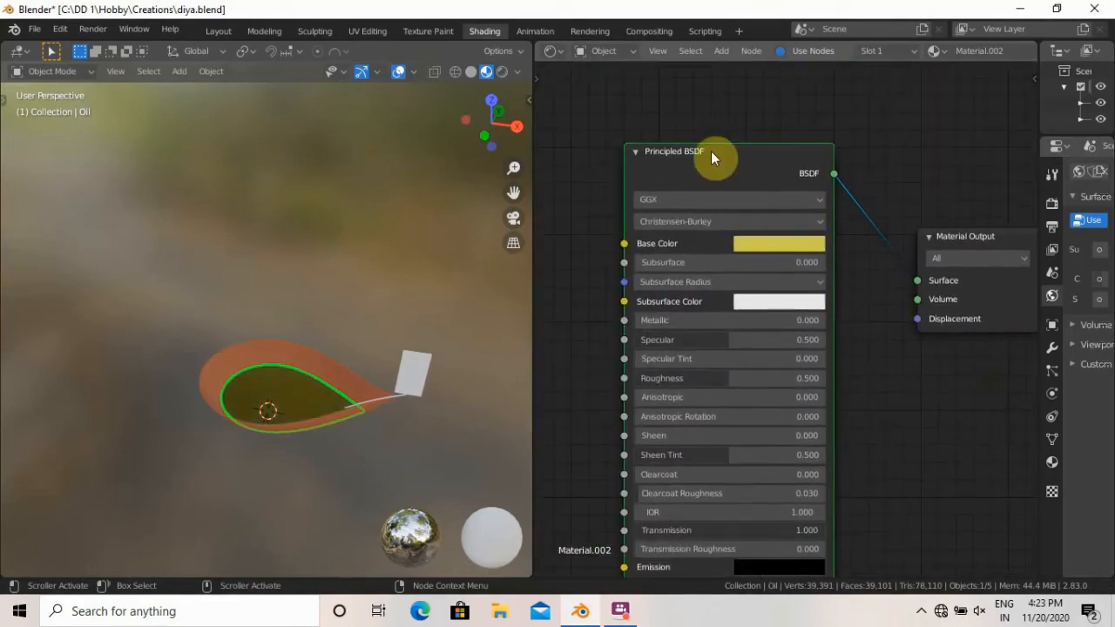
left_click_drag(722, 158, 677, 99)
left_click(595, 94)
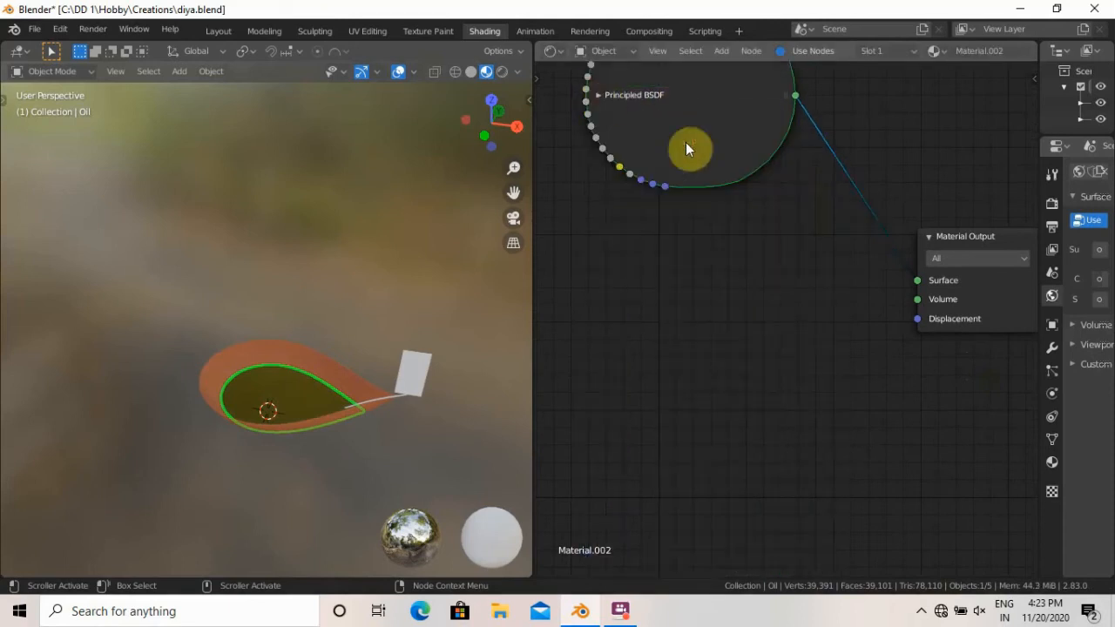
Add a Principled Volume node to the oil material and place it below the Principled BSDF node.
middle_click_drag(754, 288, 774, 289)
key("shift+a")
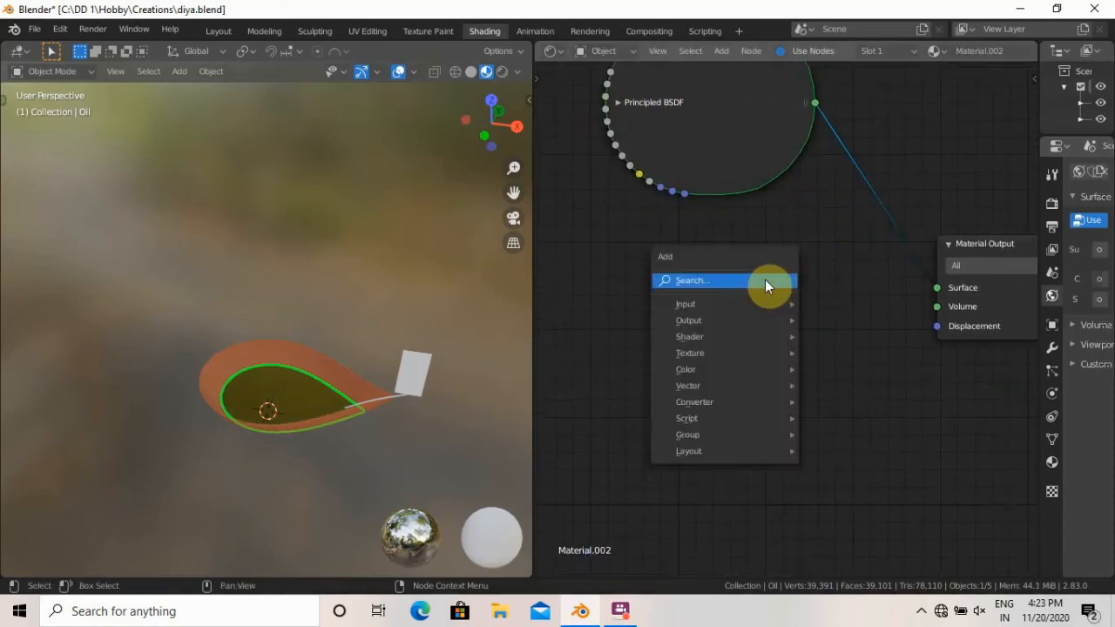
left_click(756, 281)
type("v")
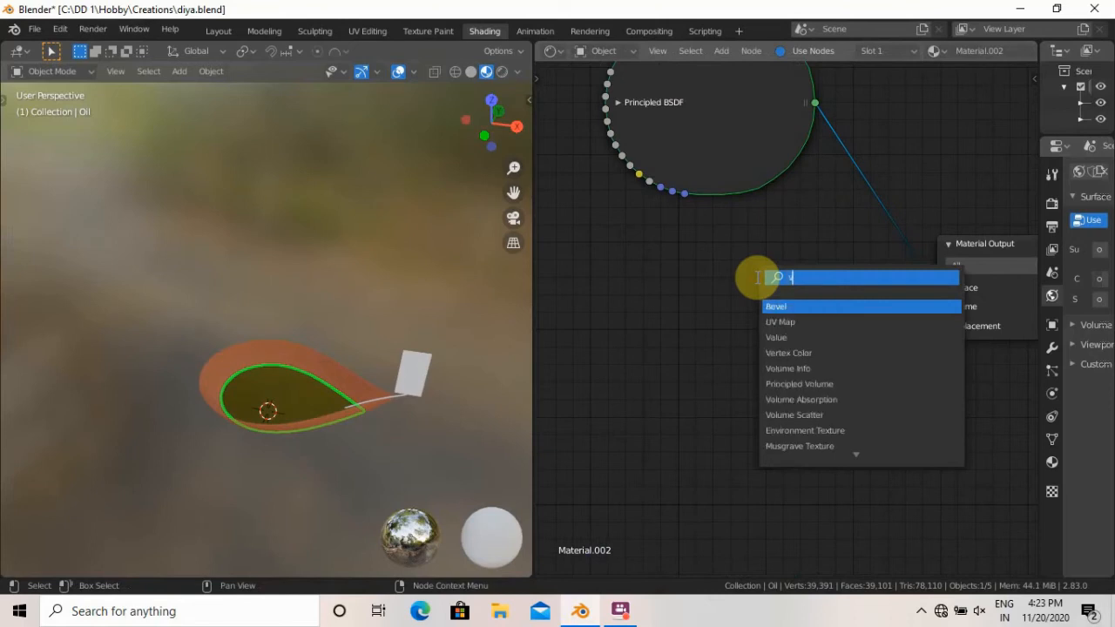
type("olume")
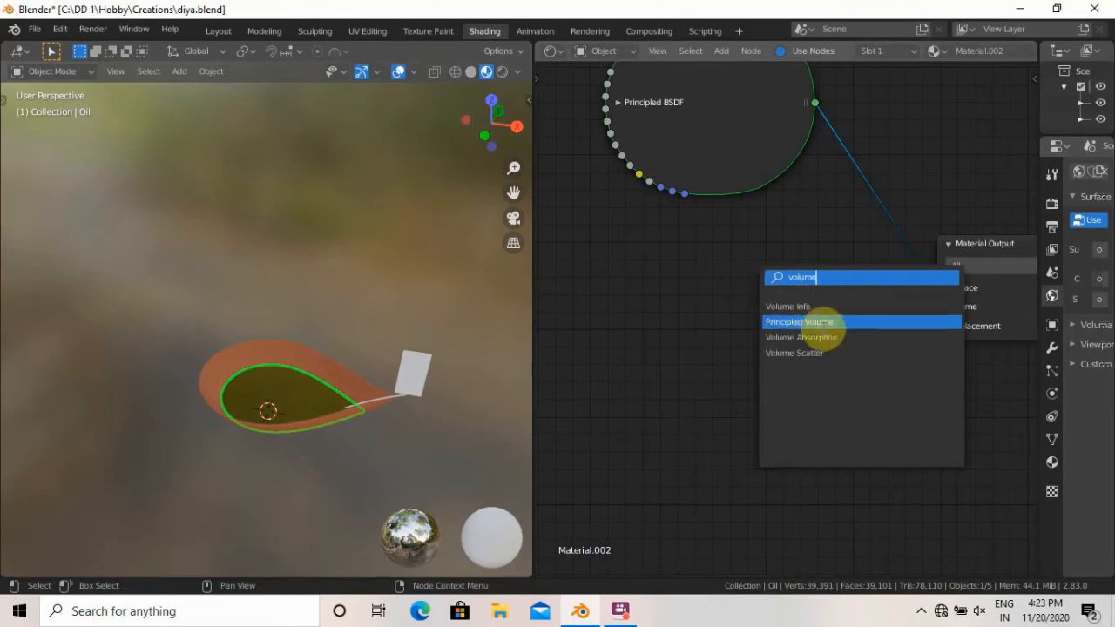
left_click(819, 322)
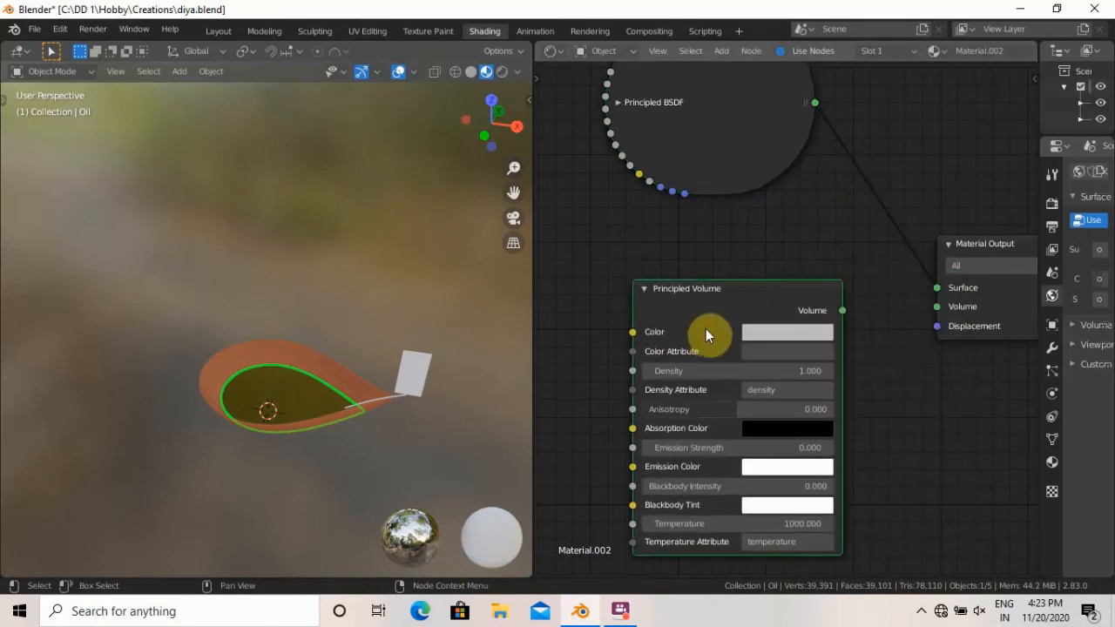
left_click(667, 316)
Expand the Principled BSDF node and shift it and the Principled Volume node apart so the base color is accessible.
middle_click_drag(745, 199, 762, 247)
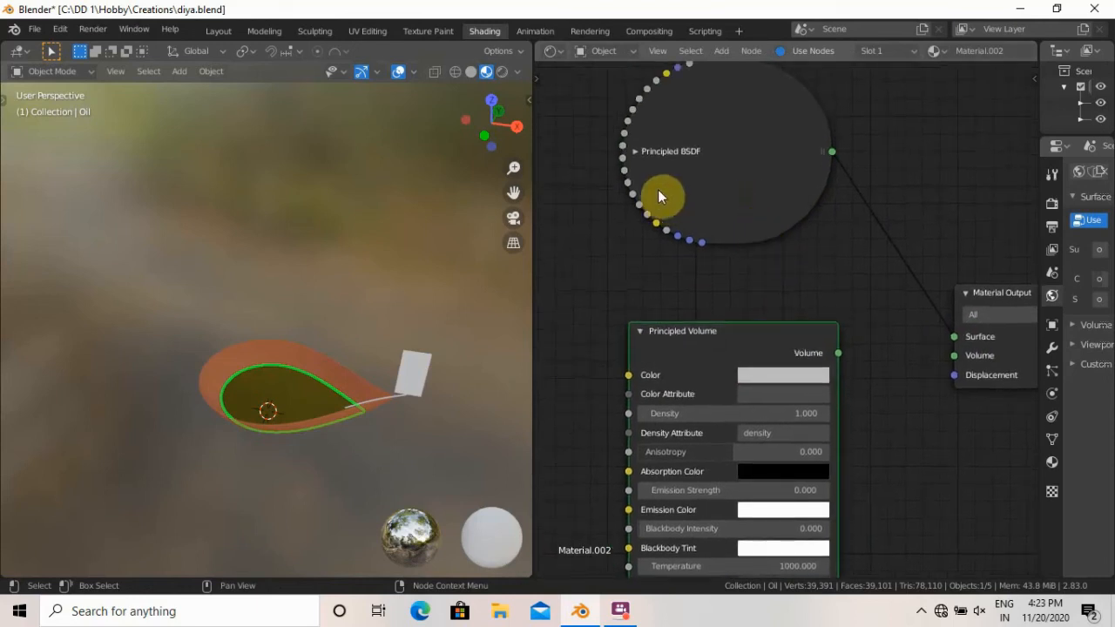
left_click(640, 155)
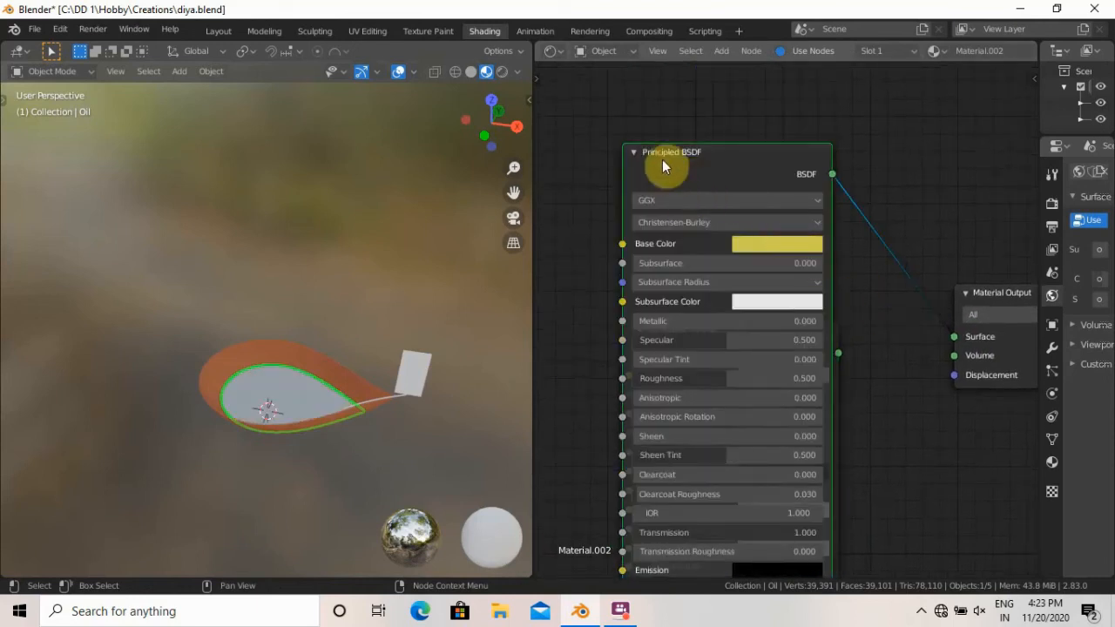
left_click_drag(662, 159, 561, 106)
left_click(801, 333)
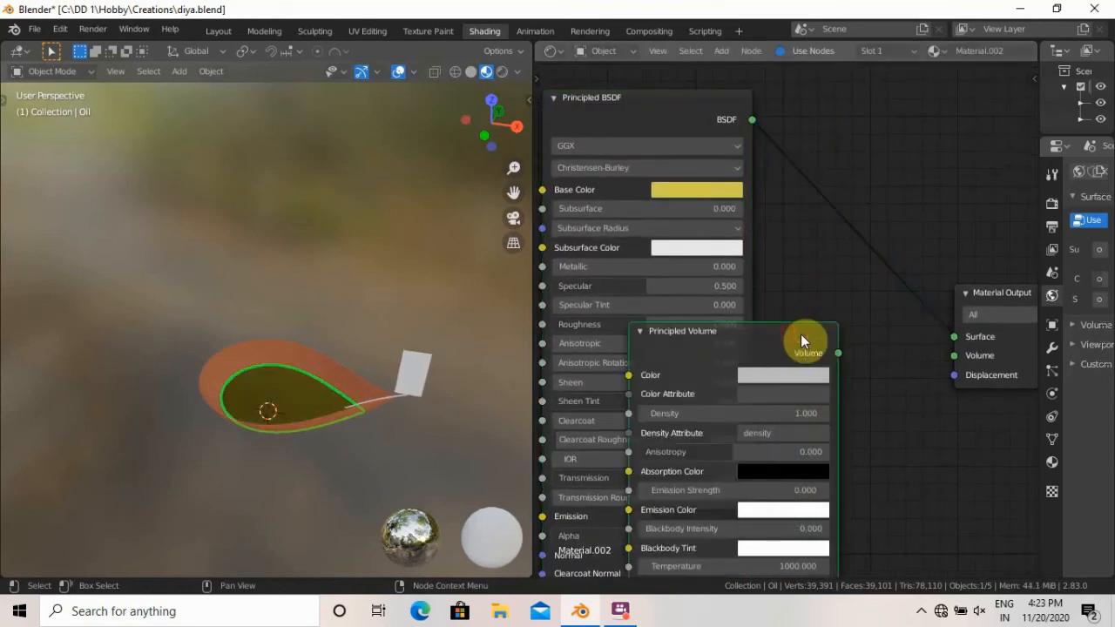
left_click_drag(801, 333, 822, 333)
Sample the Principled BSDF's yellow base color as the Principled Volume's color and set the volume density to 2.
left_click(804, 374)
left_click(903, 297)
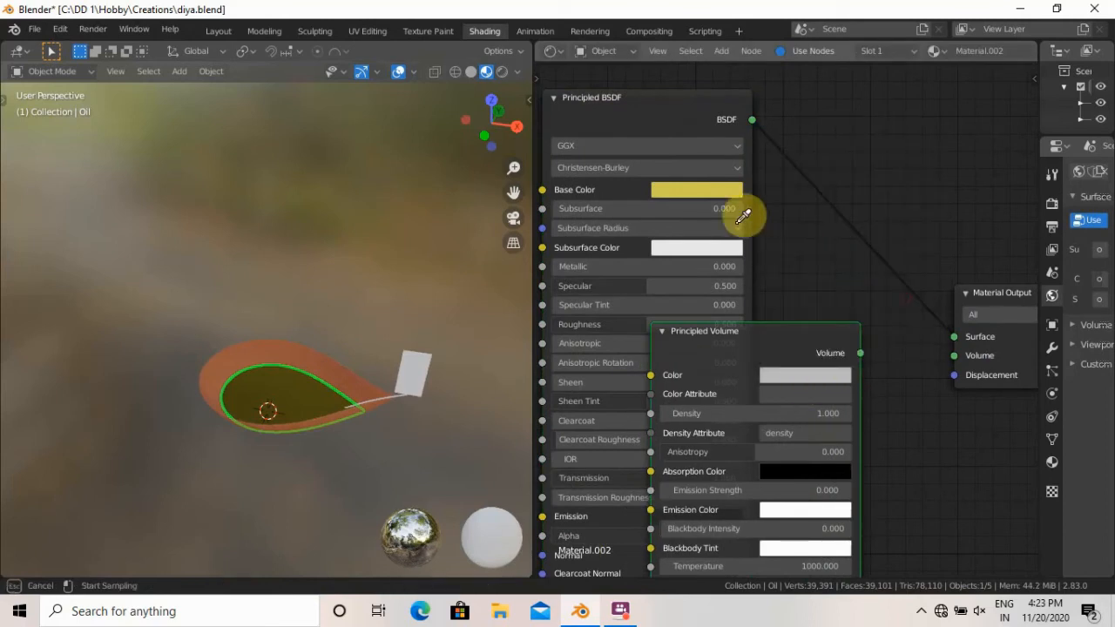
left_click(701, 188)
left_click(808, 373)
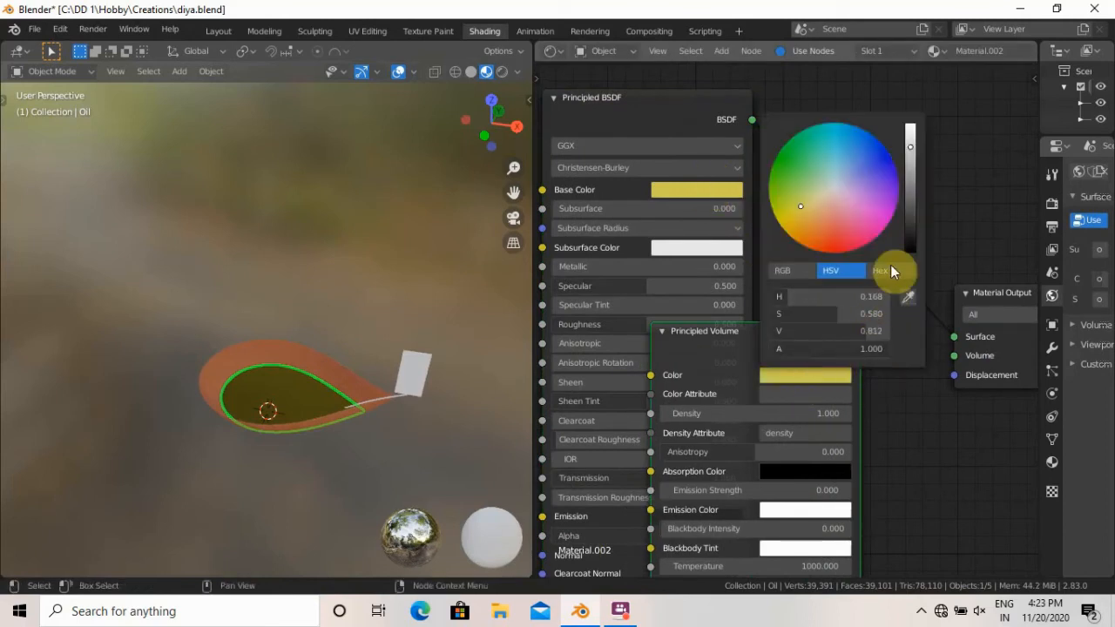
left_click_drag(863, 336, 863, 334)
left_click(862, 330)
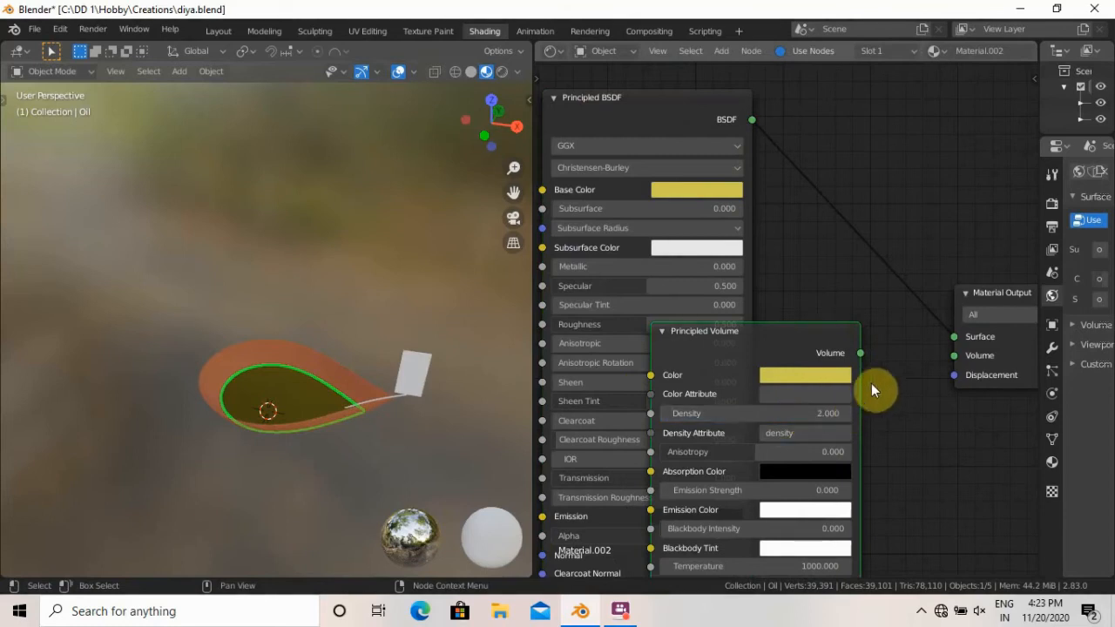
Connect the Principled Volume node to the Material Output's Volume input and move the node slightly away from the BSDF.
left_click_drag(860, 353, 955, 355)
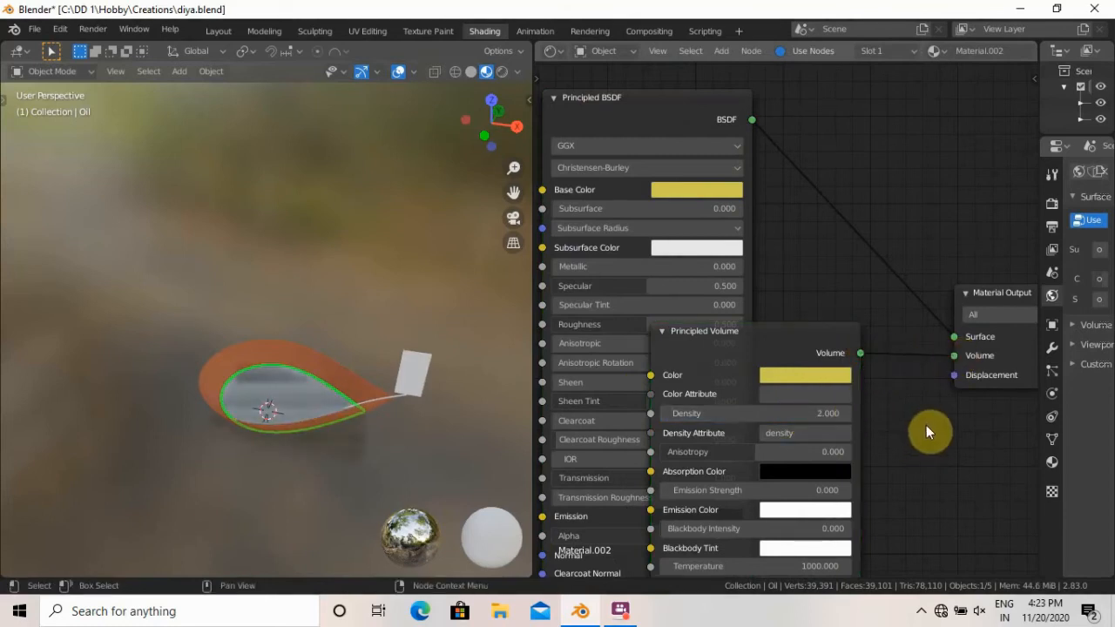
middle_click_drag(888, 487, 882, 512)
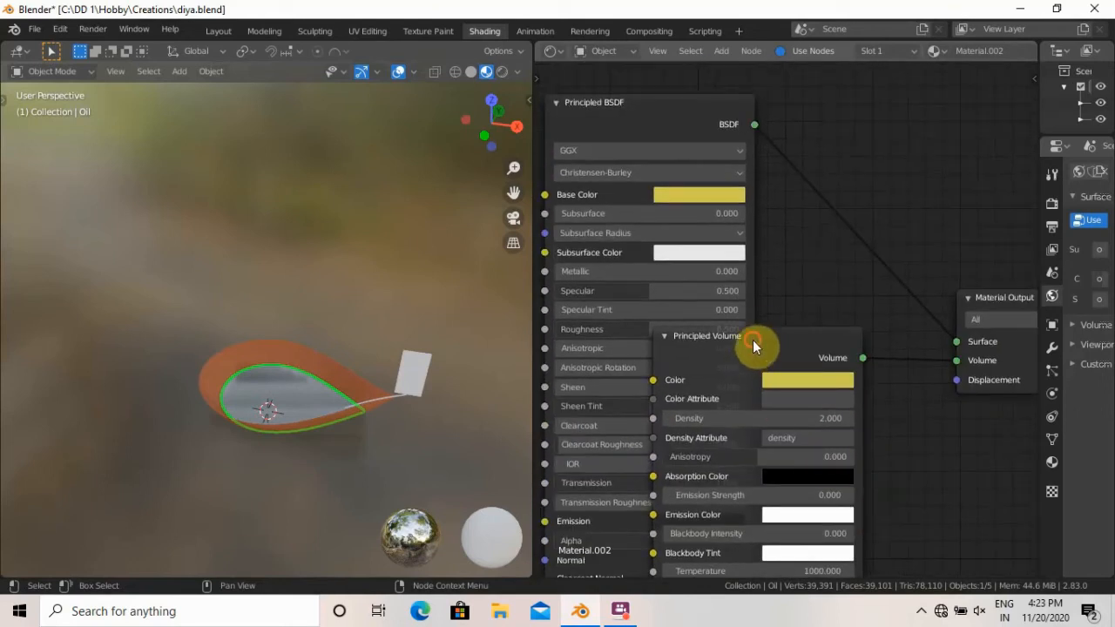
left_click_drag(753, 340, 794, 364)
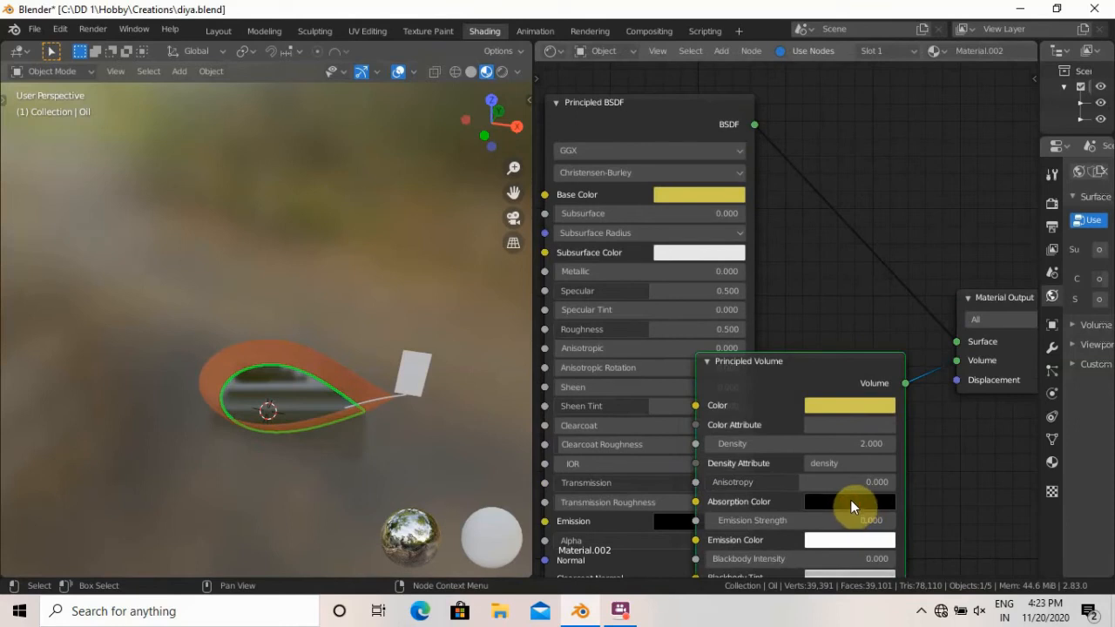
Set the Principled Volume's absorption color by sampling the yellow of its own color swatch.
left_click(853, 507)
left_click(945, 430)
left_click(863, 401)
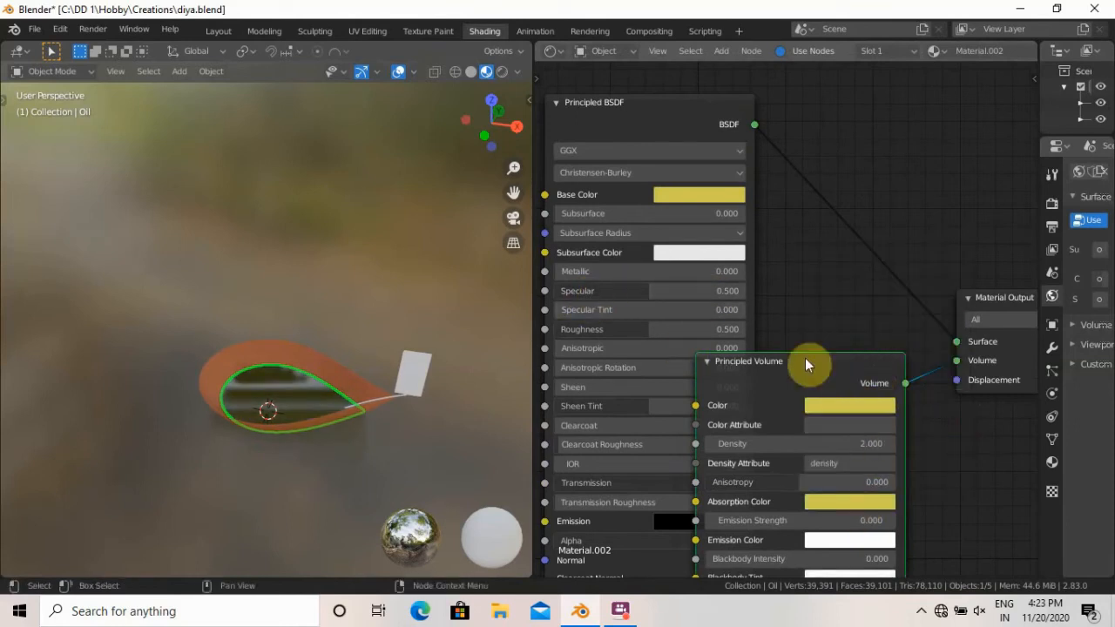
Select the thin wick at the lamp's spout and create a new material for it.
left_click(384, 396)
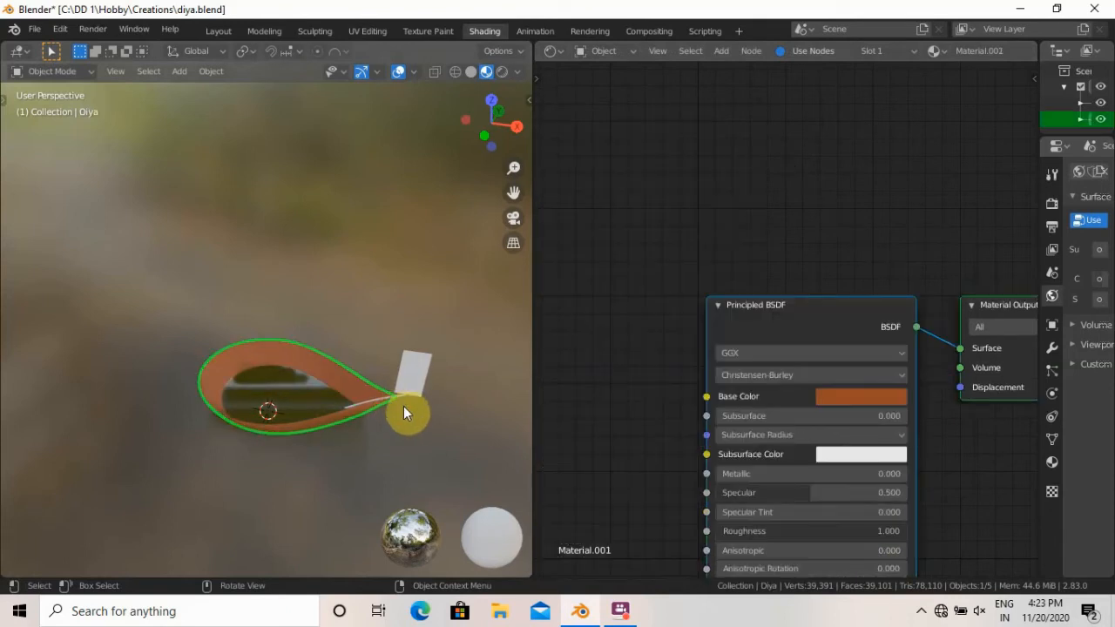
left_click(397, 395)
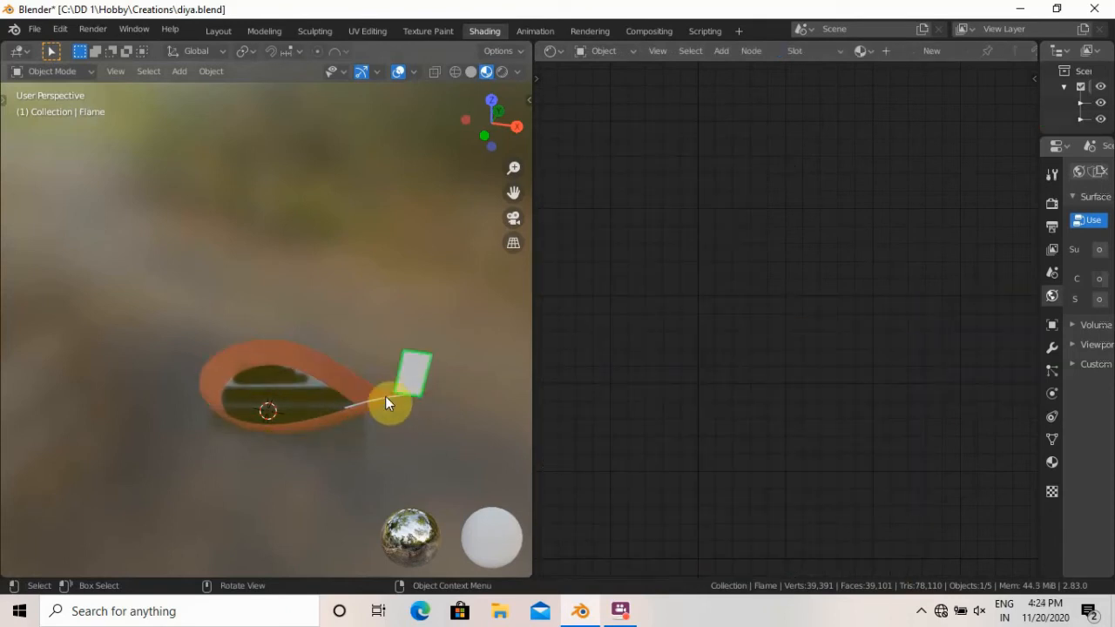
left_click(392, 397)
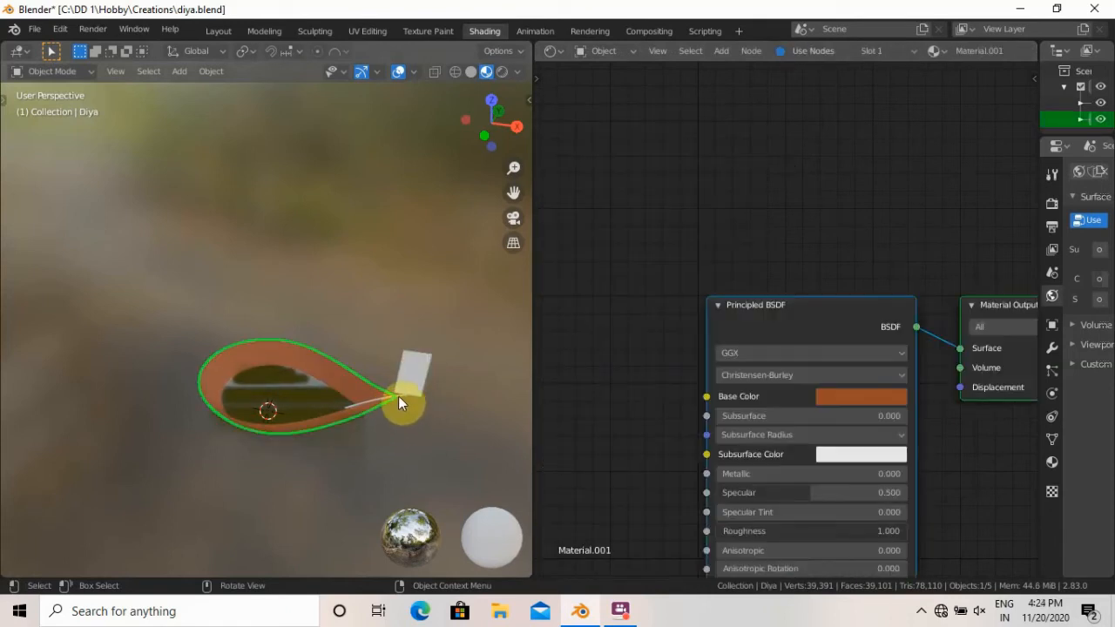
scroll(398, 396, "up", 5)
scroll(300, 340, "down", 5)
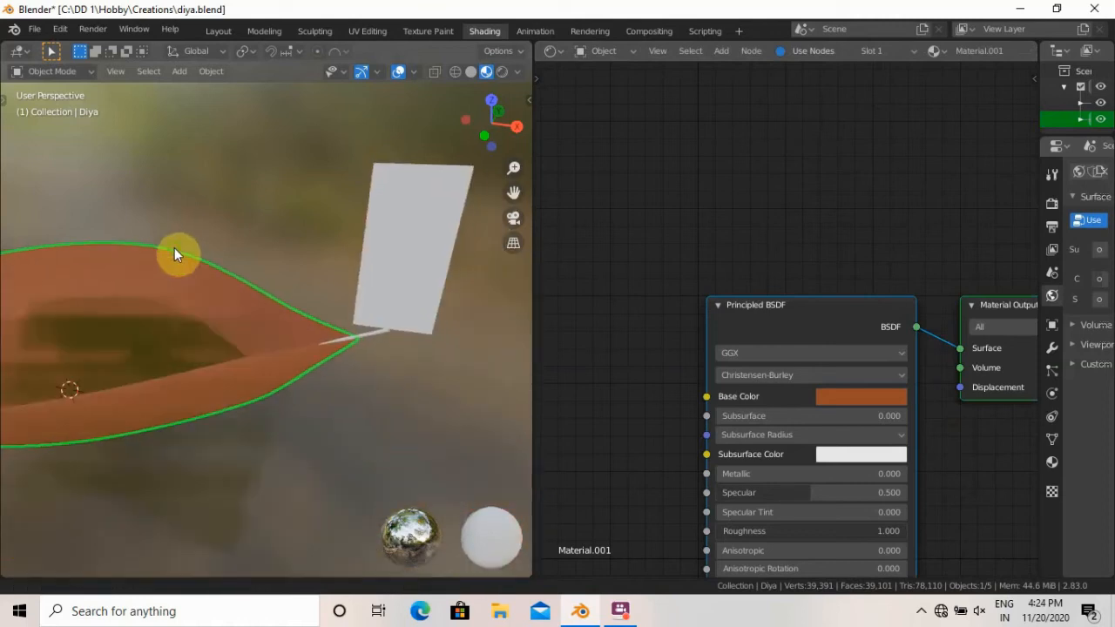
left_click(360, 334)
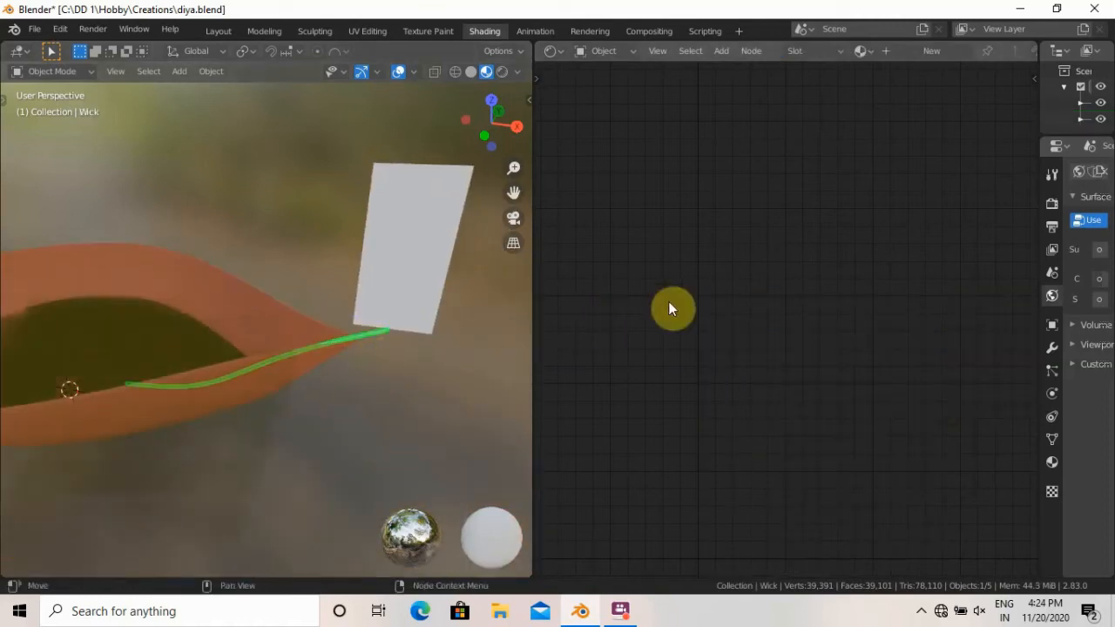
left_click(928, 51)
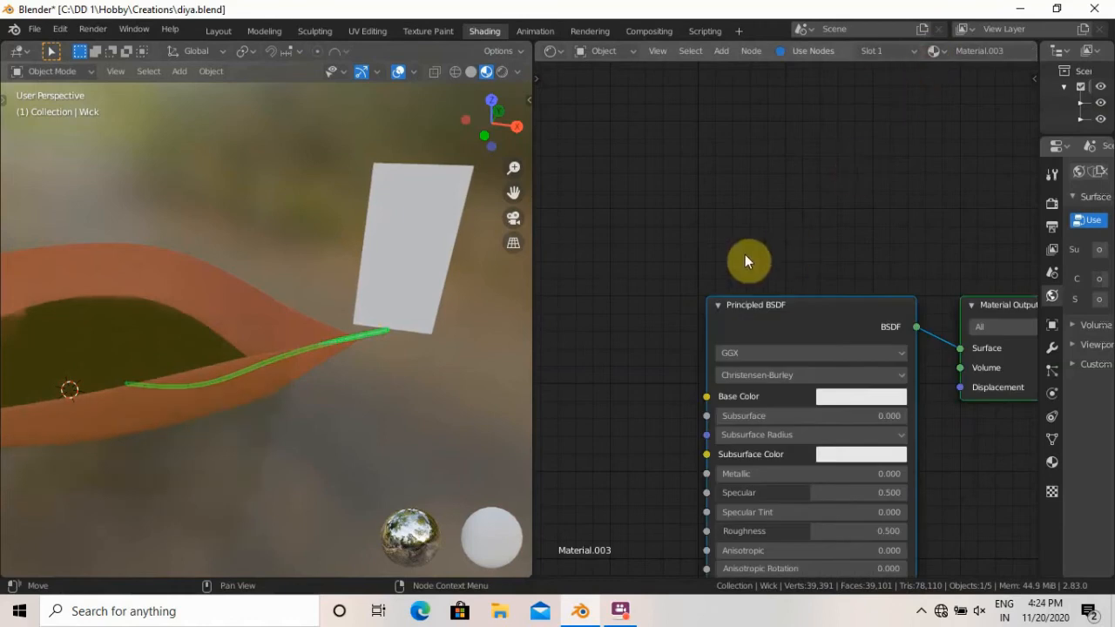
middle_click_drag(744, 254, 659, 146)
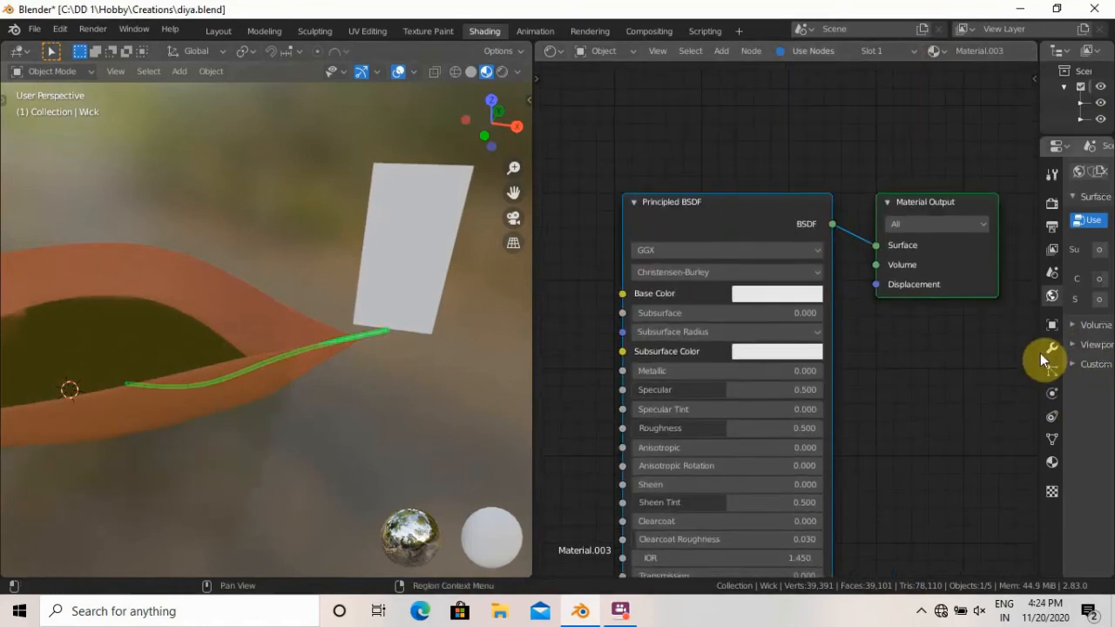
Edit the wick's mesh and add a loop cut across its last long segment near the tip.
scroll(369, 359, "up", 3)
key("Tab")
scroll(373, 356, "up", 3)
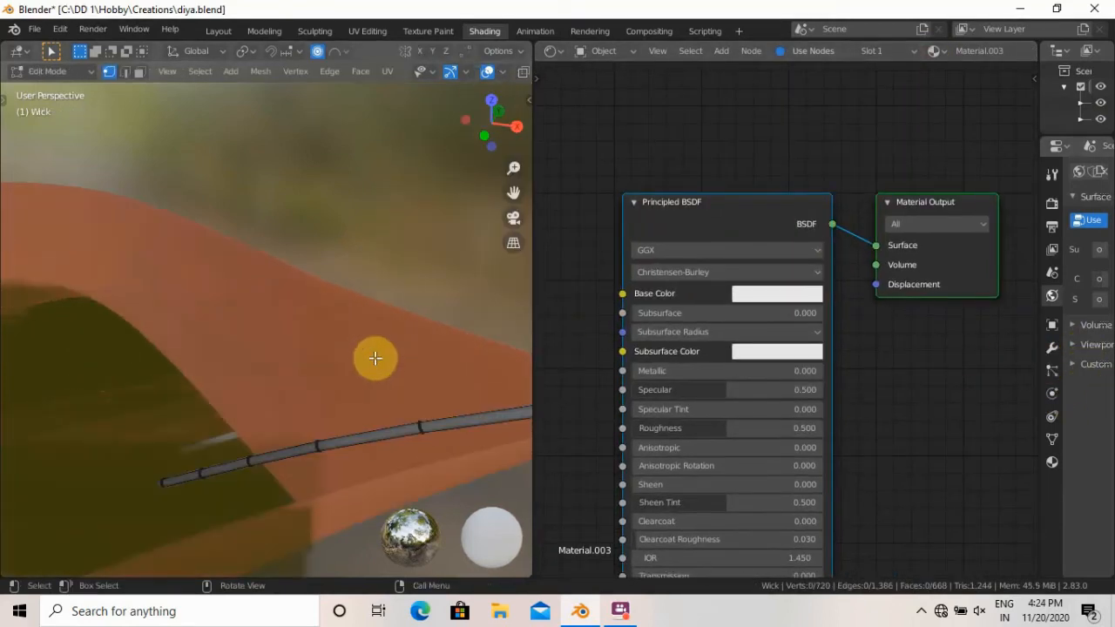
middle_click_drag(410, 352, 253, 314)
key("ctrl+r")
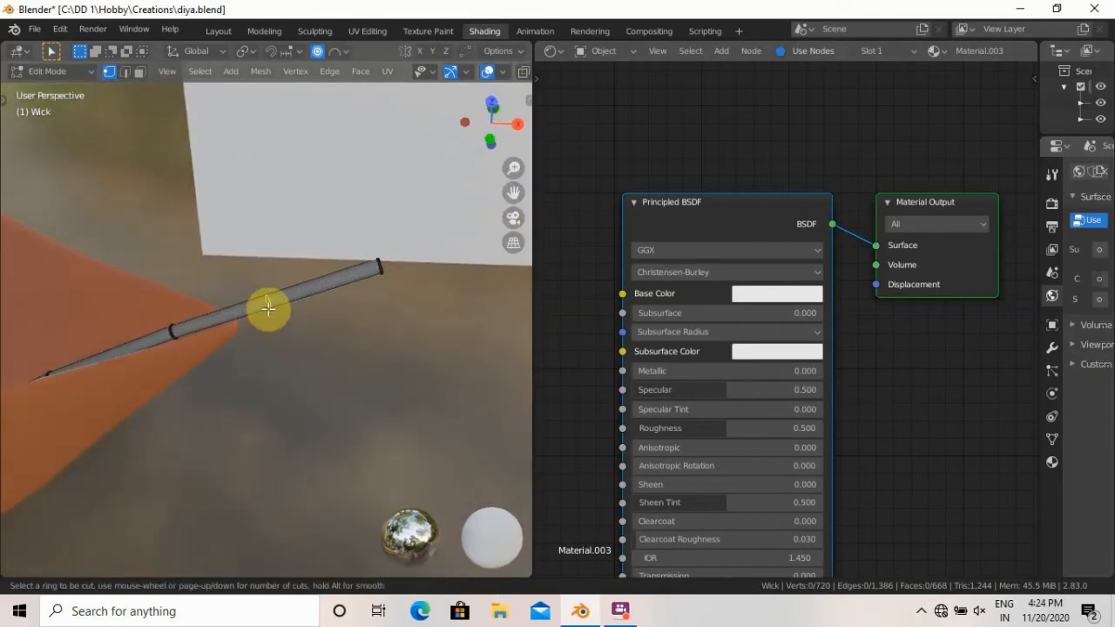
left_click(255, 309)
left_click(251, 313)
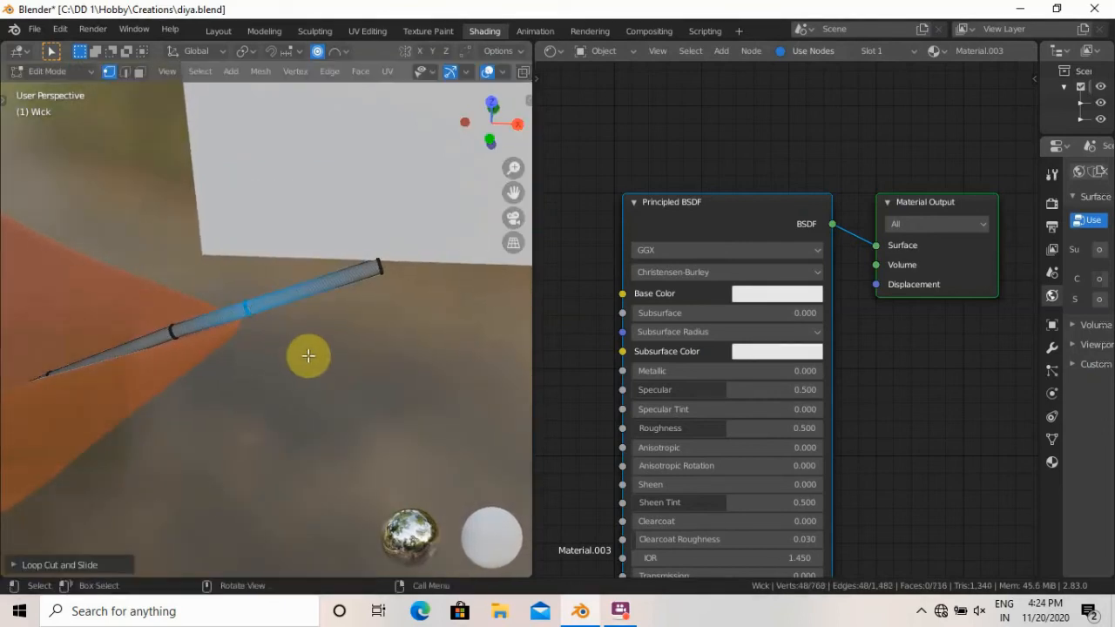
Show the wick in wireframe and circle-select the side faces between the new loop cut and the tip.
key("z")
left_click(217, 345)
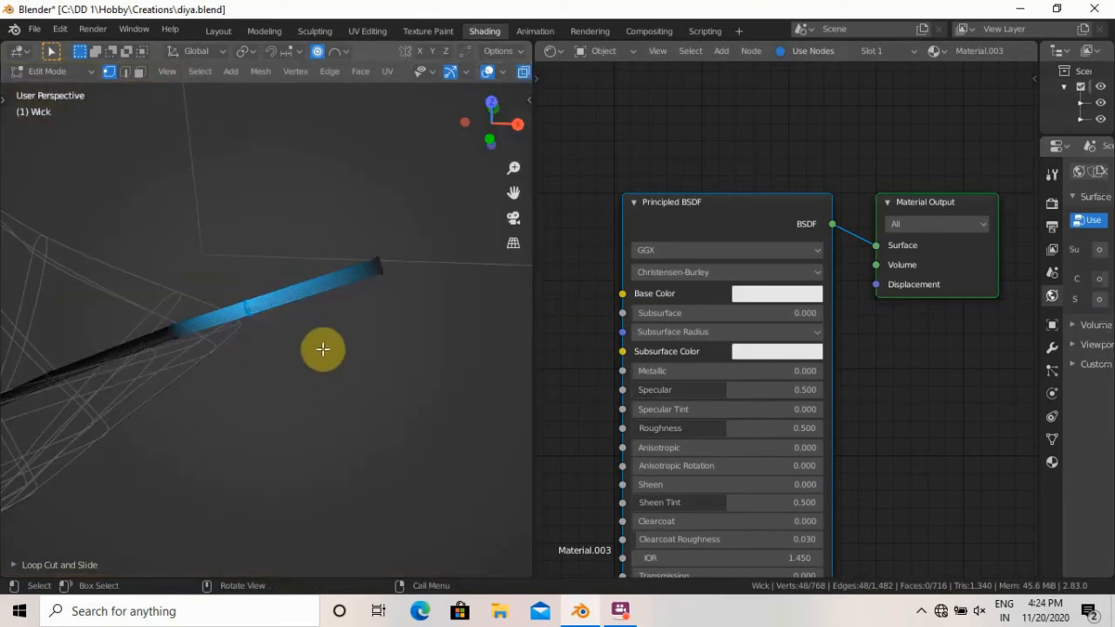
key("3")
key("c")
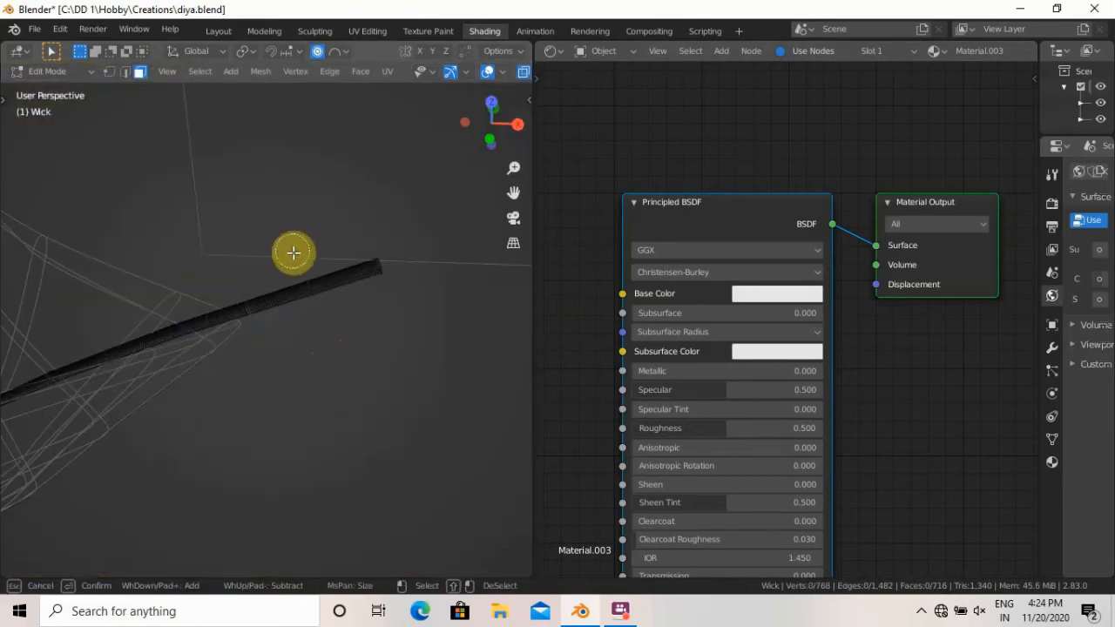
left_click_drag(293, 252, 322, 372)
right_click(322, 372)
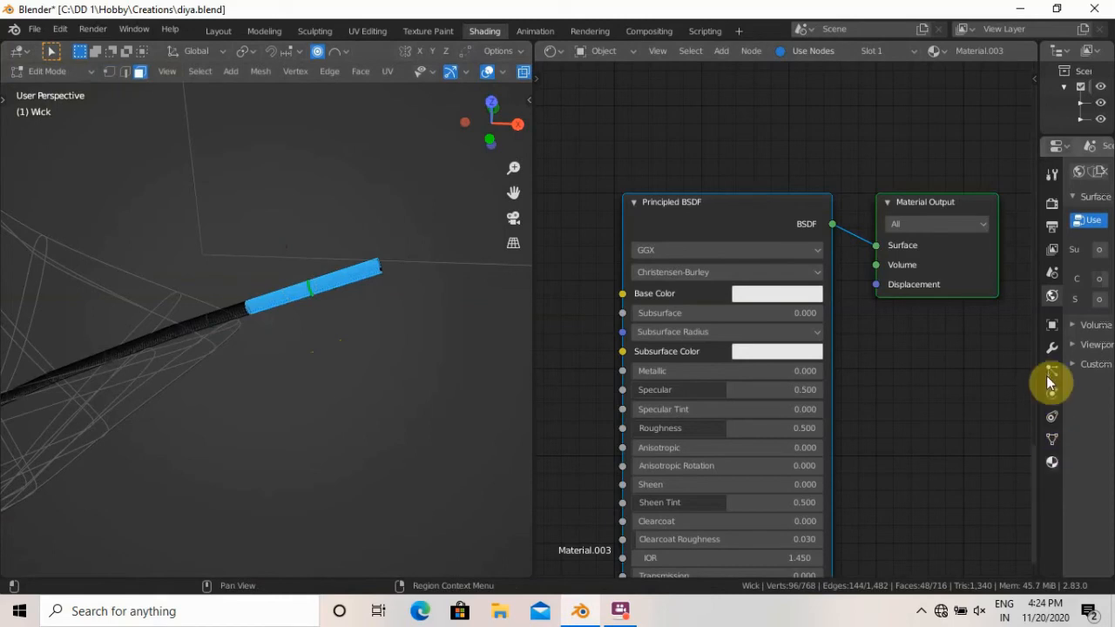
Add a second material slot to the wick with a new material and make its base color black.
left_click_drag(1039, 366, 935, 363)
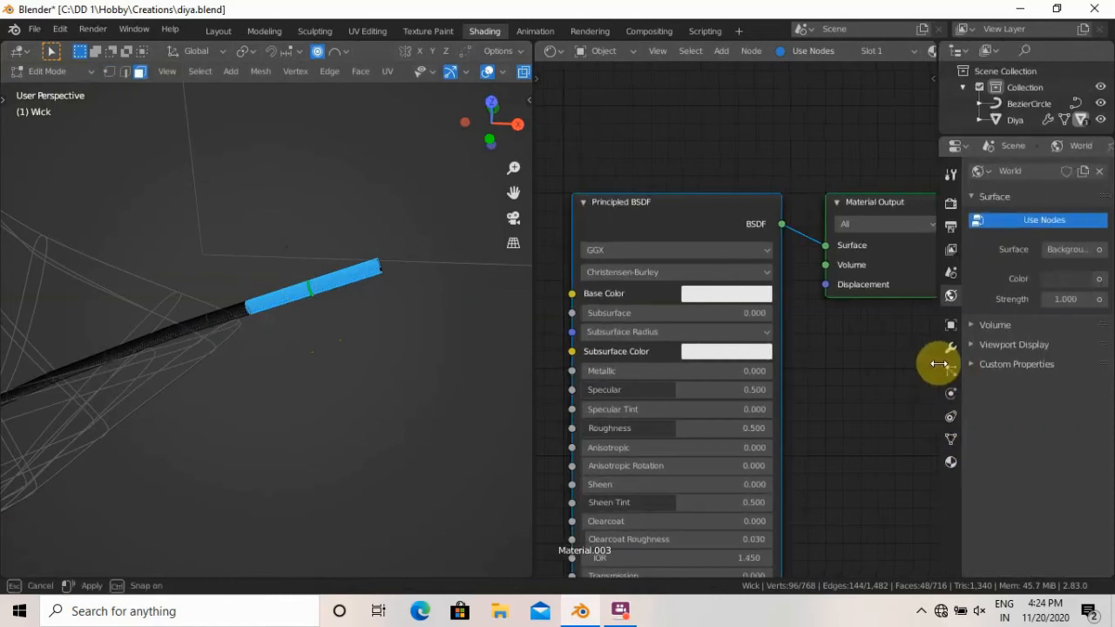
left_click(952, 463)
left_click(1100, 173)
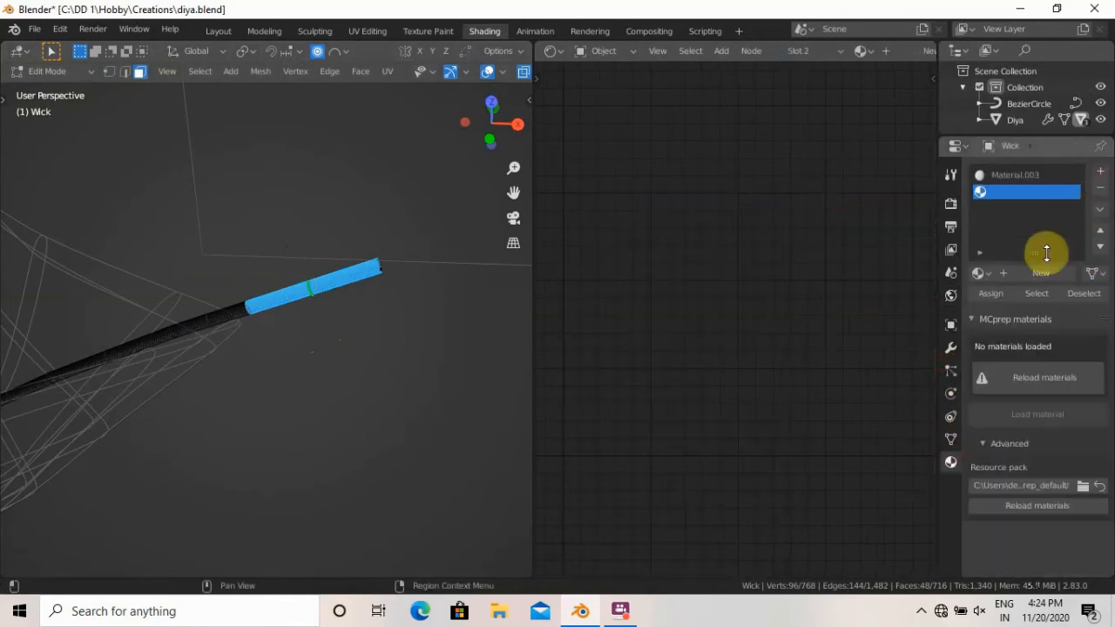
left_click(1027, 268)
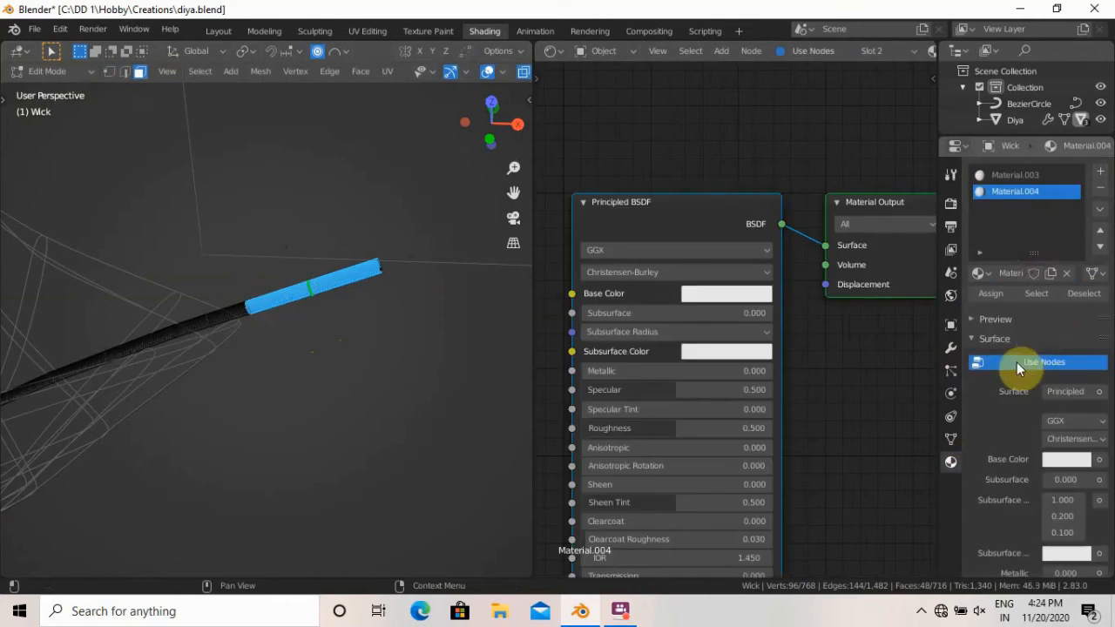
left_click(1066, 459)
left_click_drag(1077, 241, 1078, 346)
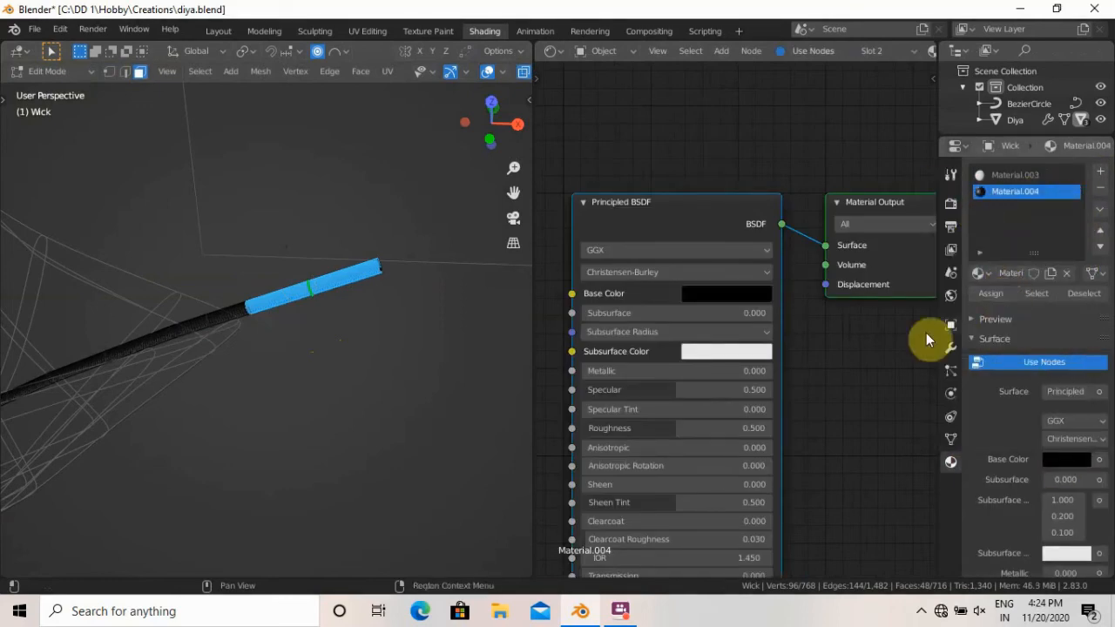
Add the faces at the wick's very end to the selection and assign the black material to them all.
middle_click_drag(450, 316, 423, 314)
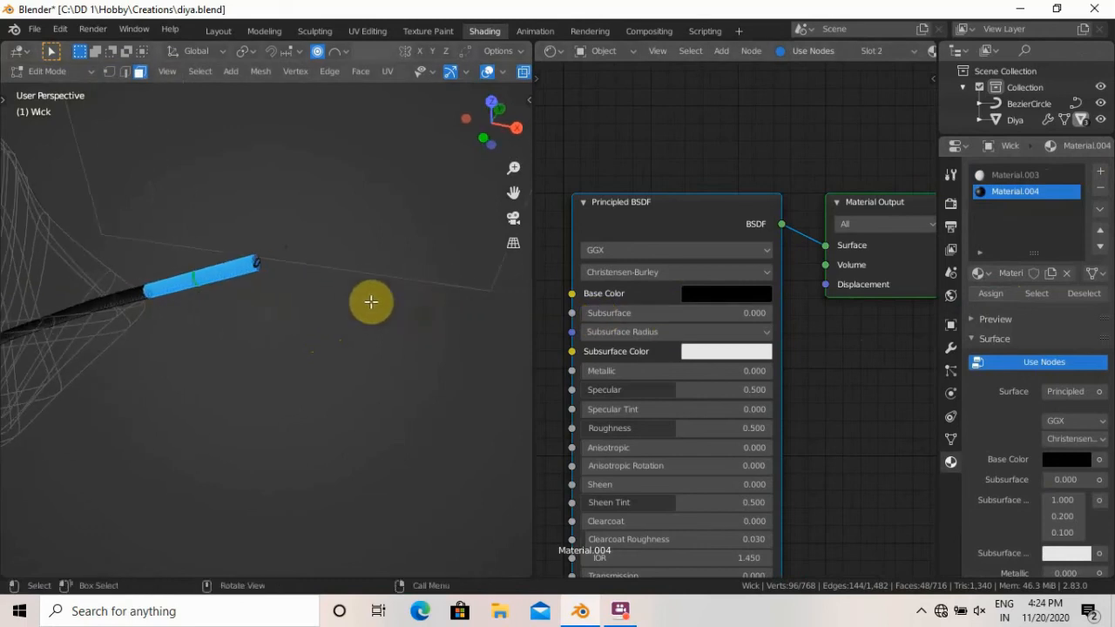
left_click(258, 258, "alt+shift")
left_click(986, 294)
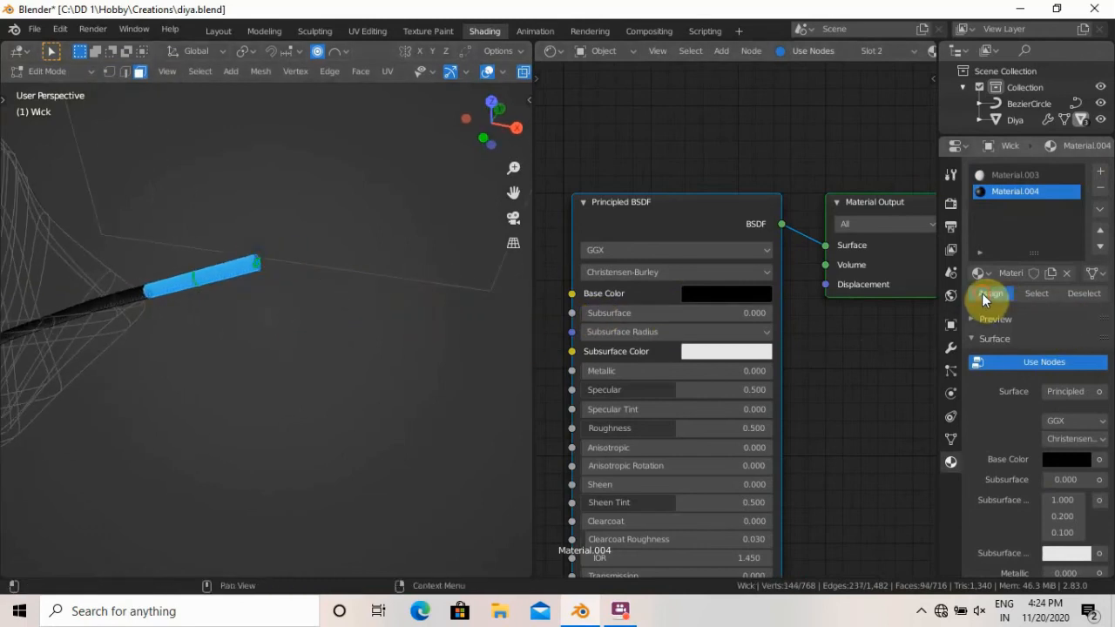
Leave mesh editing on the wick and show the scene in Material Preview shading.
middle_click_drag(343, 316, 340, 333)
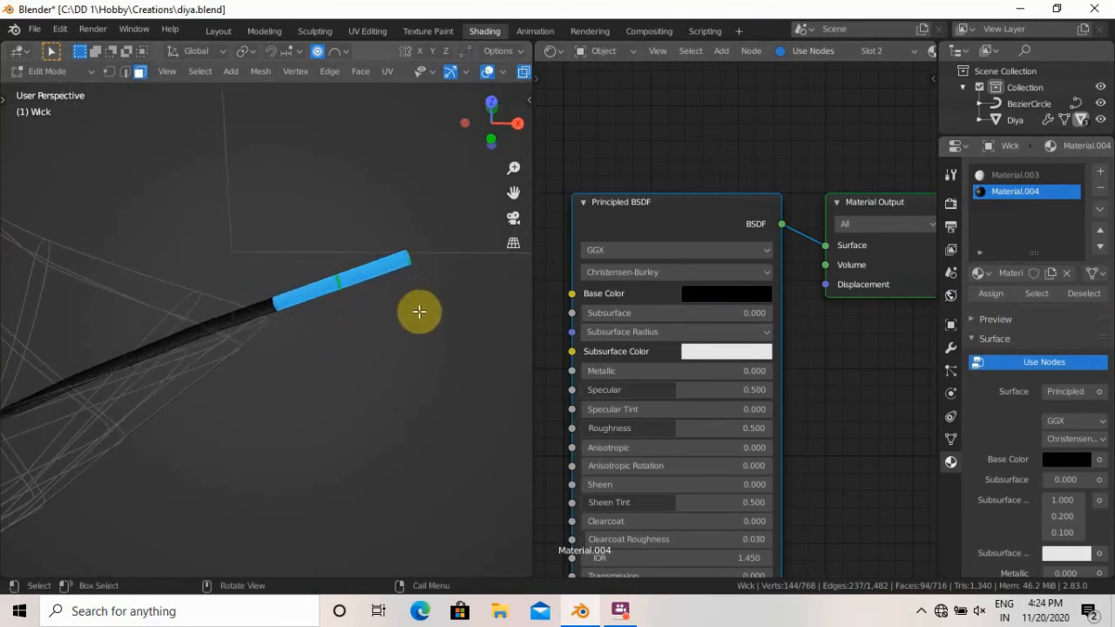
key("Tab")
key("z")
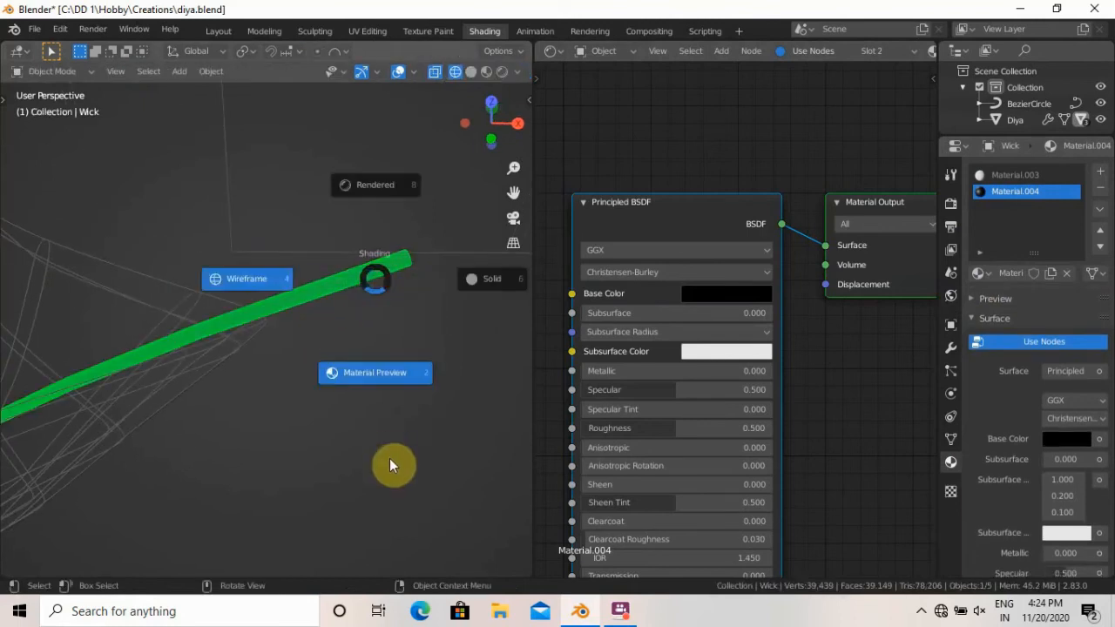
left_click(389, 458)
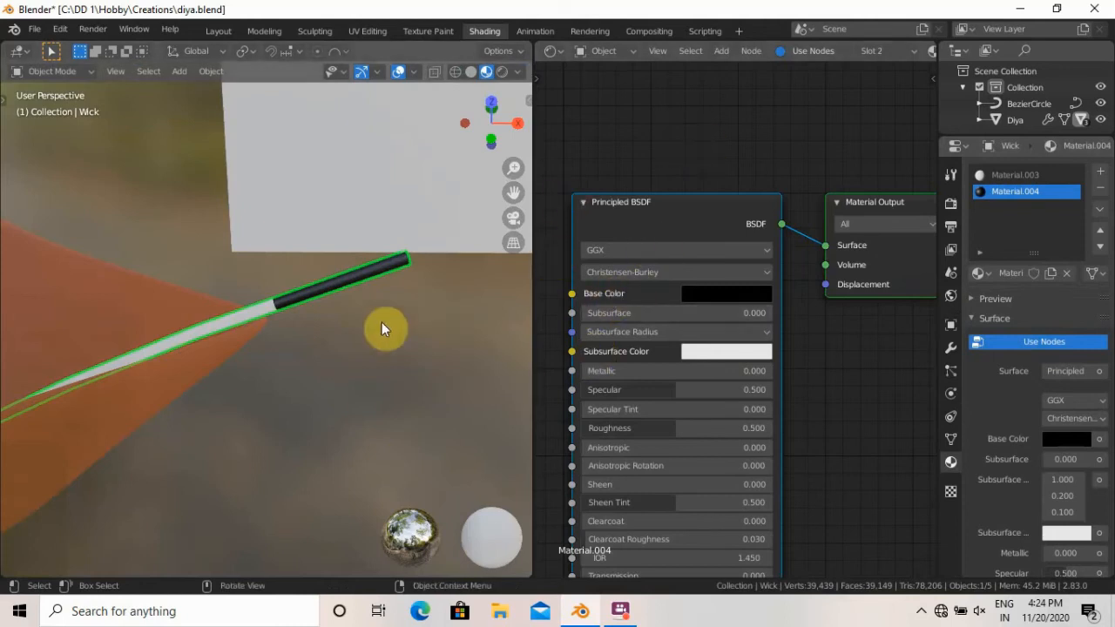
Select the flame plane above the wick, frame it in the viewport and create a new material for it.
left_click(342, 161)
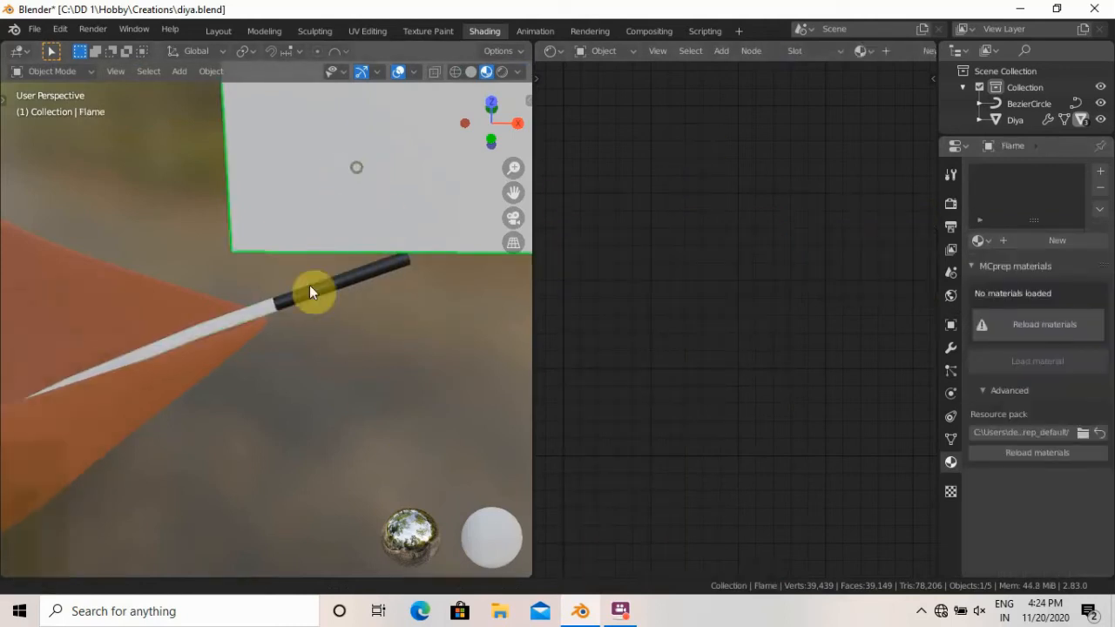
key("KP_Decimal")
middle_click_drag(285, 364, 401, 278)
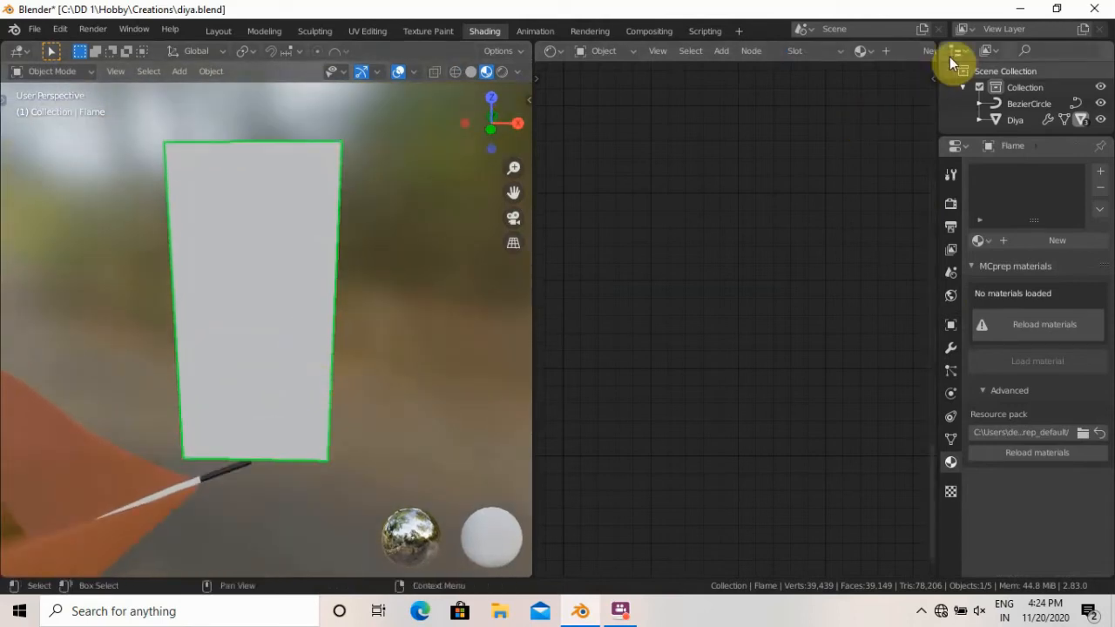
left_click(929, 50)
middle_click_drag(836, 389, 850, 329)
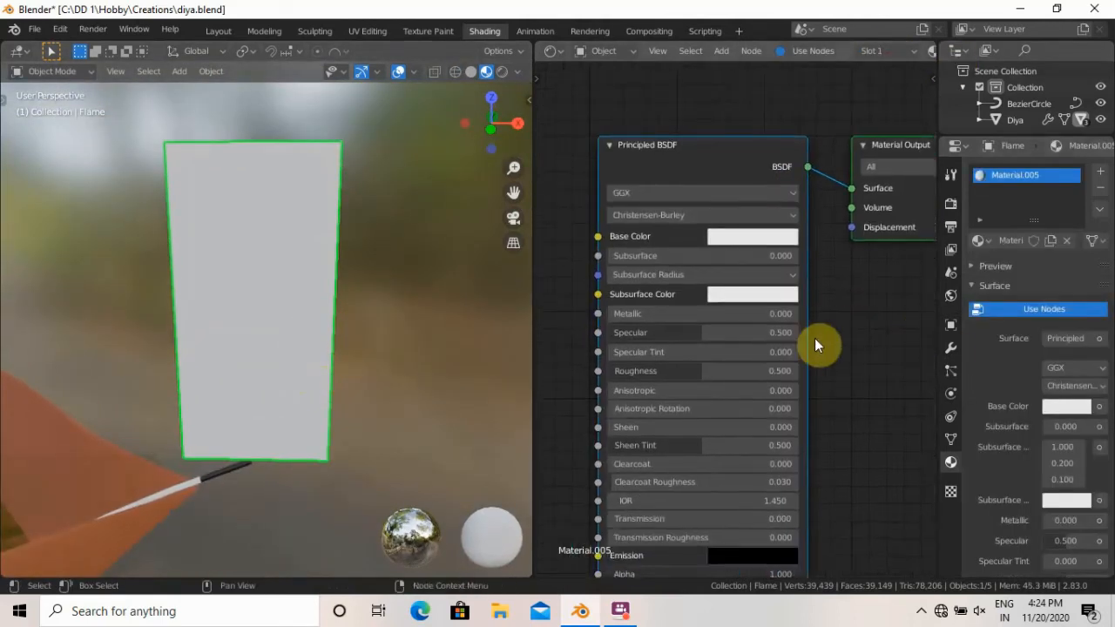
Add an Image Texture node beside the Principled BSDF in the flame material's node tree.
scroll(813, 340, "down", 4)
middle_click_drag(624, 374, 705, 360)
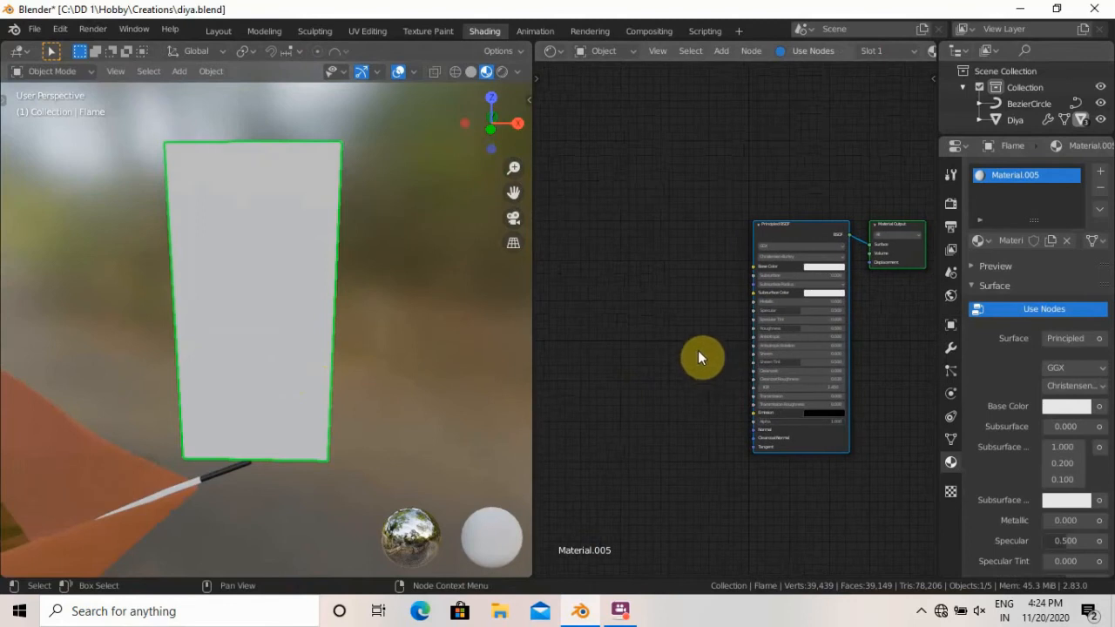
key("shift+a")
left_click(694, 347)
type("Ima")
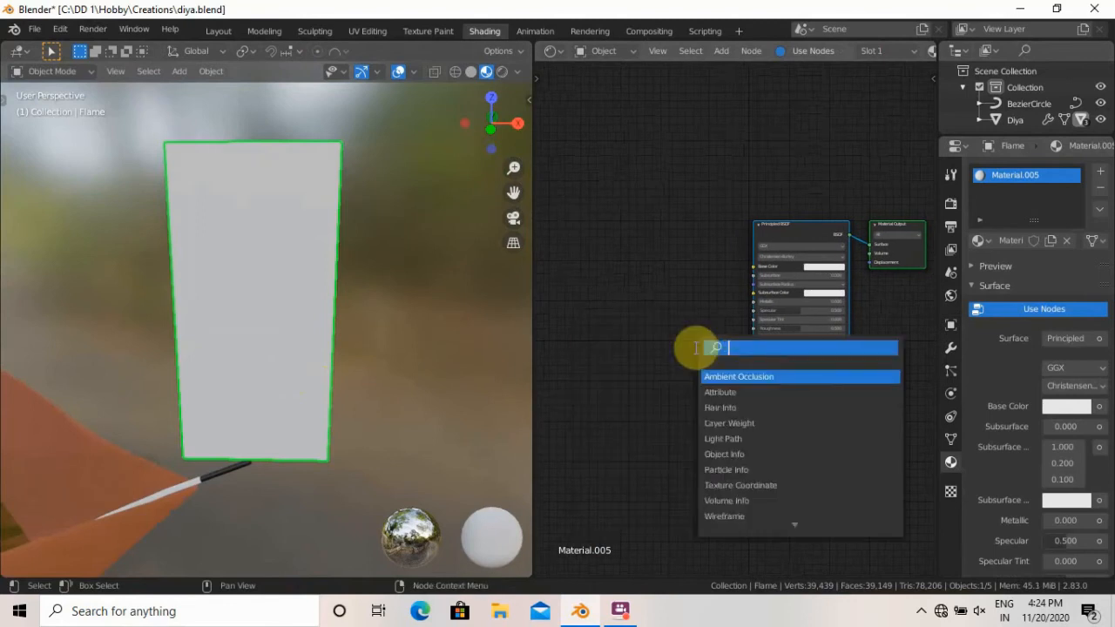
left_click(734, 376)
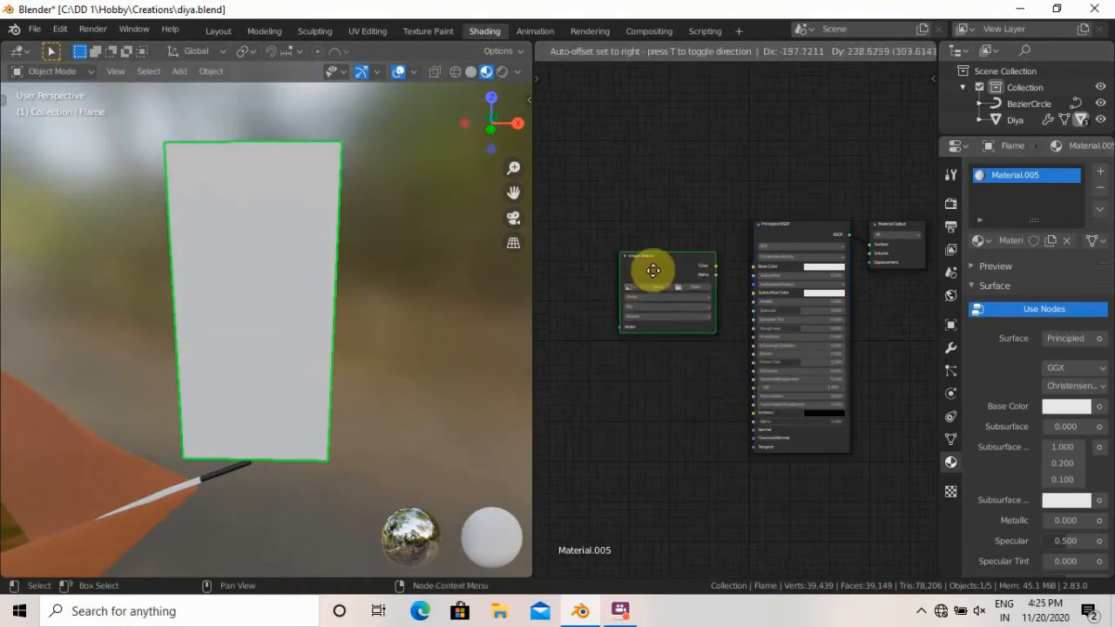
left_click(649, 269)
scroll(696, 370, "up", 2)
scroll(697, 370, "up", 1)
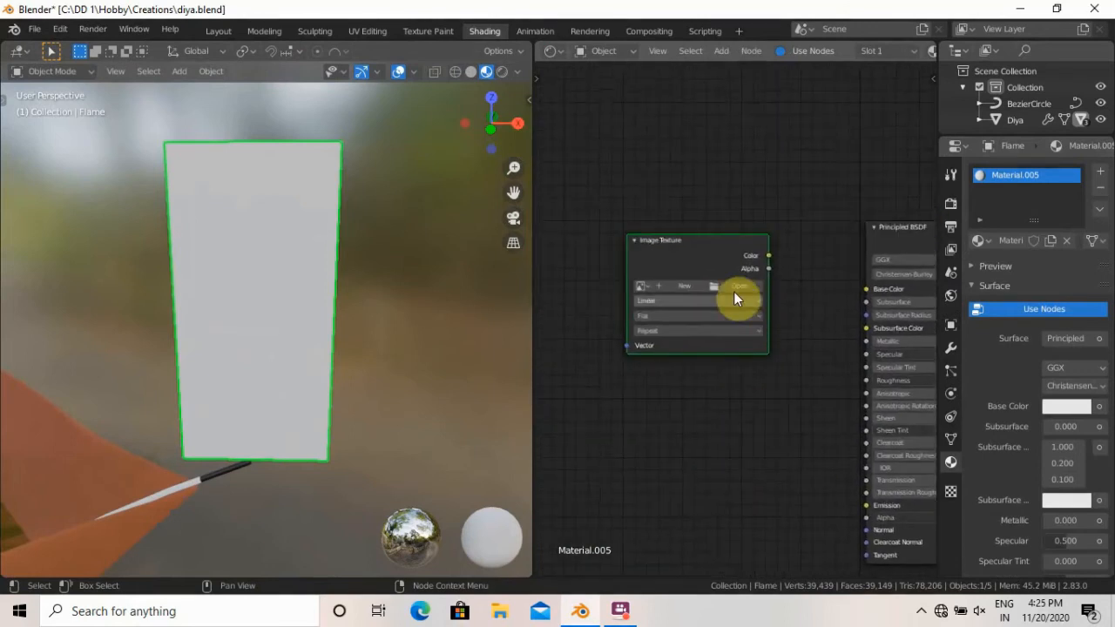
Load flame-4.png from the Hobby folder into the Image Texture node.
left_click(731, 287)
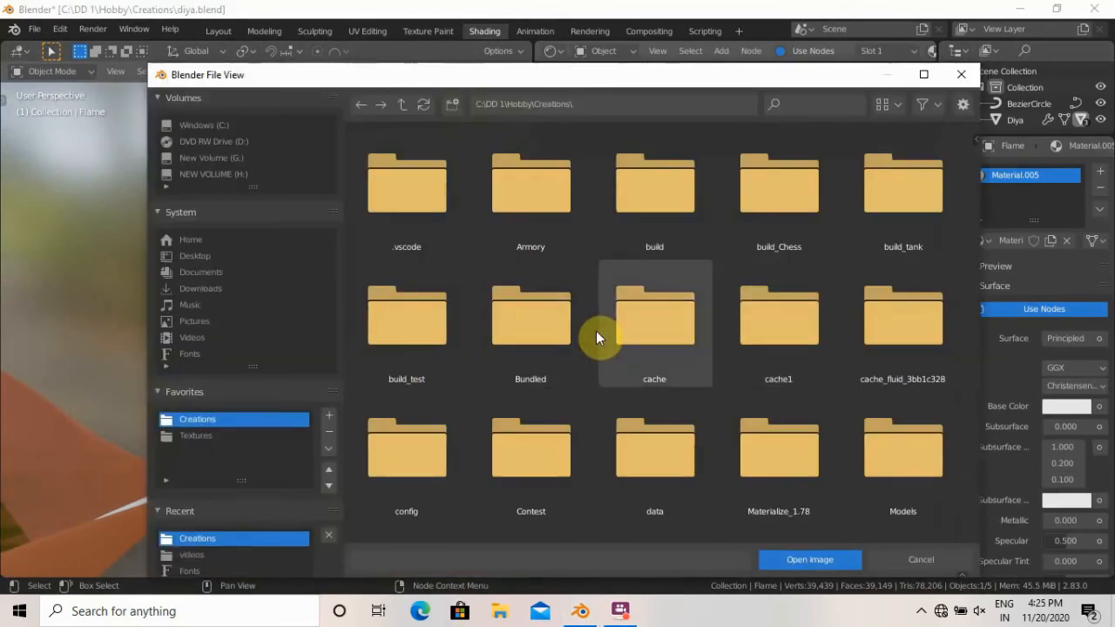
left_click(402, 104)
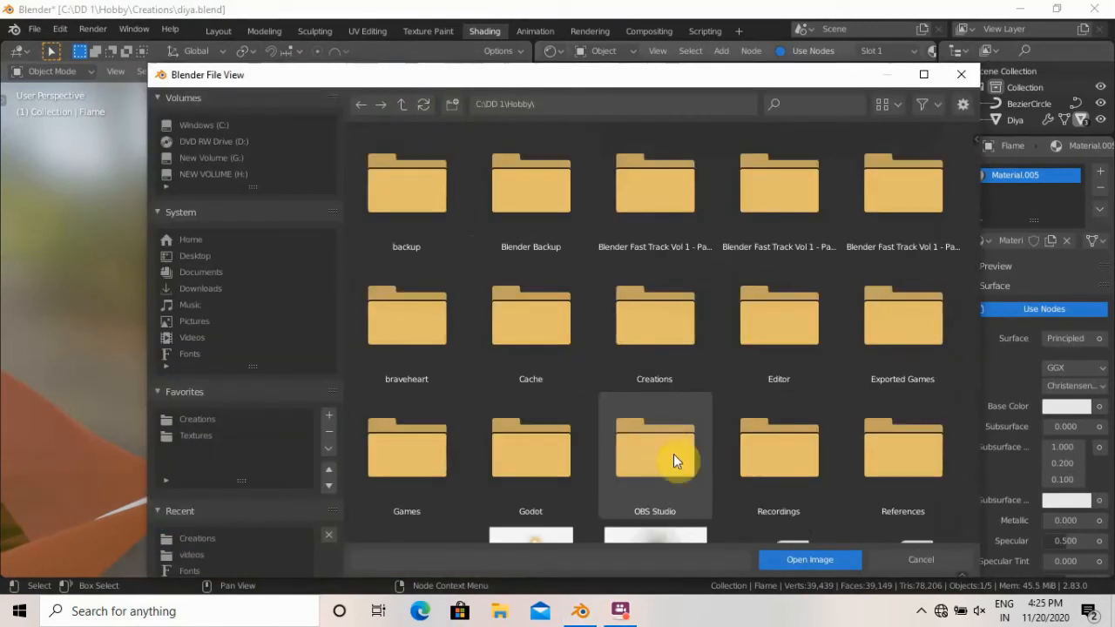
scroll(642, 444, "down", 5)
left_click(413, 459)
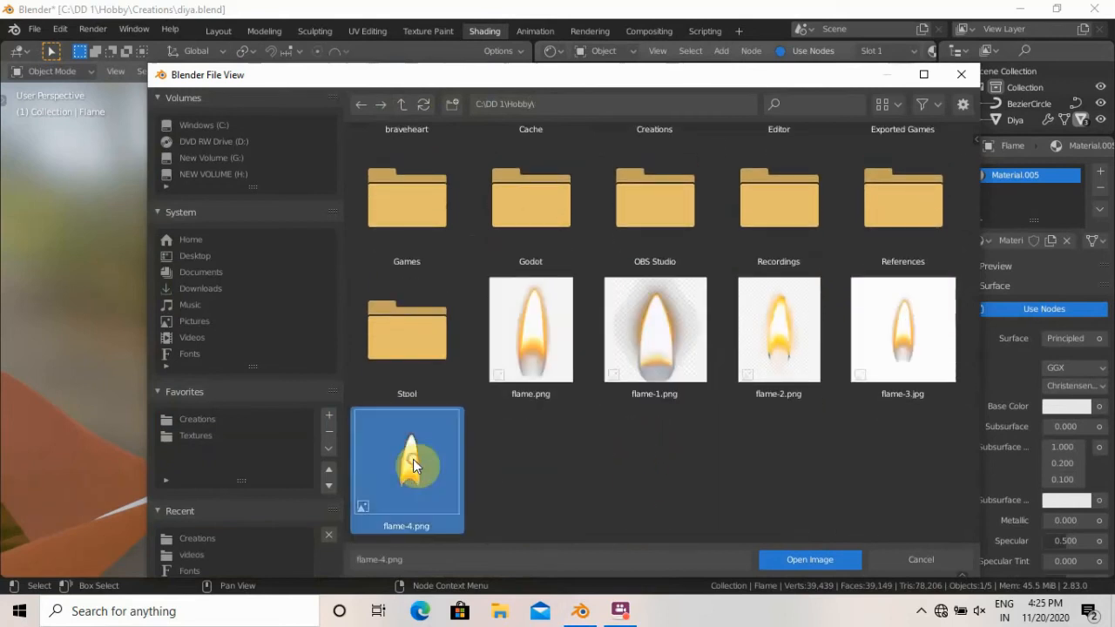
left_click(791, 559)
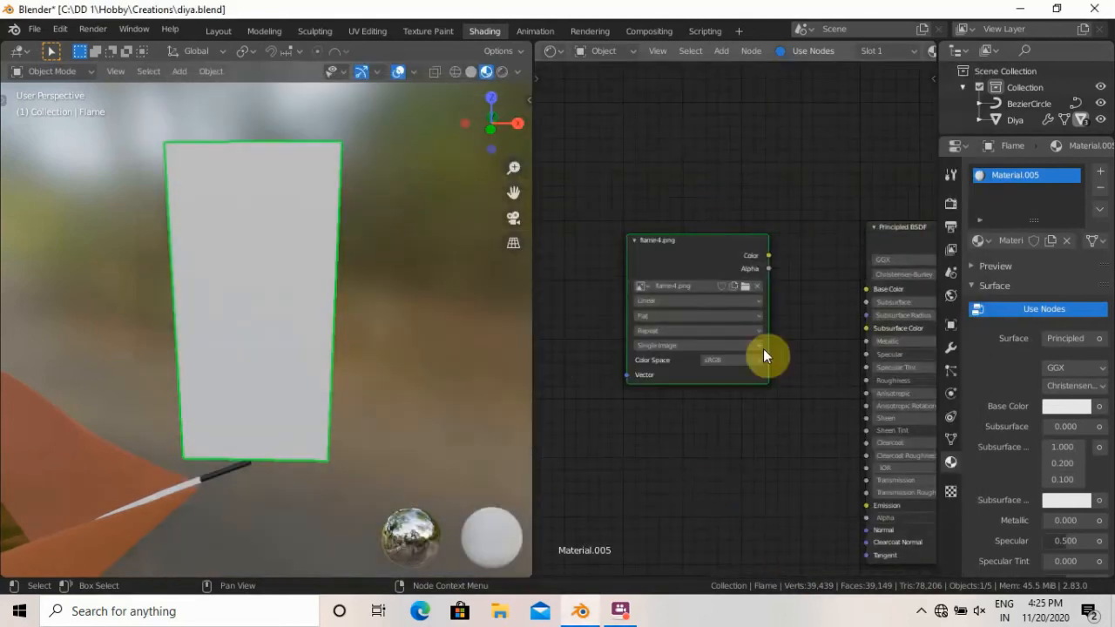
Connect the flame texture's Color output to Base Color and its Alpha output to Alpha on the Principled BSDF.
left_click_drag(769, 255, 865, 288)
middle_click_drag(234, 424, 244, 401)
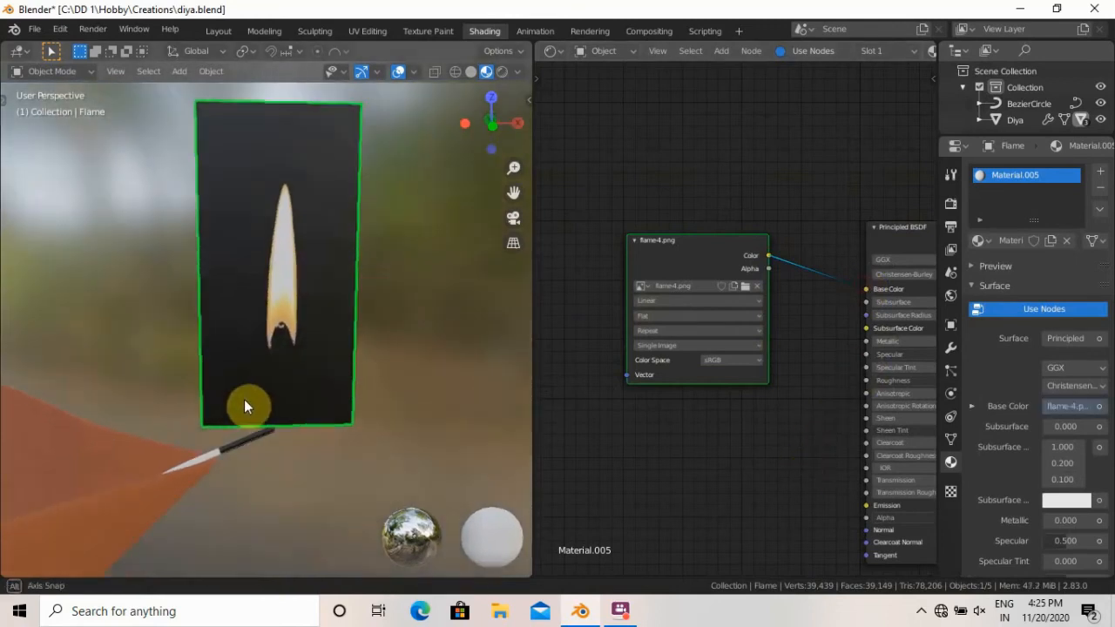
key("Home")
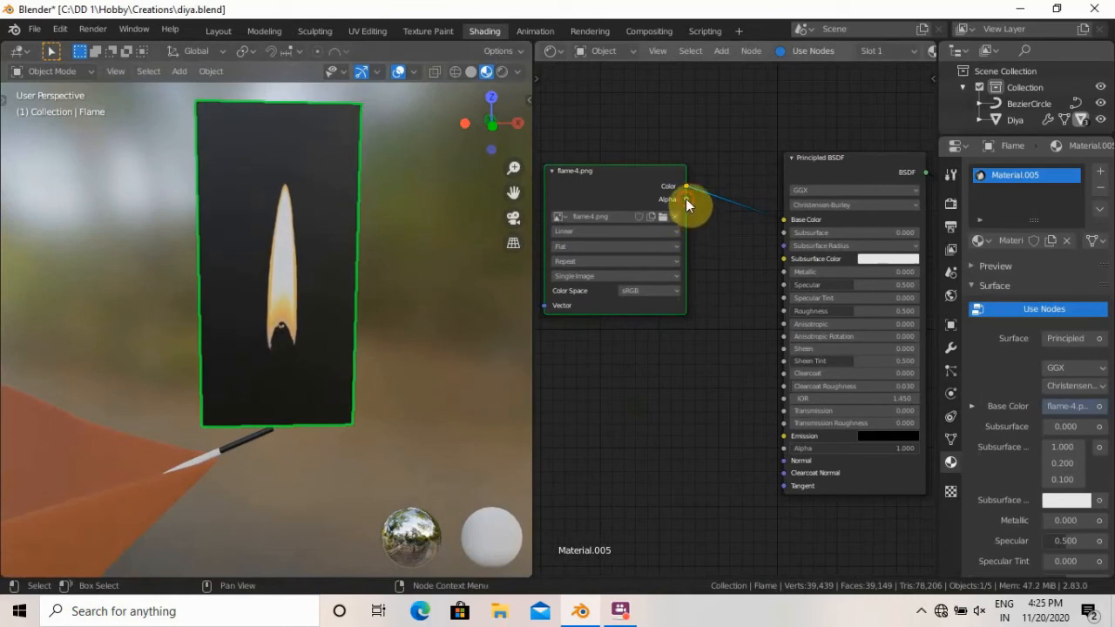
left_click_drag(686, 200, 766, 455)
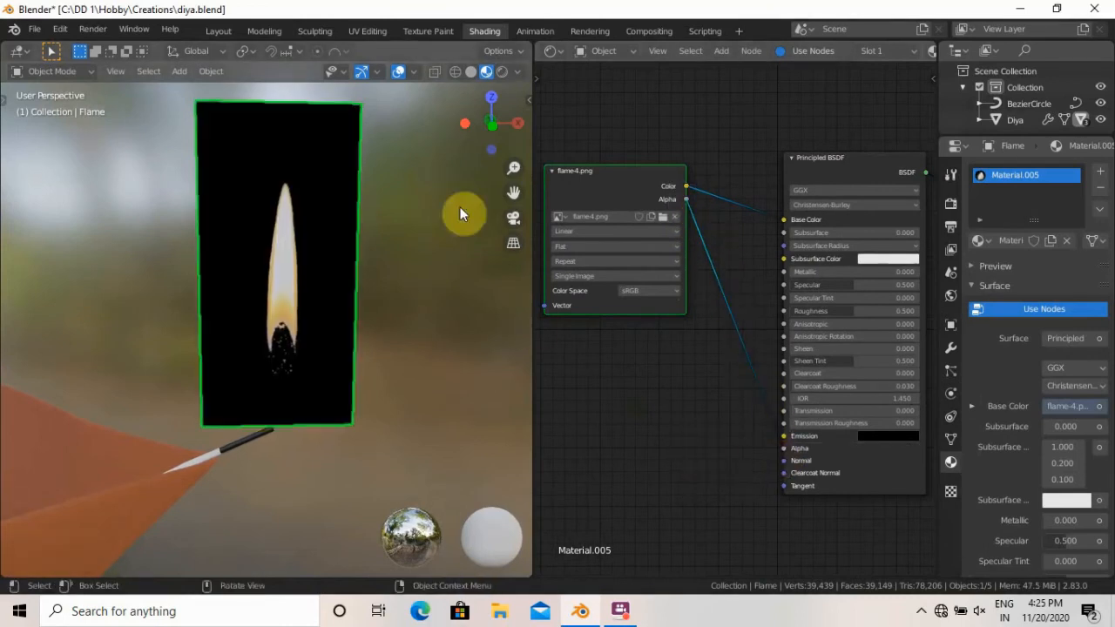
Show the viewport in Rendered shading and set the render engine to Cycles.
left_click(503, 72)
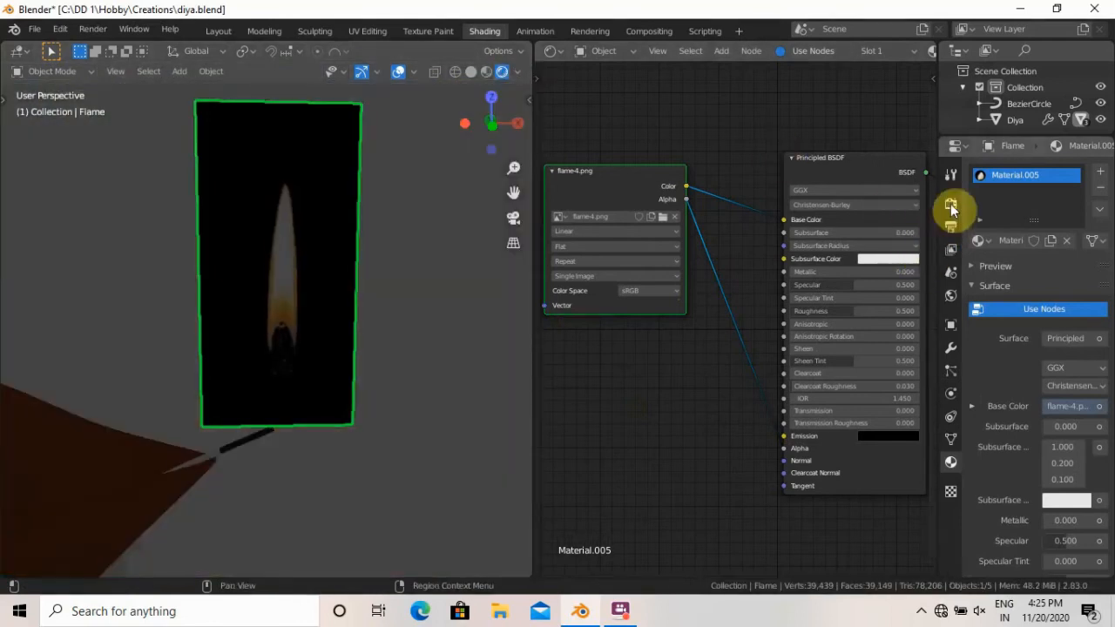
left_click(950, 204)
left_click(1067, 171)
left_click(1060, 226)
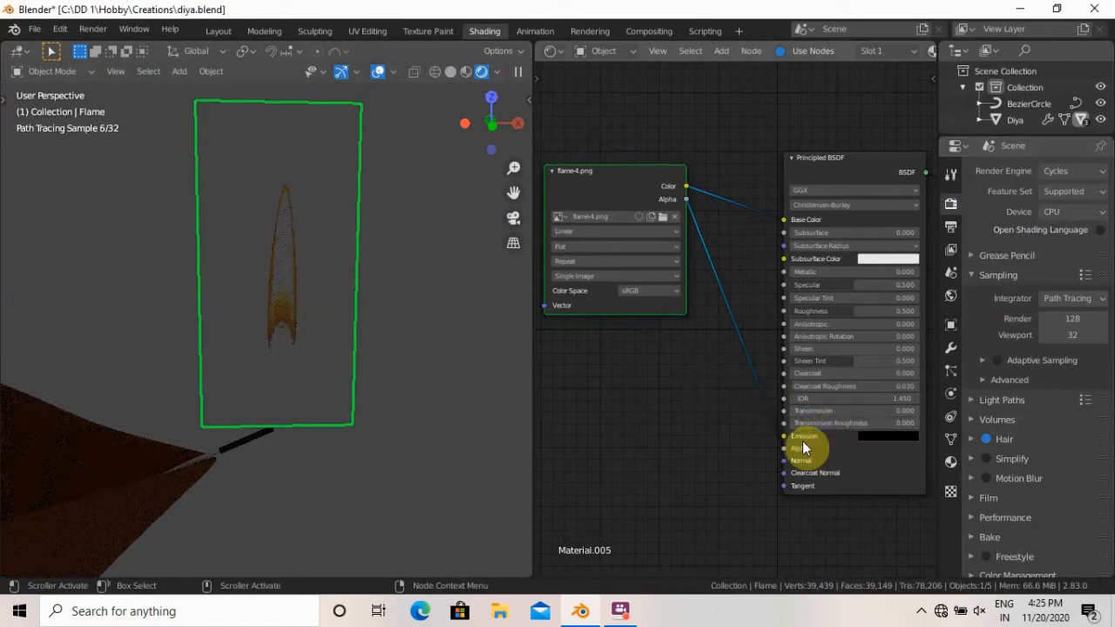
Connect the flame texture's Color output to Emission as well, and set the shader's Roughness to 0 and Anisotropic to 0.5.
left_click_drag(687, 187, 783, 436)
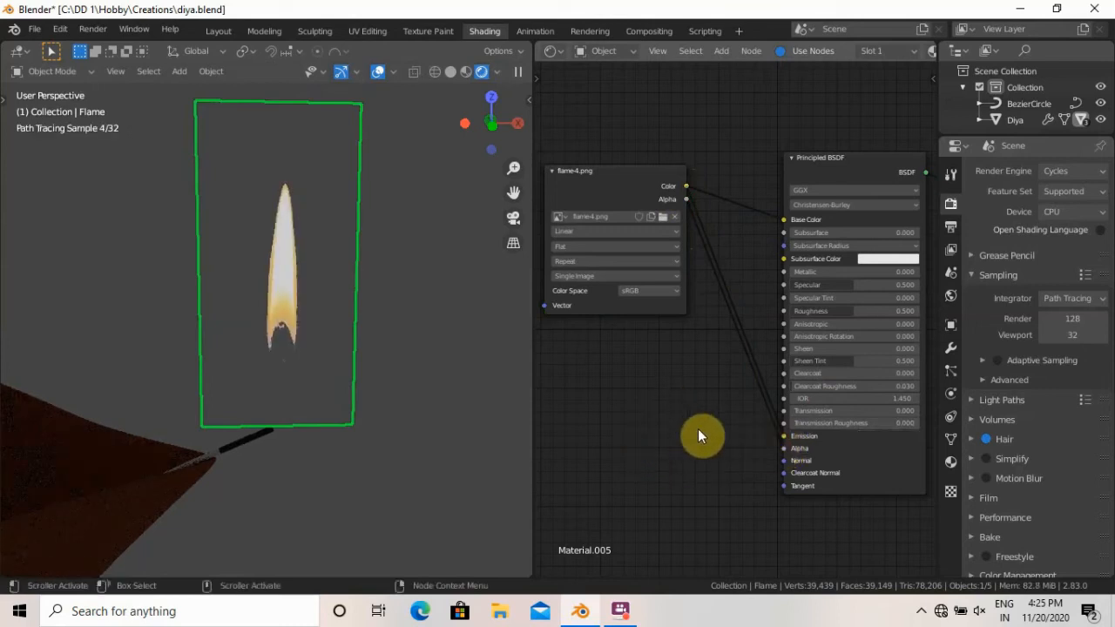
middle_click_drag(669, 395, 682, 399)
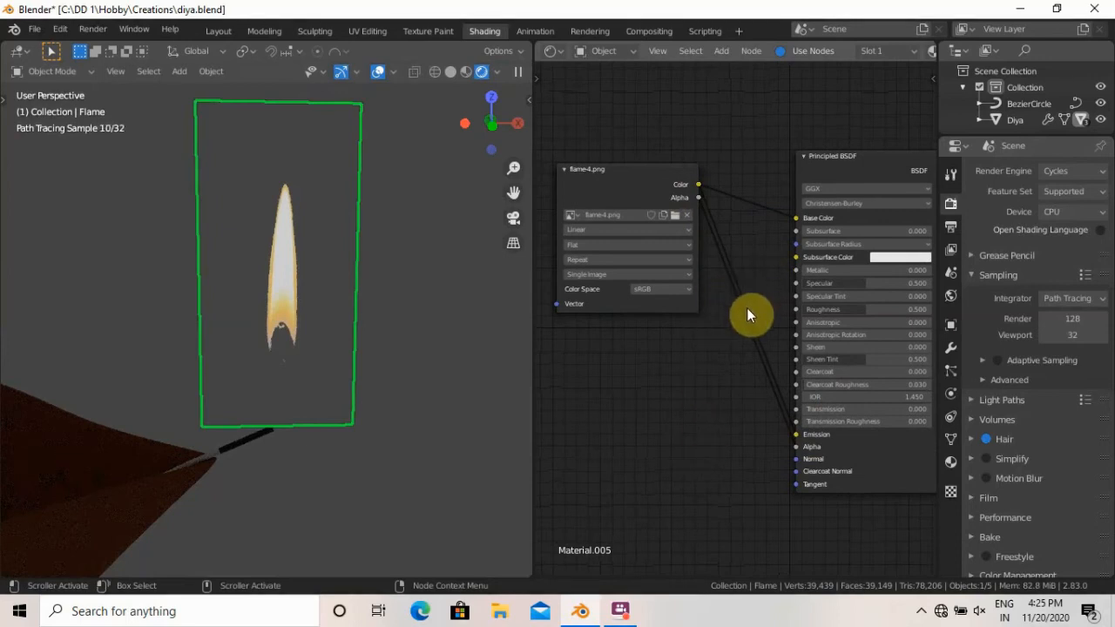
middle_click_drag(752, 337, 720, 355)
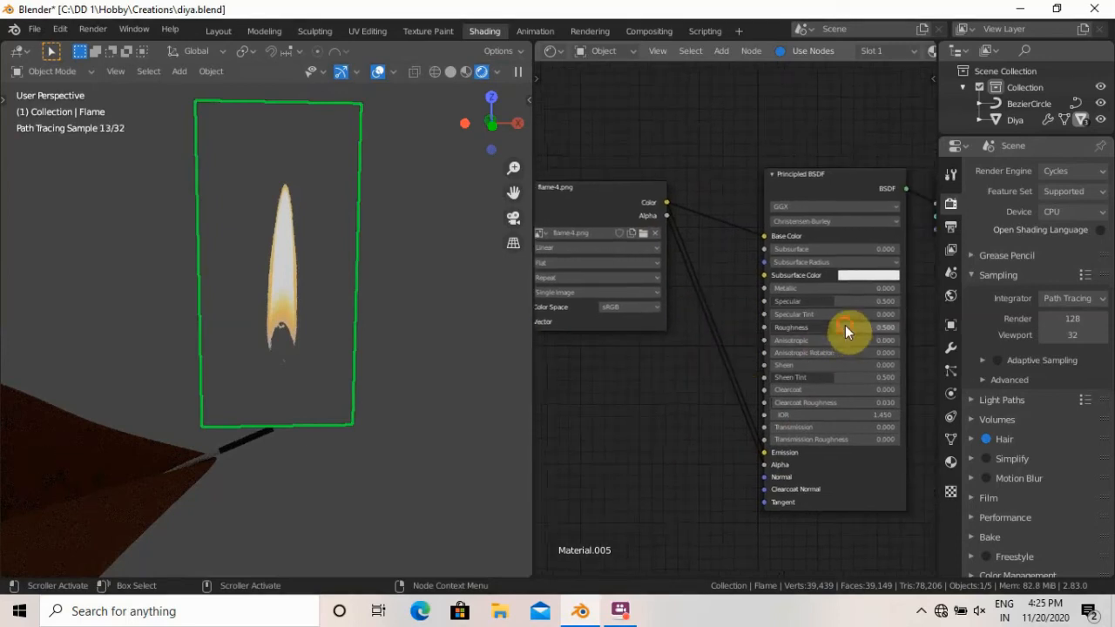
left_click_drag(844, 327, 770, 327)
left_click(682, 338)
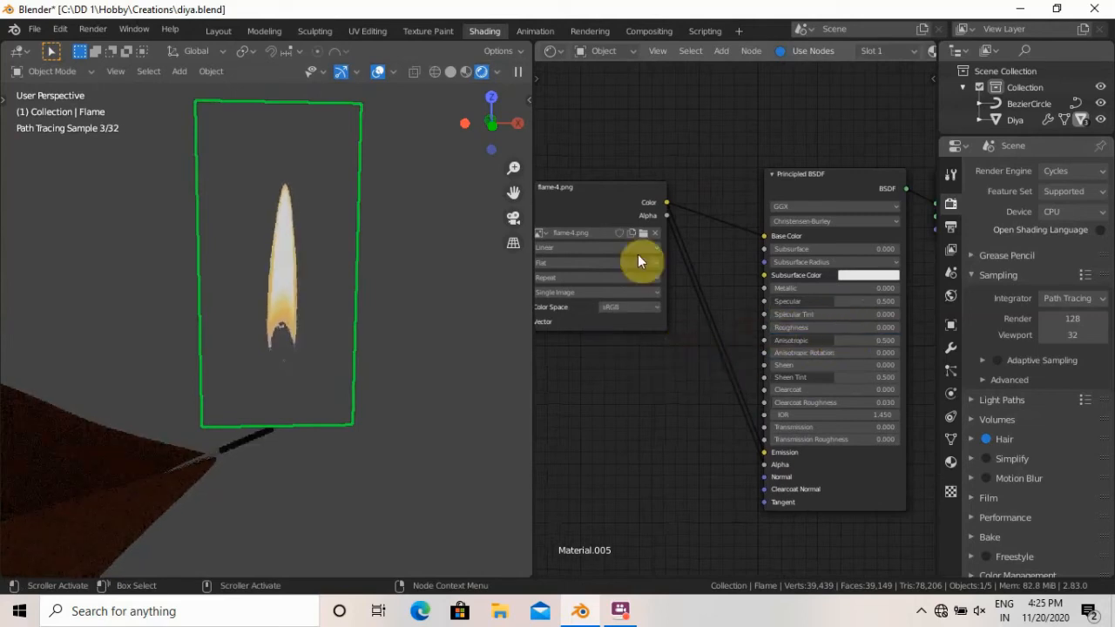
Switch to the UV Editing workspace and show the flame plane framed from the front in Material Preview shading.
left_click(355, 28)
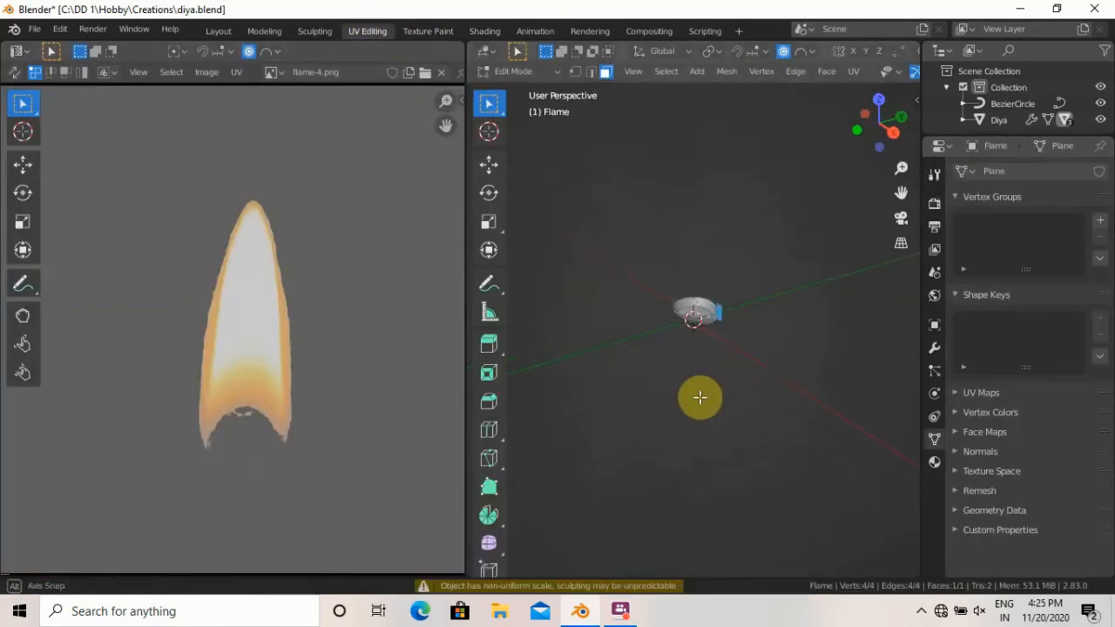
key("KP_1")
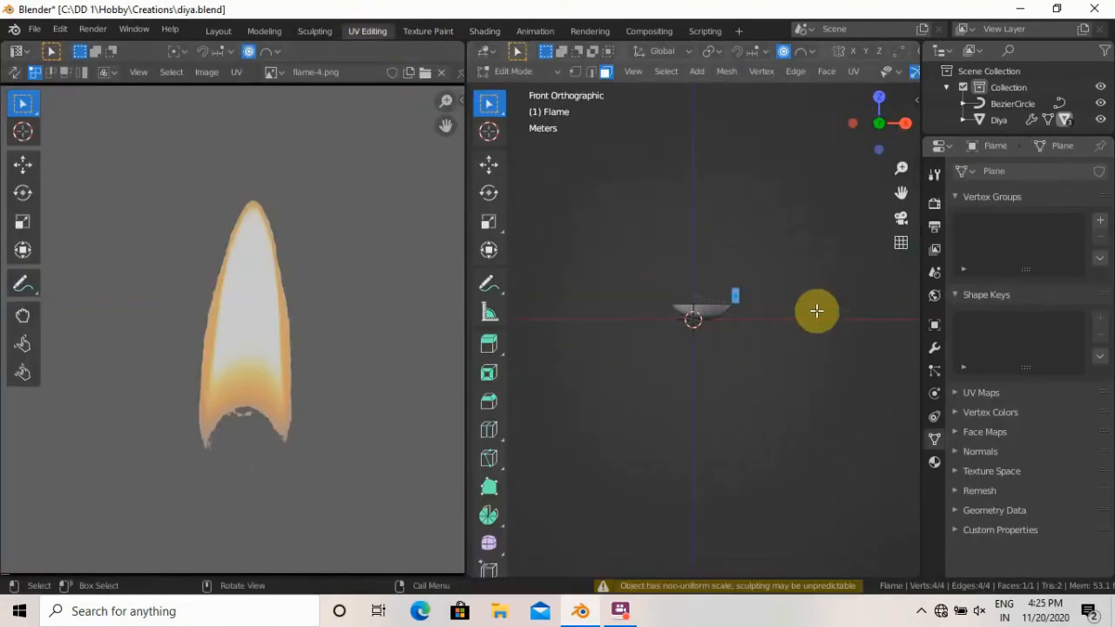
key("KP_Decimal")
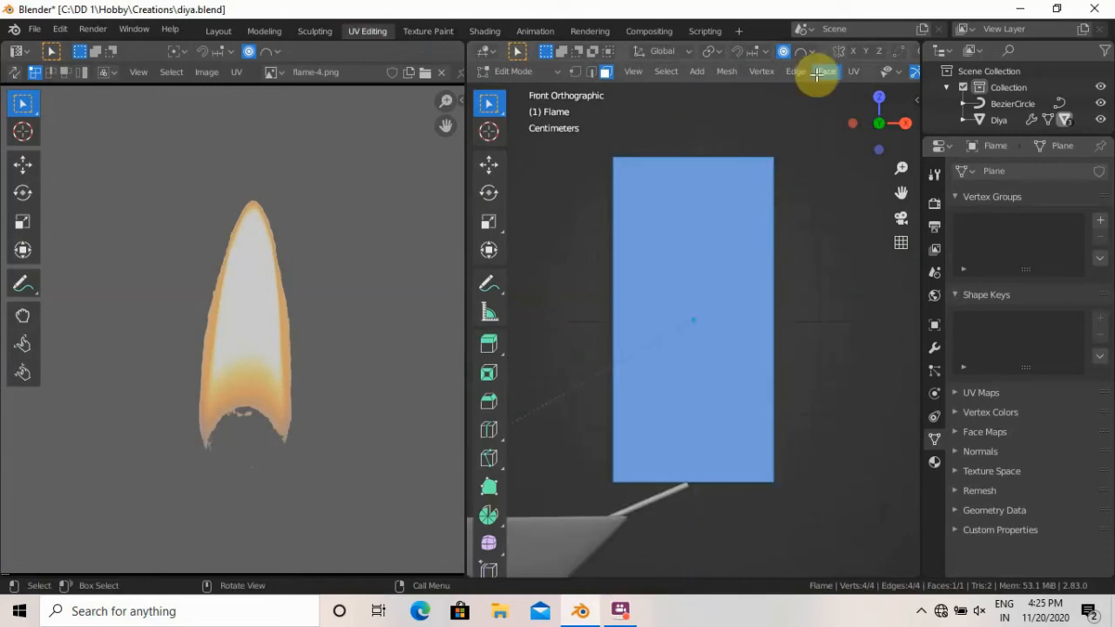
scroll(821, 75, "down", 4)
left_click(875, 74)
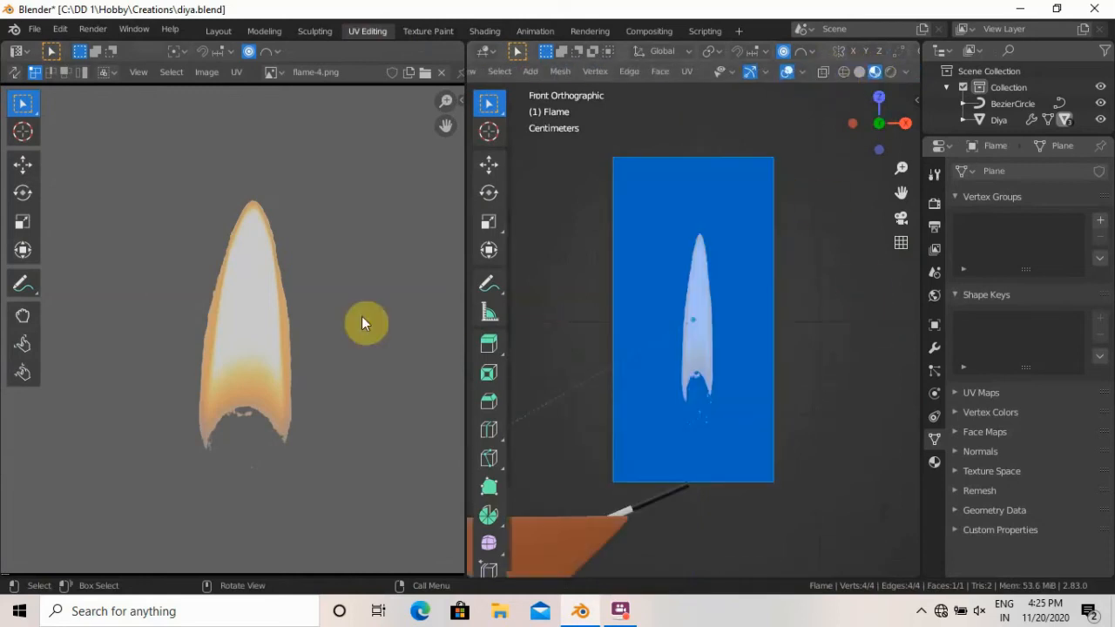
Select all of the flame plane's UVs and scale them along X to roughly half their width.
scroll(348, 313, "down", 4)
scroll(344, 313, "up", 1)
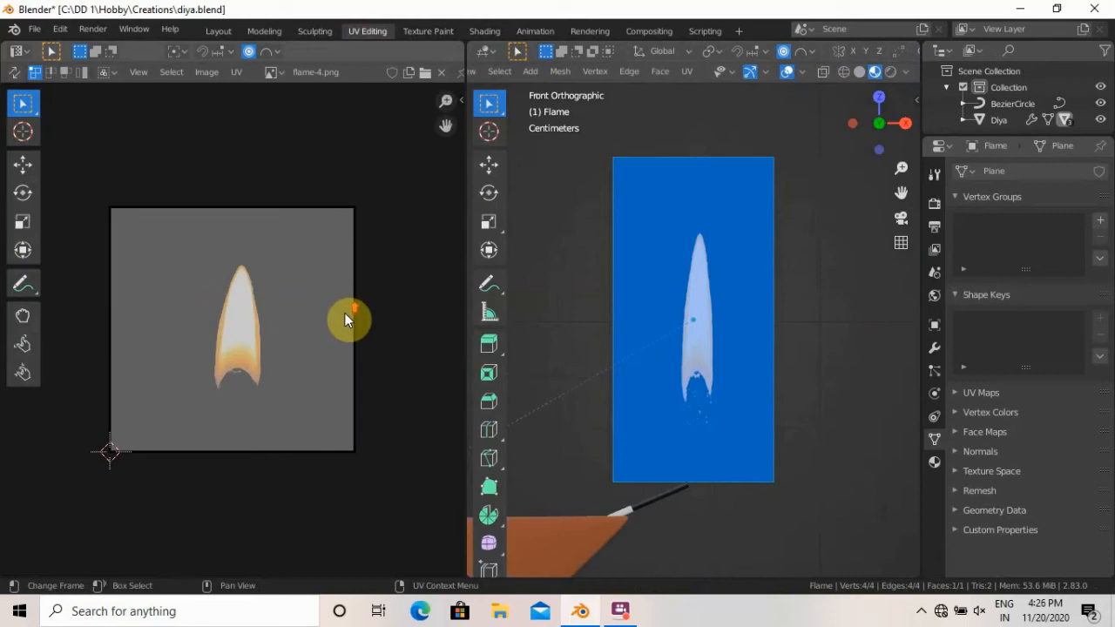
key("a")
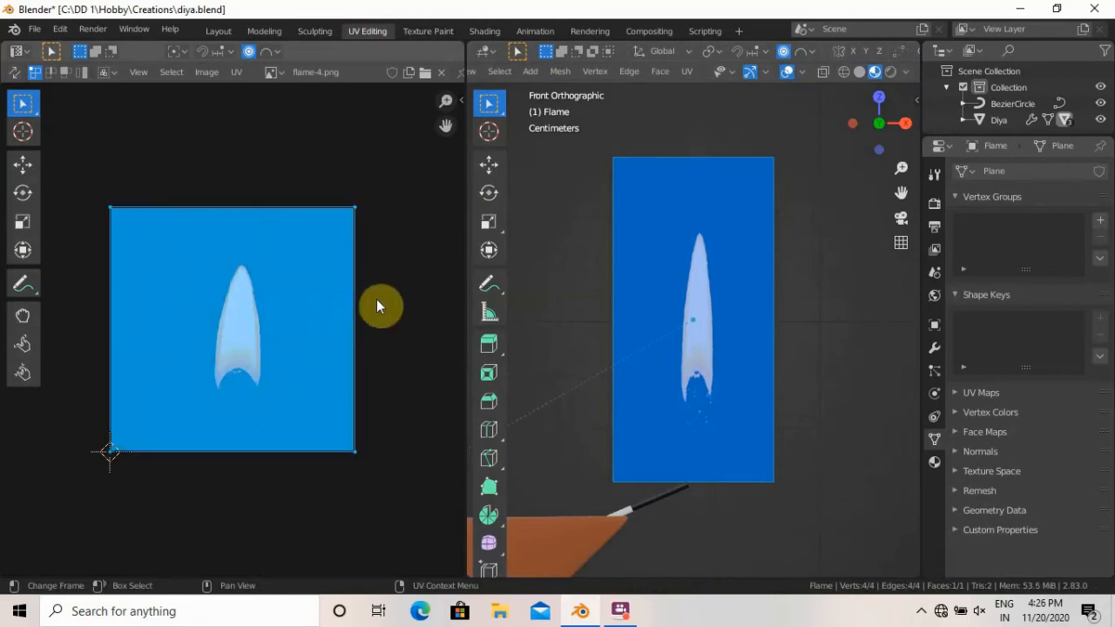
key("s")
key("x")
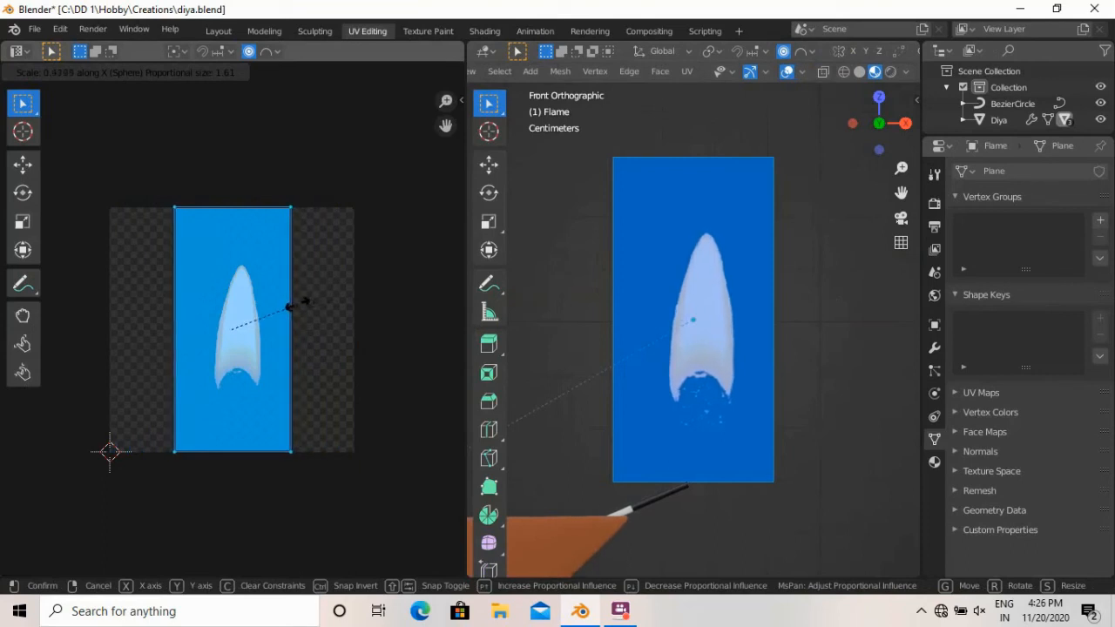
left_click(298, 310)
Shift the flame's UVs slightly along X so the flame image sits centered in them.
key("g")
key("x")
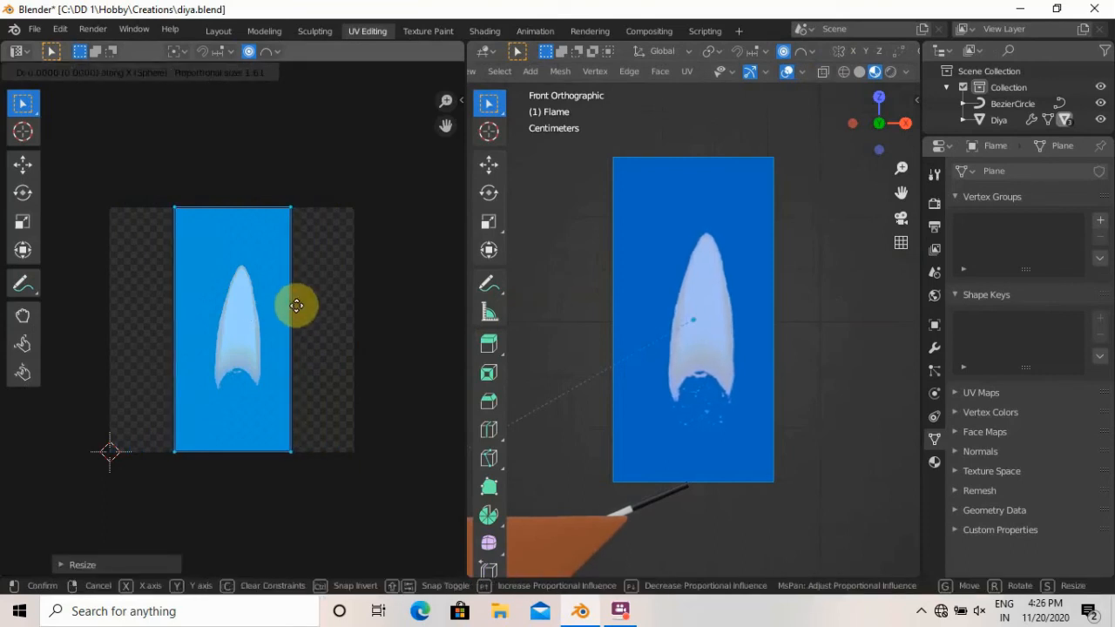
left_click(303, 311)
key("g")
key("y")
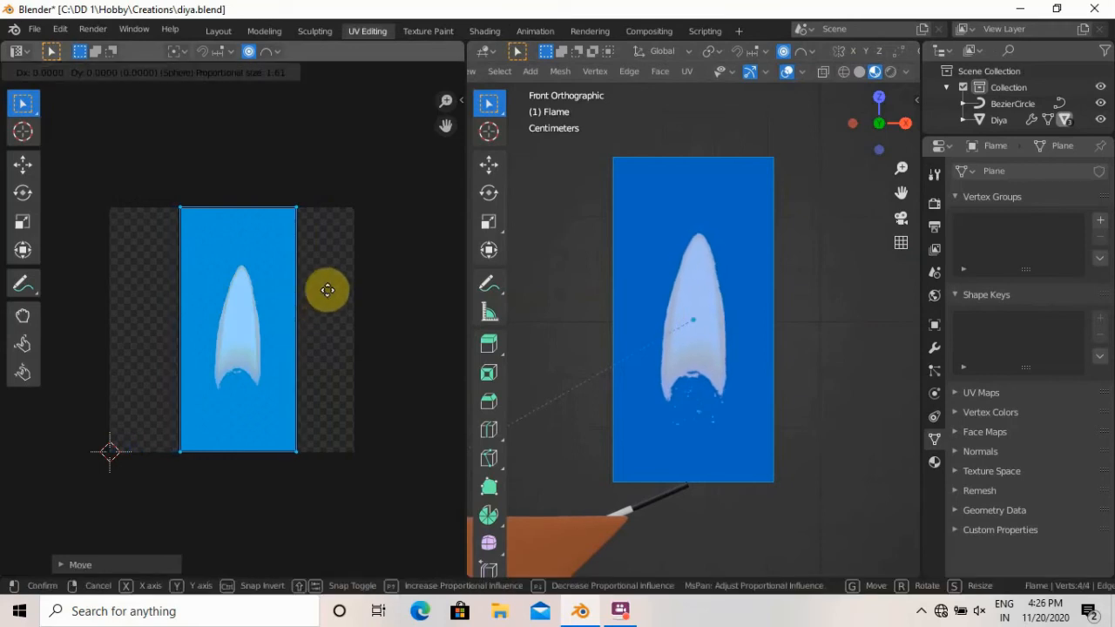
left_click(327, 290)
Scale the flame's UVs to about 0.8 along Y and then uniformly to about 0.69 so they fit tightly around the flame image.
key("s")
key("y")
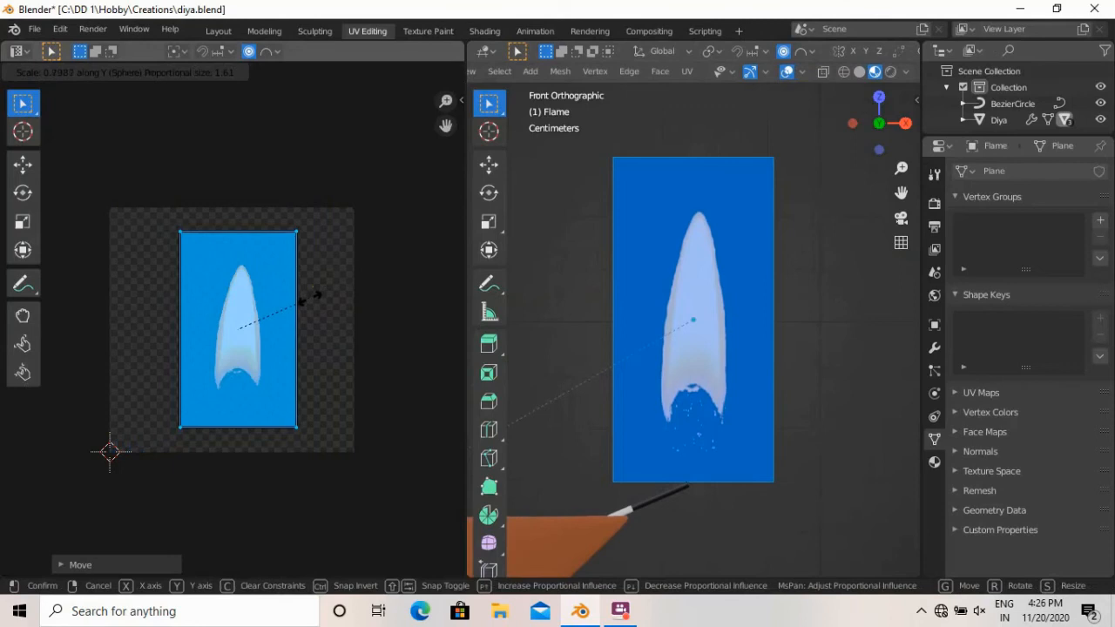
left_click(311, 304)
key("s")
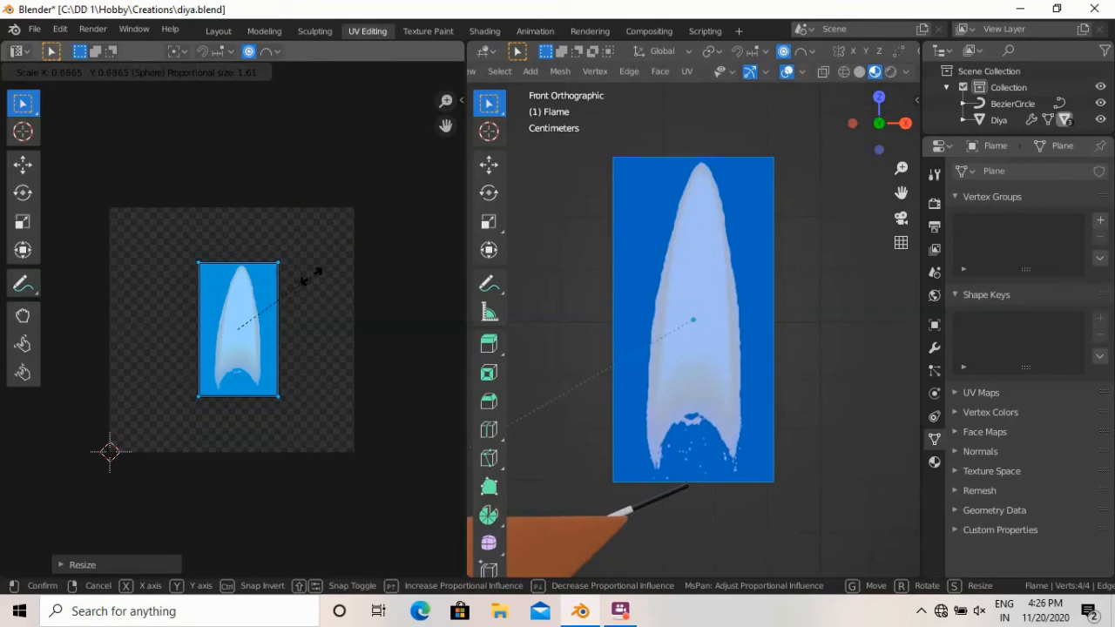
left_click(315, 280)
Move the flame's UVs along Y by about 0.01.
key("g")
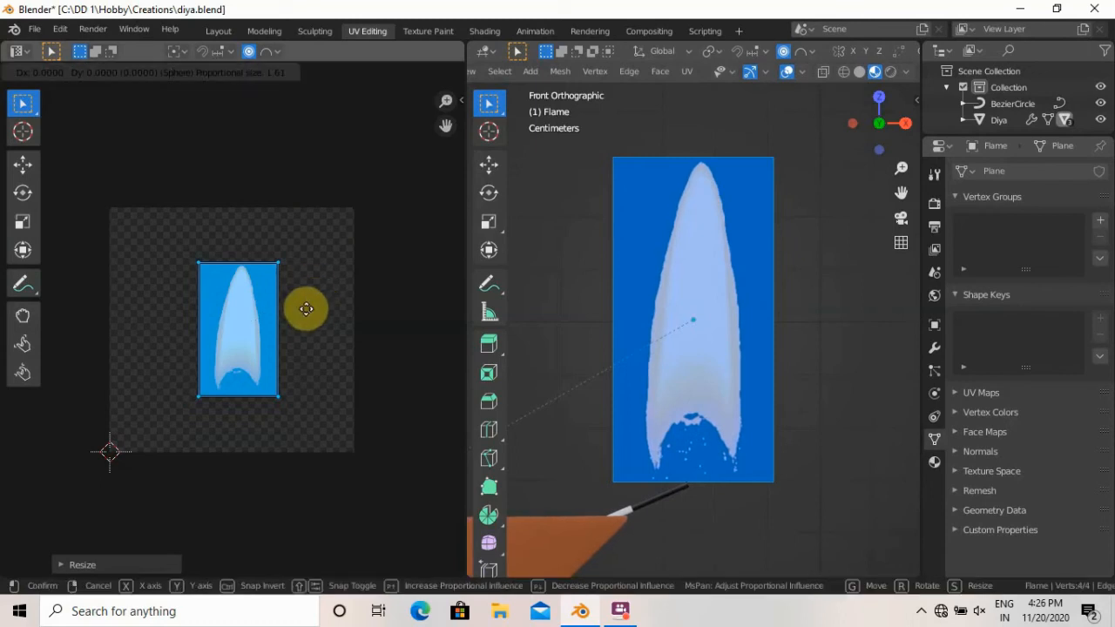
key("y")
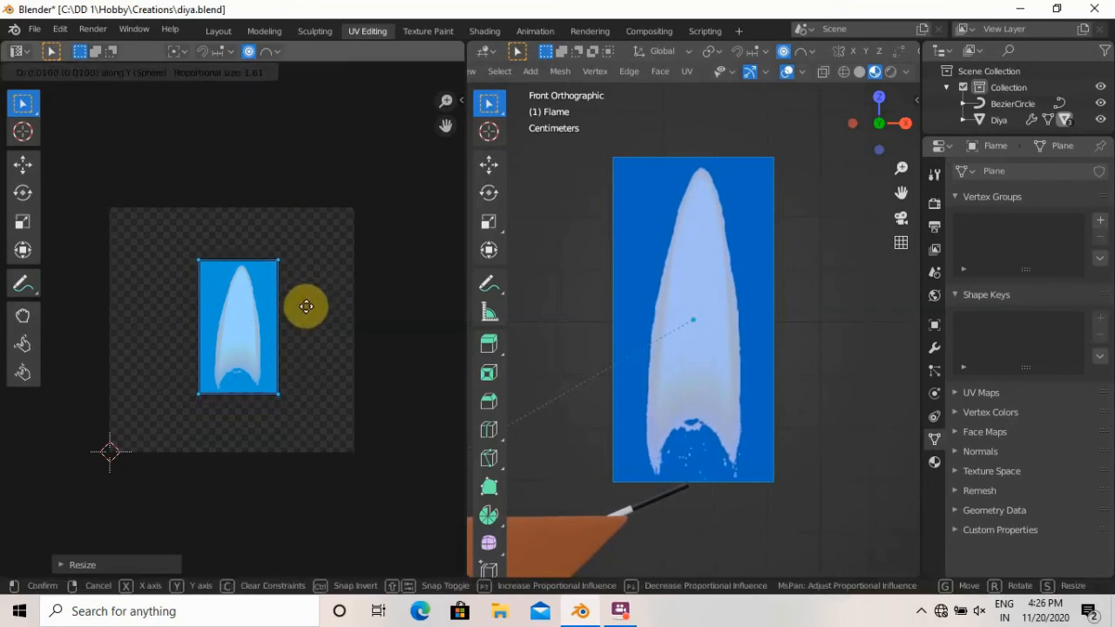
left_click(308, 312)
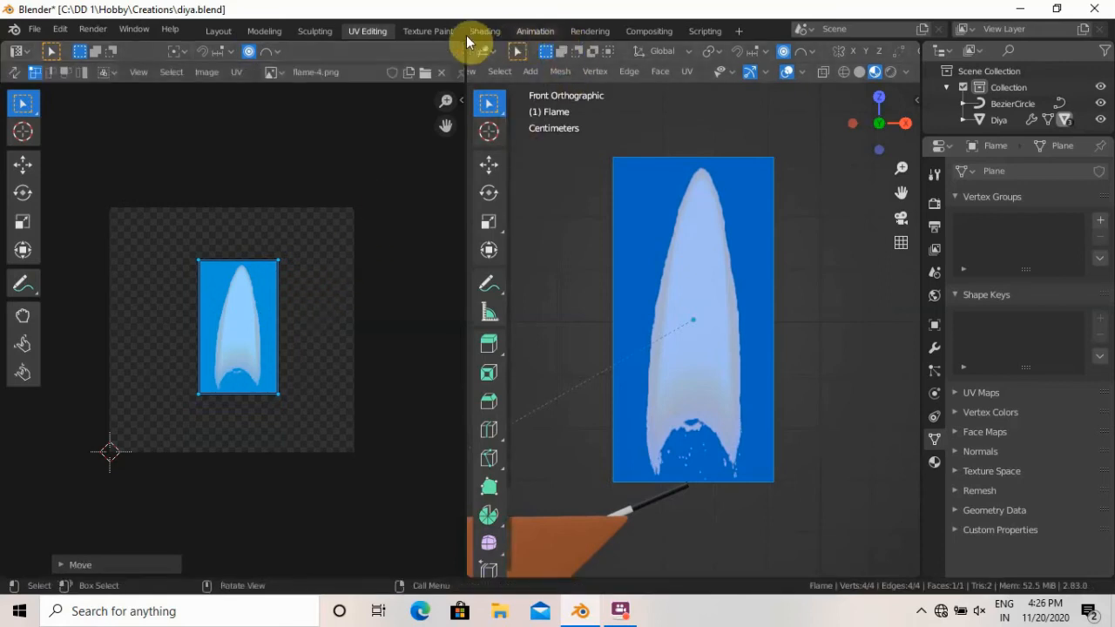
Return to the Layout workspace and add a mesh plane beneath the diya.
left_click(217, 31)
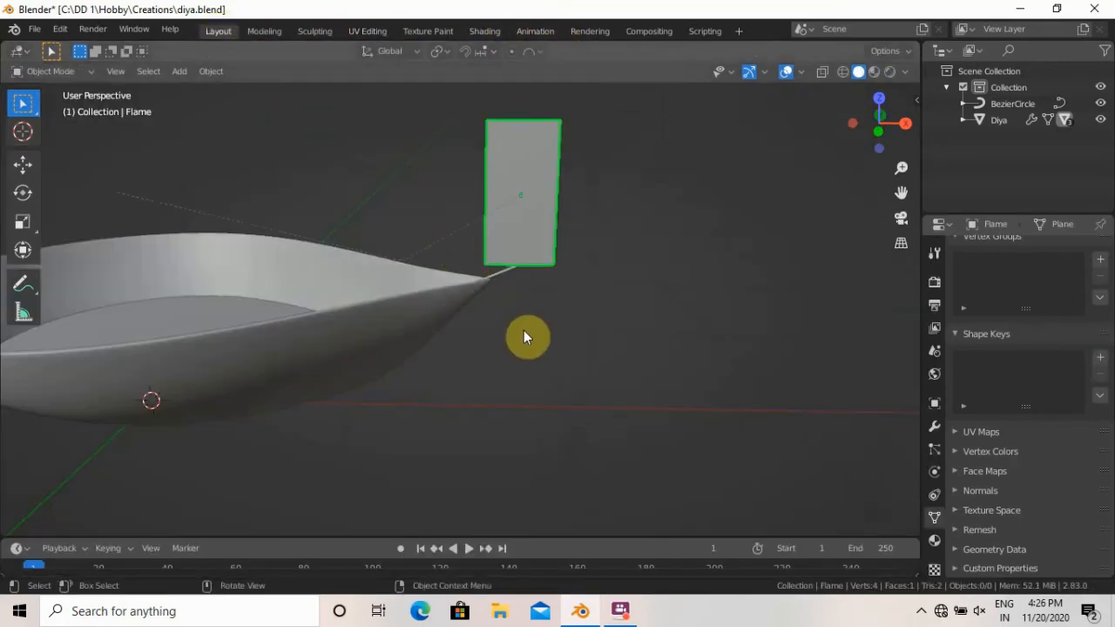
middle_click_drag(503, 359, 508, 406)
middle_click_drag(631, 439, 663, 416)
scroll(635, 420, "down", 4)
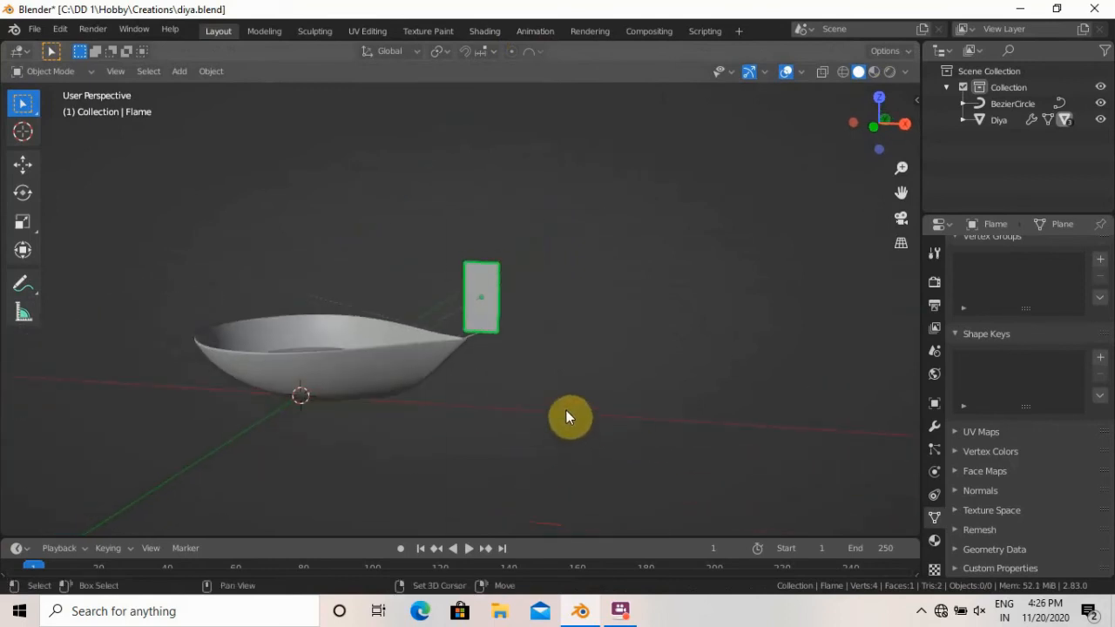
key("shift+a")
mouse_move(531, 244)
left_click(613, 244)
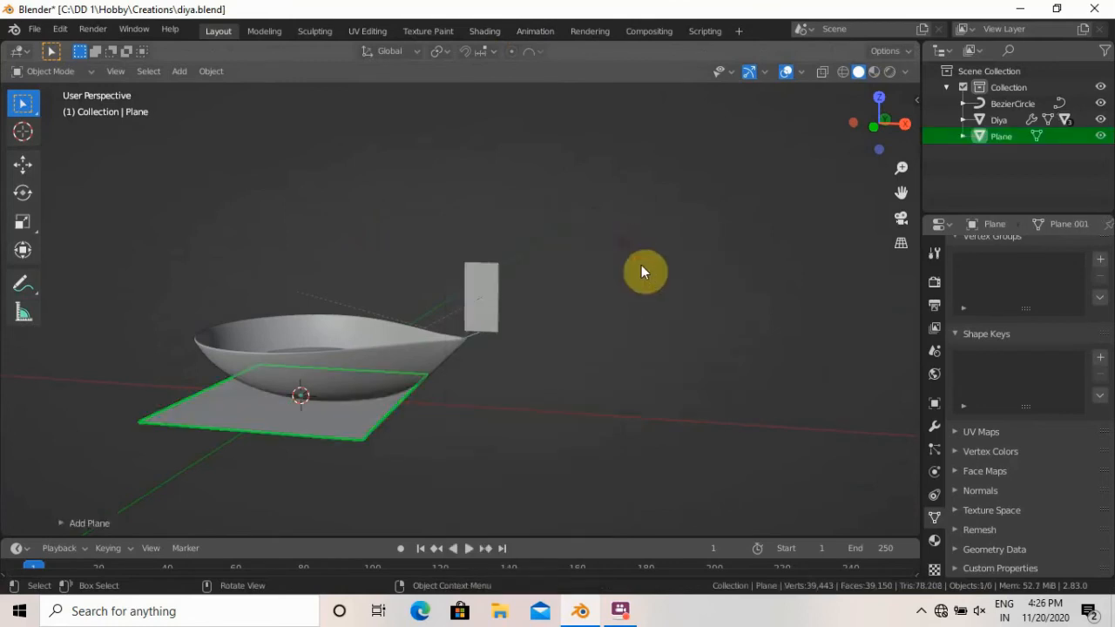
Select only the new plane and scale it up to about 8.4 times its size as a ground surface.
key("a")
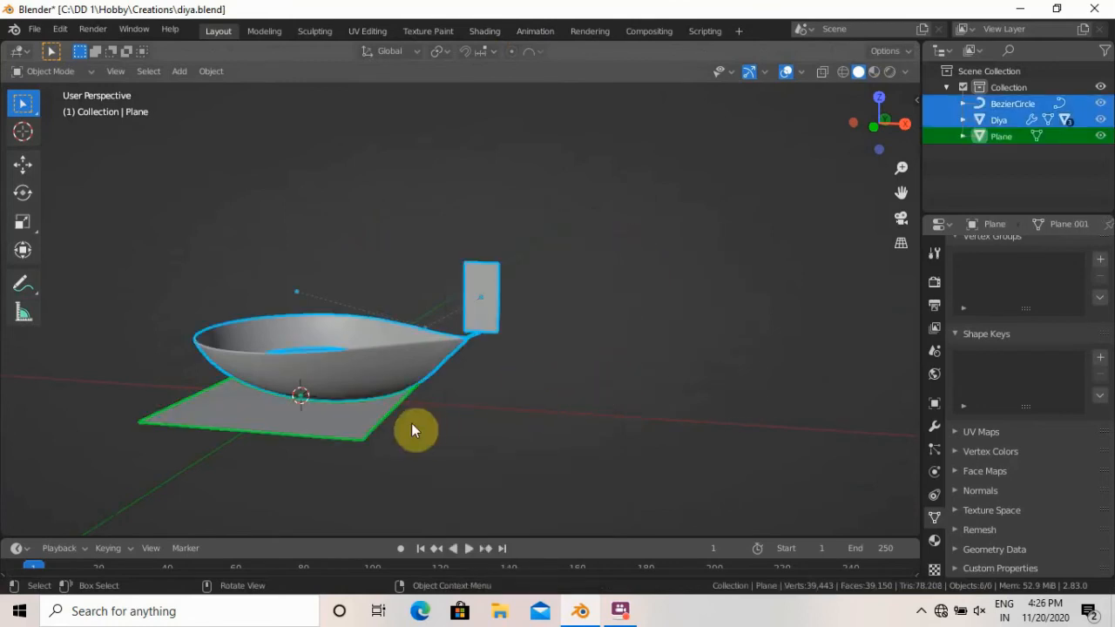
left_click(369, 421)
key("a")
left_click(331, 429)
key("s")
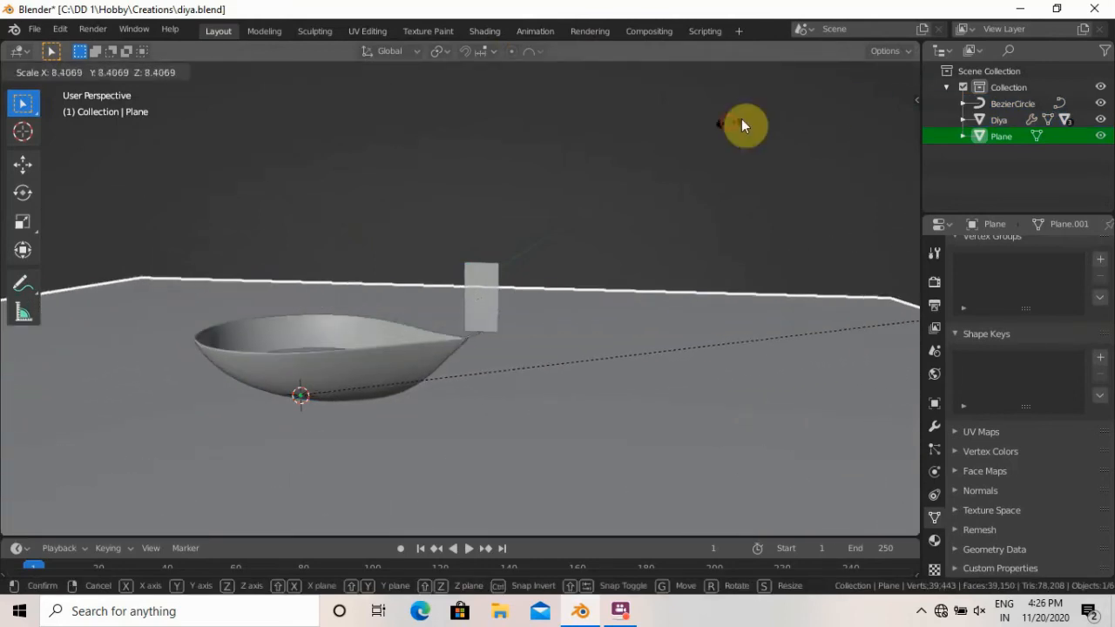
left_click(741, 125)
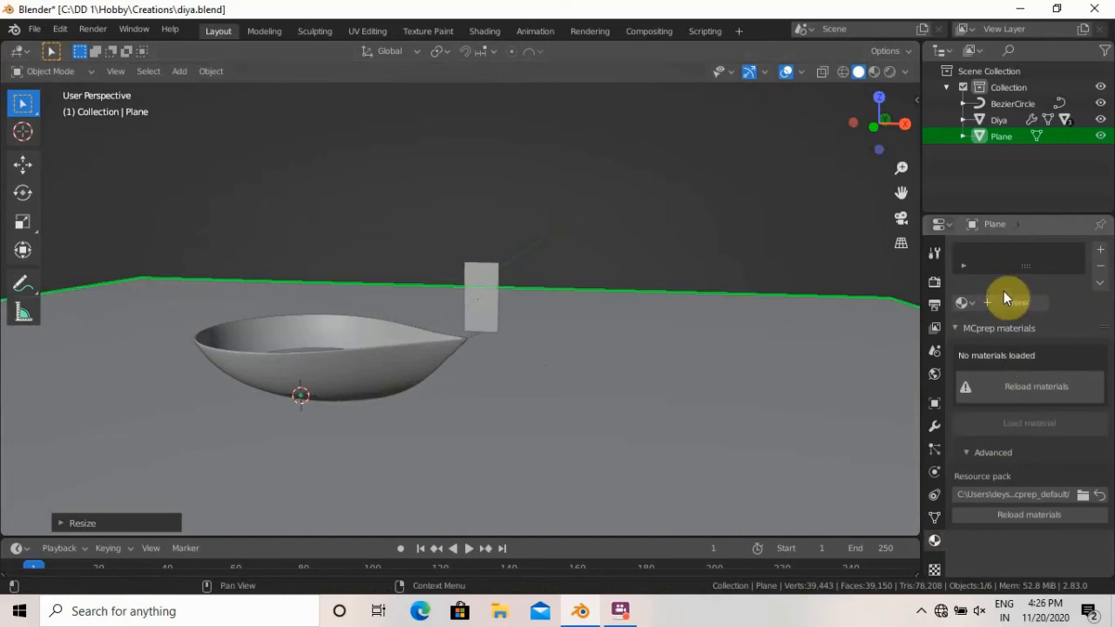
Create a new material for the ground plane and tint its base color by adjusting the saturation and hue.
left_click(1012, 302)
left_click(1048, 438)
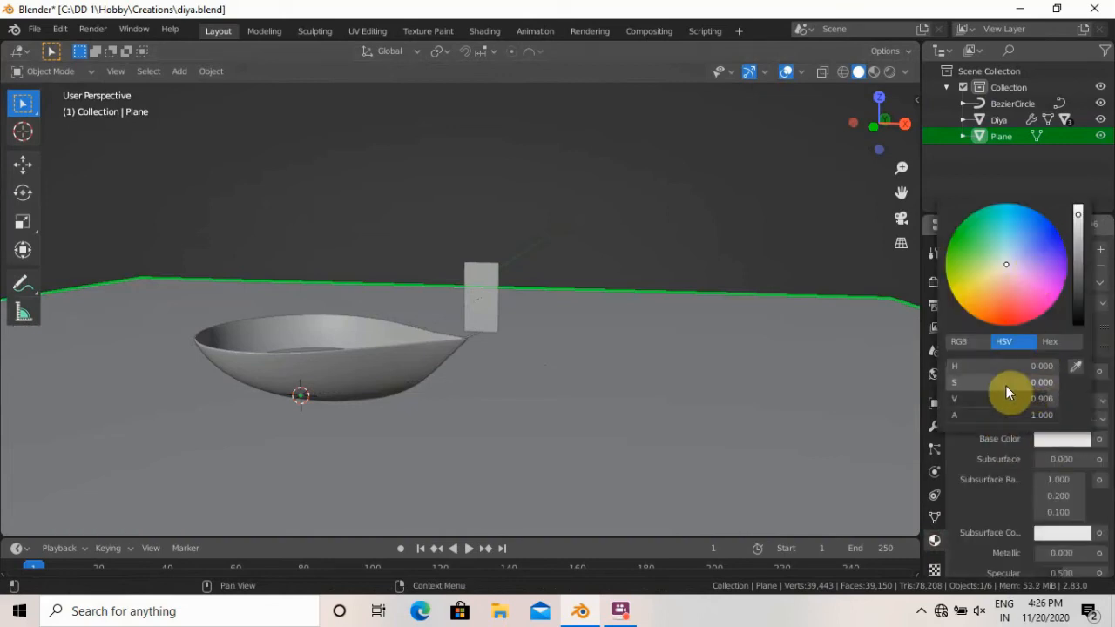
left_click_drag(1006, 384, 1065, 384)
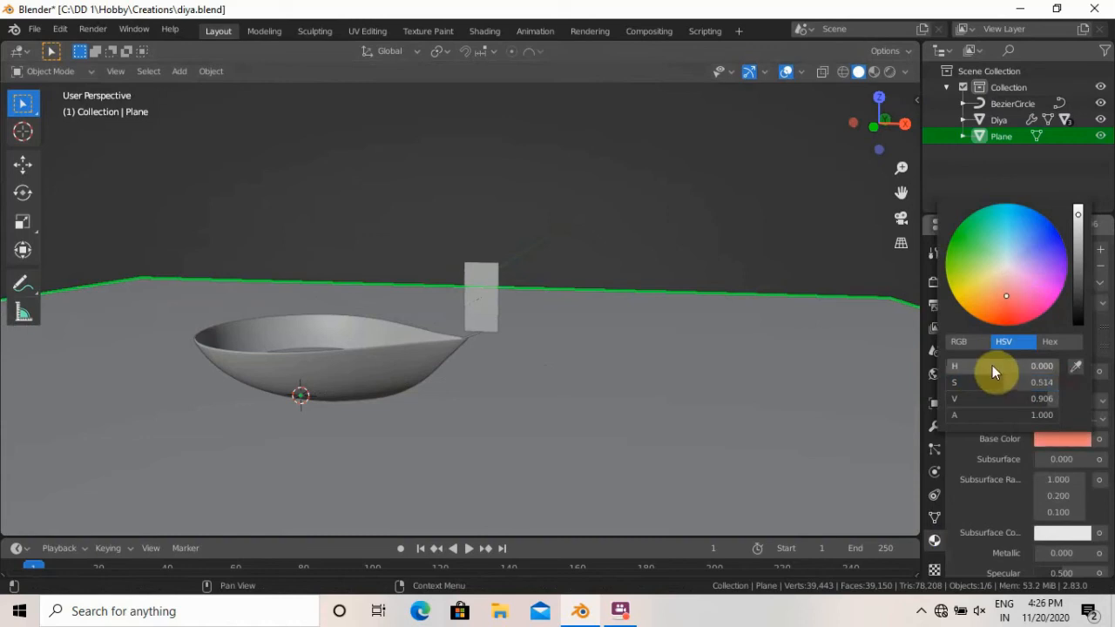
left_click_drag(995, 370, 1017, 386)
Darken the world background color to black and preview the flame in Rendered shading.
left_click(934, 374)
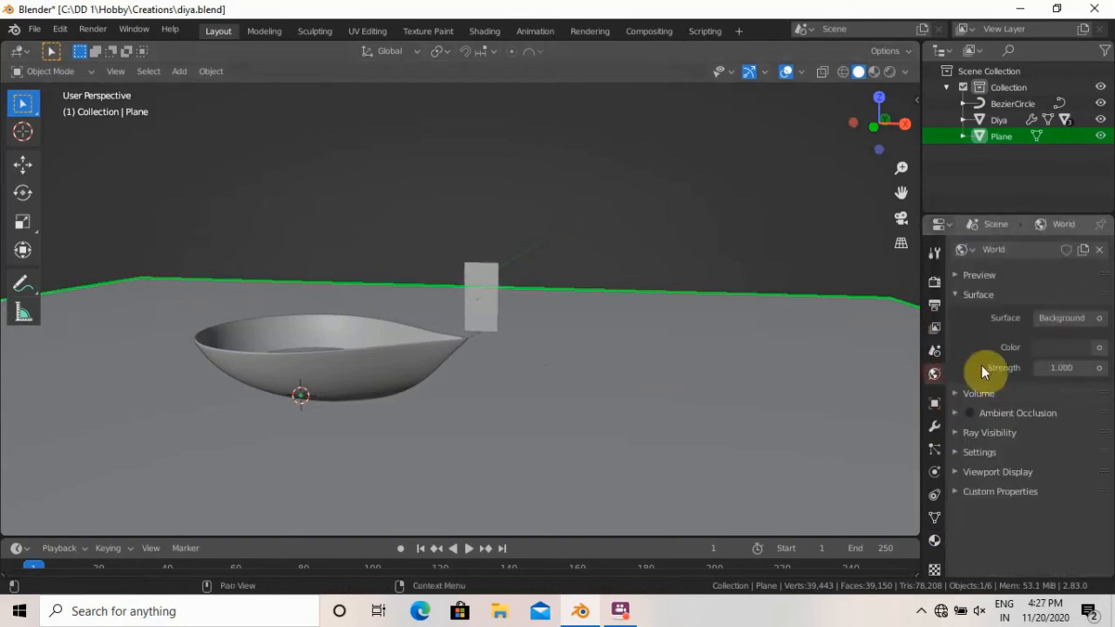
left_click(1058, 349)
left_click_drag(1074, 211, 1078, 222)
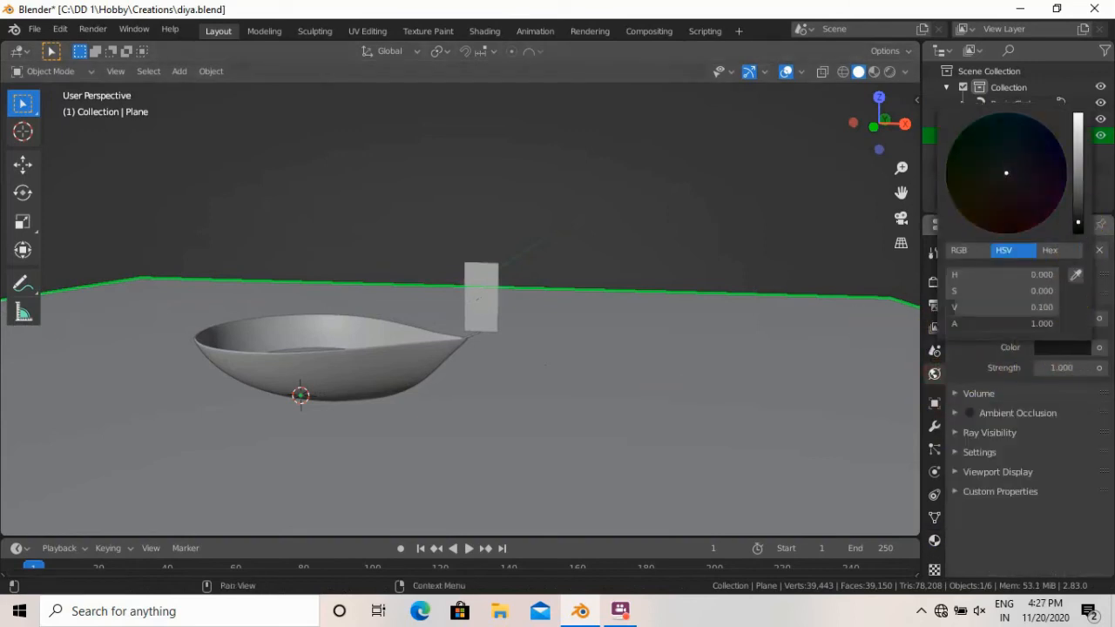
left_click(888, 71)
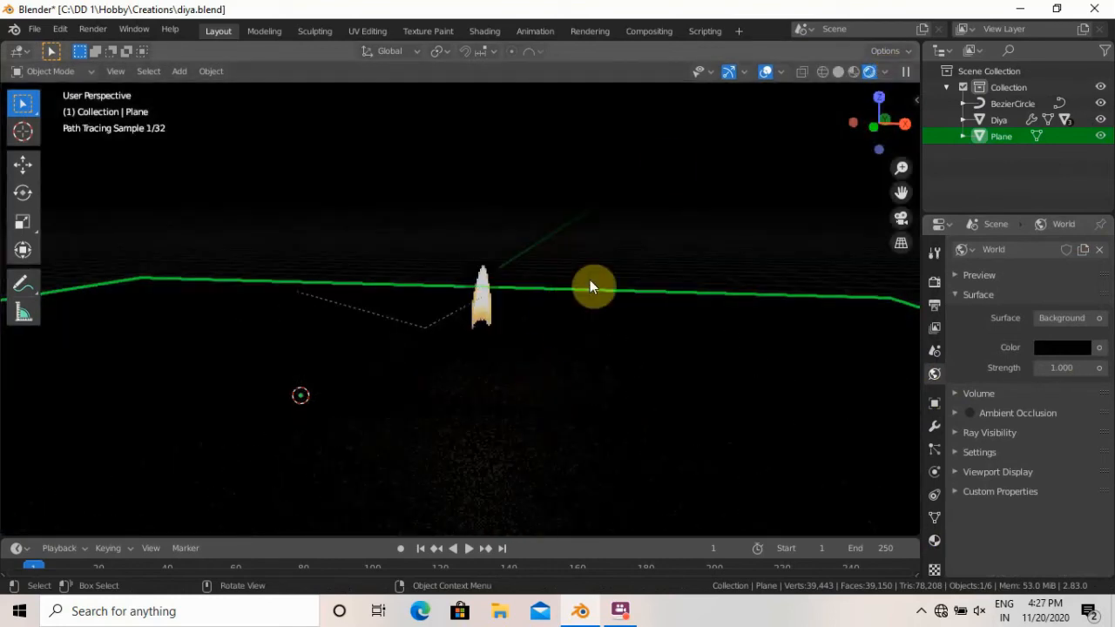
scroll(499, 329, "up", 3)
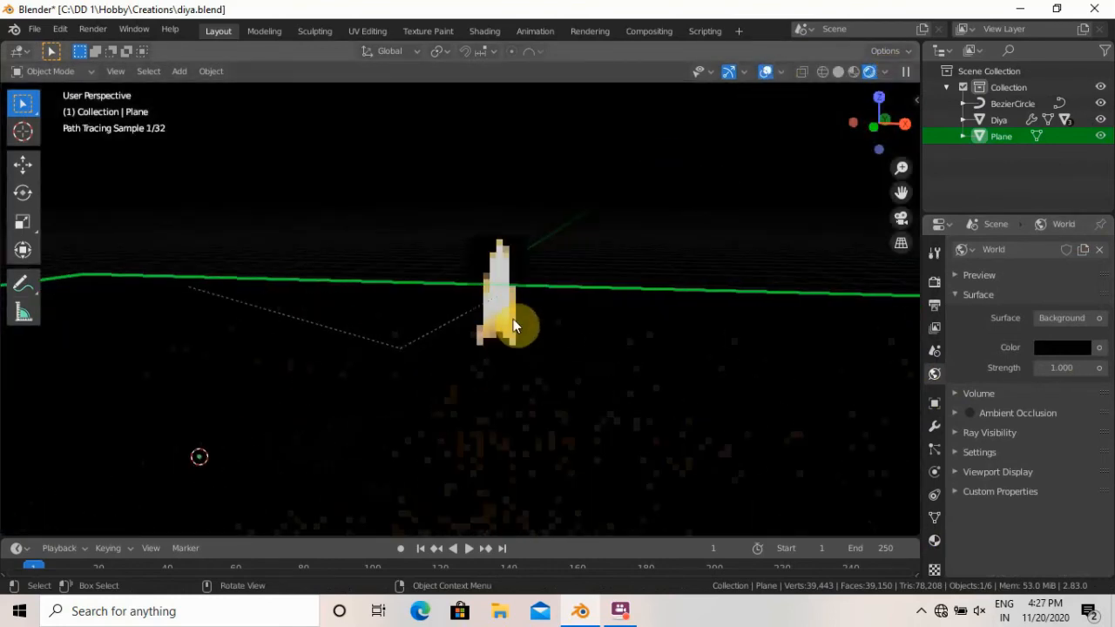
Select the flame plane, open it in the Shading workspace and enlarge the outliner area.
left_click(512, 318)
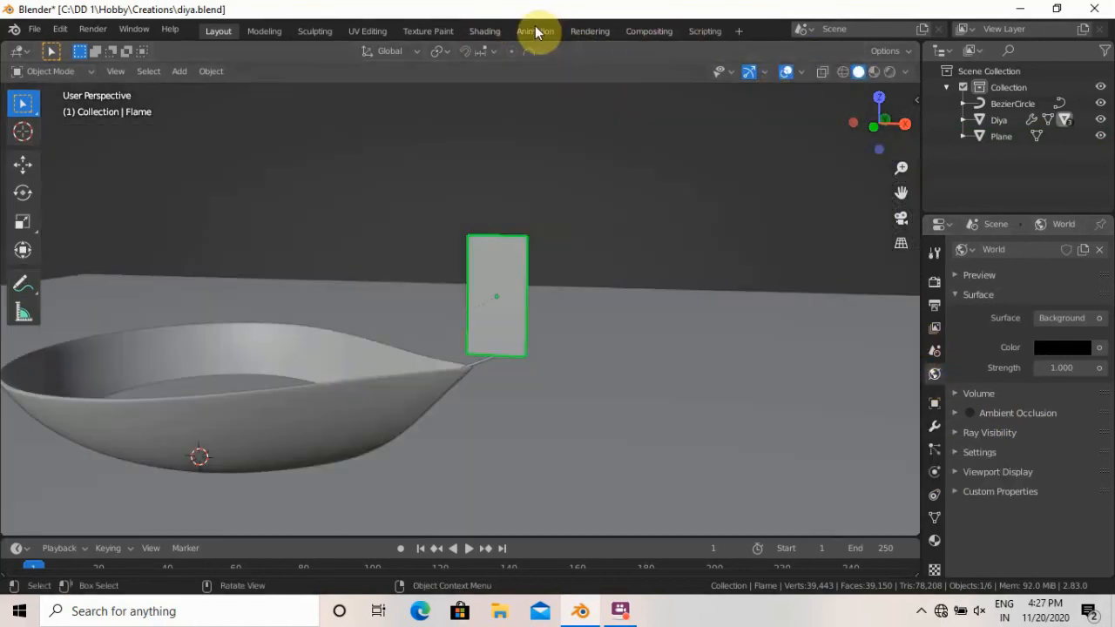
left_click(479, 31)
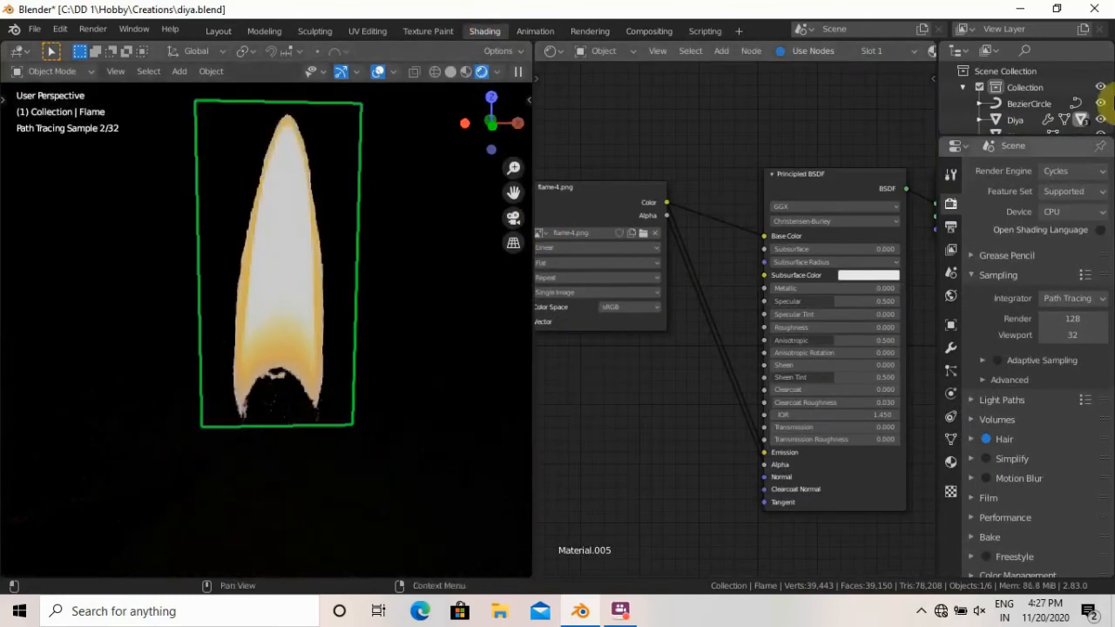
left_click_drag(1006, 137, 1001, 194)
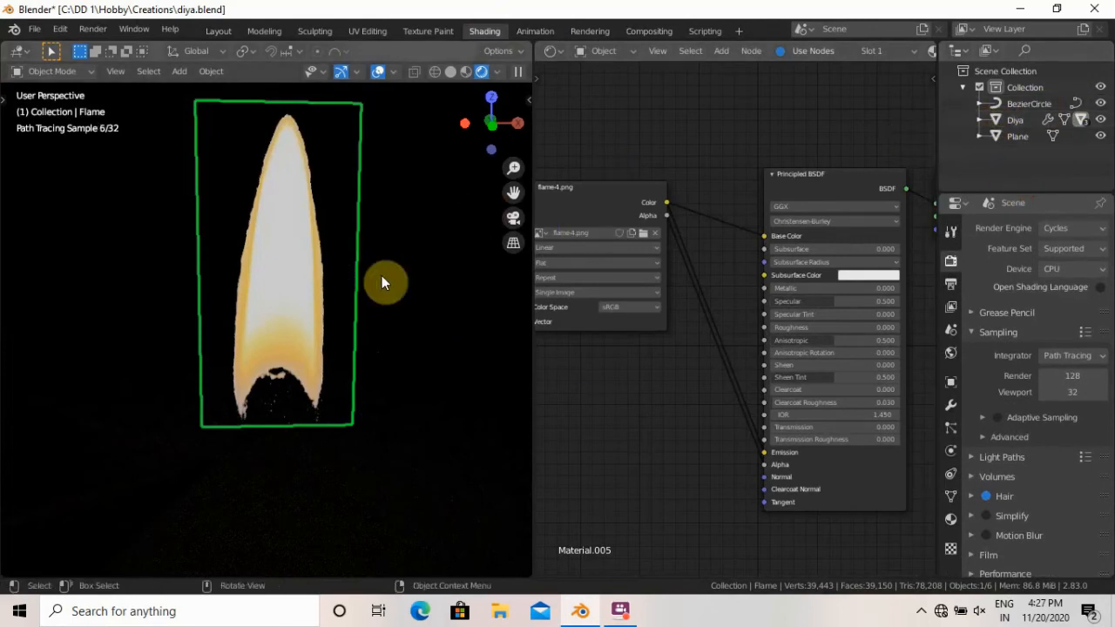
Duplicate the flame plane three times in place, keeping the copies stacked on the original.
key("F2")
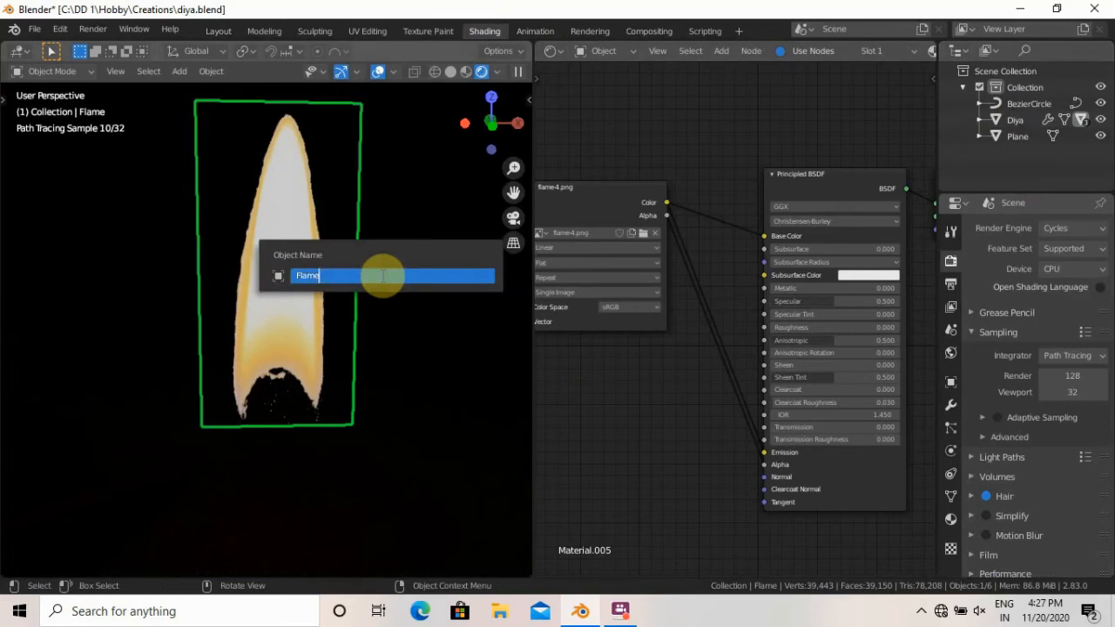
key("Escape")
key("shift+d")
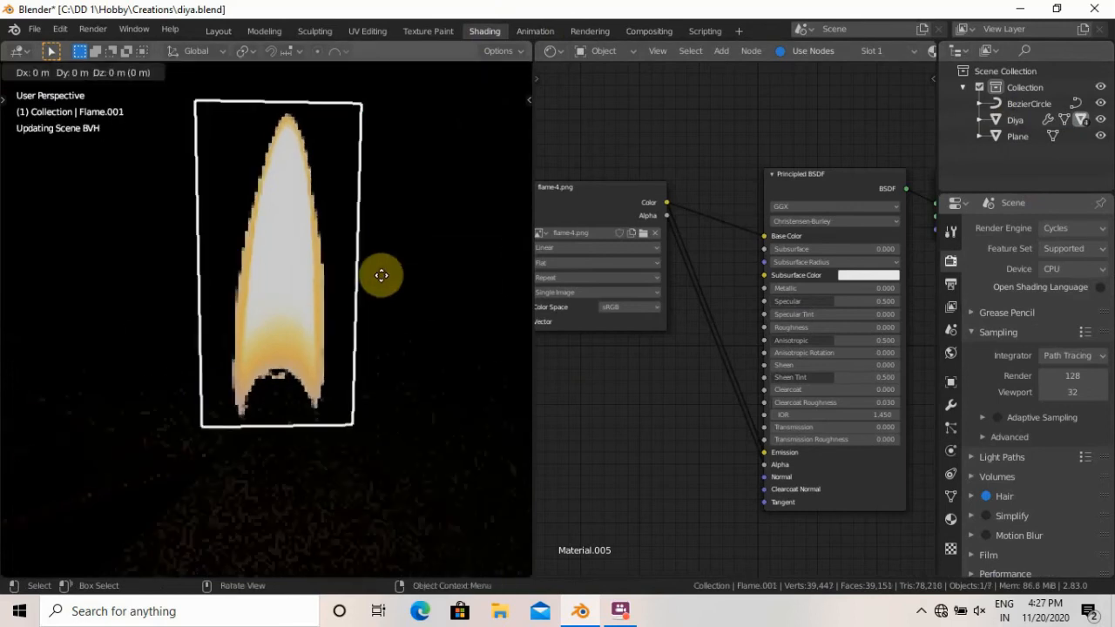
left_click(382, 275)
key("shift+d")
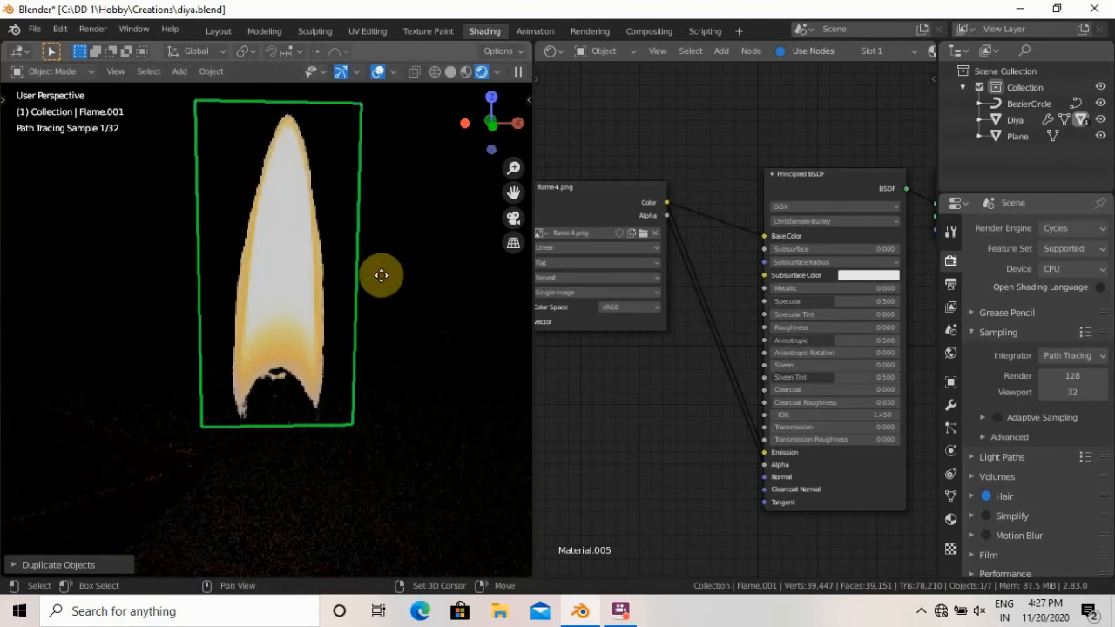
key("shift+d")
left_click(381, 275)
key("shift+d")
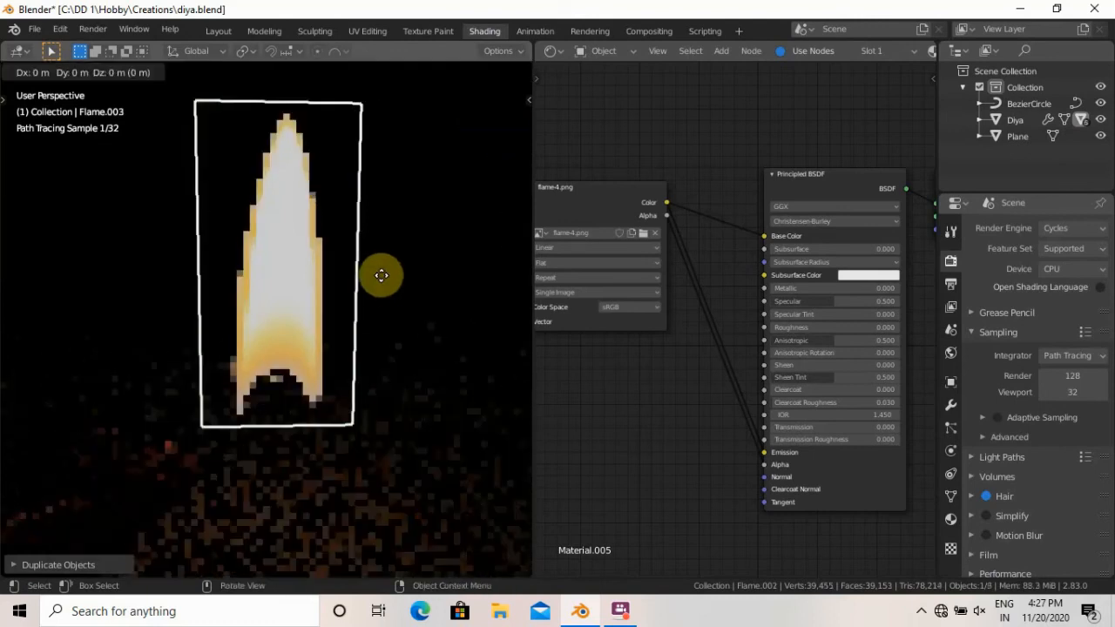
left_click(382, 276)
scroll(392, 360, "down", 5)
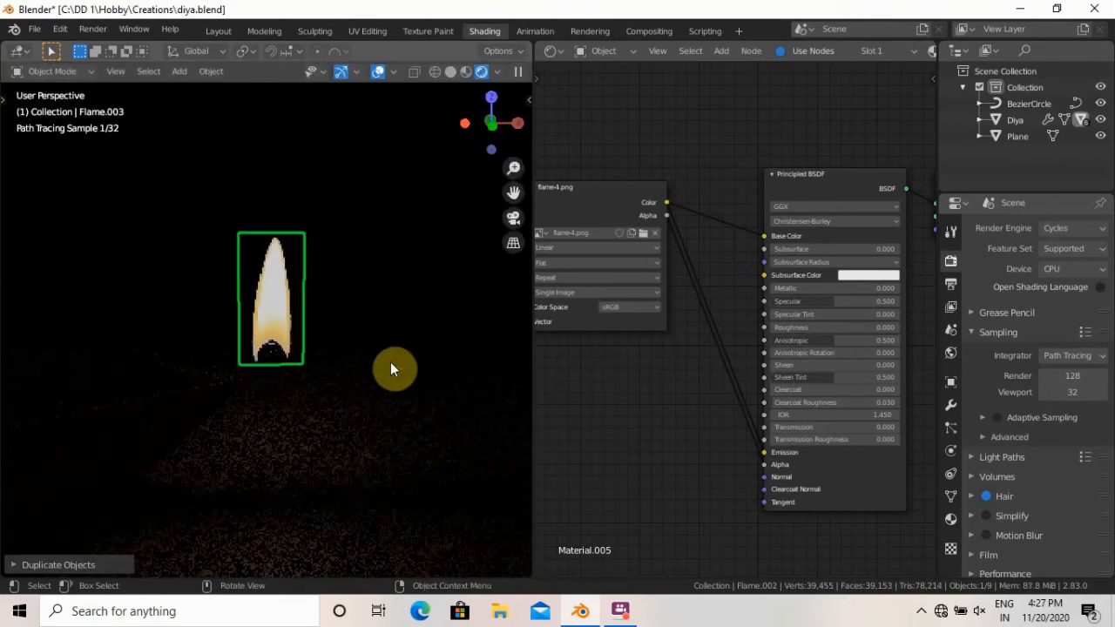
scroll(391, 368, "down", 2)
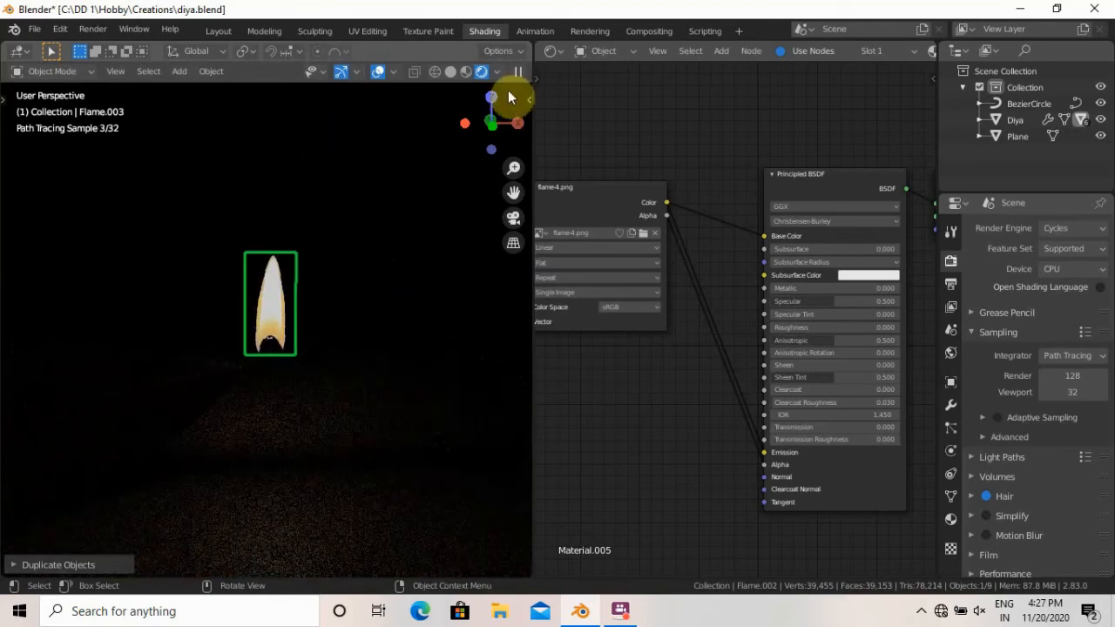
Return to the Layout workspace and add a camera to the scene.
left_click(219, 30)
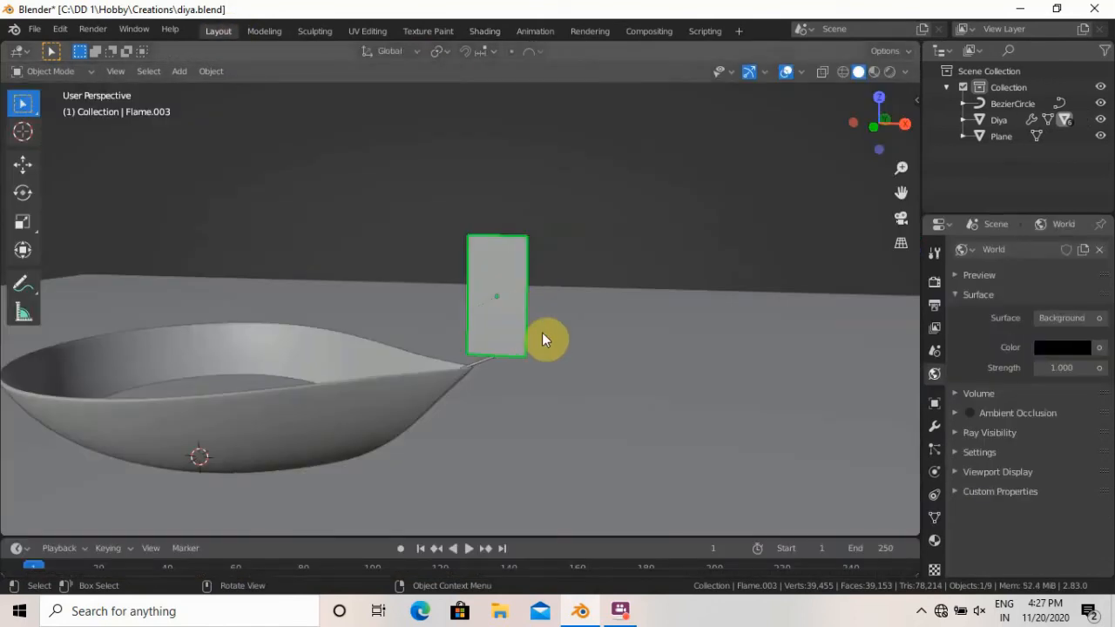
key("shift+a")
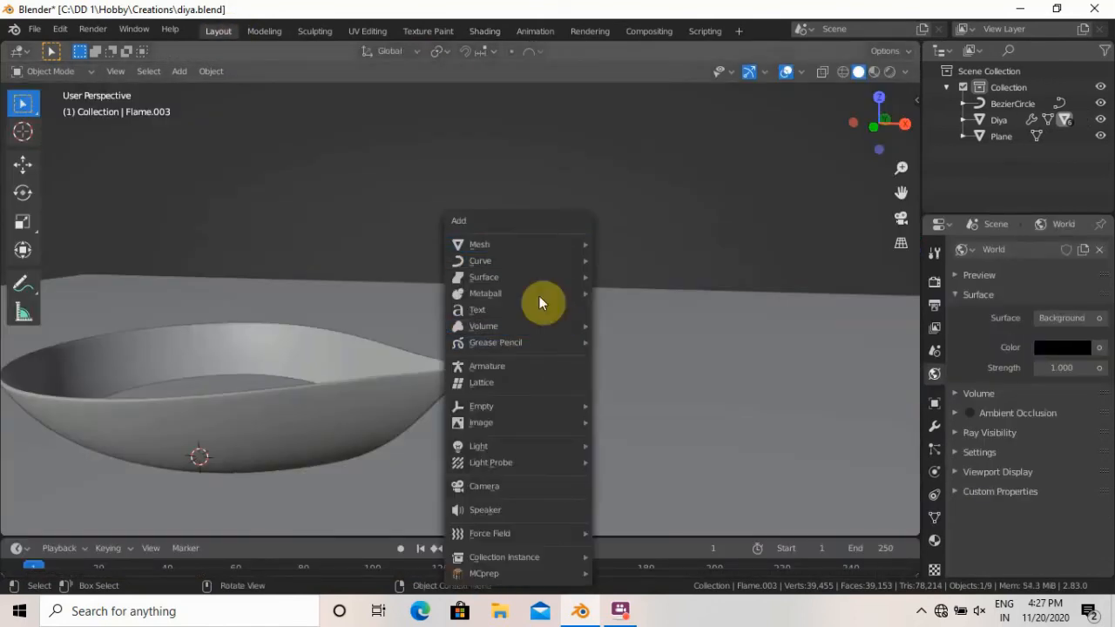
left_click(539, 486)
scroll(584, 415, "down", 5)
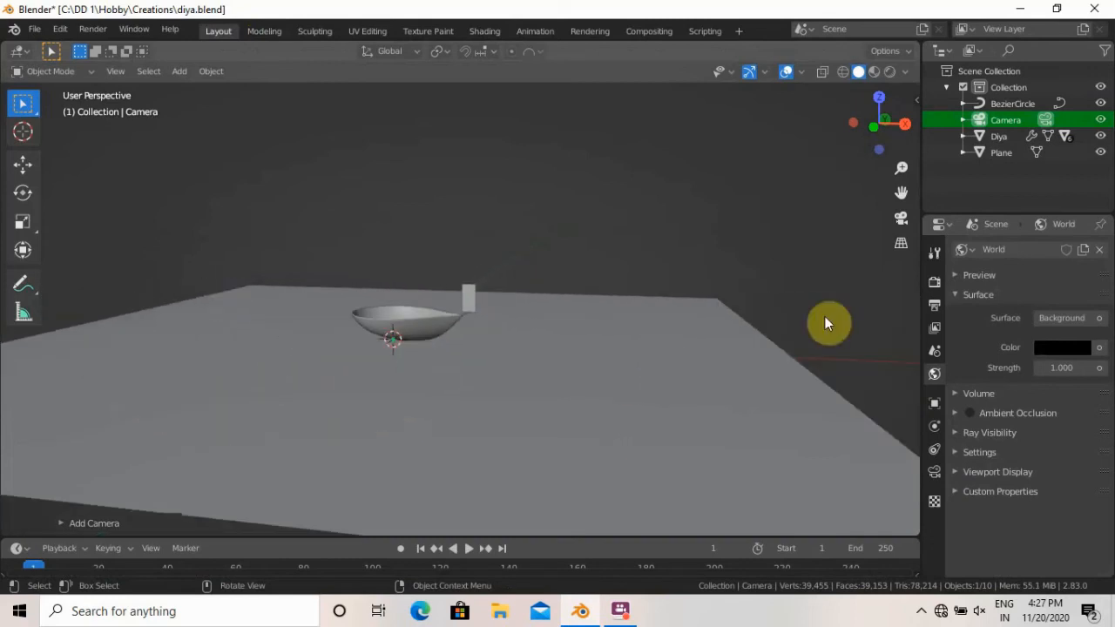
Set the camera's X, Y and Z rotation to 0°.
key("n")
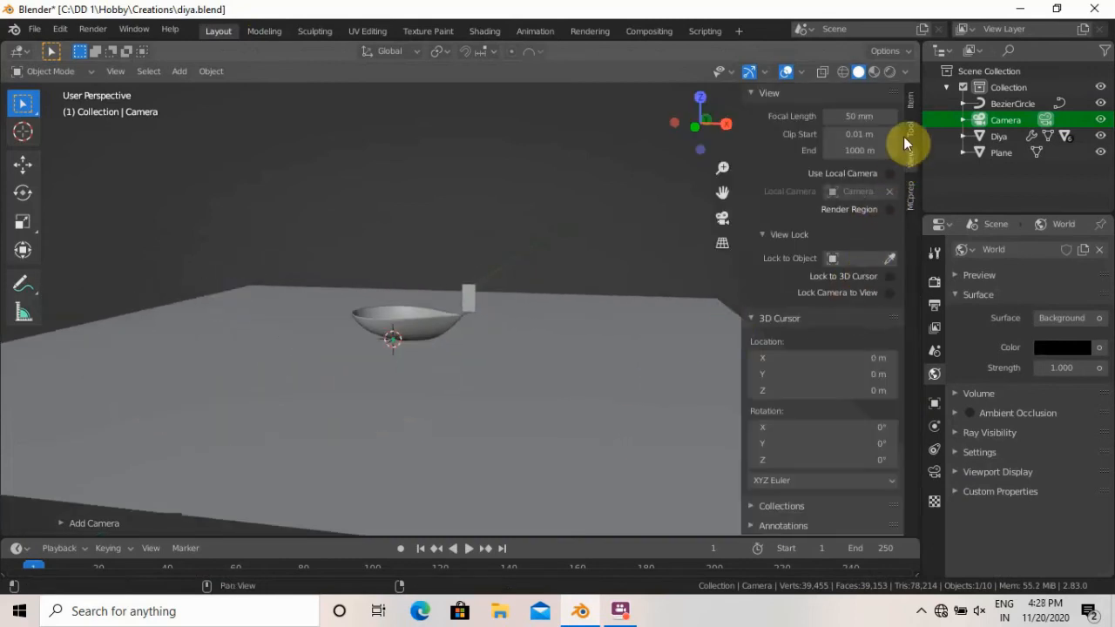
left_click(911, 97)
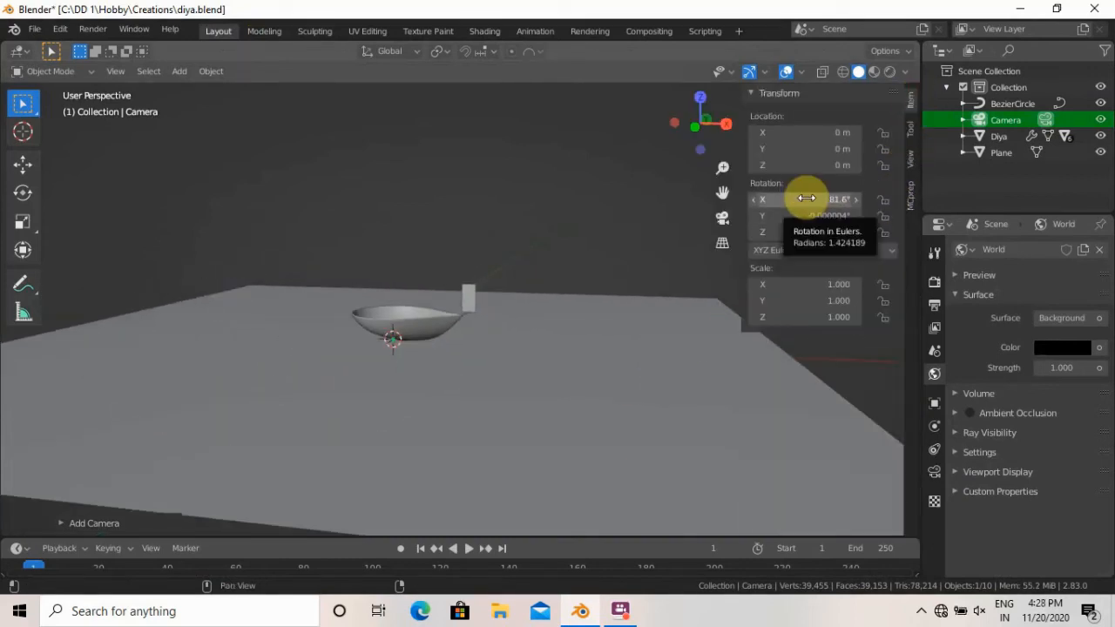
left_click_drag(806, 198, 806, 230)
type("0")
key("Return")
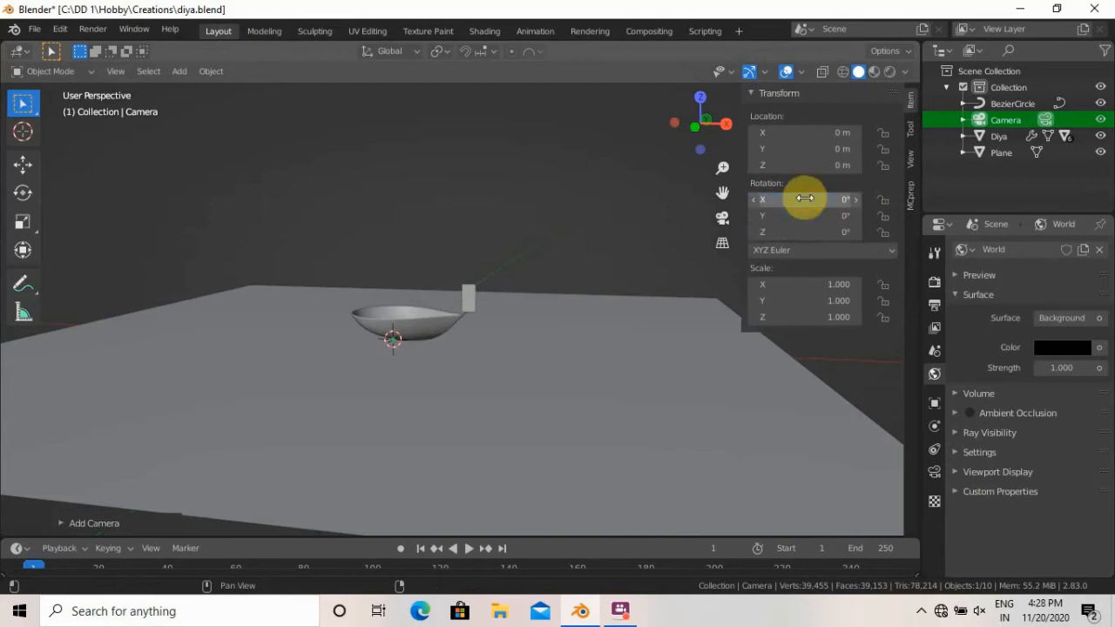
key("n")
Frame a close view of the flame and the diya's spout and align the camera to that view.
scroll(450, 363, "up", 4)
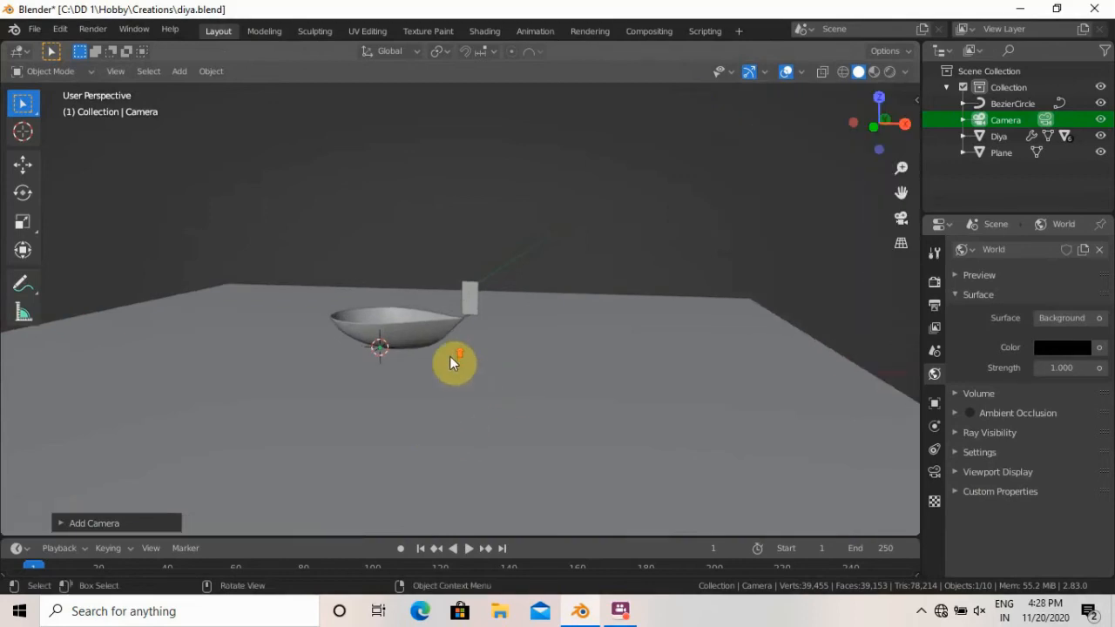
mouse_move(500, 341)
middle_mouse_down()
mouse_move(514, 326)
mouse_move(580, 356)
mouse_move(512, 347)
mouse_move(505, 311)
mouse_move(525, 351)
mouse_move(513, 357)
mouse_move(505, 344)
middle_mouse_up()
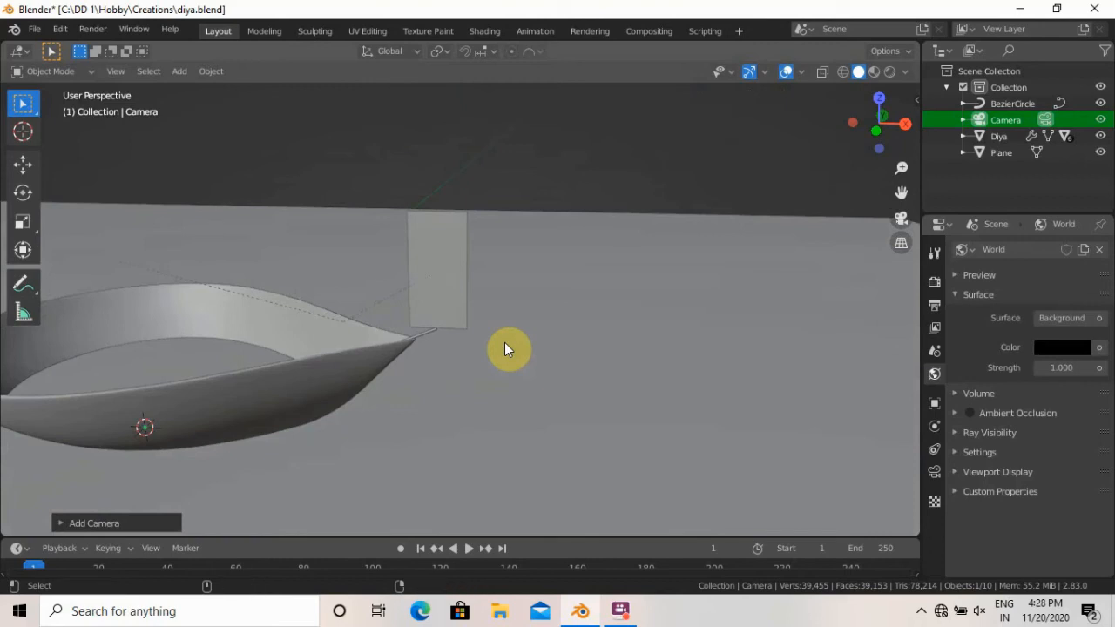
key("KP_0")
scroll(505, 256, "up", 2)
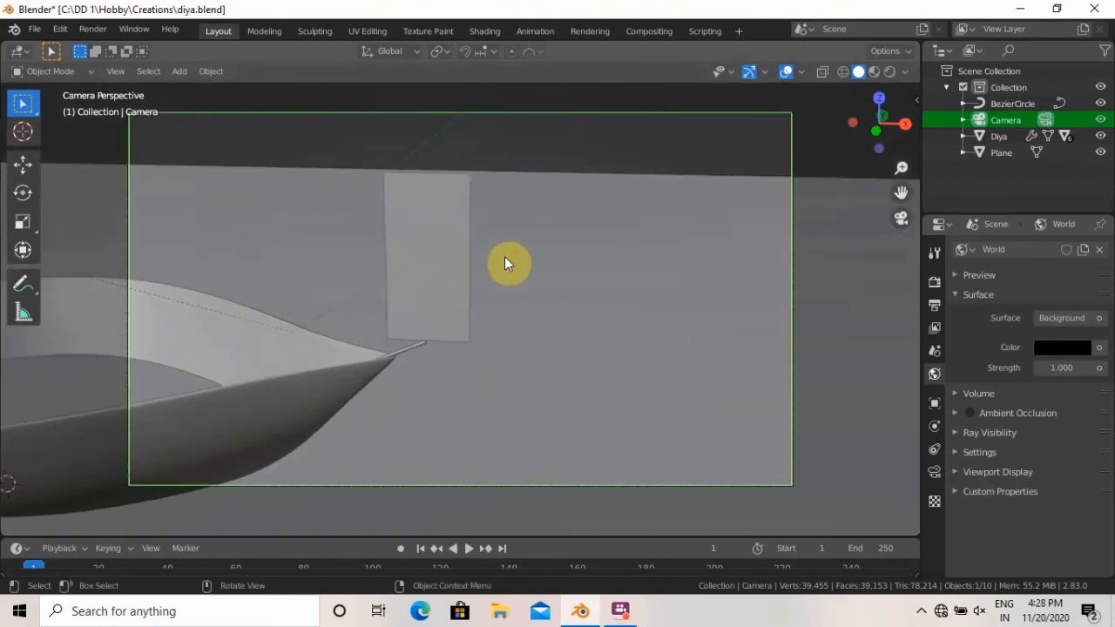
Set the camera's focal length to 42 mm.
left_click(937, 471)
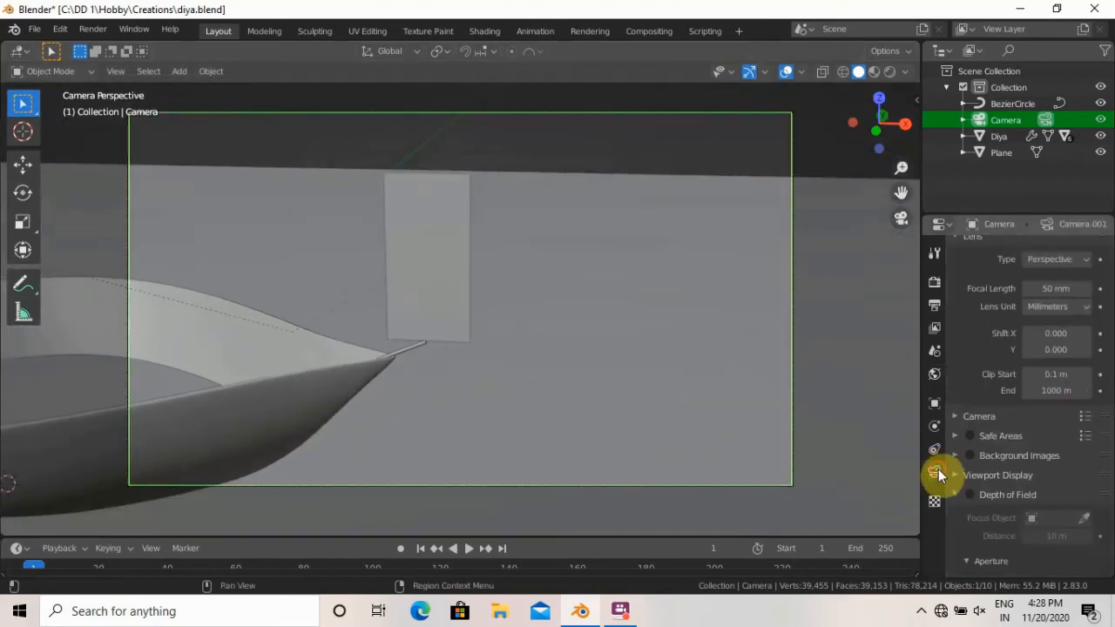
mouse_move(1053, 289)
left_mouse_down()
mouse_move(1032, 289)
mouse_move(1055, 289)
left_mouse_up()
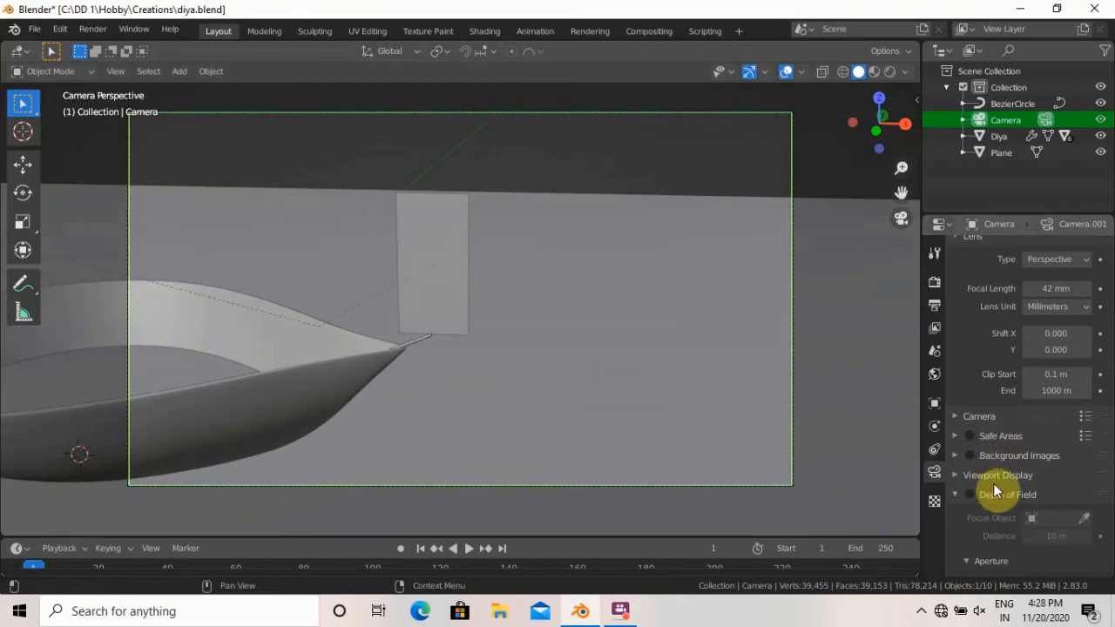
scroll(999, 488, "down", 3)
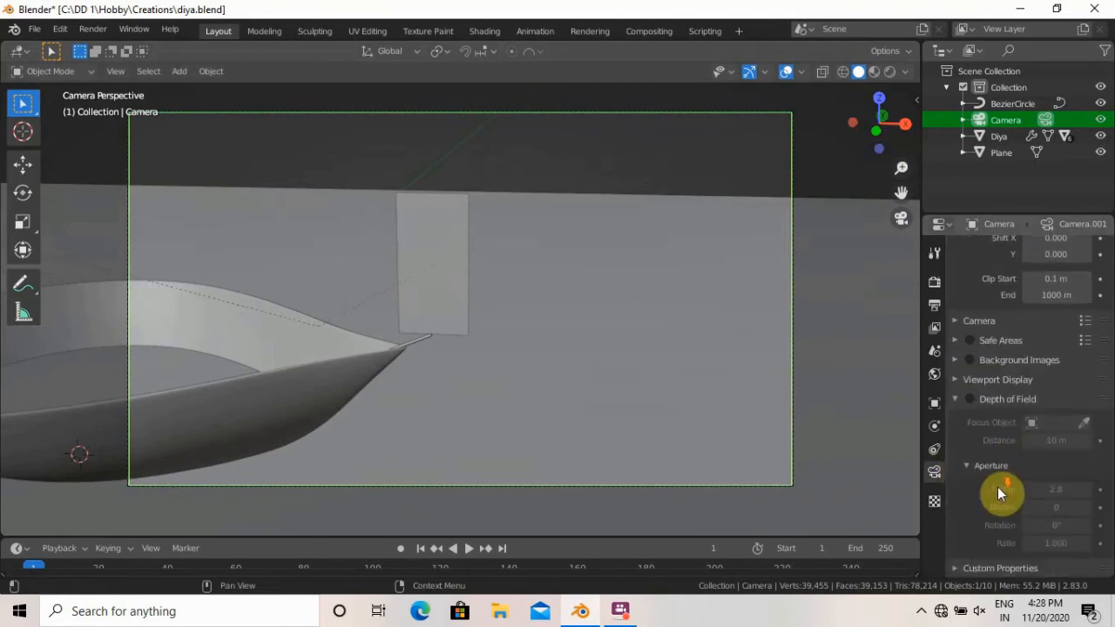
Enable the render region and show the camera view in rendered shading with the viewport overlays hidden.
left_click(934, 306)
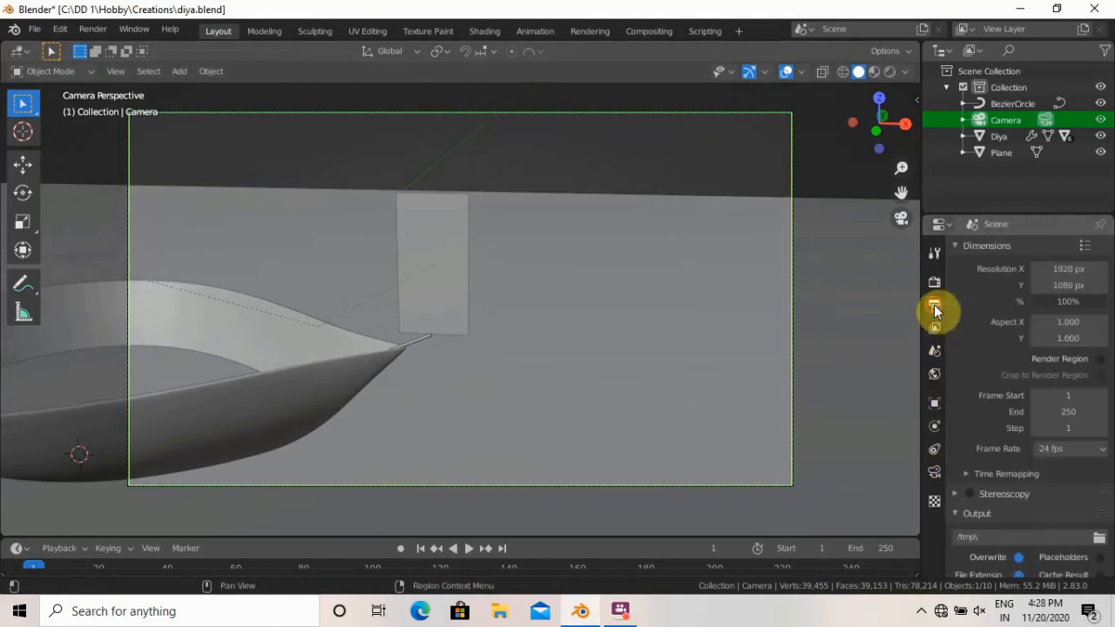
left_click(1097, 359)
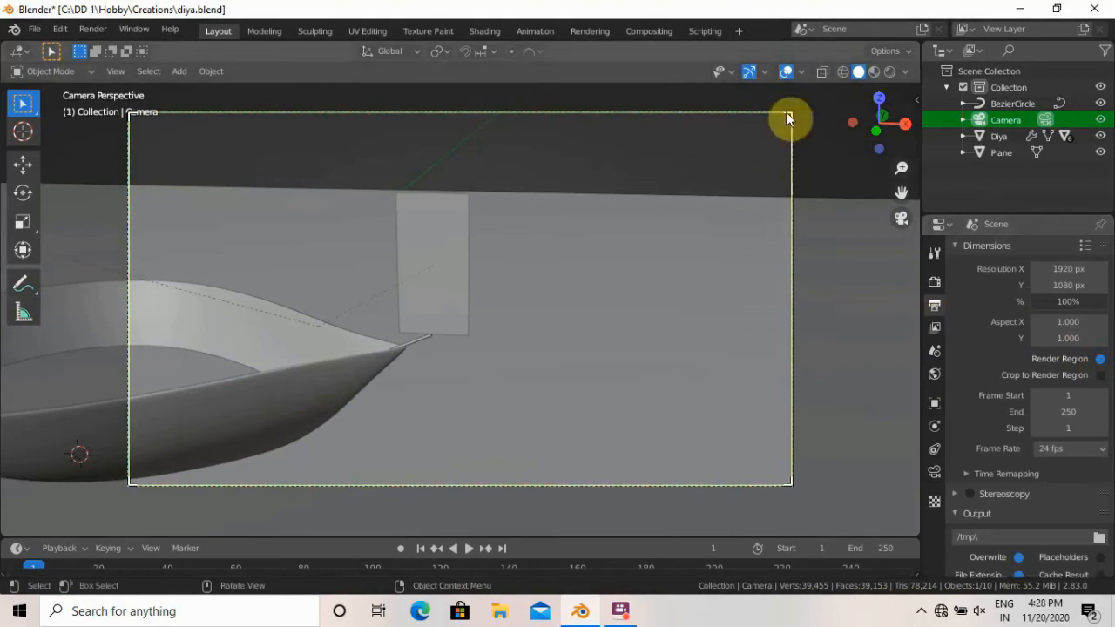
left_click(880, 73)
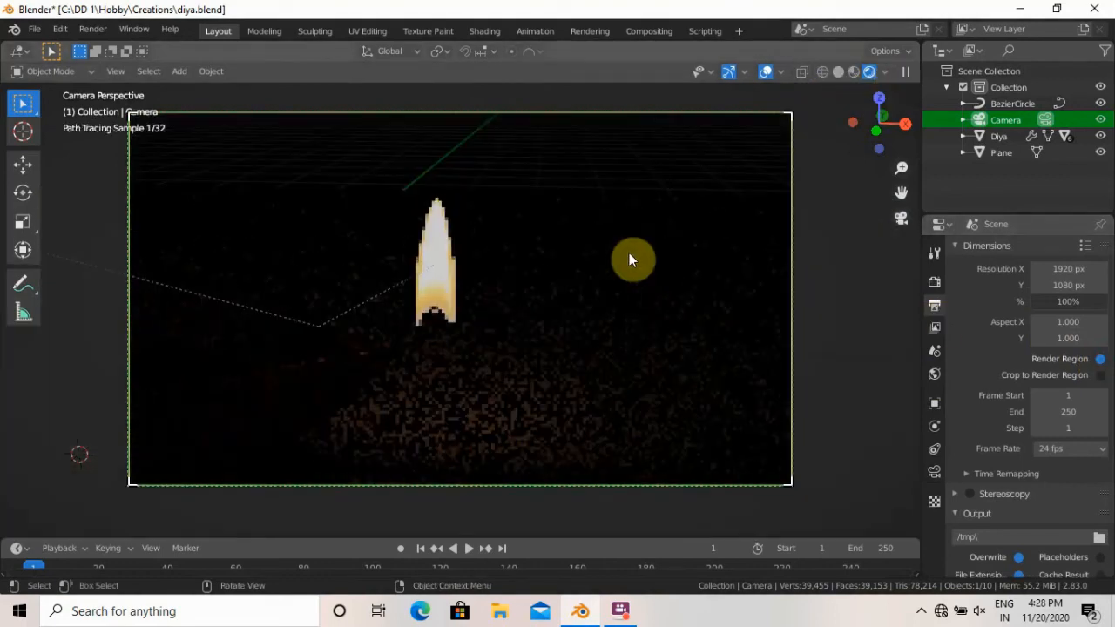
left_click(764, 74)
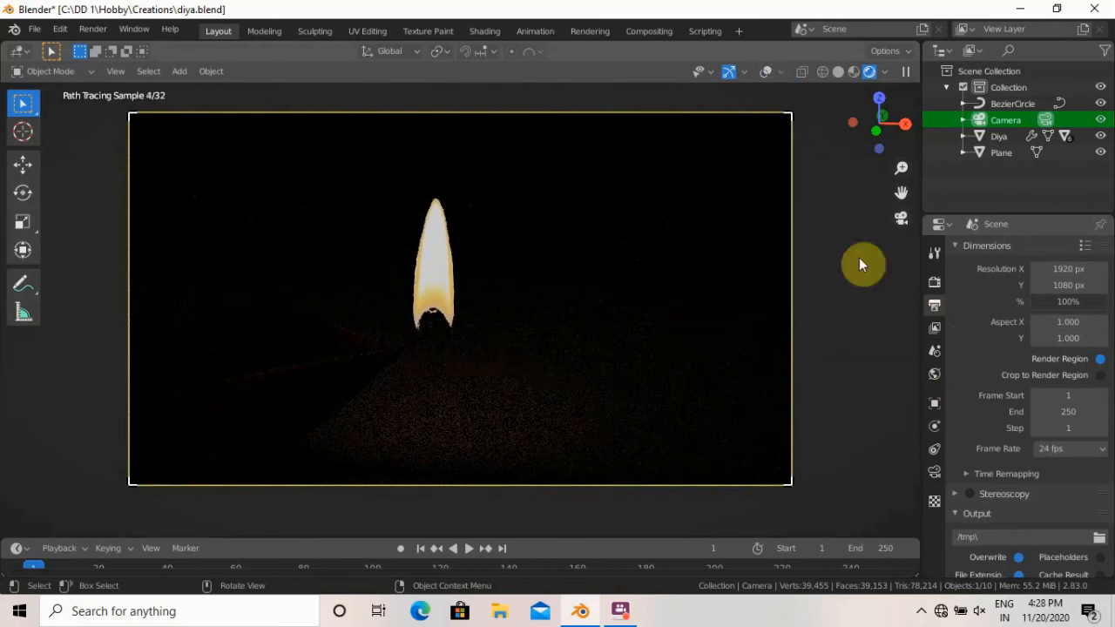
Expand the Diya and Wick hierarchy in the enlarged outliner and delete the flame copy Flame.003.
left_click(962, 120)
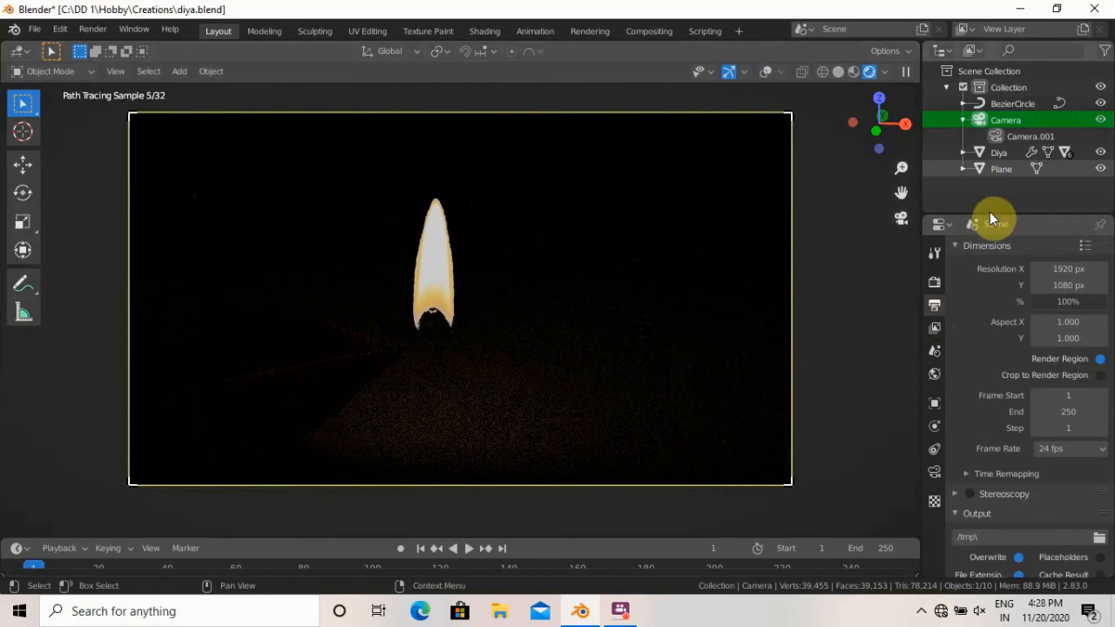
left_click(963, 152)
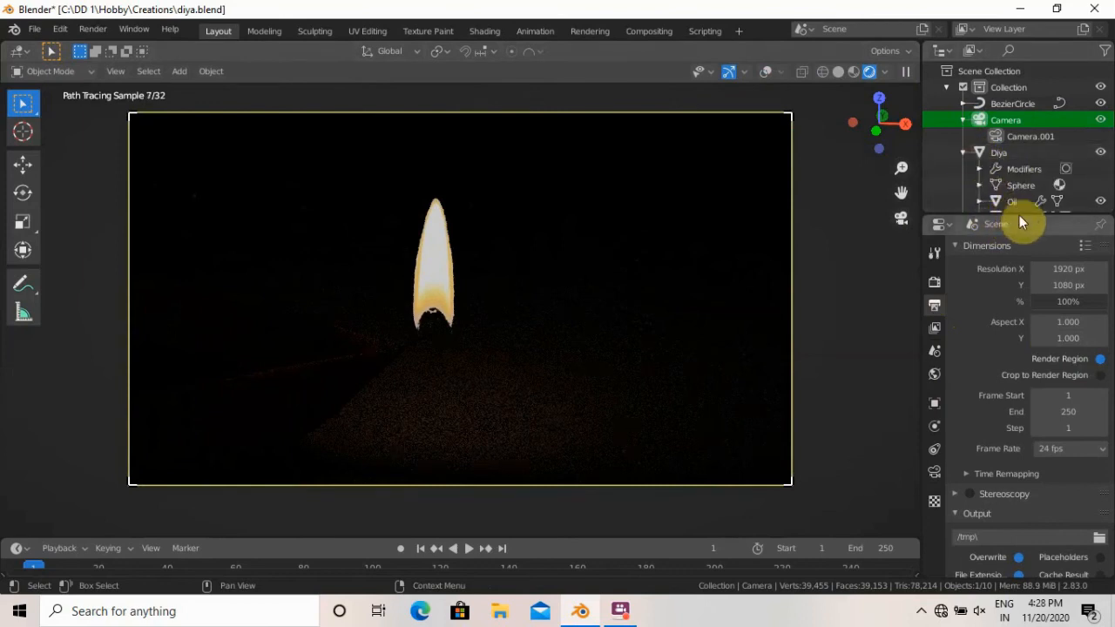
left_click(964, 120)
left_click_drag(1014, 213, 1017, 279)
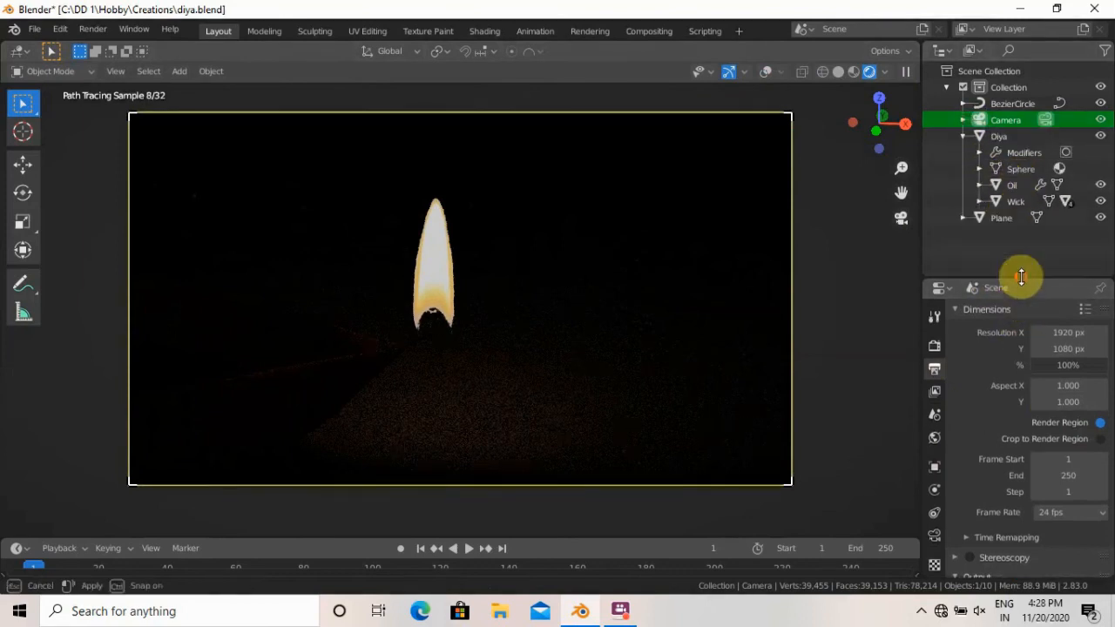
left_click(980, 202)
scroll(1003, 231, "down", 2)
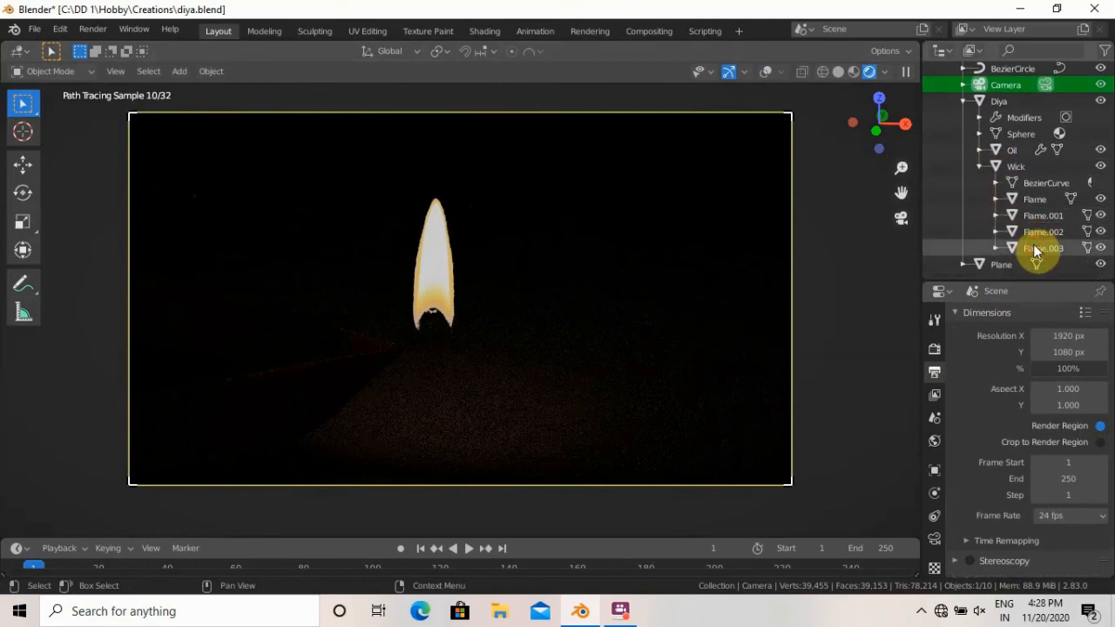
left_click(1036, 249)
key("x")
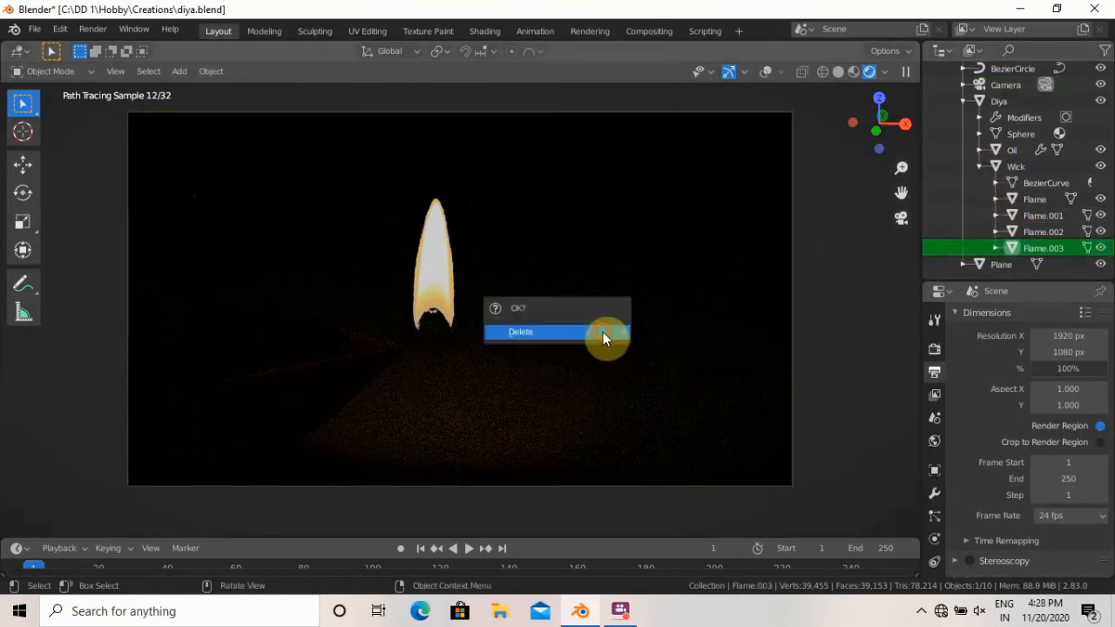
left_click(603, 334)
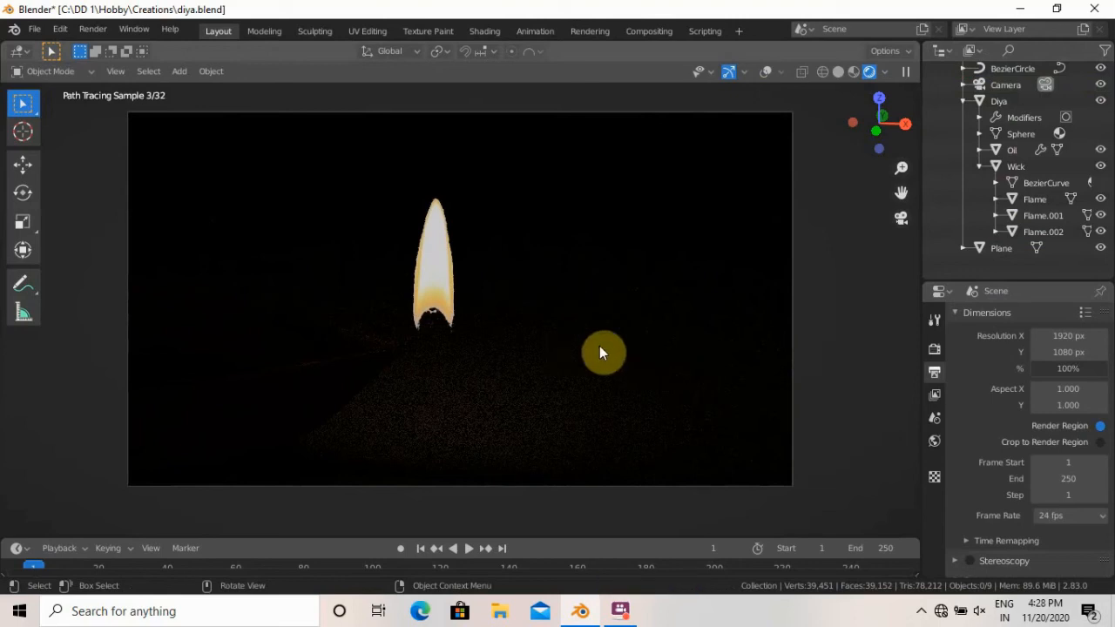
Turn on the camera's depth of field with Flame as the focus object.
scroll(997, 113, "up", 1)
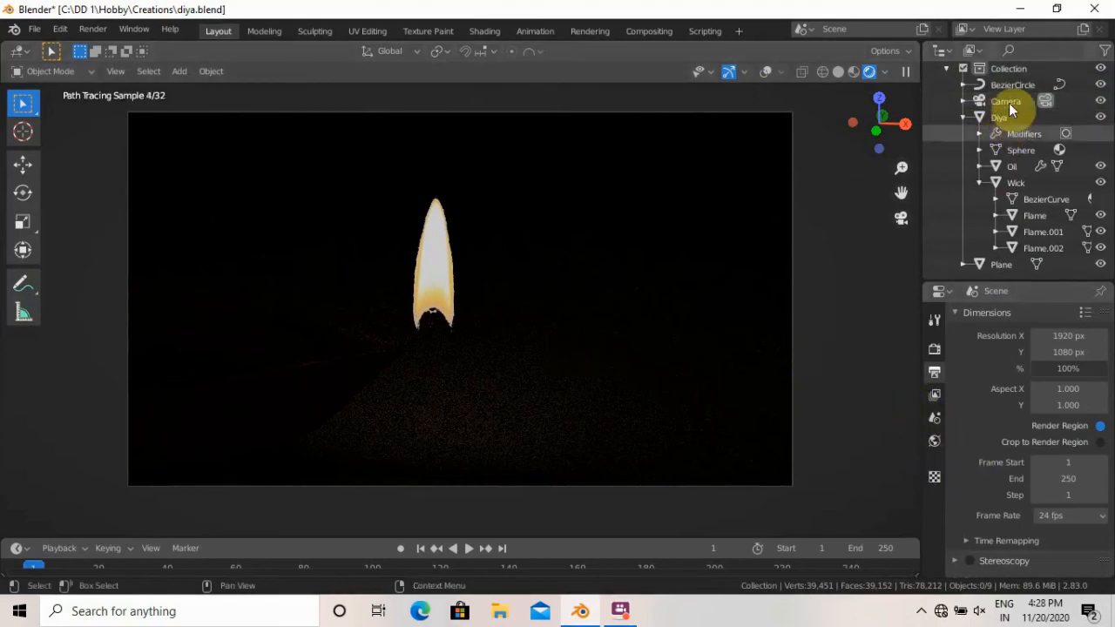
left_click(1003, 101)
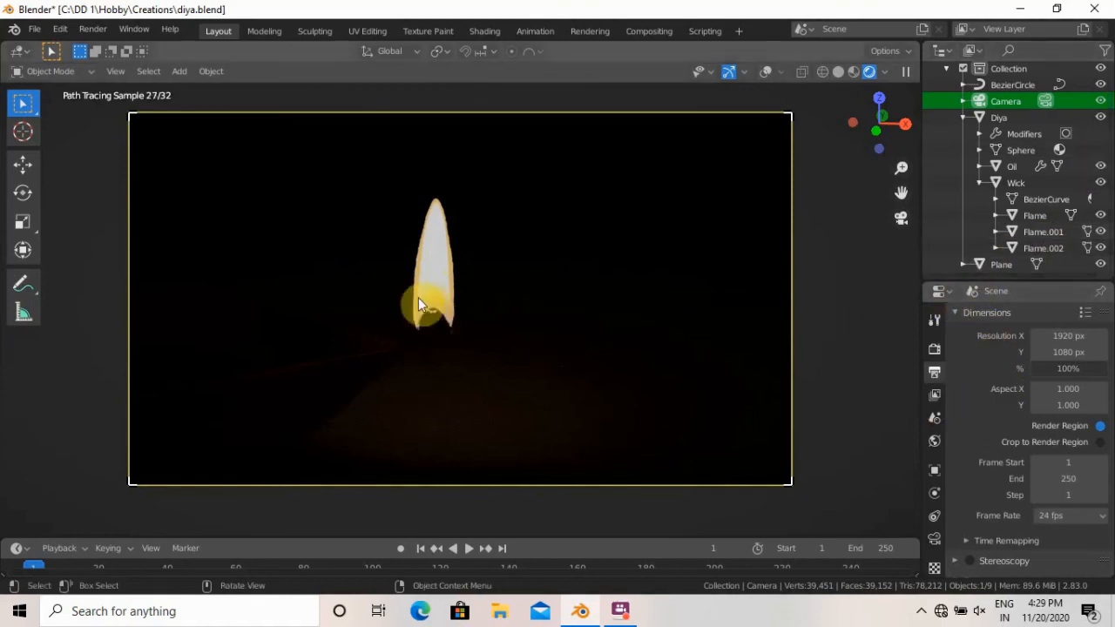
left_click(933, 539)
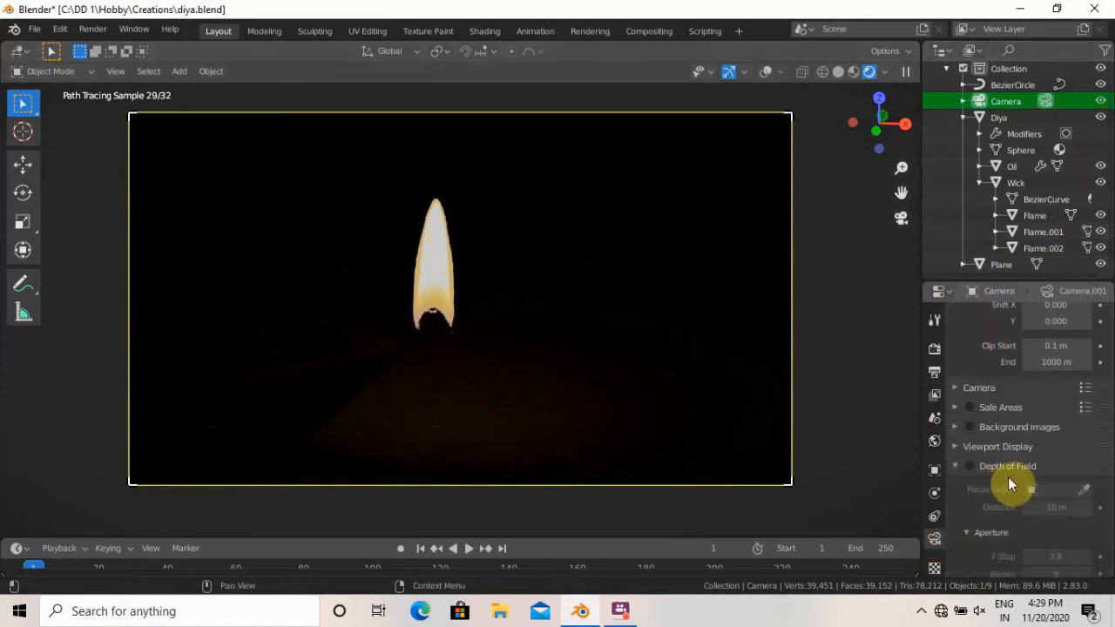
scroll(984, 431, "down", 2)
left_click(969, 399)
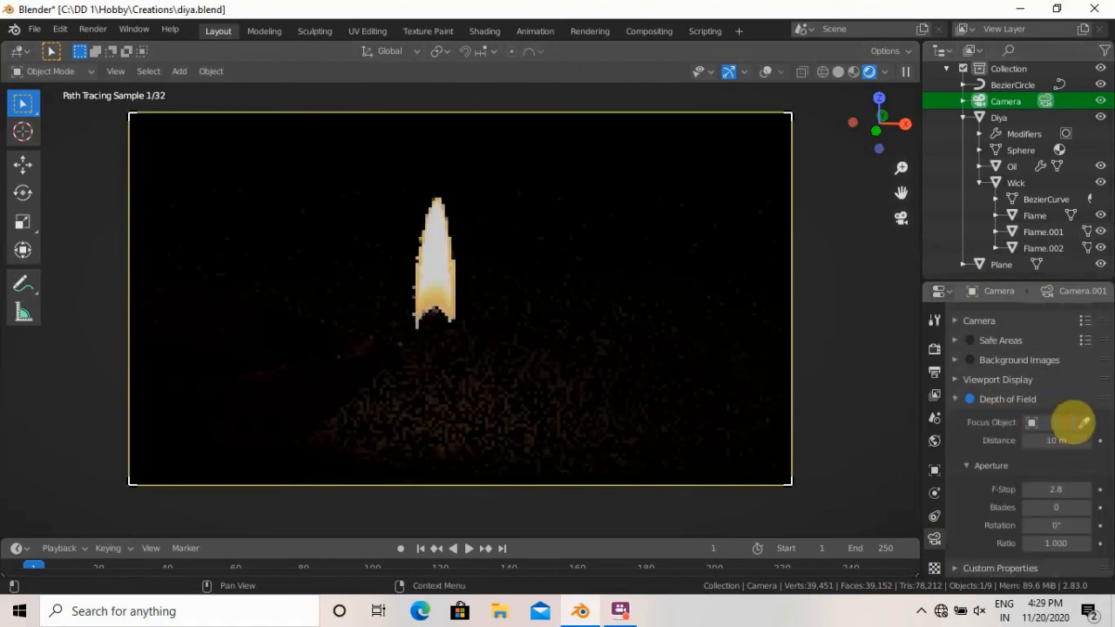
left_click(1069, 422)
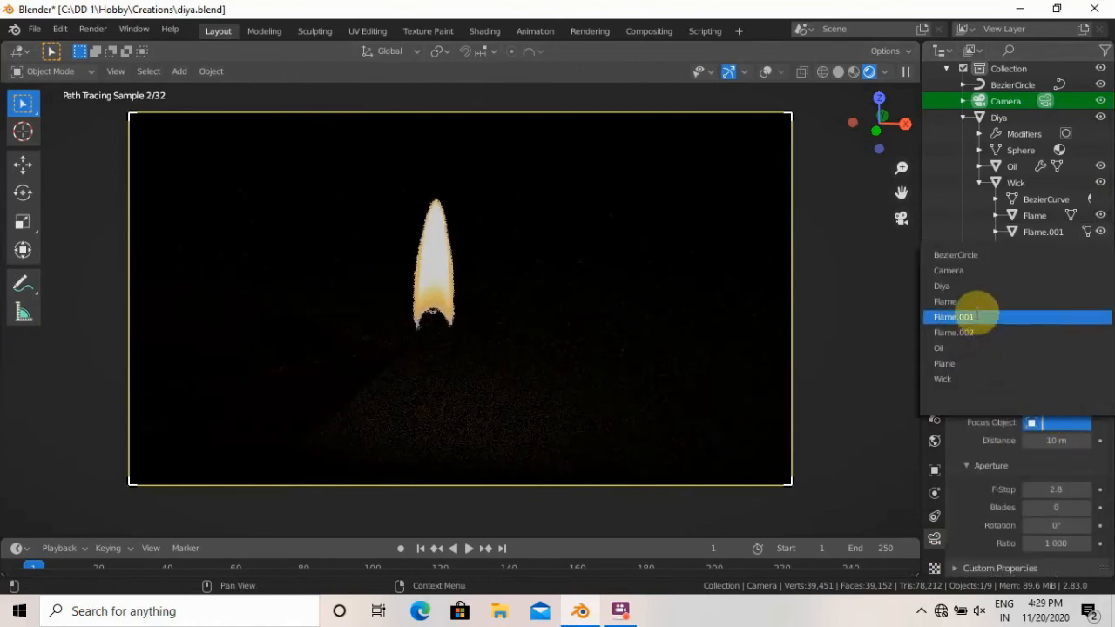
left_click(975, 303)
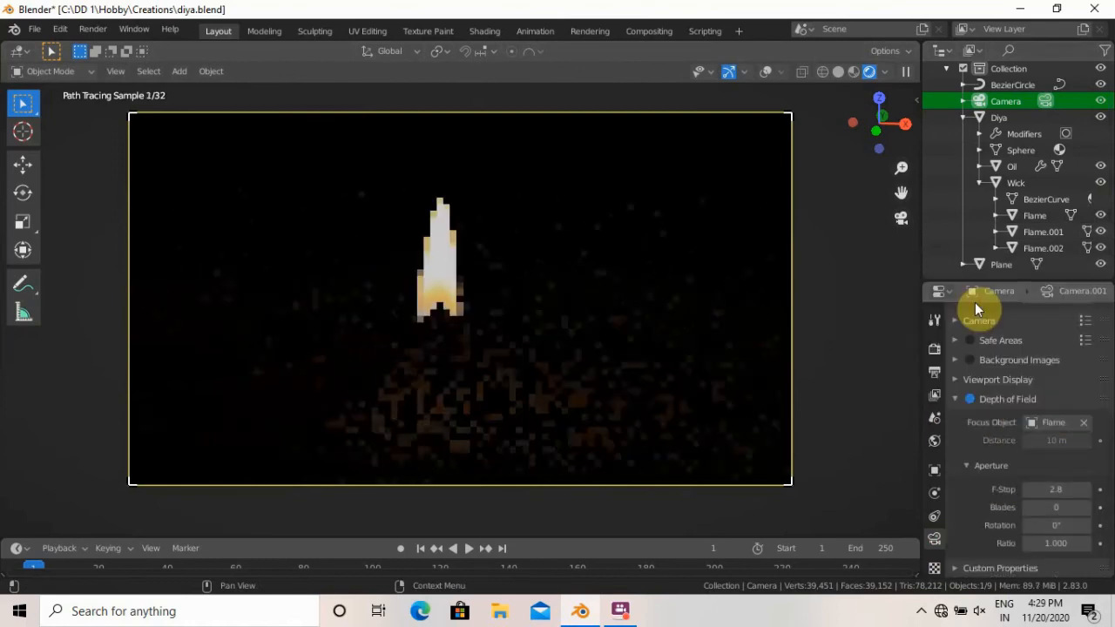
Delete the flame copy Flame.002.
left_click(1044, 246)
key("x")
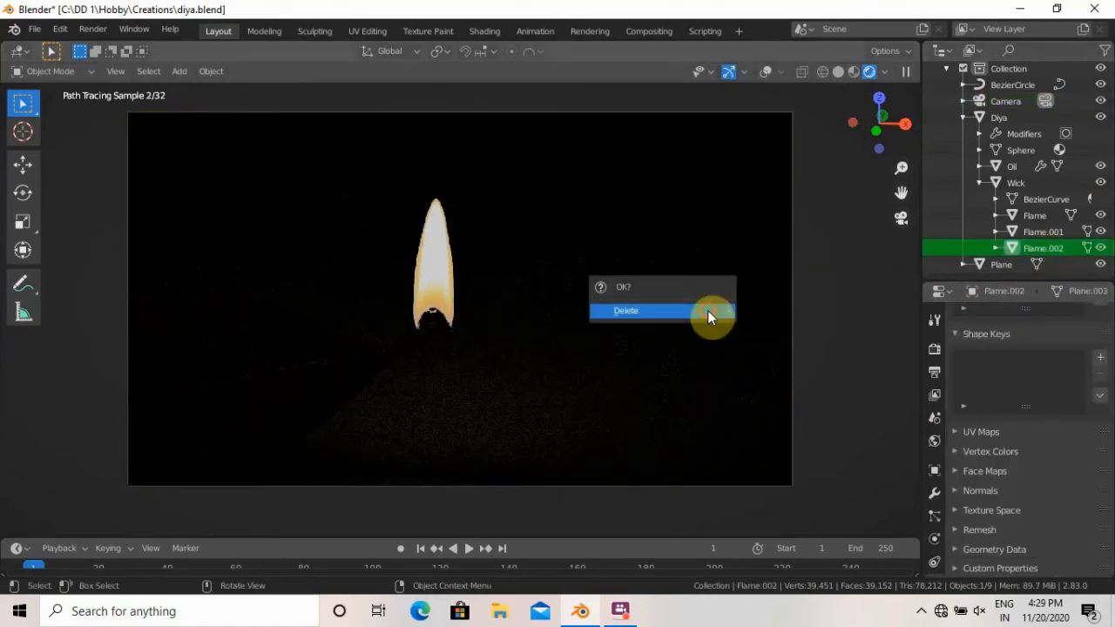
left_click(714, 312)
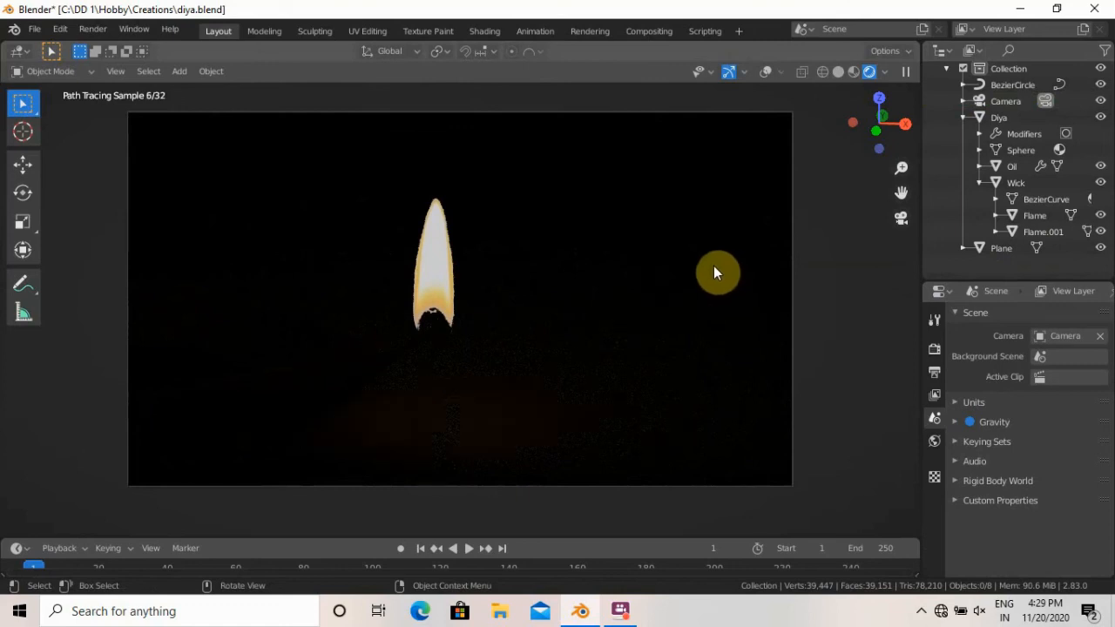
Set both the X and Y output resolution to 1080 px for a square frame.
left_click(933, 372)
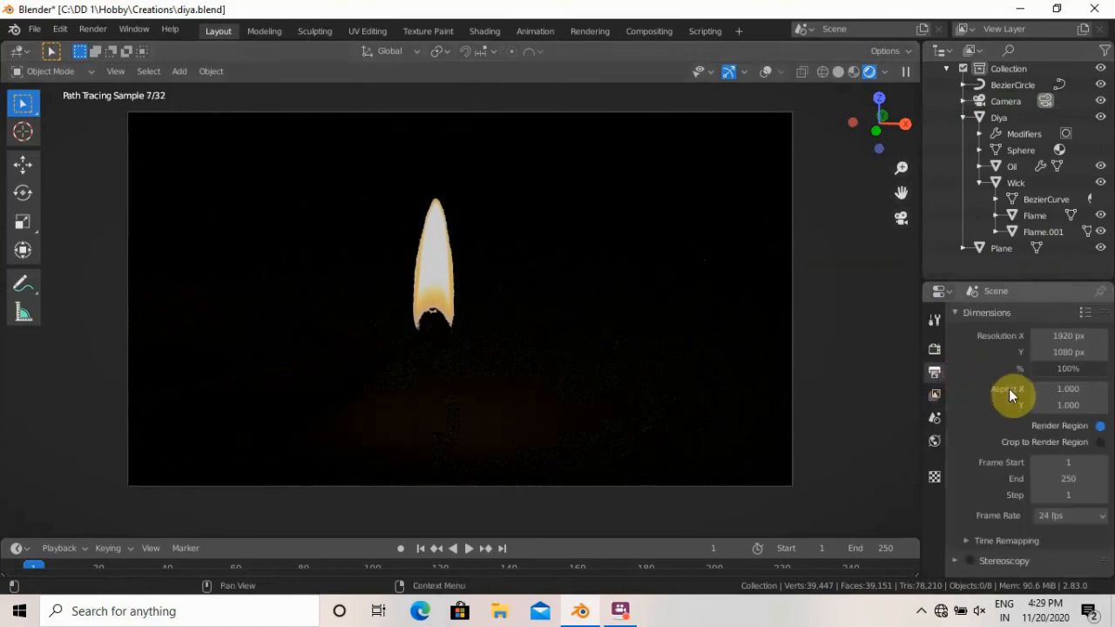
left_click_drag(1069, 337, 1069, 360)
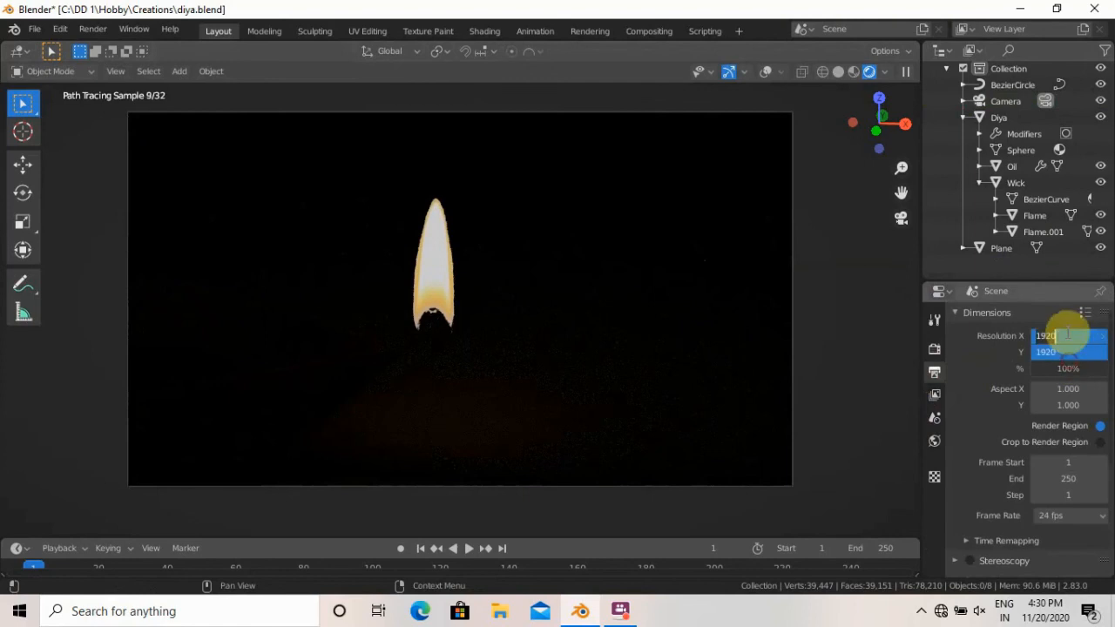
type("1")
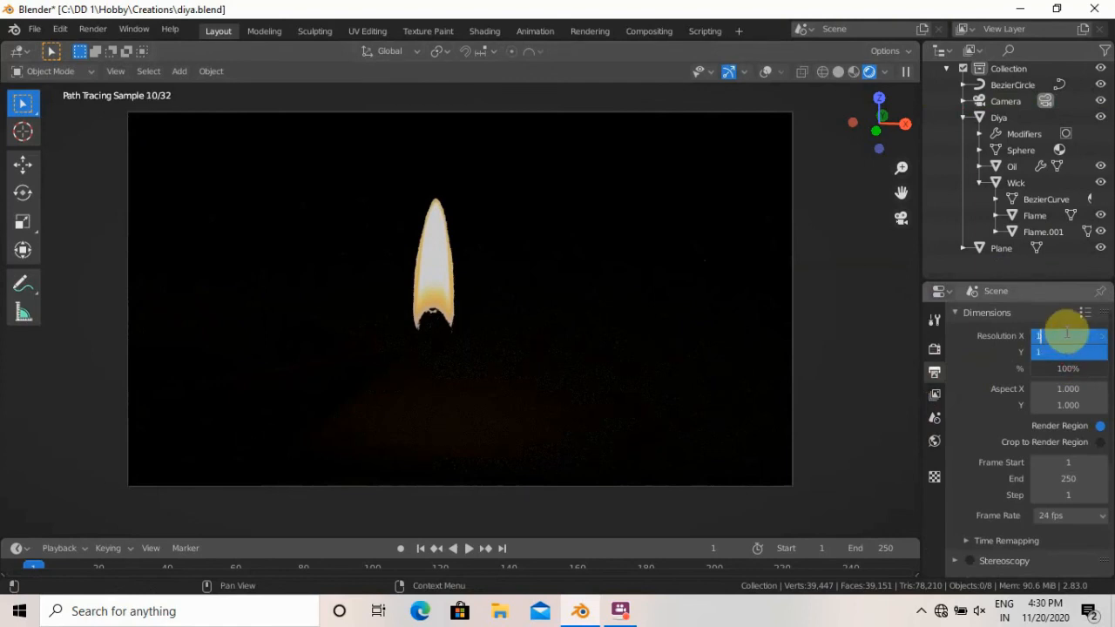
type("080")
key("Return")
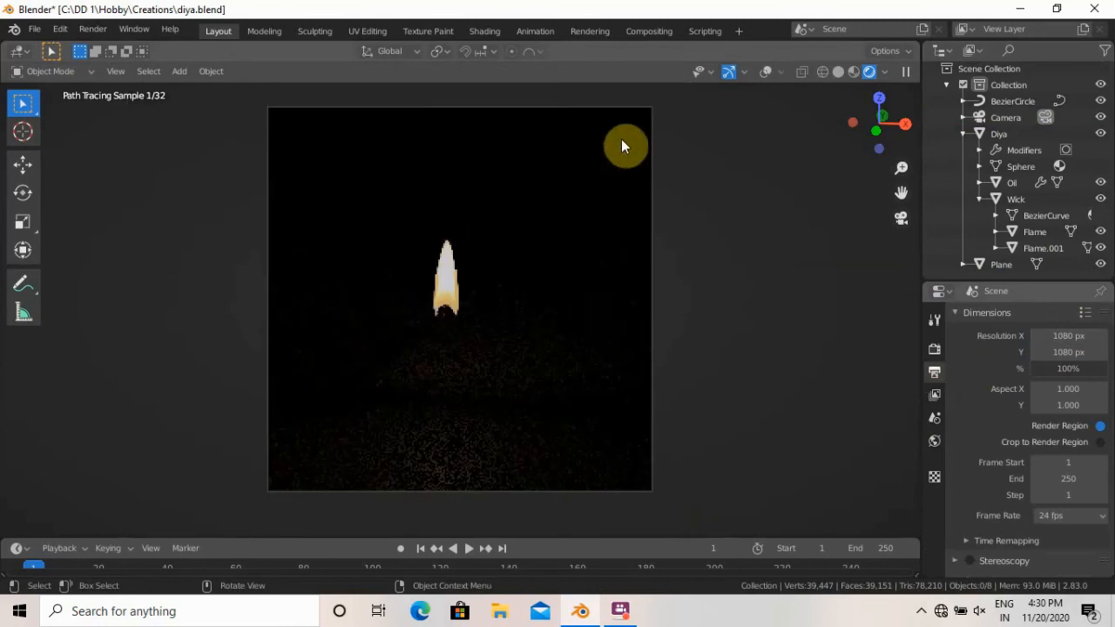
In solid shading, move the camera about -0.97 m along its local Z axis, closer to the flame.
left_click(1002, 115)
left_click(838, 74)
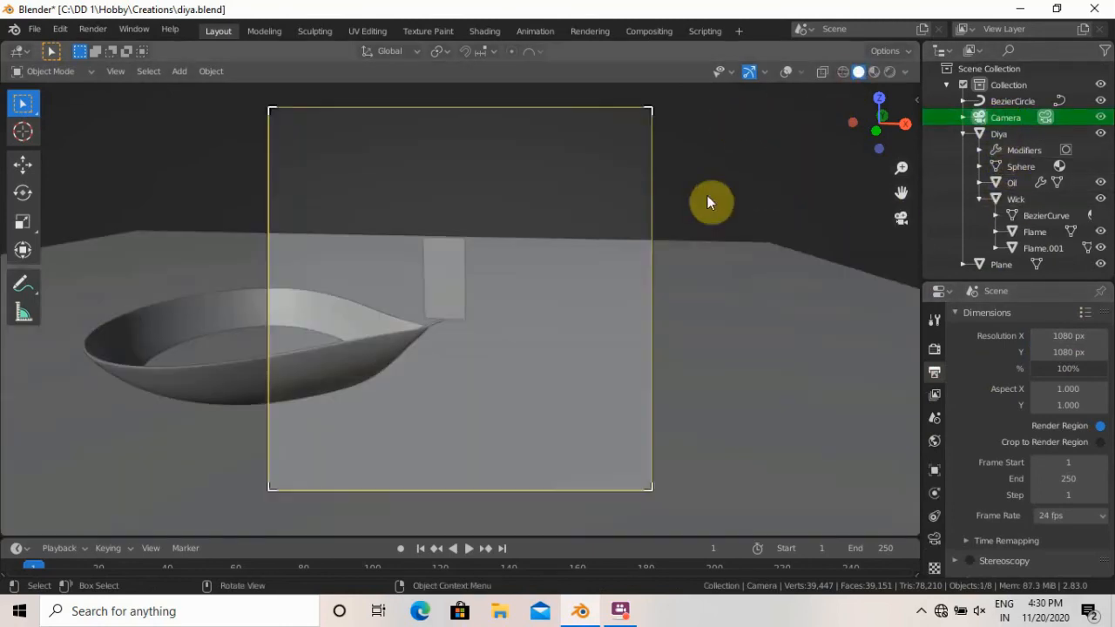
key("g")
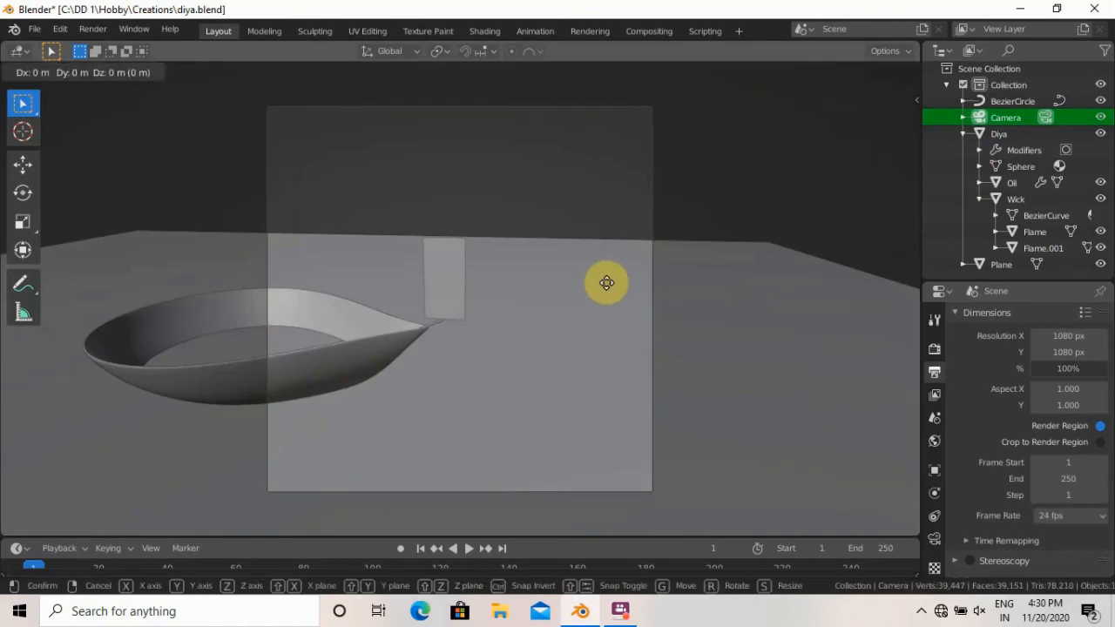
key("z")
key("z")
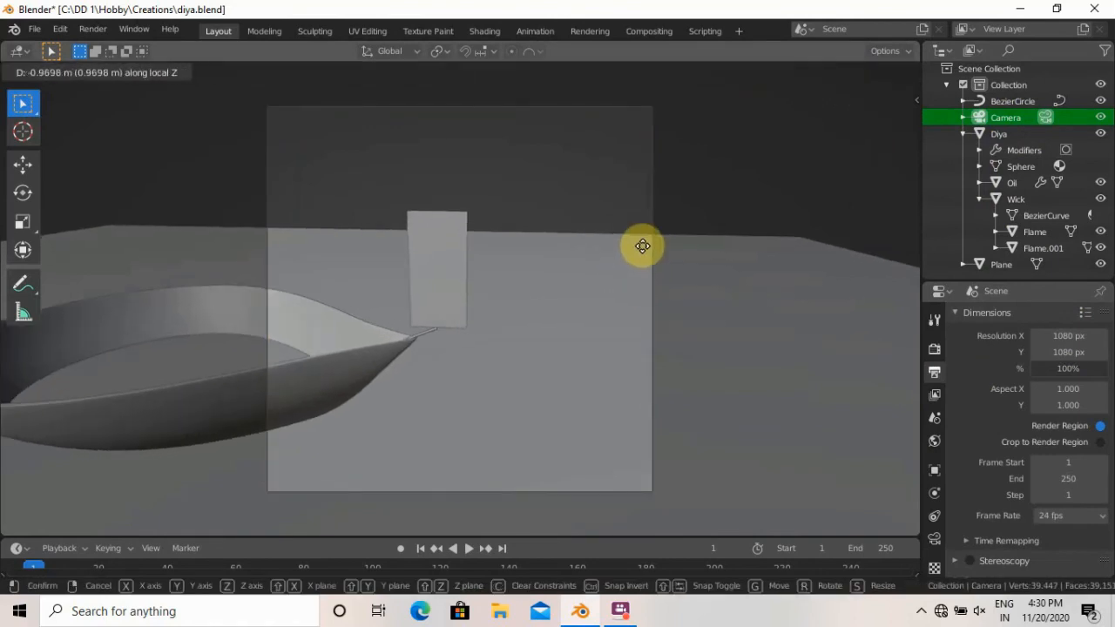
left_click(641, 248)
Shift the camera about -0.13 m along its local X axis, plus a slight further nudge, to center the flame in the frame.
key("g")
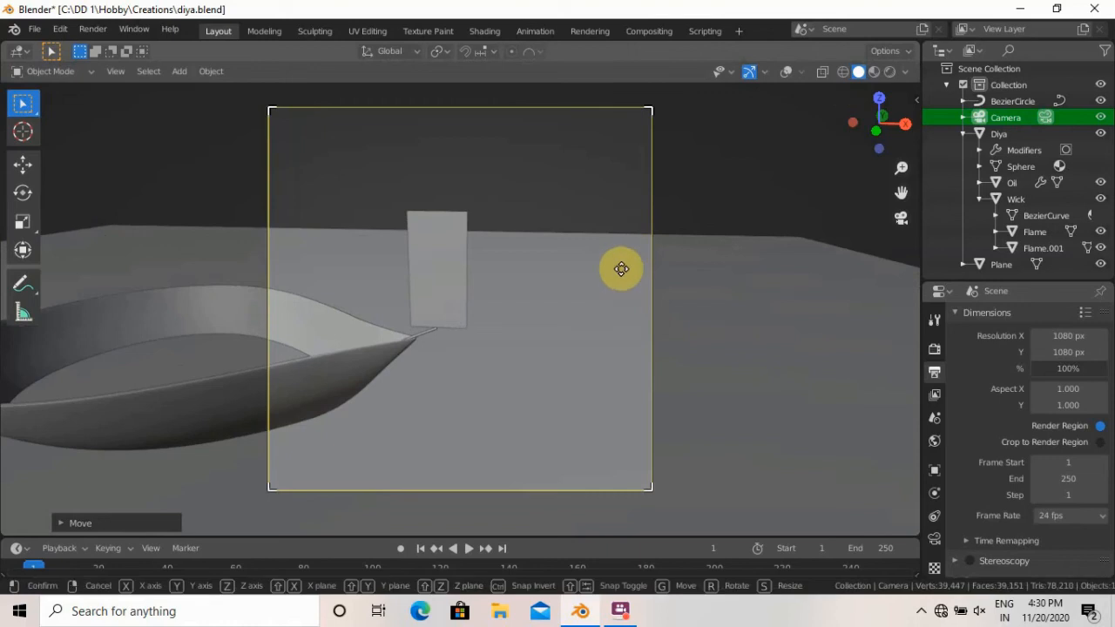
key("x")
key("x")
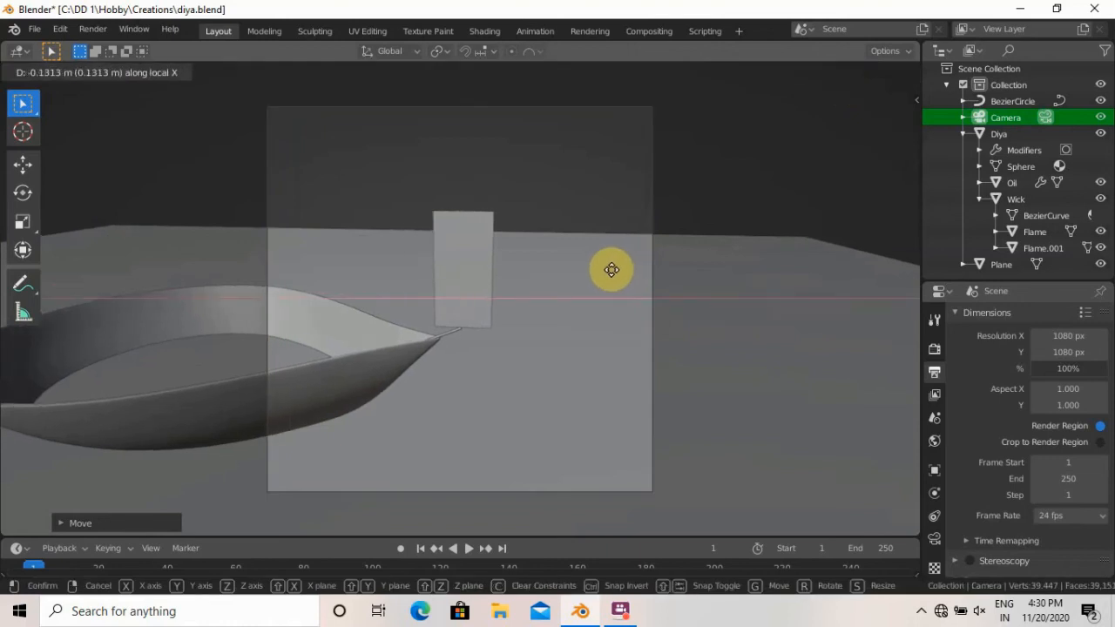
left_click(611, 270)
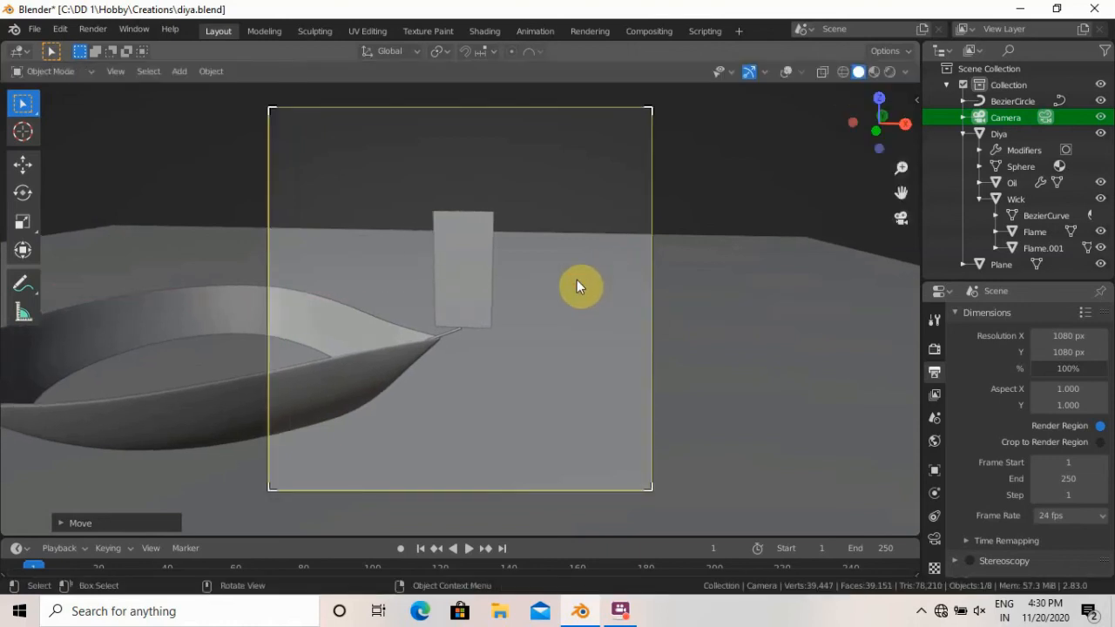
key("g")
key("x")
key("x")
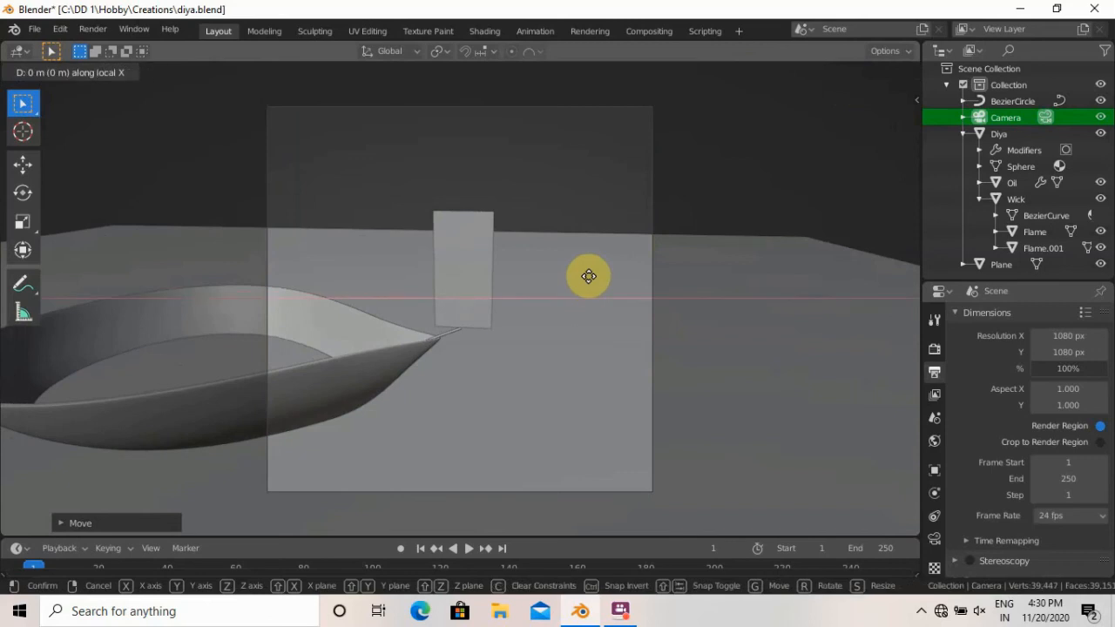
left_click(588, 276)
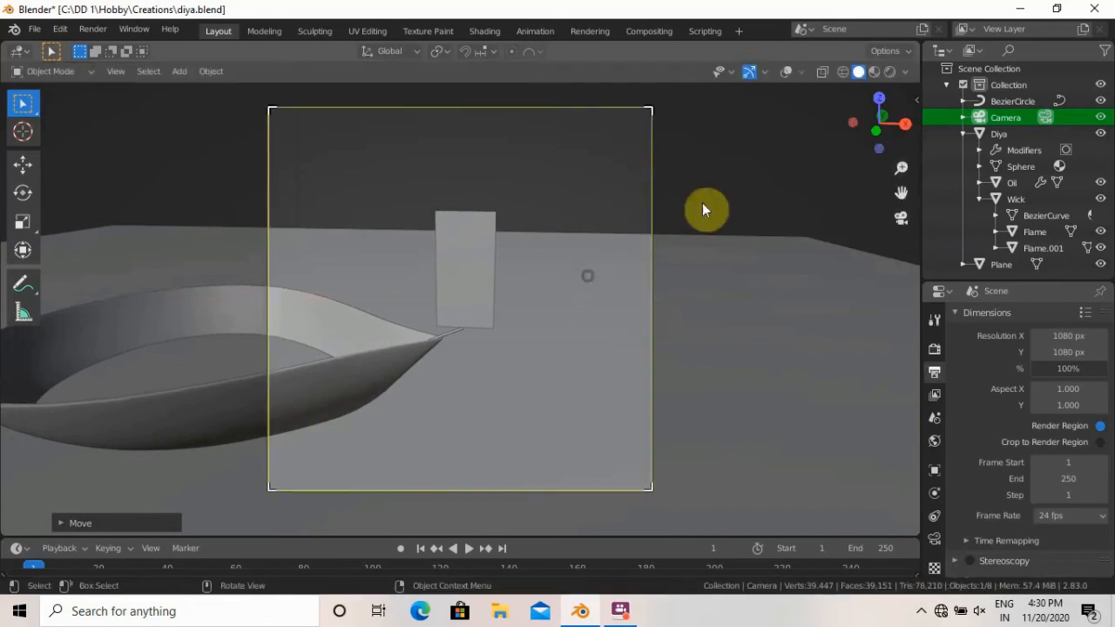
Show the square camera view in rendered shading, select the ground plane and save the file.
left_click(887, 74)
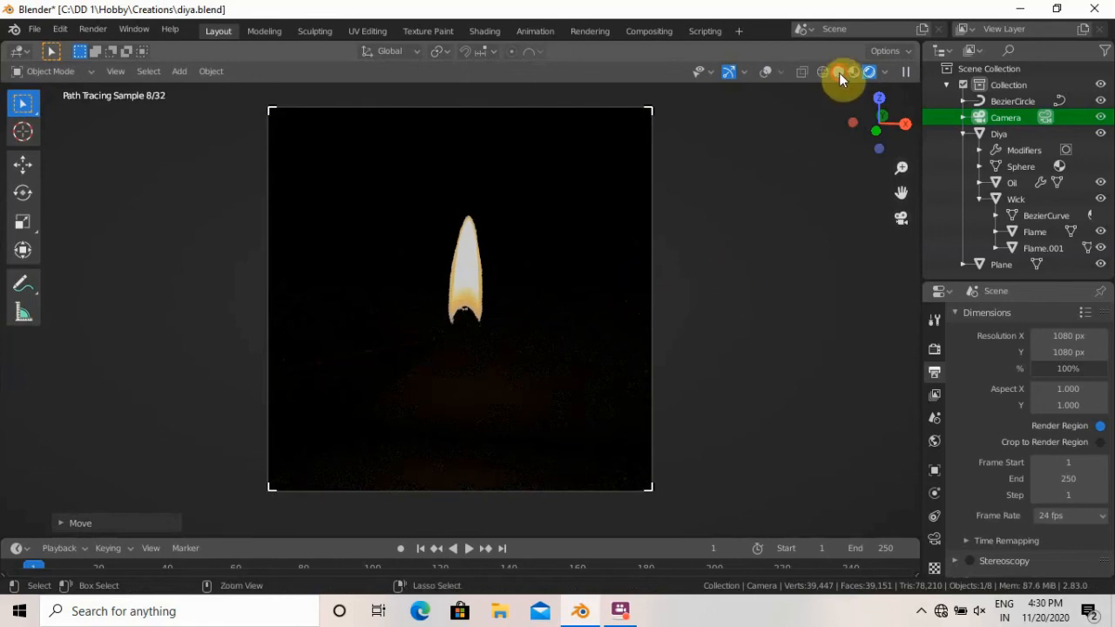
left_click(748, 248)
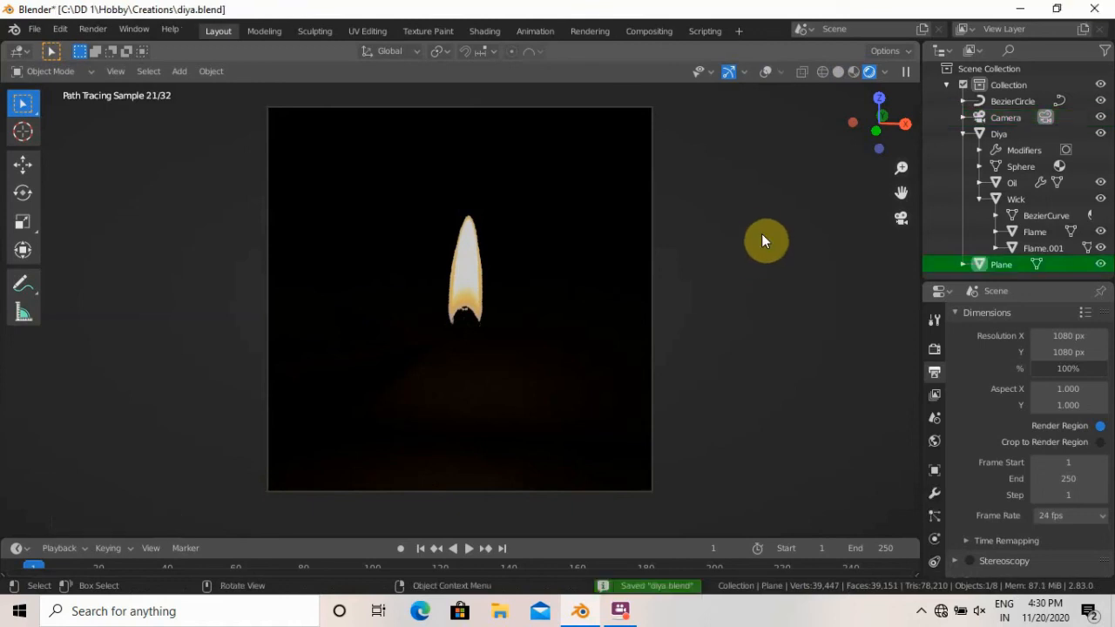
Switch the viewport to solid shading and start an image render of the camera view.
left_click(838, 71)
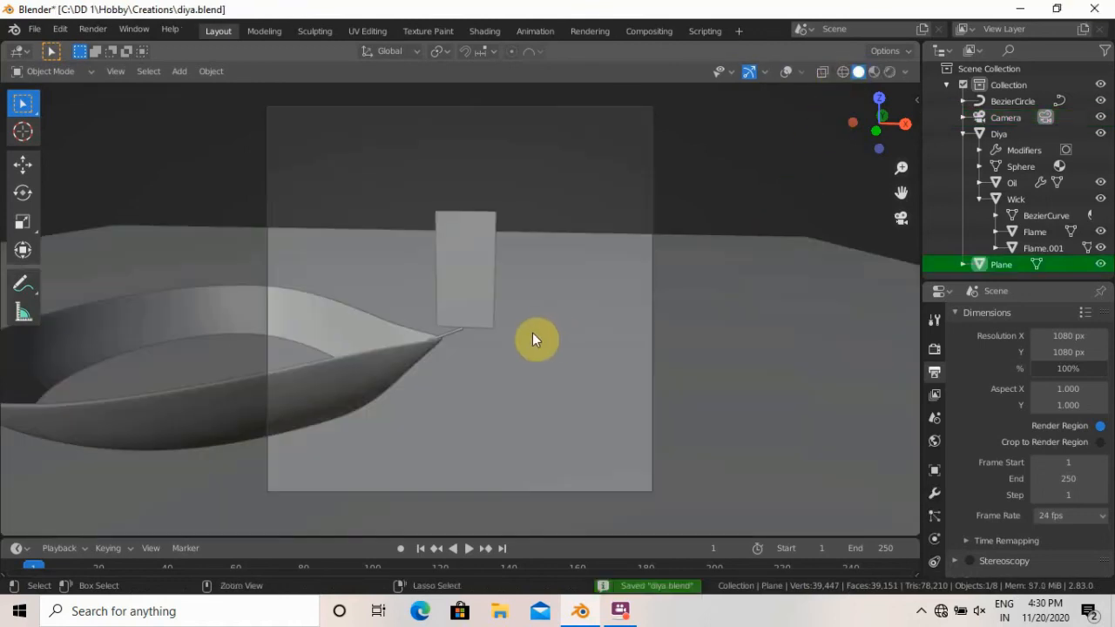
left_click(84, 29)
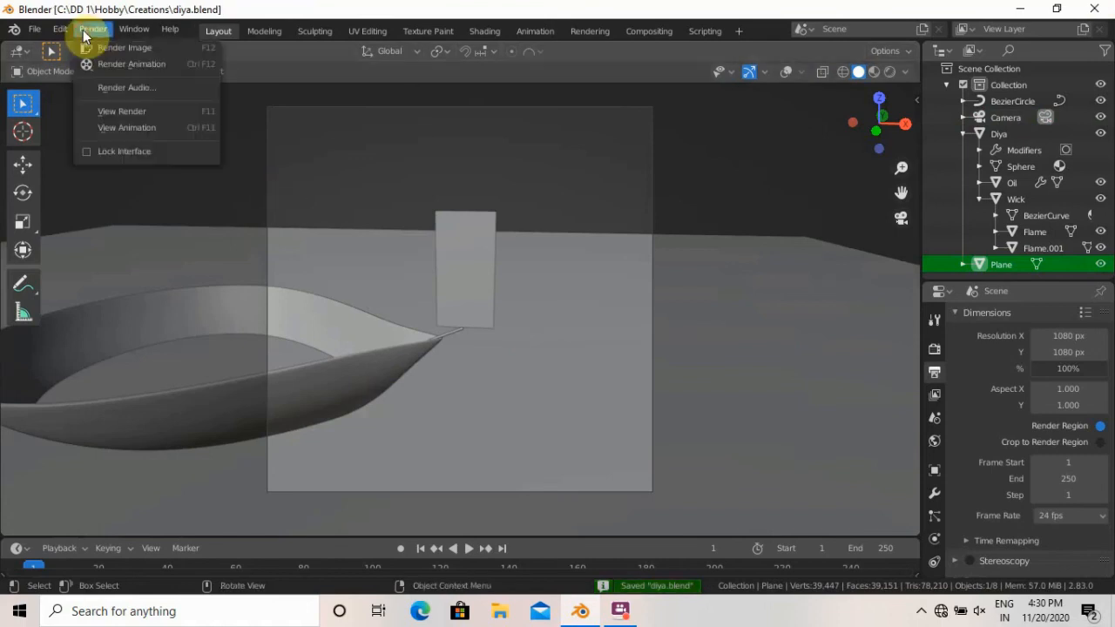
left_click(115, 48)
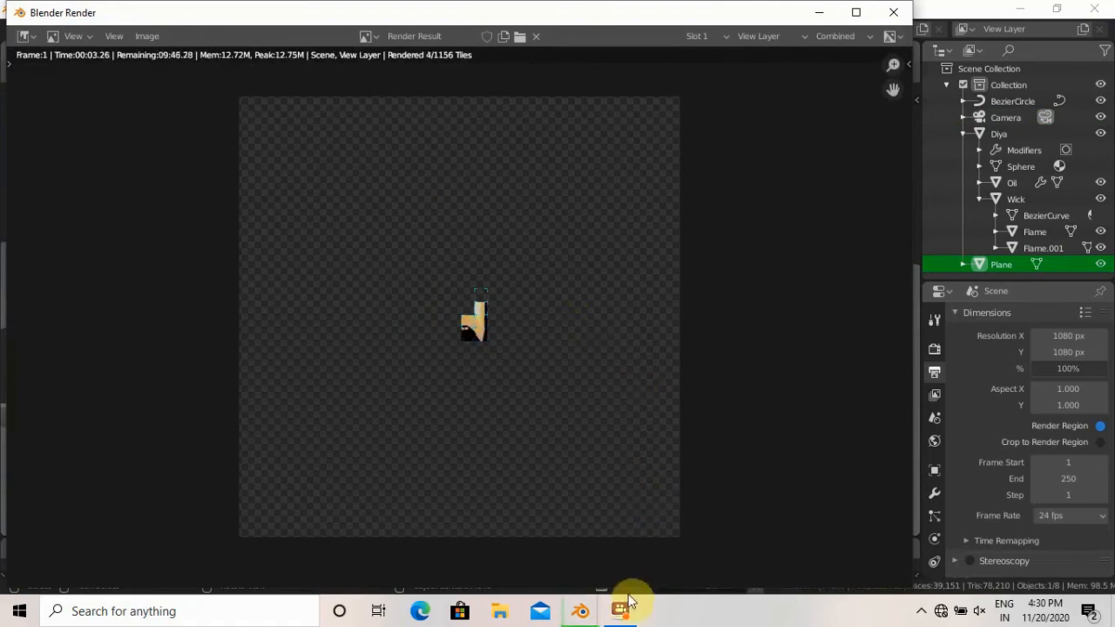
mouse_move(628, 613)
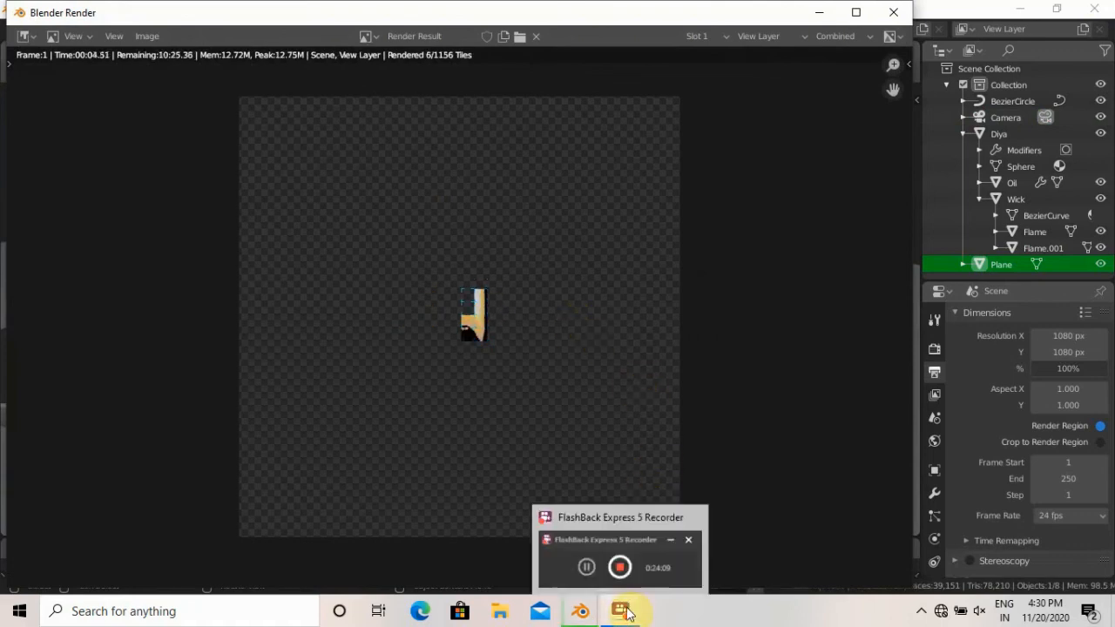
left_click(645, 565)
left_click(413, 192)
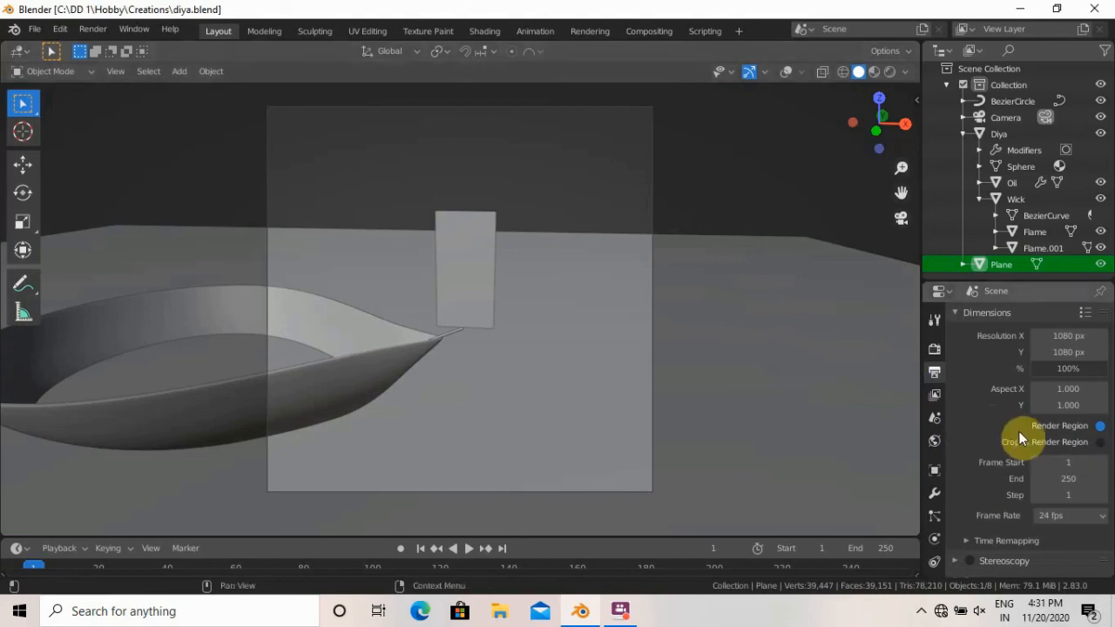
Enable the Denoising Data and Emission passes for the view layer.
scroll(1010, 449, "down", 5)
scroll(966, 409, "up", 4)
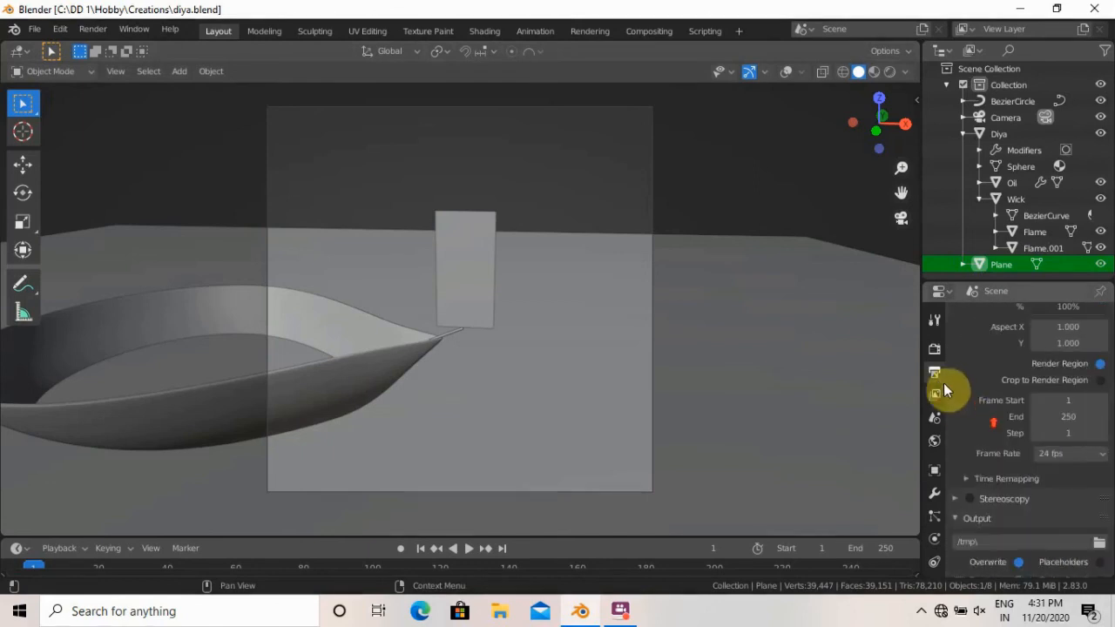
left_click(934, 395)
scroll(1001, 462, "down", 2)
left_click(1100, 440)
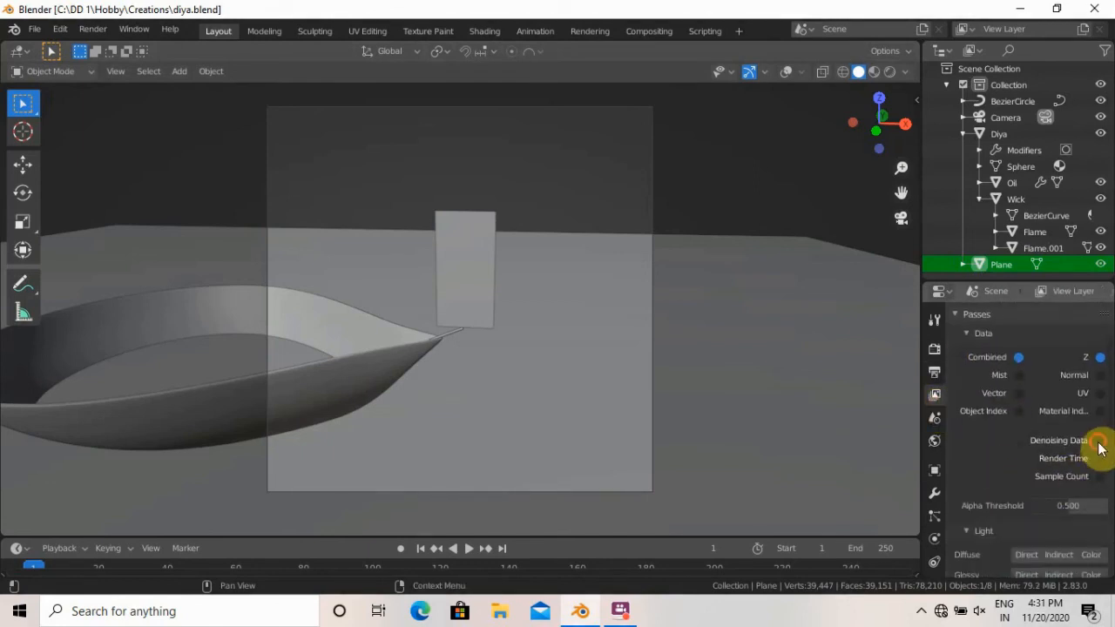
scroll(1080, 475, "down", 5)
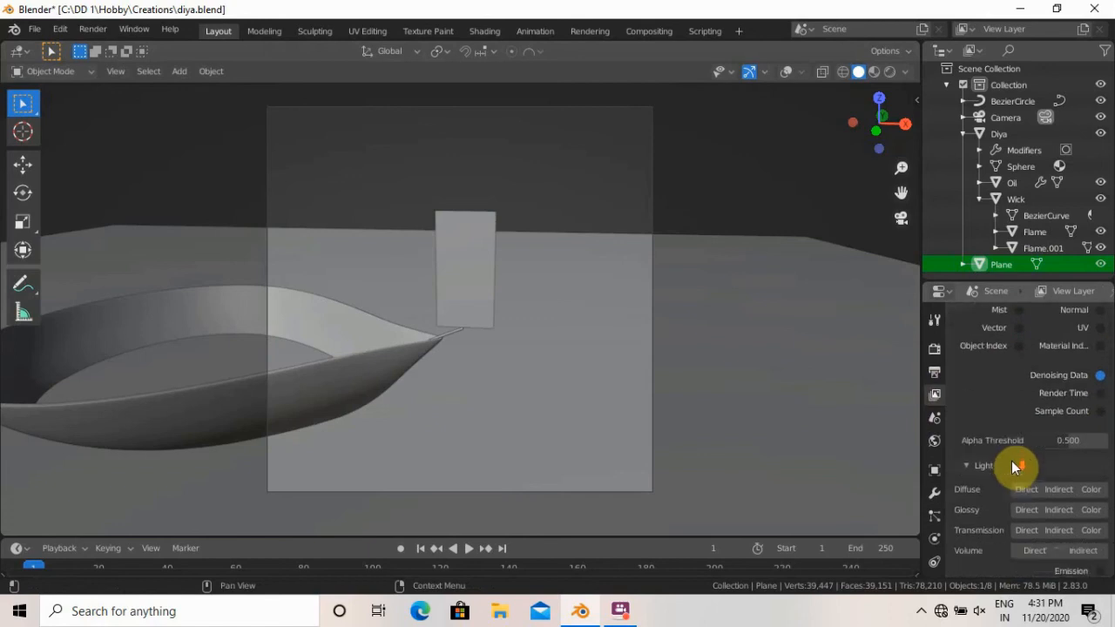
left_click(1100, 473)
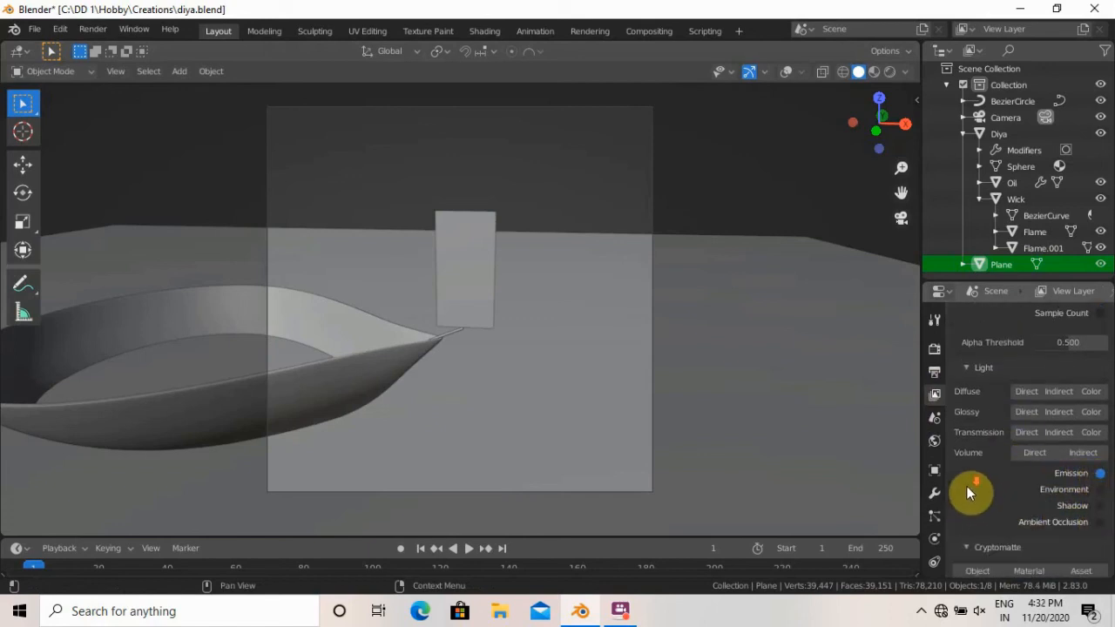
scroll(967, 493, "down", 5)
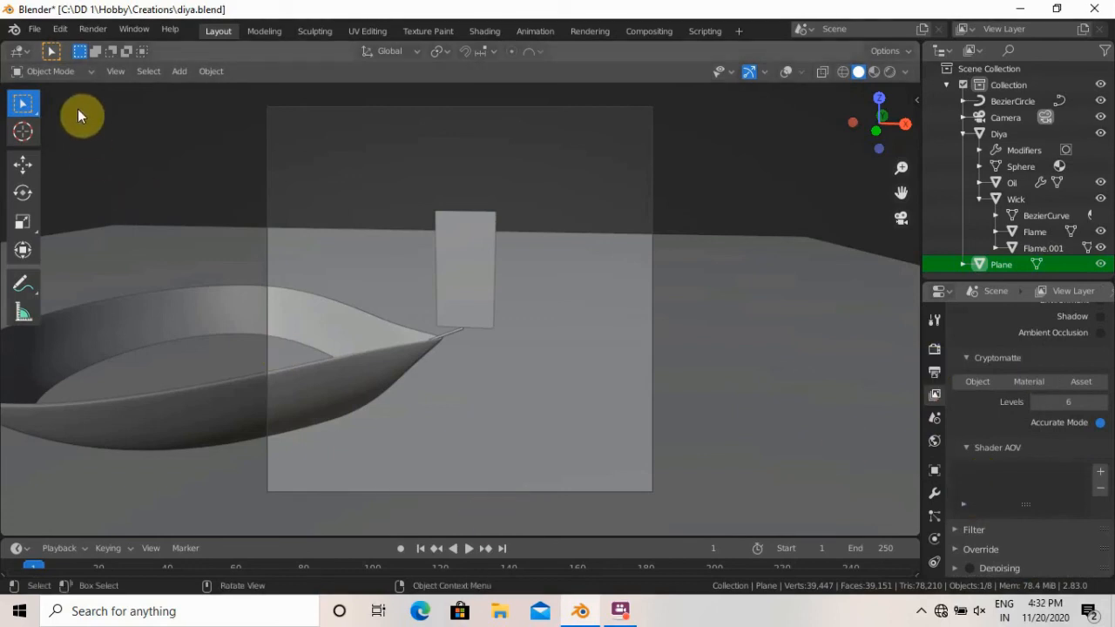
Save the file and render the flame image with the added passes.
left_click(36, 30)
left_click(100, 32)
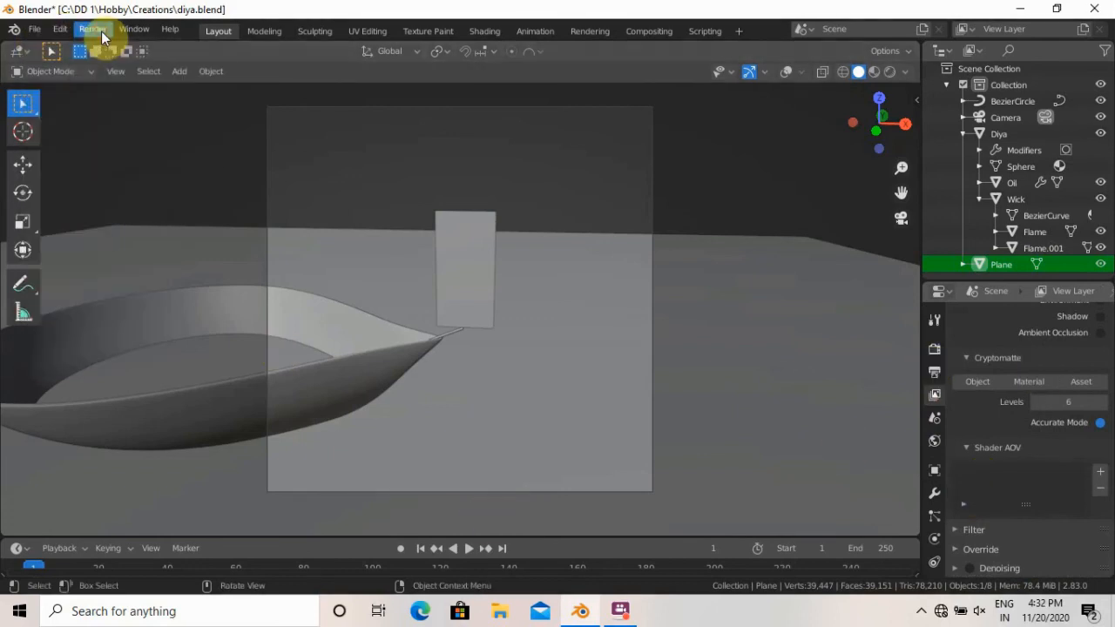
left_click(101, 31)
left_click(194, 54)
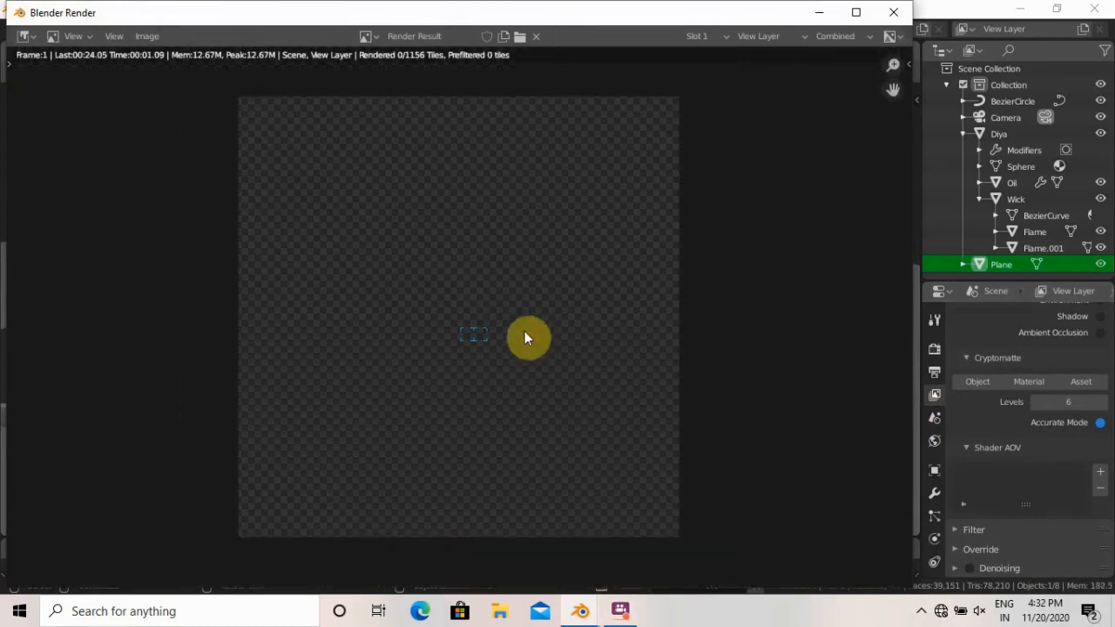
left_click(619, 610)
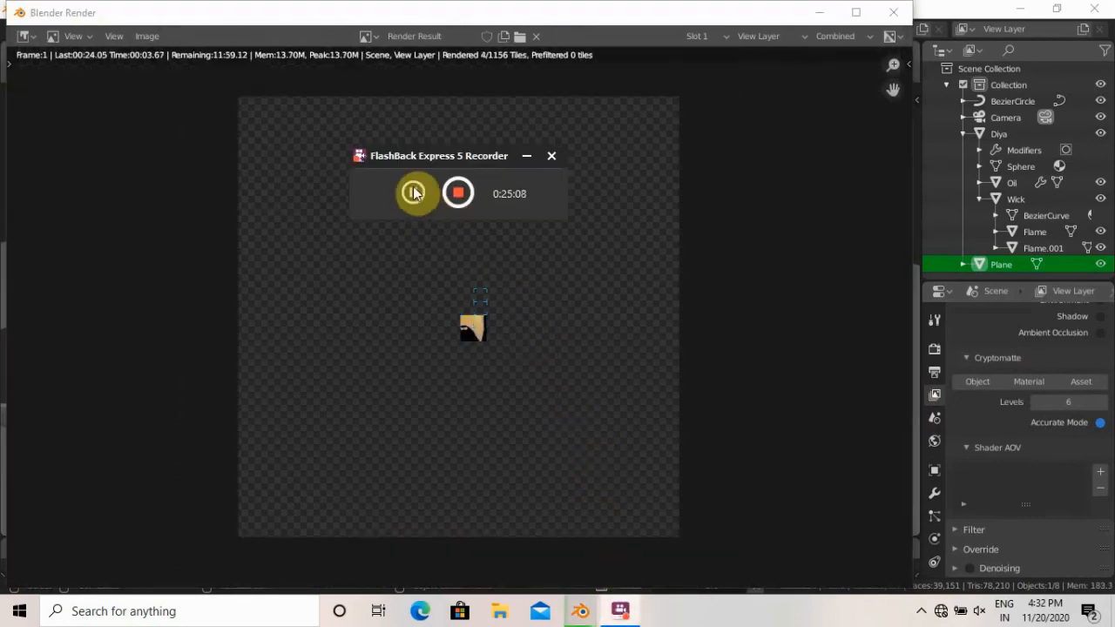
left_click(413, 192)
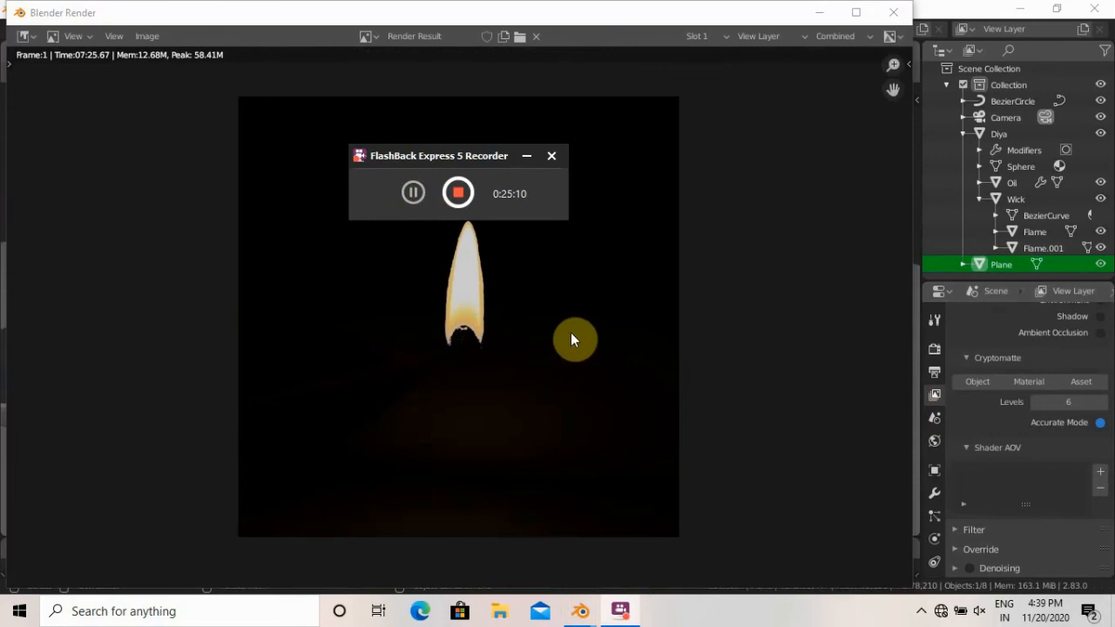
left_click(530, 161)
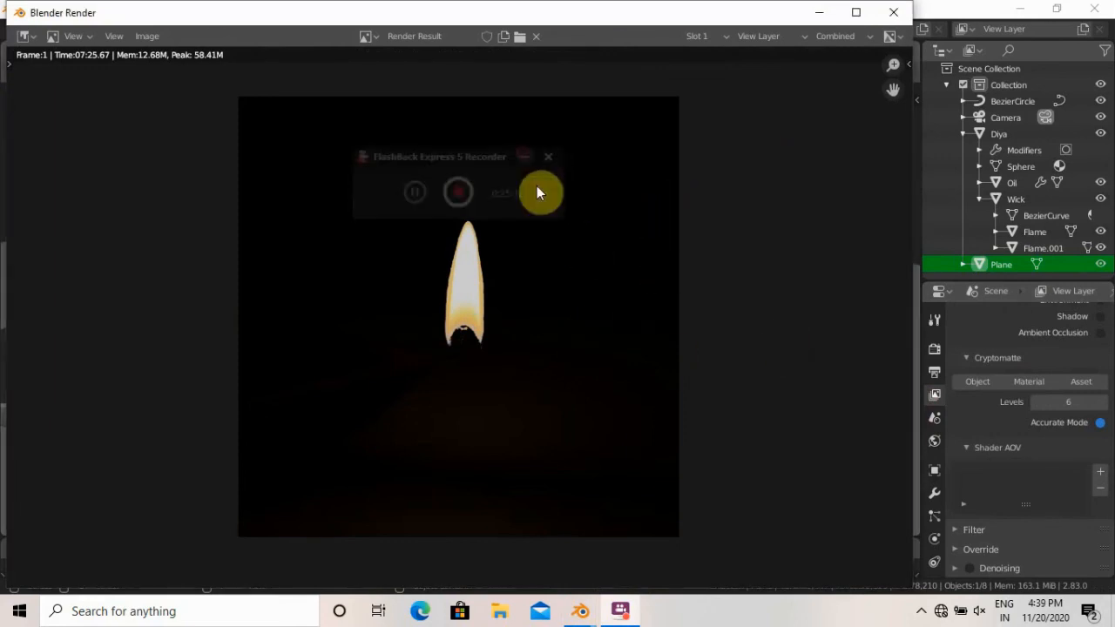
Leave the render result, open the Compositing workspace with Use Nodes enabled, and enlarge the node editor without its sidebar.
left_click(821, 15)
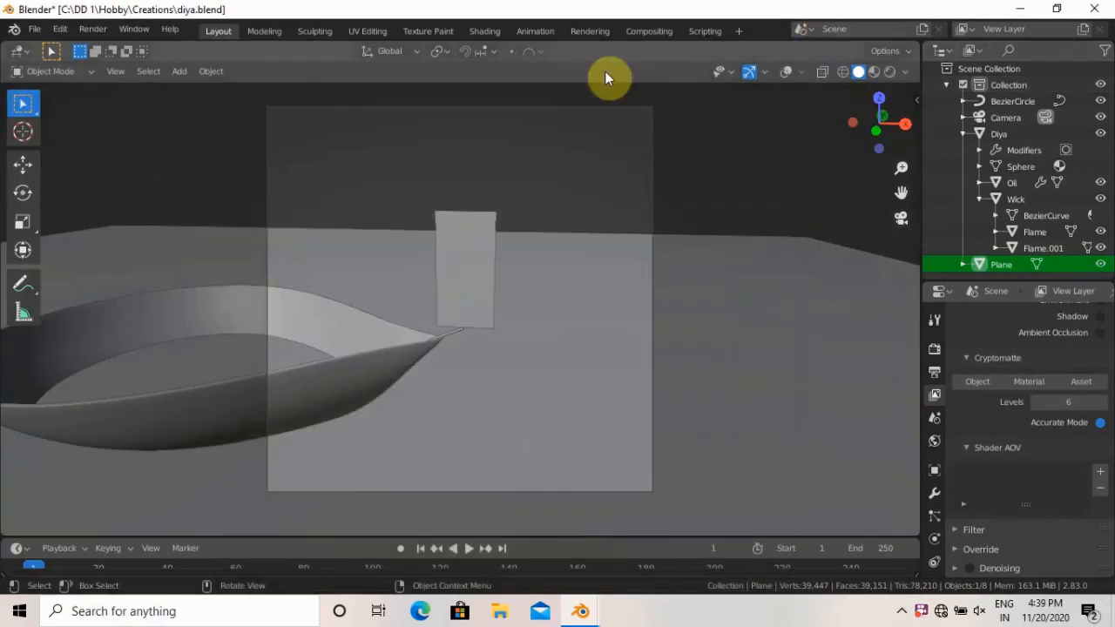
left_click(639, 32)
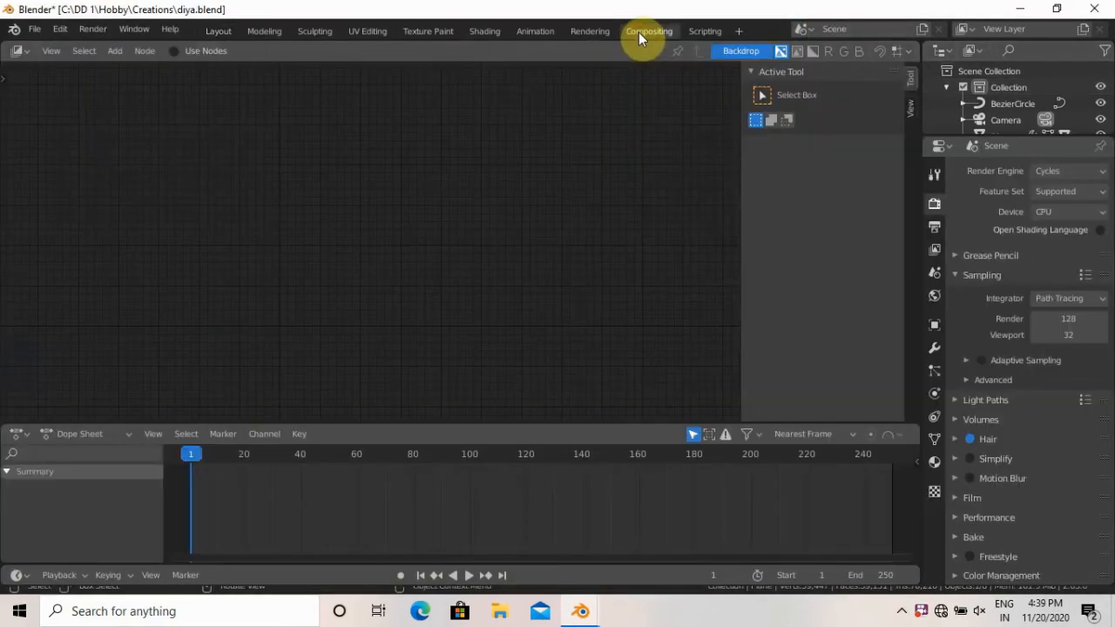
left_click(174, 51)
key("n")
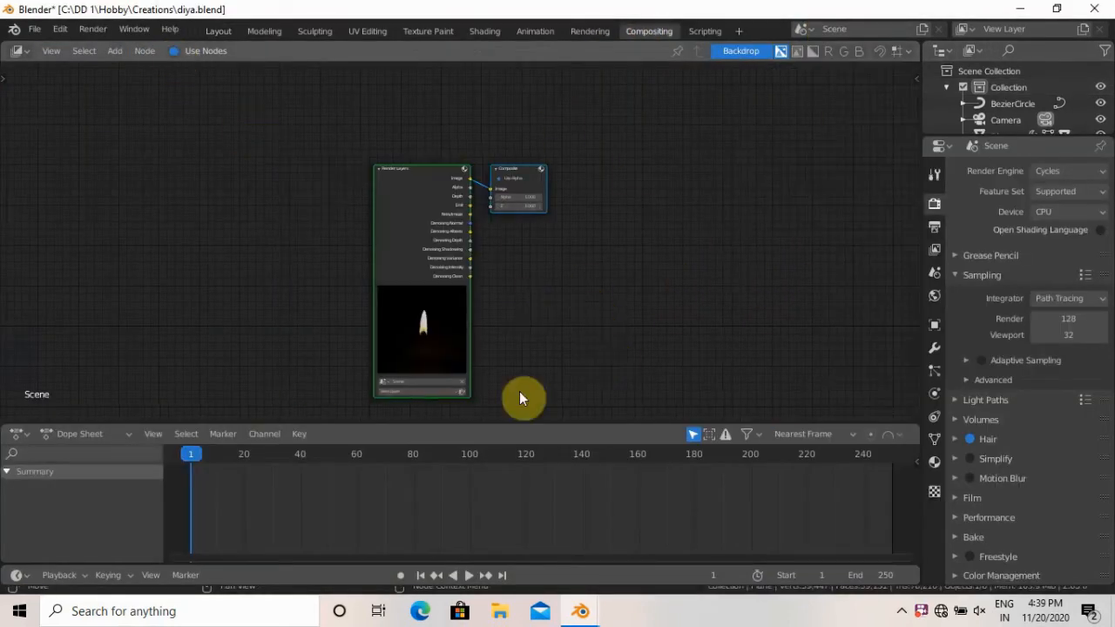
left_click_drag(518, 425, 514, 498)
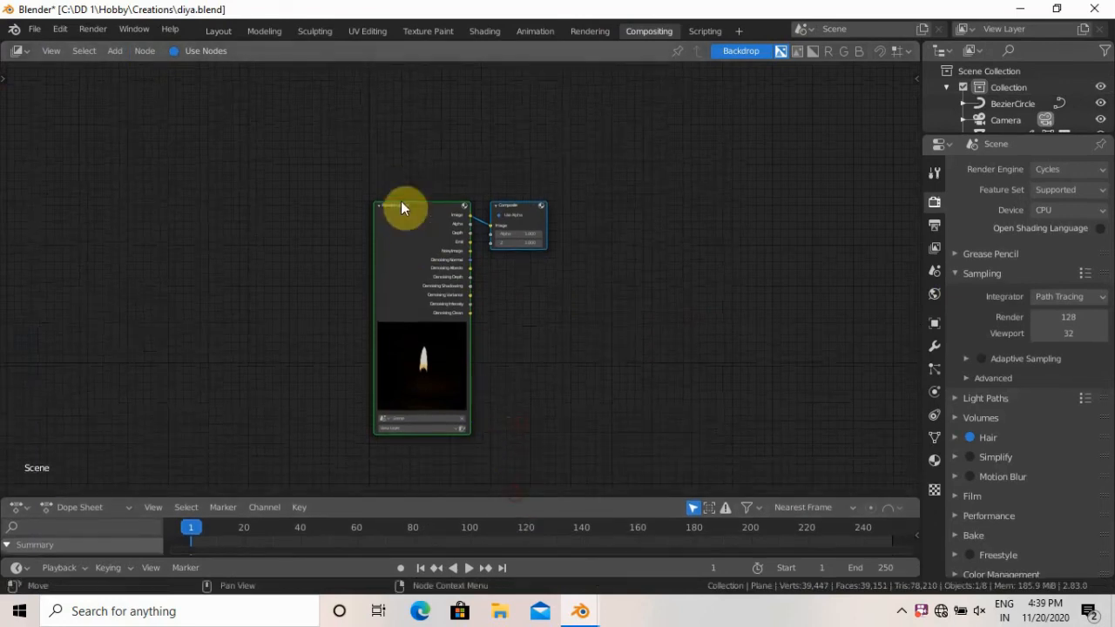
Spread the Render Layers and Composite nodes far apart to make room between them.
left_click(401, 216)
left_click_drag(401, 216, 149, 198)
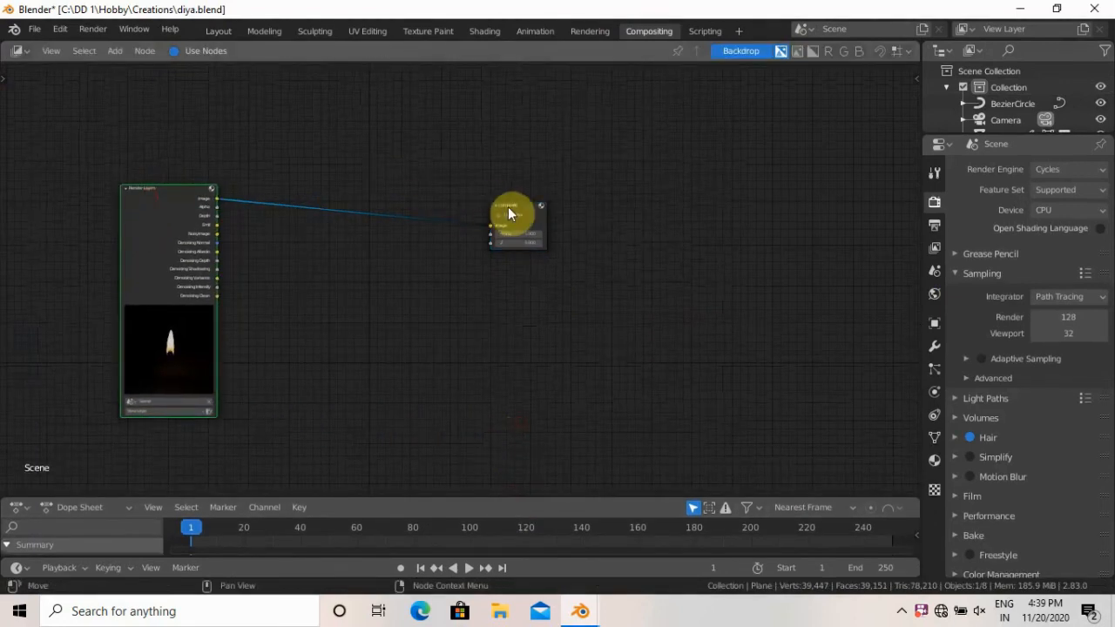
left_click_drag(509, 213, 763, 201)
Add a Viewer node below the Composite node and feed it from a reroute point placed on the Image link.
key("shift+a")
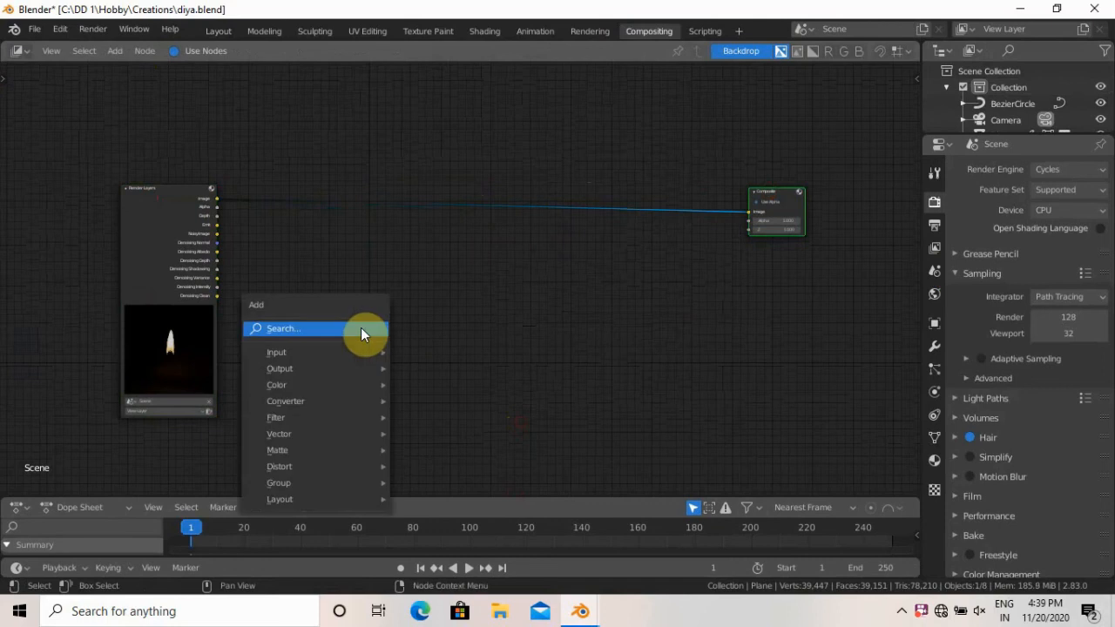
left_click(360, 327)
type("vie")
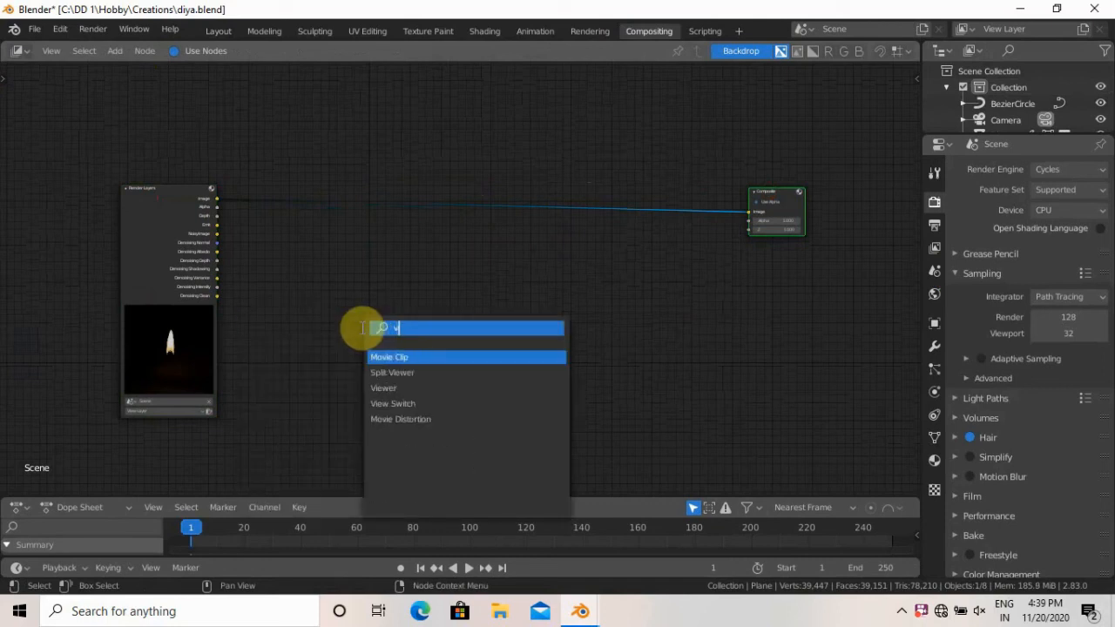
type("w")
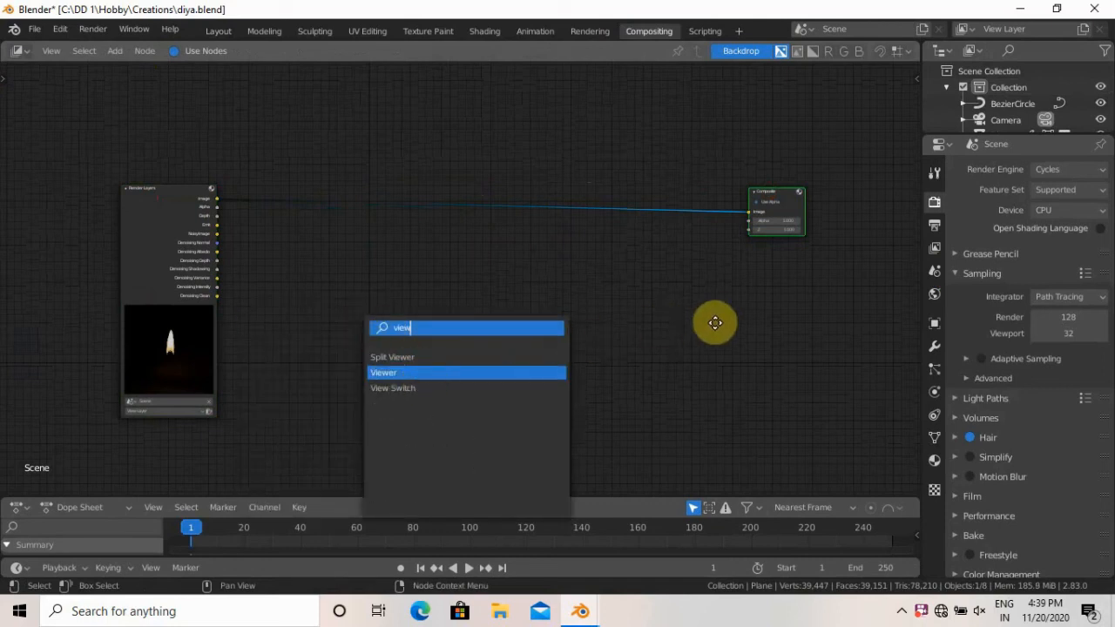
key("Return")
left_click(788, 336)
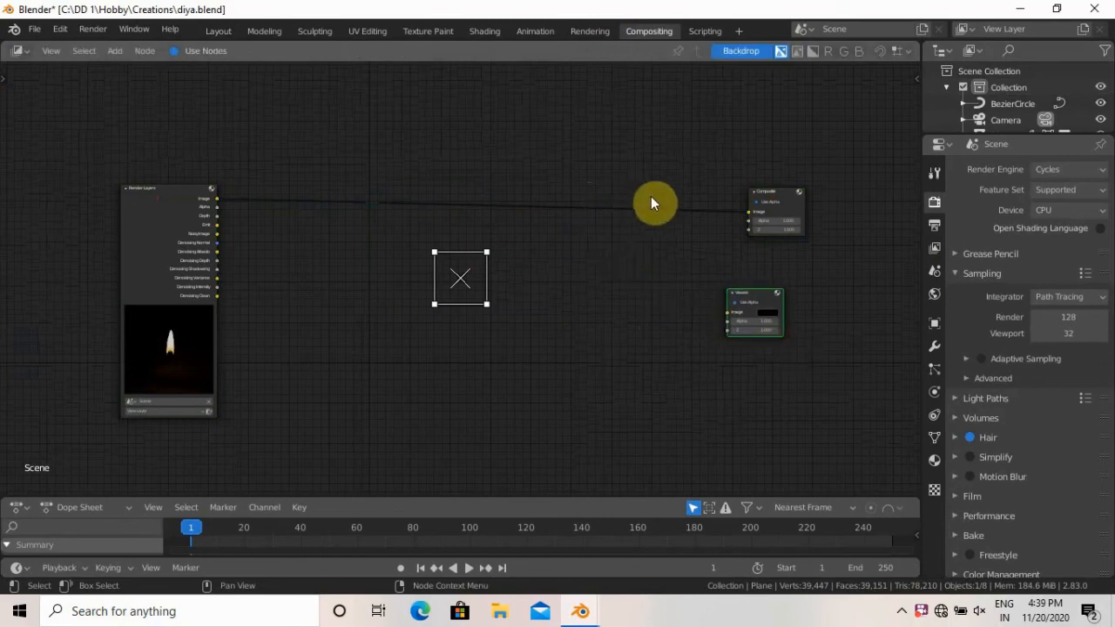
right_click_drag(661, 190, 673, 225, "shift")
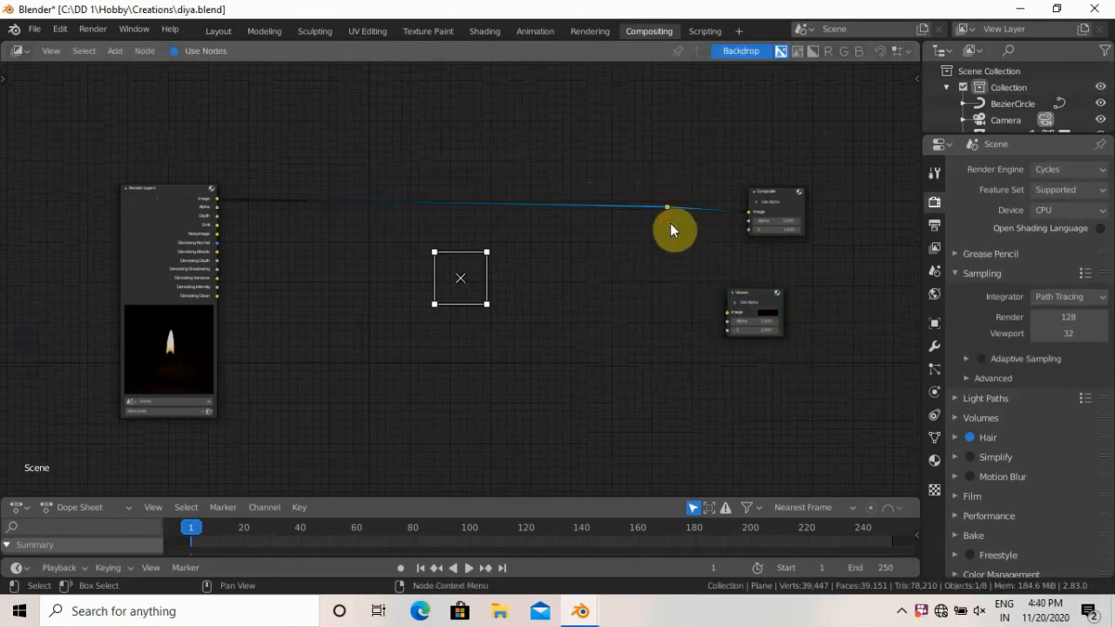
left_click_drag(667, 207, 728, 311)
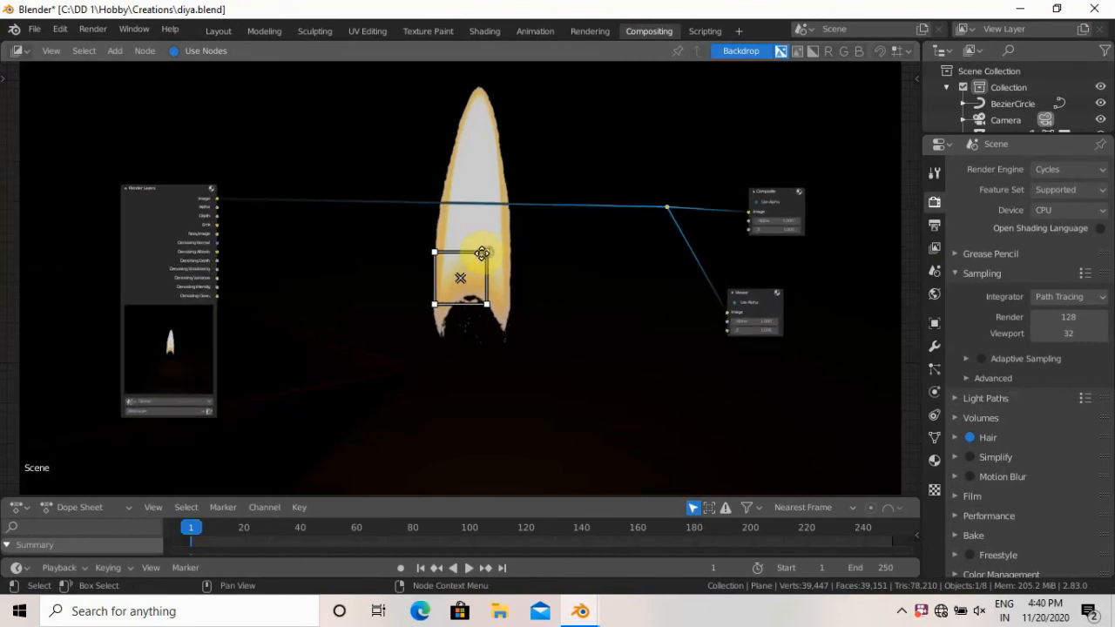
Shrink and reposition the backdrop to show the flame between the nodes, and move the Render Layers node farther out.
left_click_drag(482, 254, 485, 322)
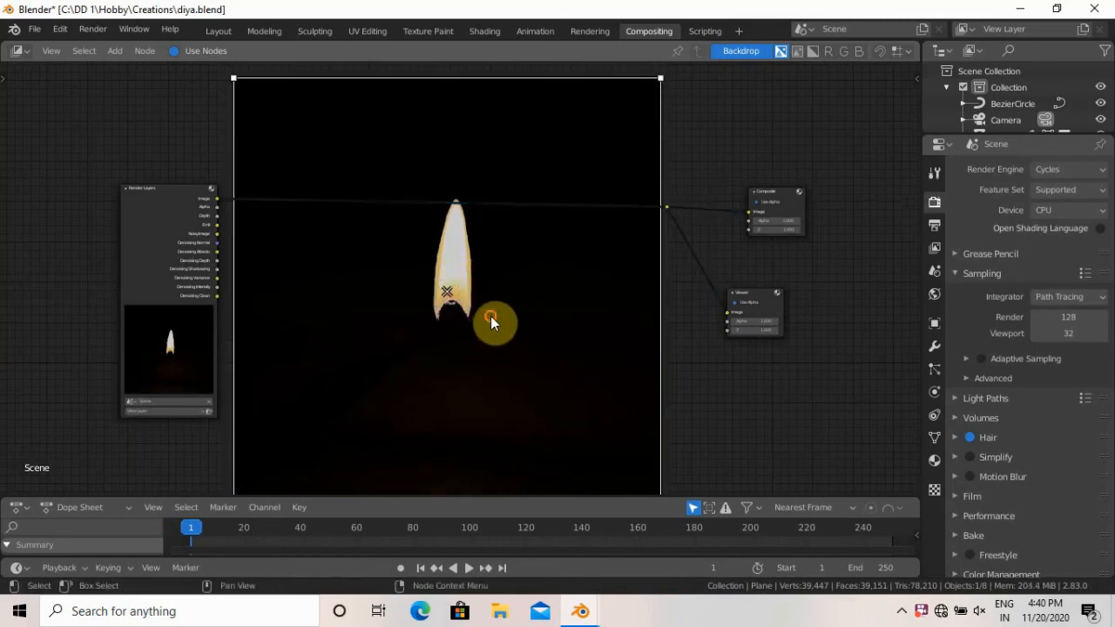
left_click_drag(446, 290, 451, 281)
left_click_drag(160, 195, 113, 204)
Add a Glare node beside the Render Layers node, below the Image link.
key("shift+a")
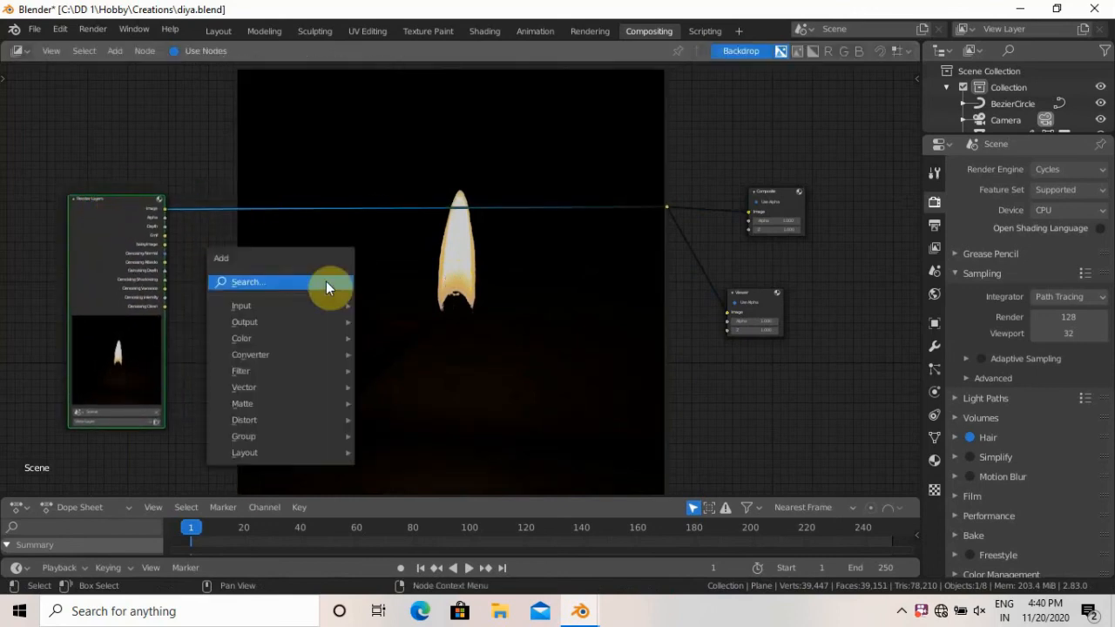
left_click(326, 281)
type("glare")
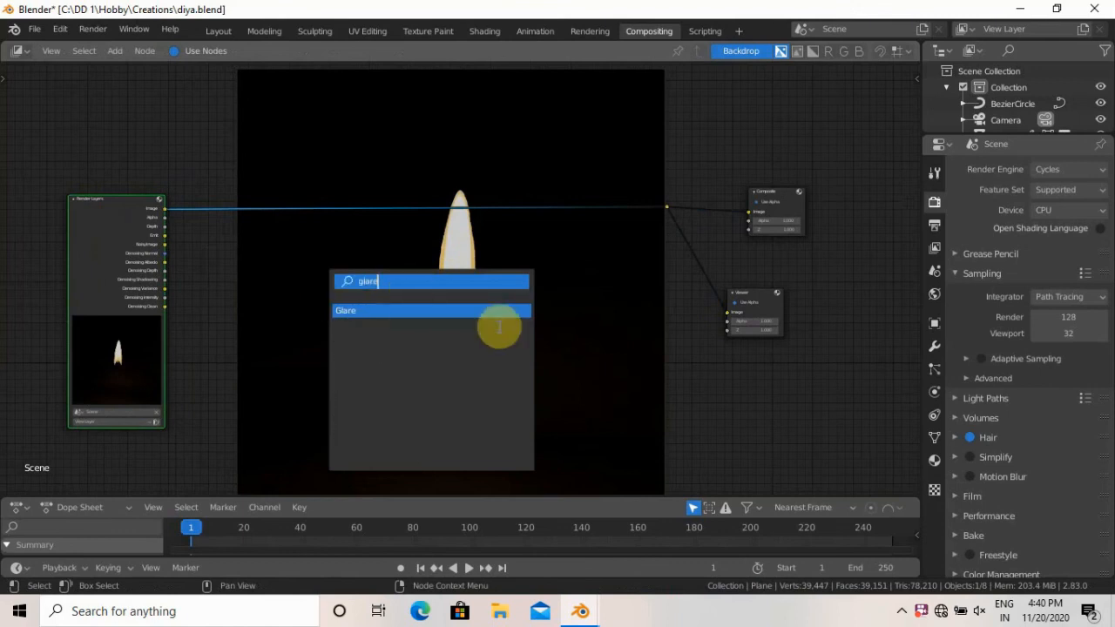
left_click(451, 311)
left_click(406, 294)
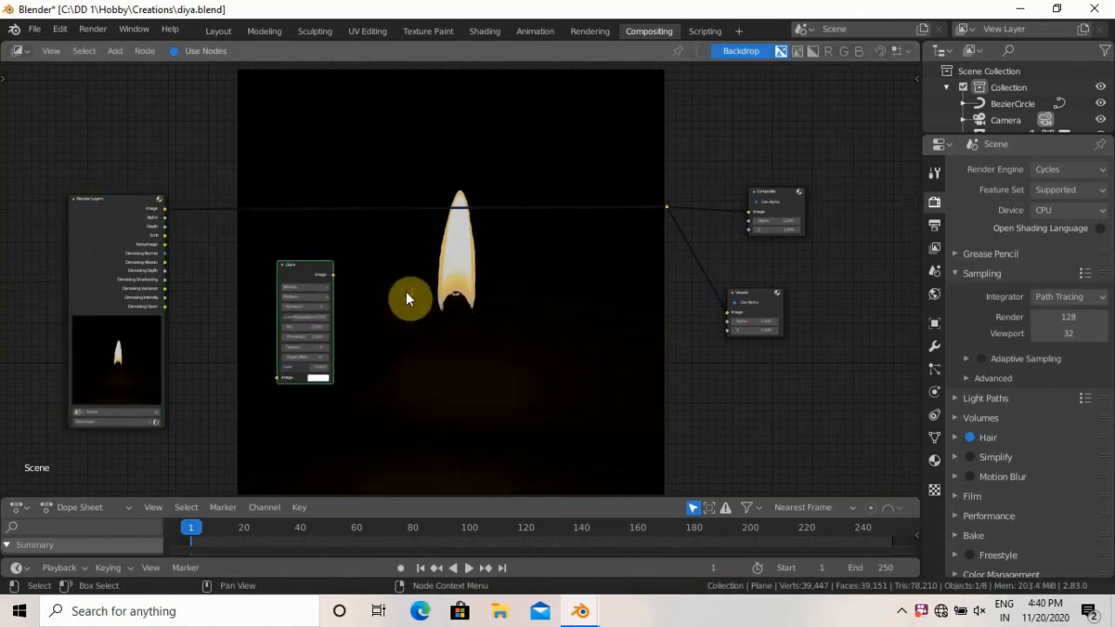
key("shift+a")
double_click(405, 291)
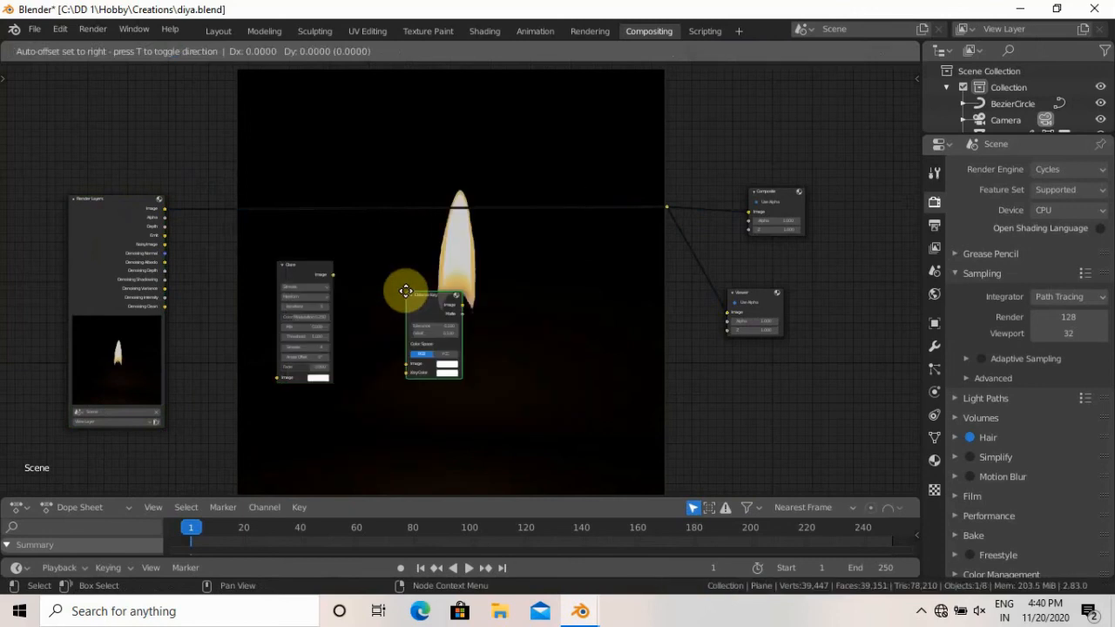
left_click(412, 294)
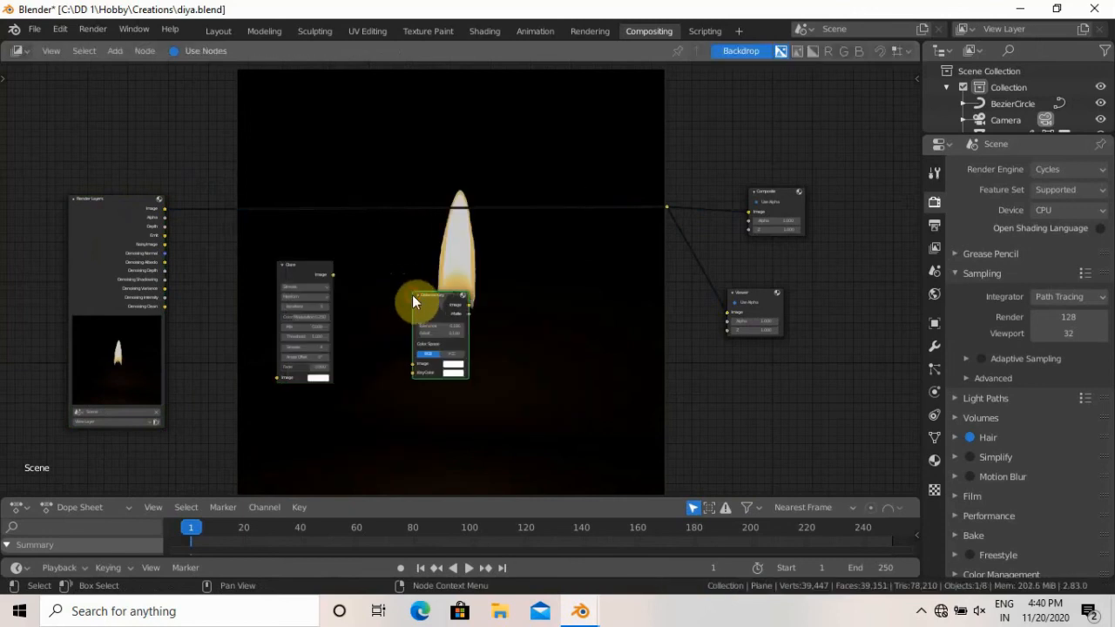
key("x")
Insert a Mix node on the Image link, and route the Emit output through the Glare node into its second Image input.
key("shift+a")
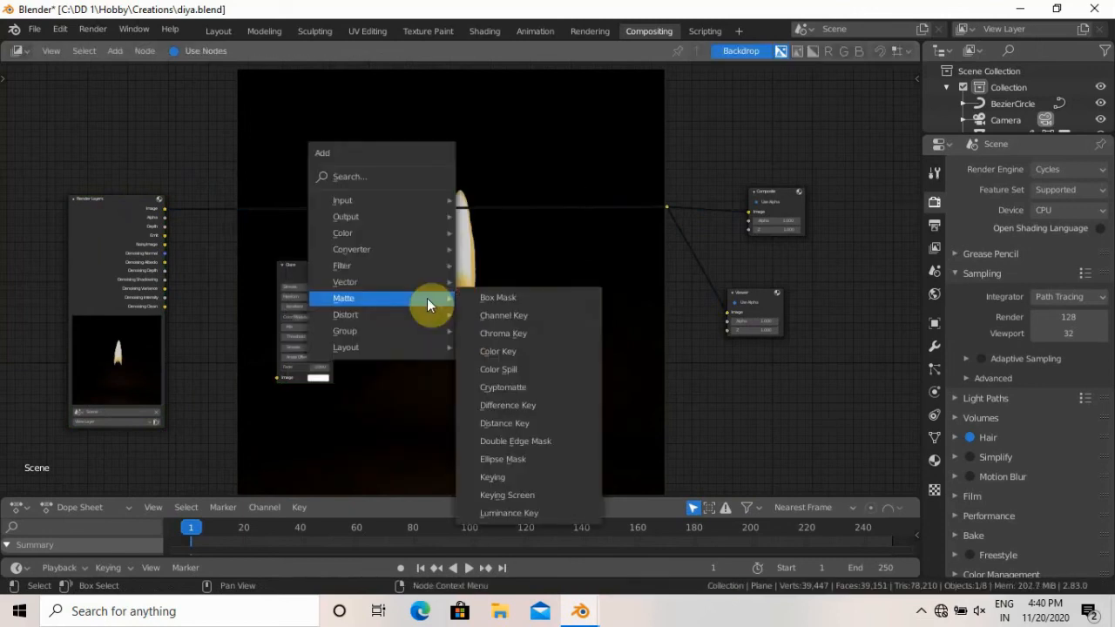
type("mix")
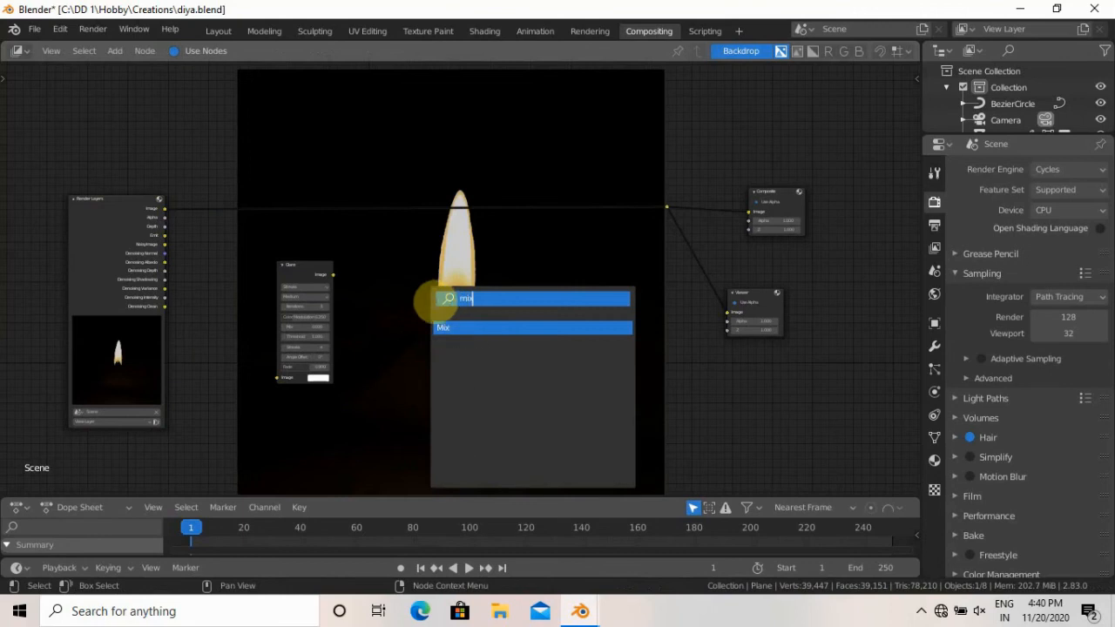
left_click(478, 328)
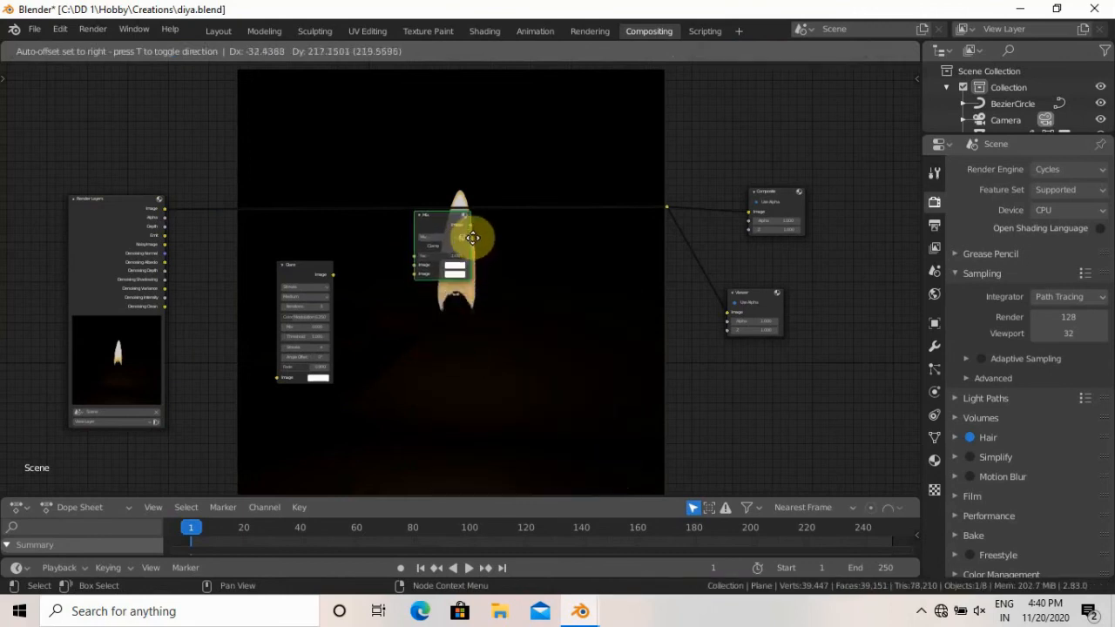
left_click(443, 245)
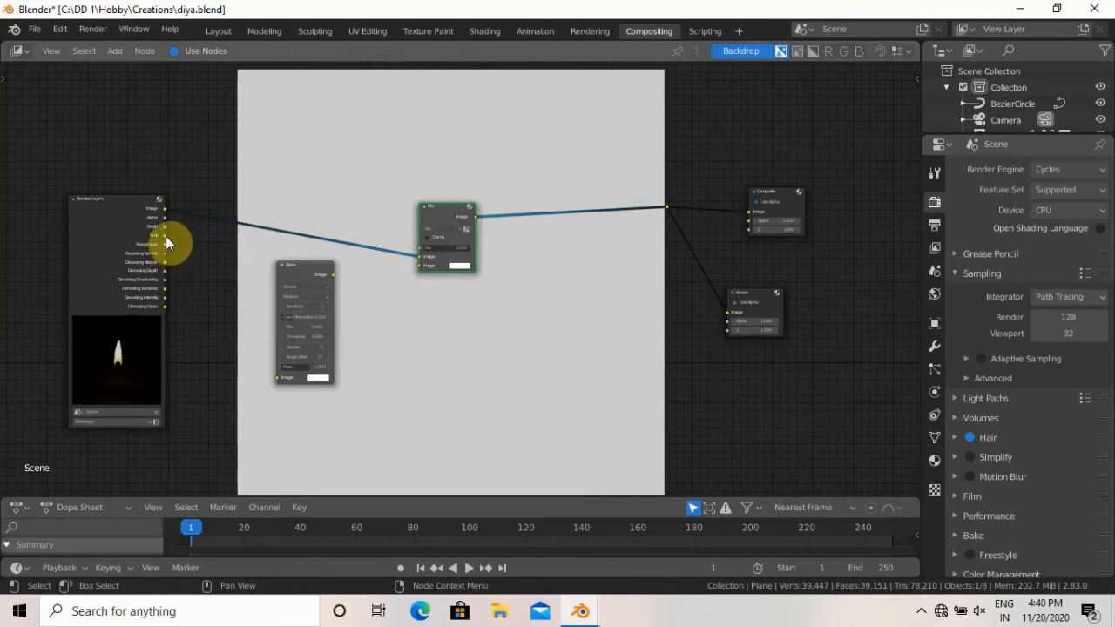
left_click_drag(166, 241, 277, 378)
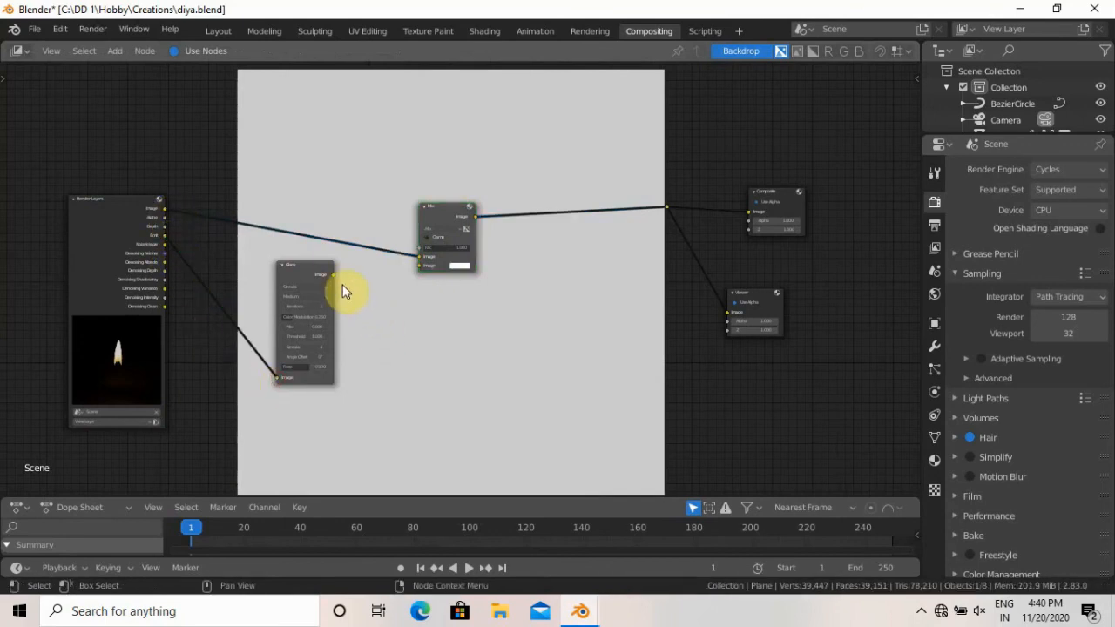
left_click_drag(332, 274, 426, 267)
Try the Multiply blend mode on the Mix node.
left_click(450, 229)
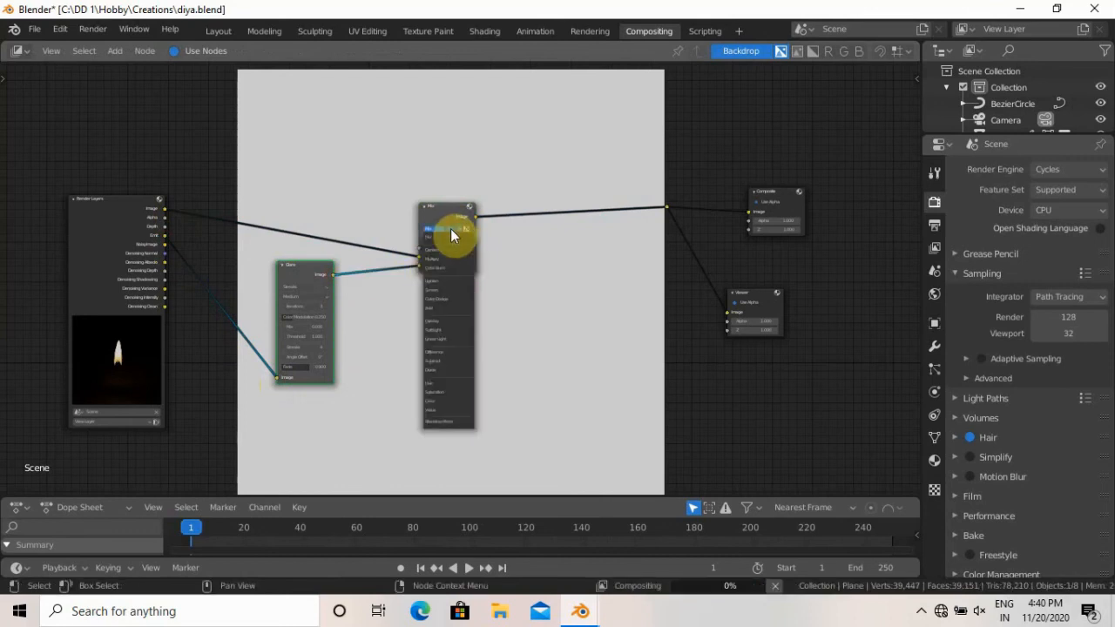
left_click(454, 250)
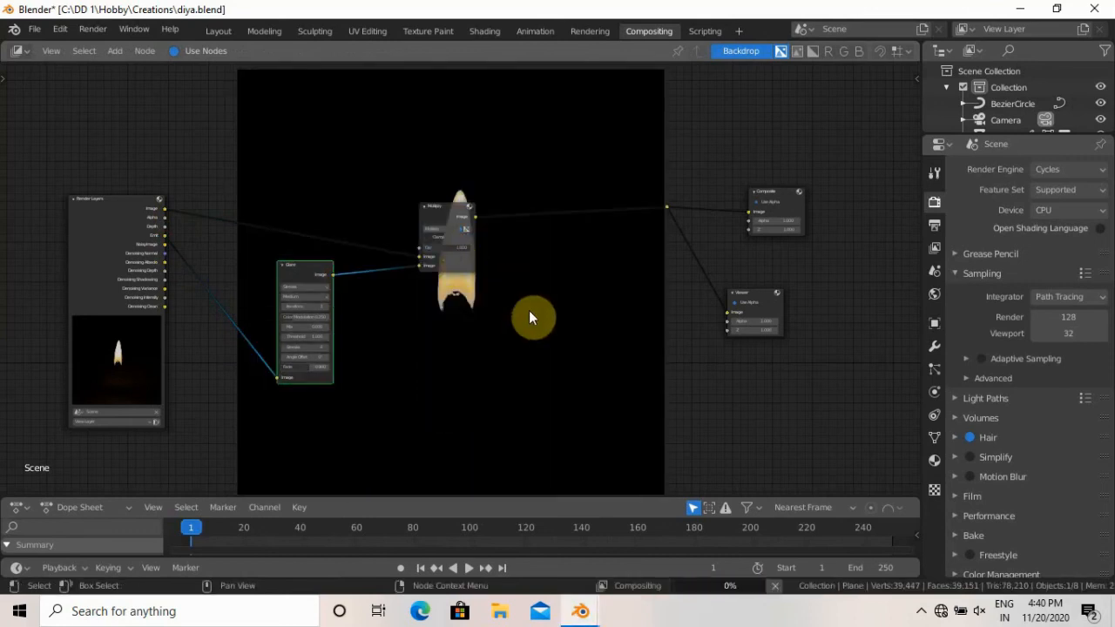
scroll(503, 306, "up", 1)
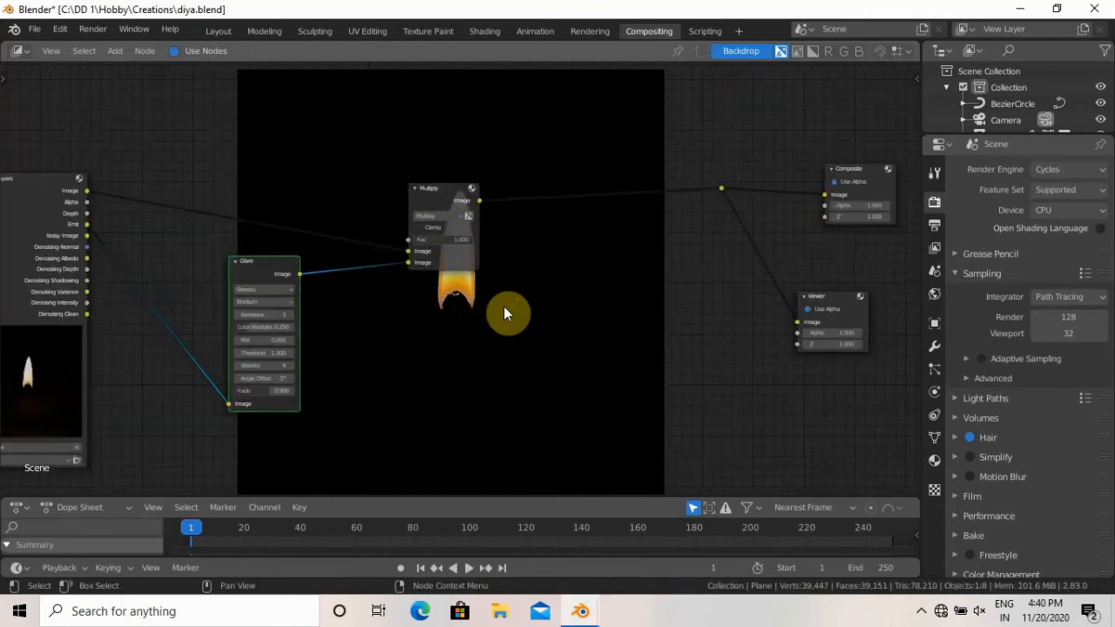
scroll(504, 310, "down", 1)
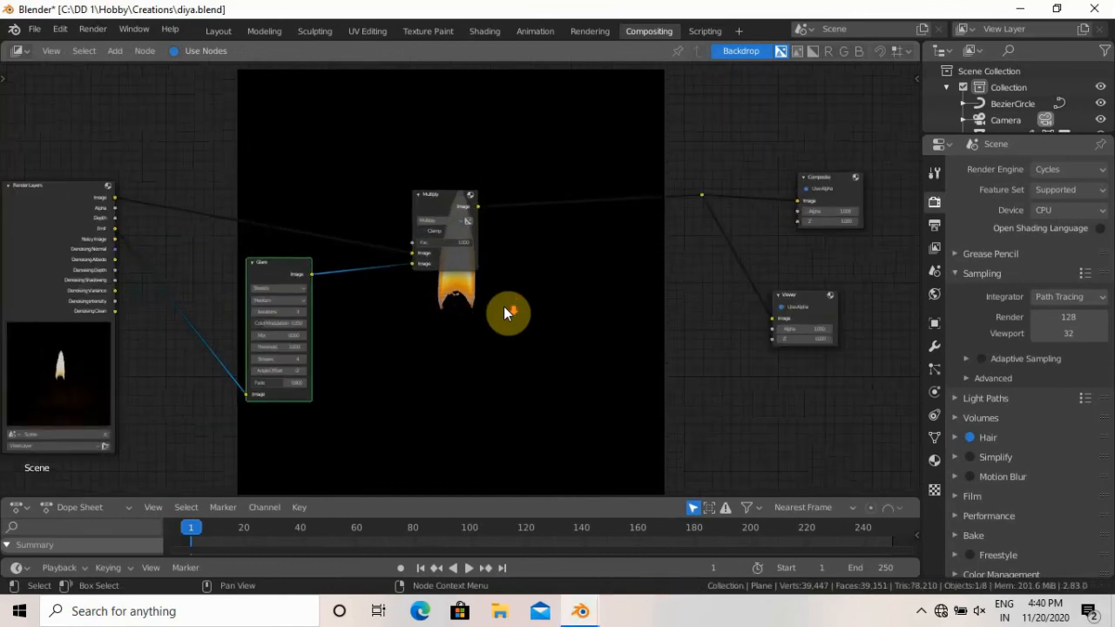
Set the blend mode of the node combining the render and the glare to Add.
left_click(453, 224)
left_click(445, 309)
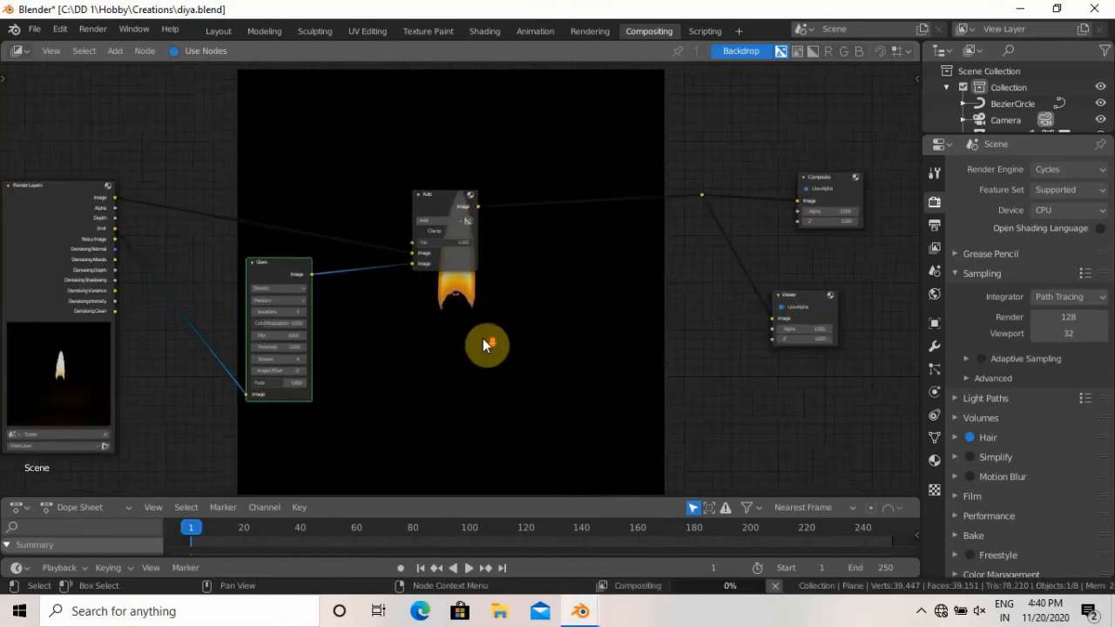
scroll(482, 338, "up", 1)
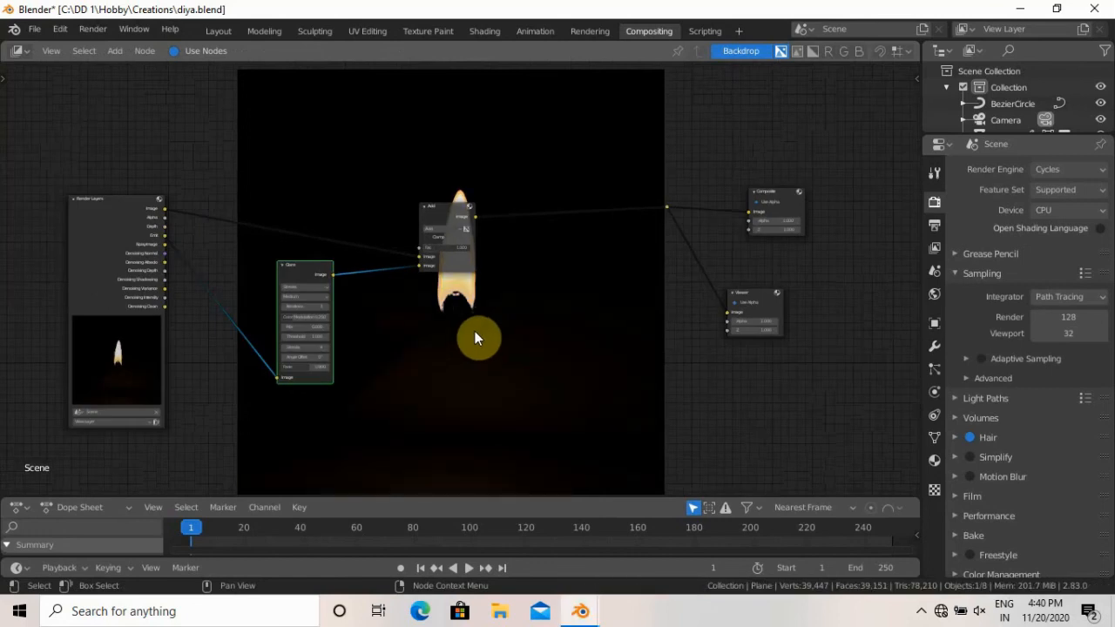
Set the Glare node's type to Fog Glow.
left_click(309, 288)
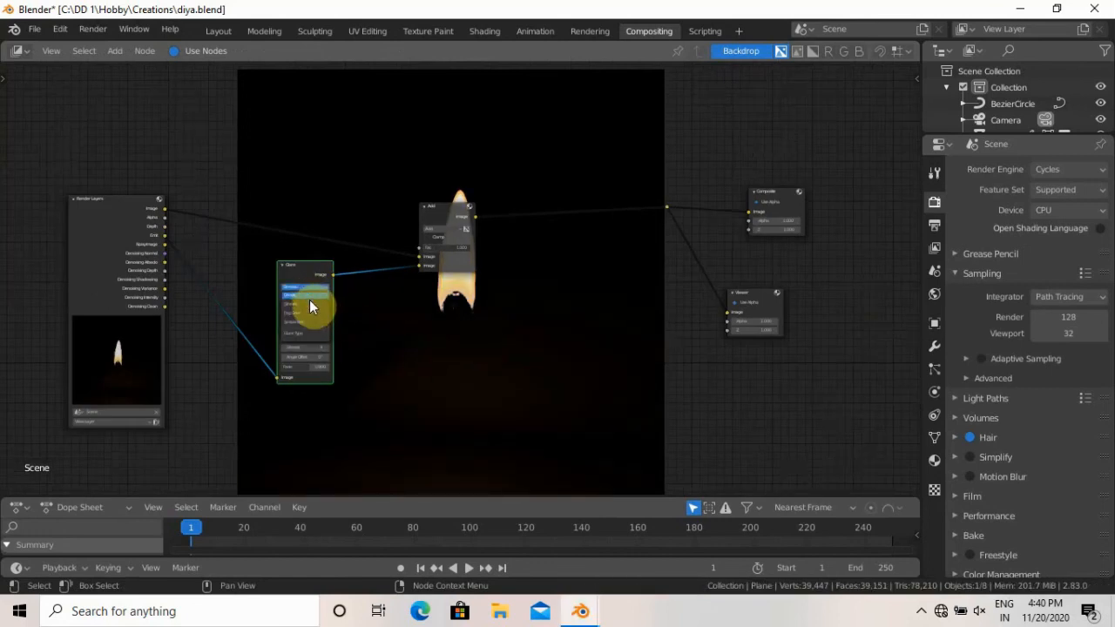
left_click(309, 312)
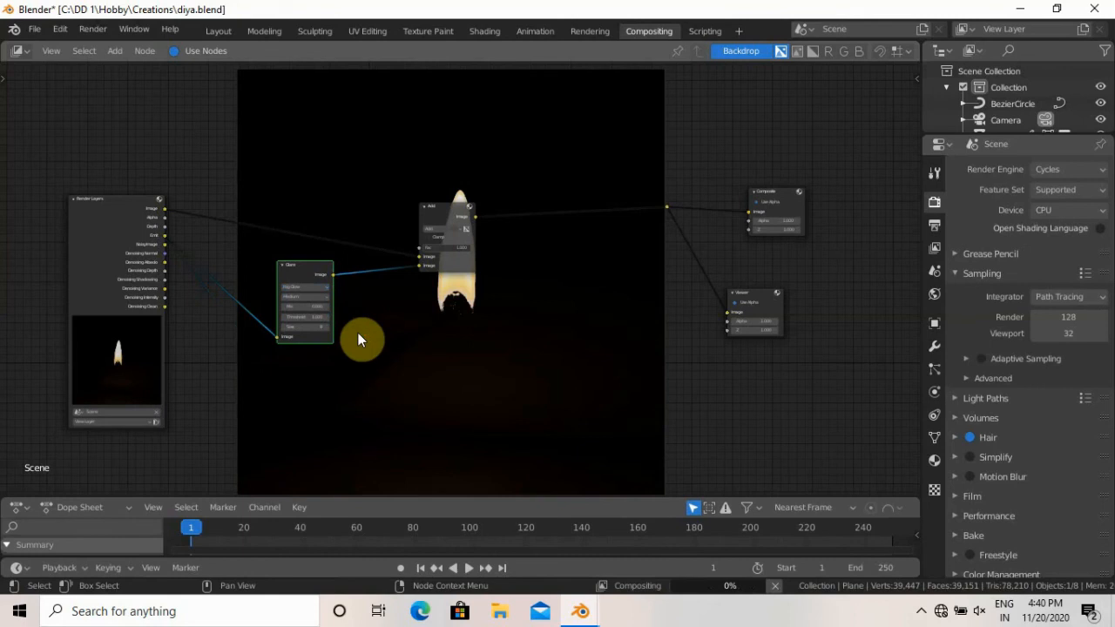
scroll(358, 333, "up", 2)
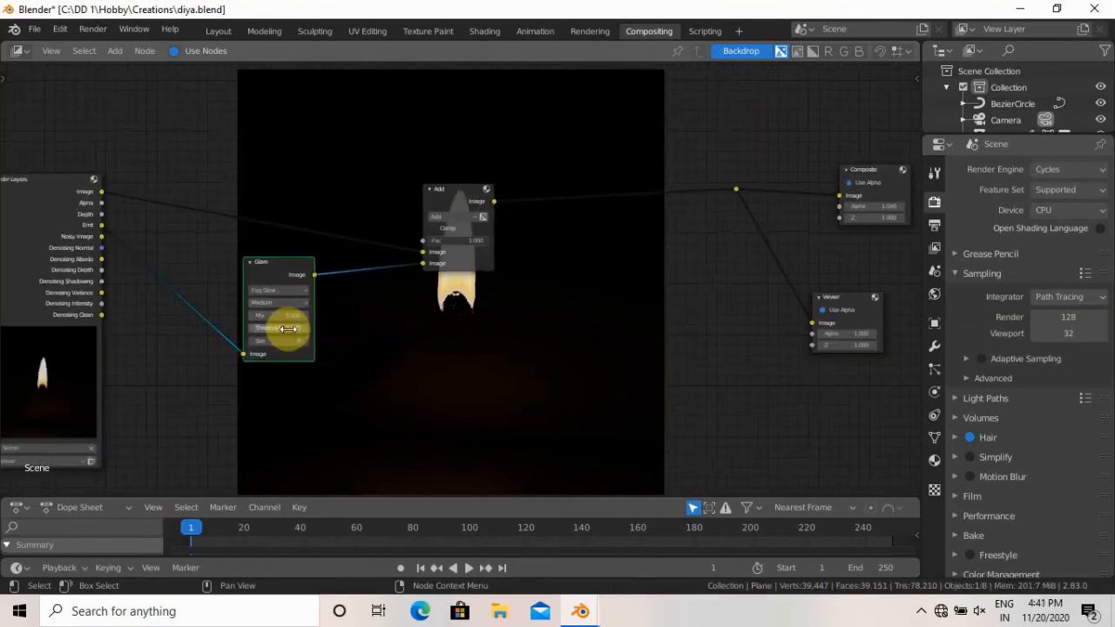
Set the Glare node's threshold to 0.4.
left_click(288, 329)
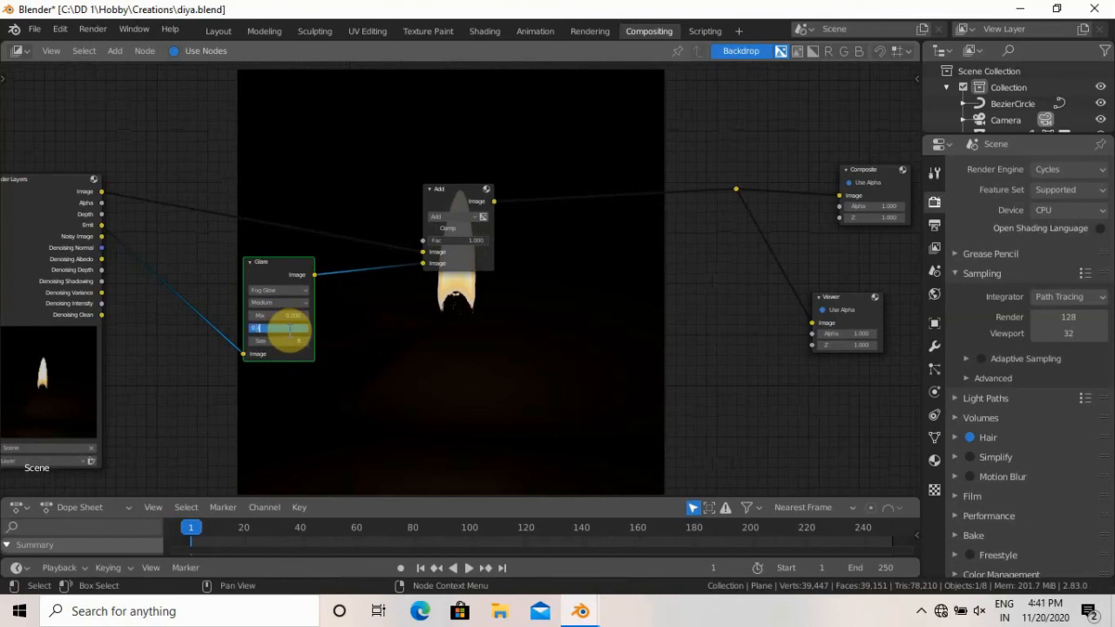
type("0.95")
key("Return")
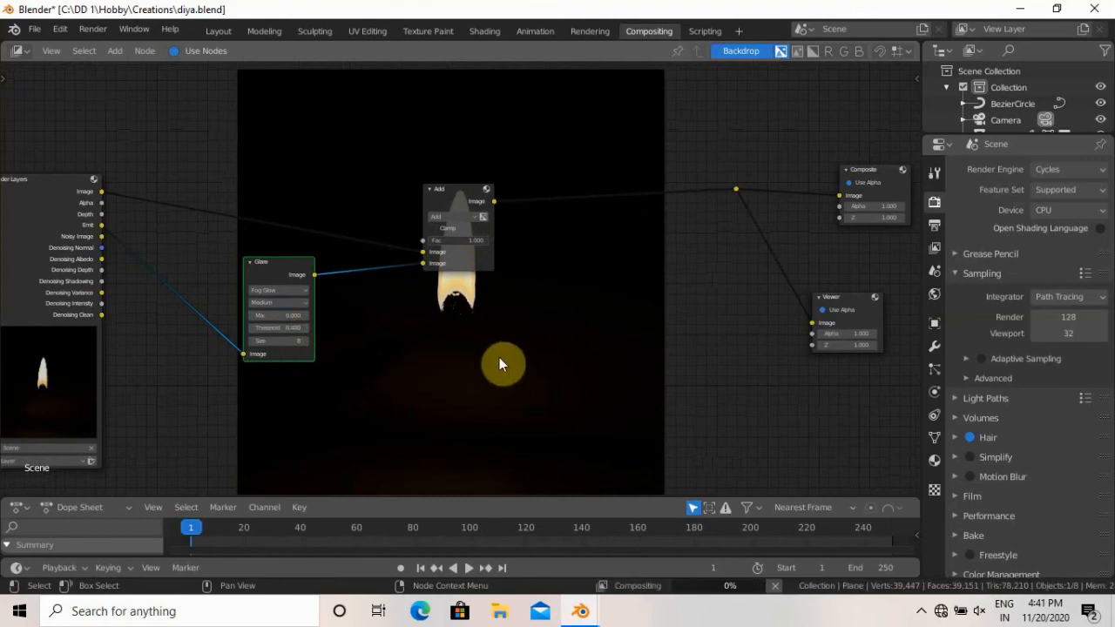
Set the Glare node's threshold to 0.2.
middle_click_drag(516, 308, 531, 283)
left_click(271, 295)
type("0.9")
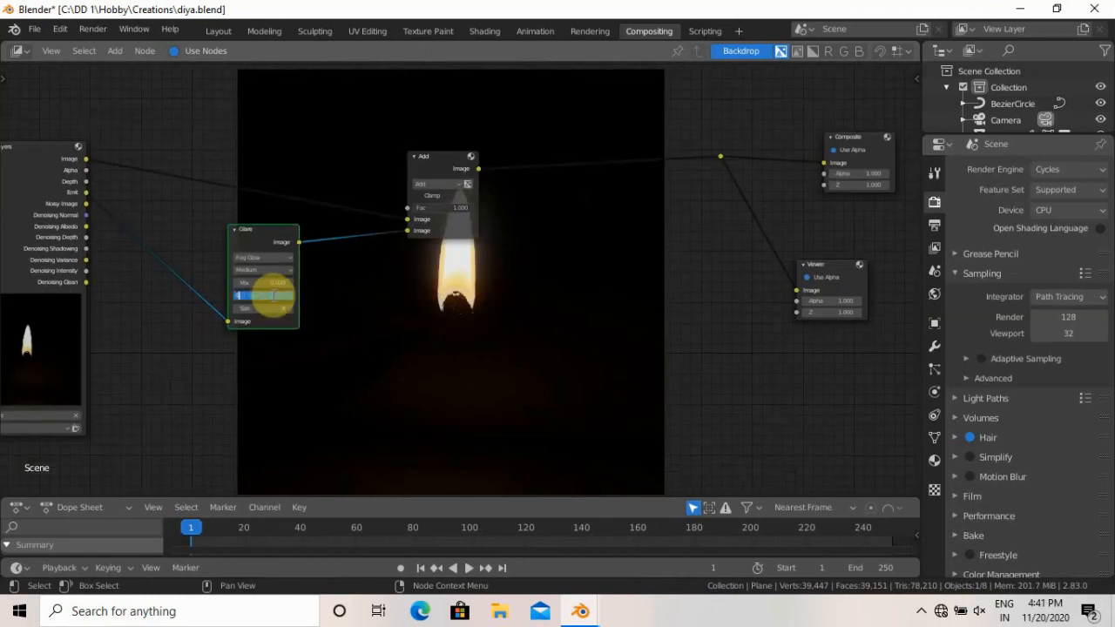
key("Return")
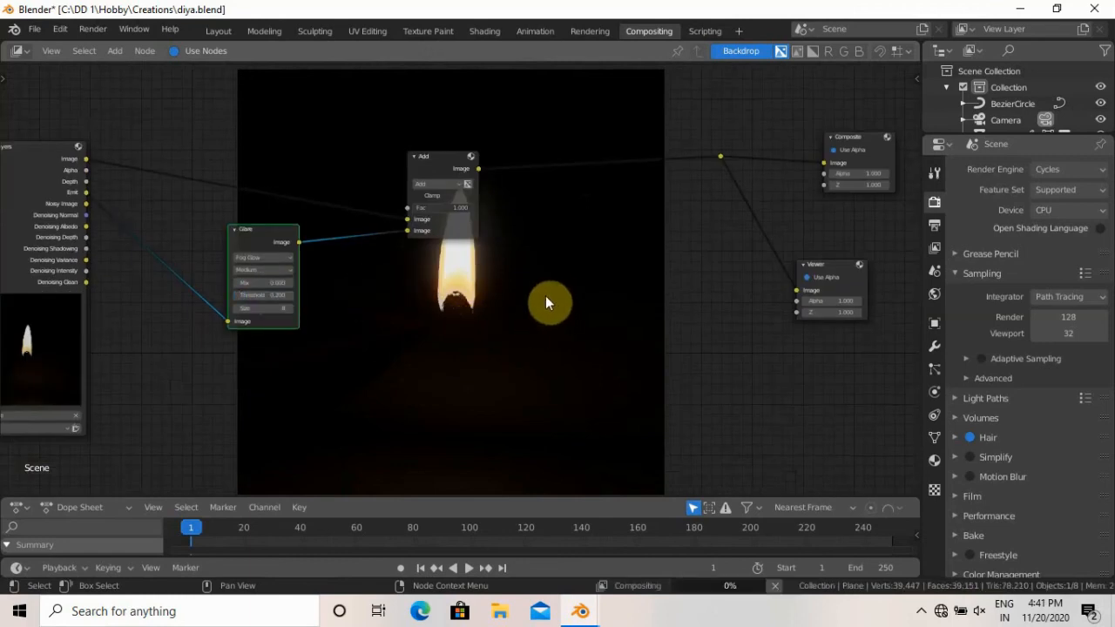
middle_click_drag(549, 396, 594, 290)
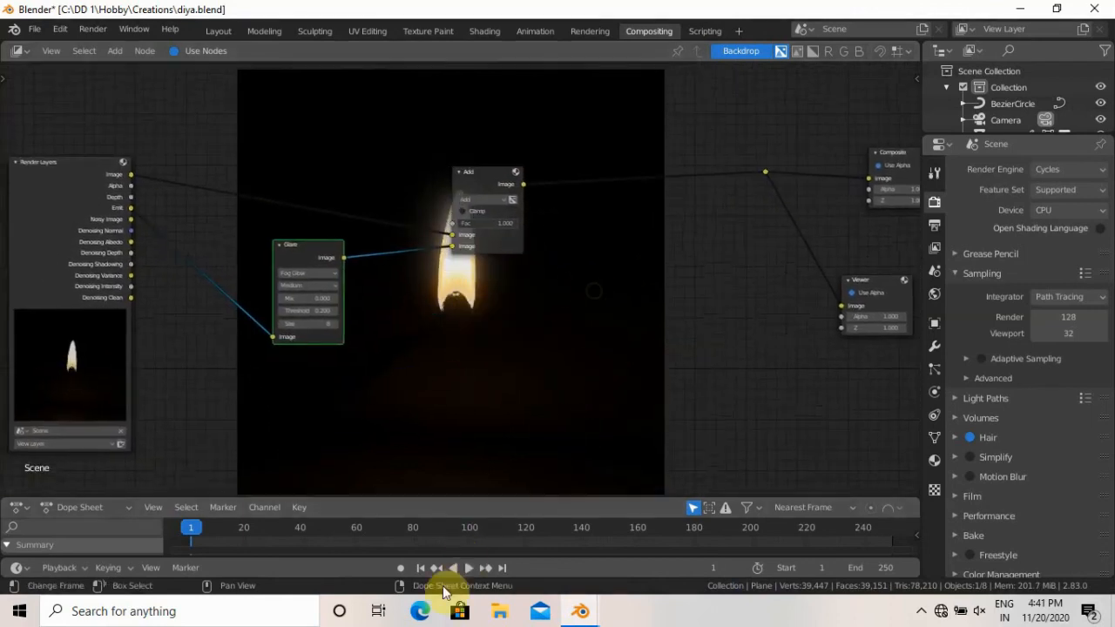
Bring up the separate render window to view the composited flame.
mouse_move(580, 611)
left_click(640, 522)
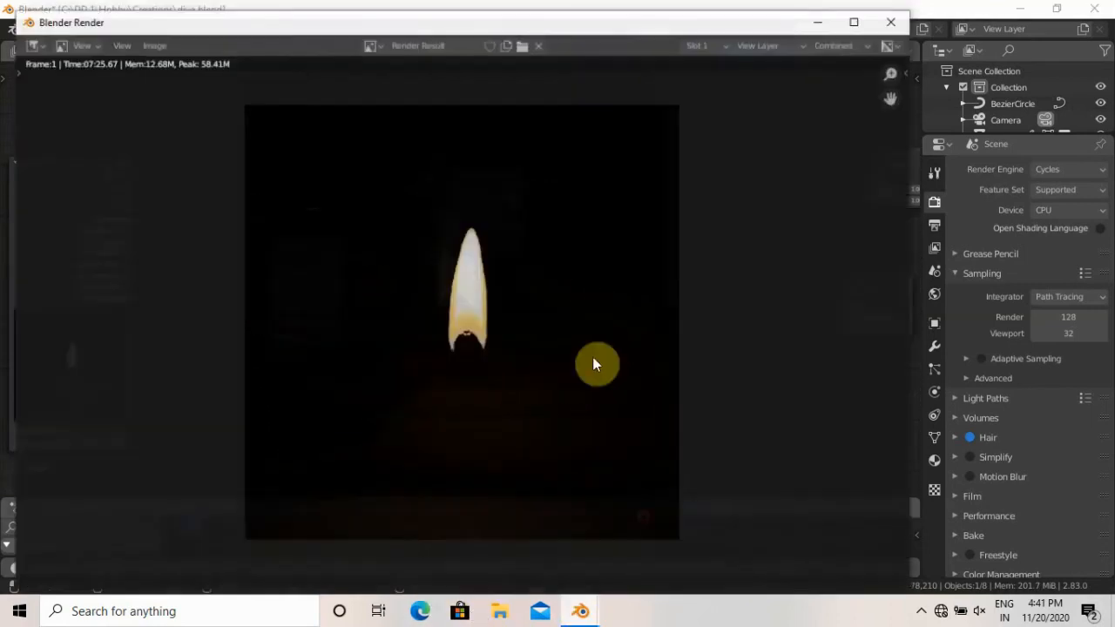